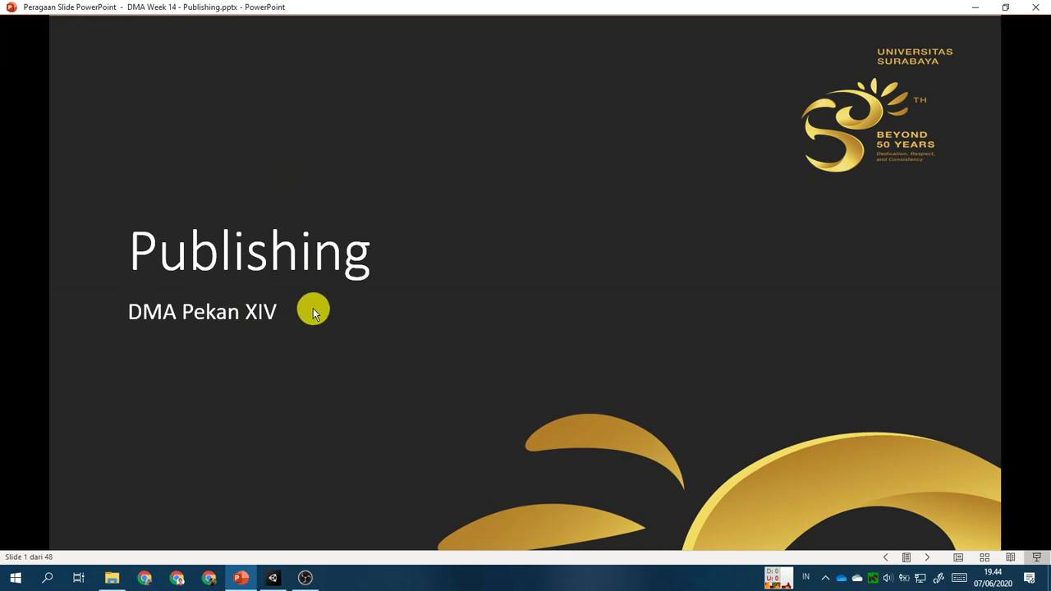
Advance the slideshow to the Build slide.
click(364, 317)
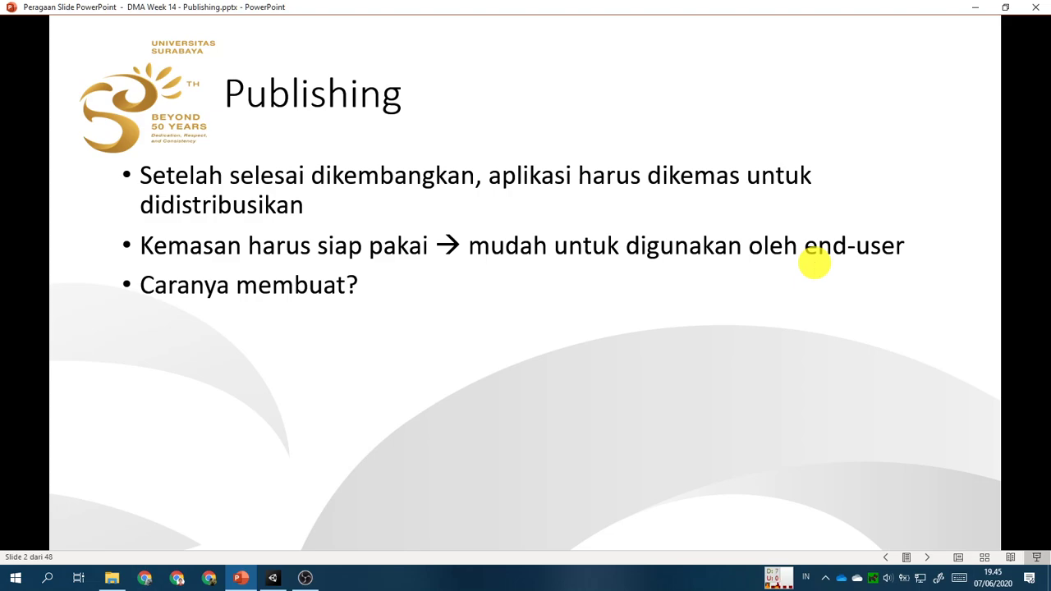
key(Right)
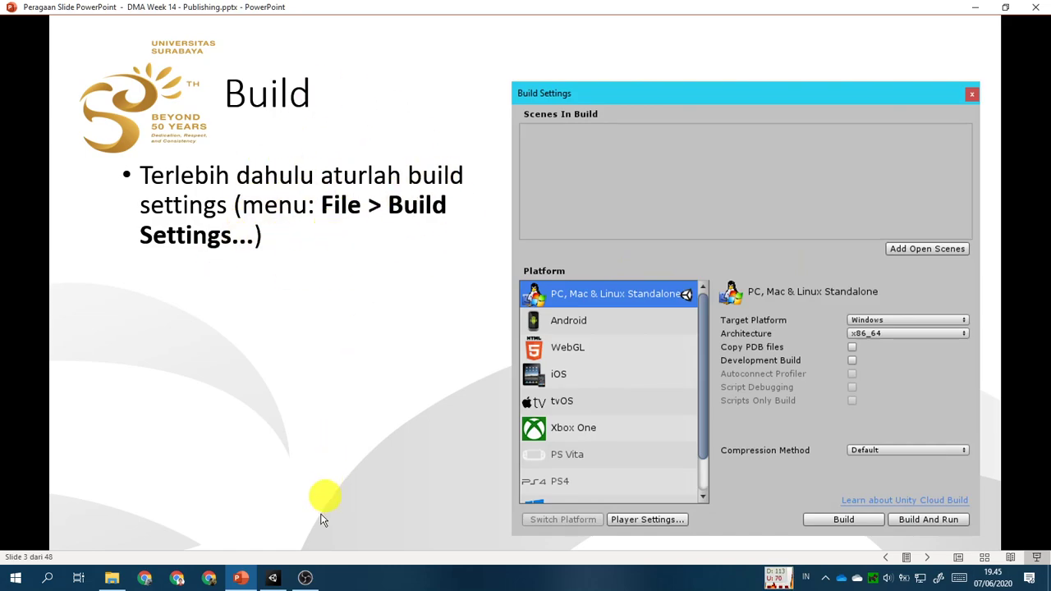
Switch to Unity and open the Build Settings for the Hello Unity project, moving the window clear of the Project panel.
click(272, 578)
click(11, 21)
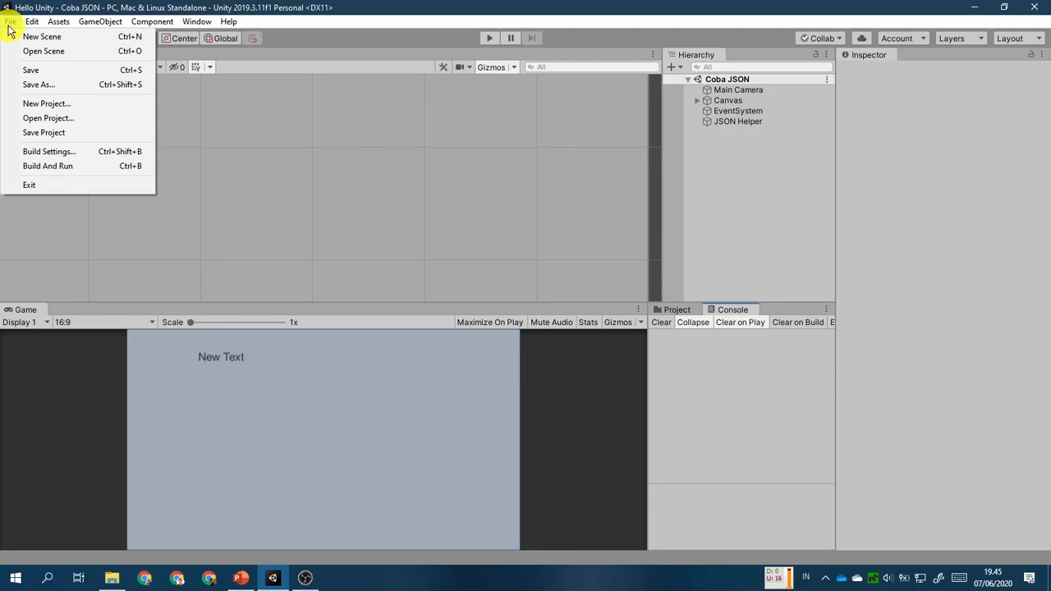
click(83, 152)
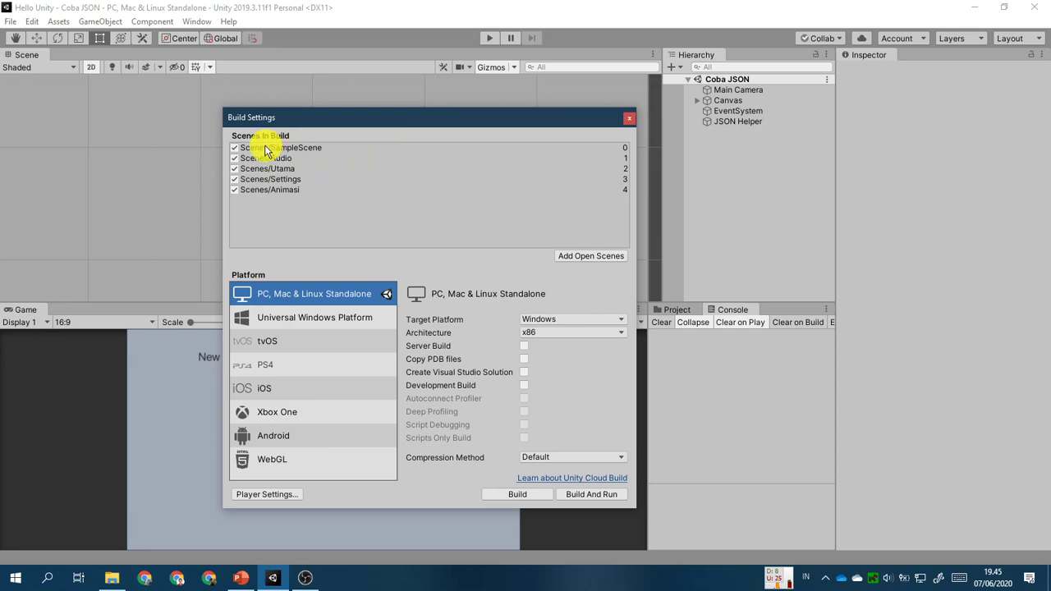
drag(387, 122, 336, 151)
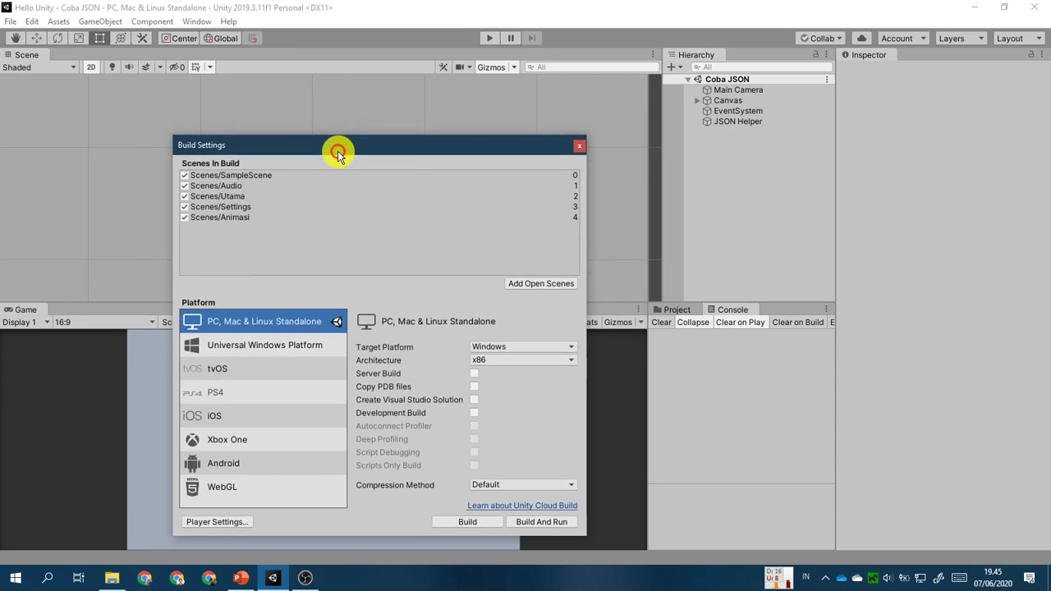
Open SampleScene from the project's Scenes folder and reposition the Build Settings window.
click(677, 311)
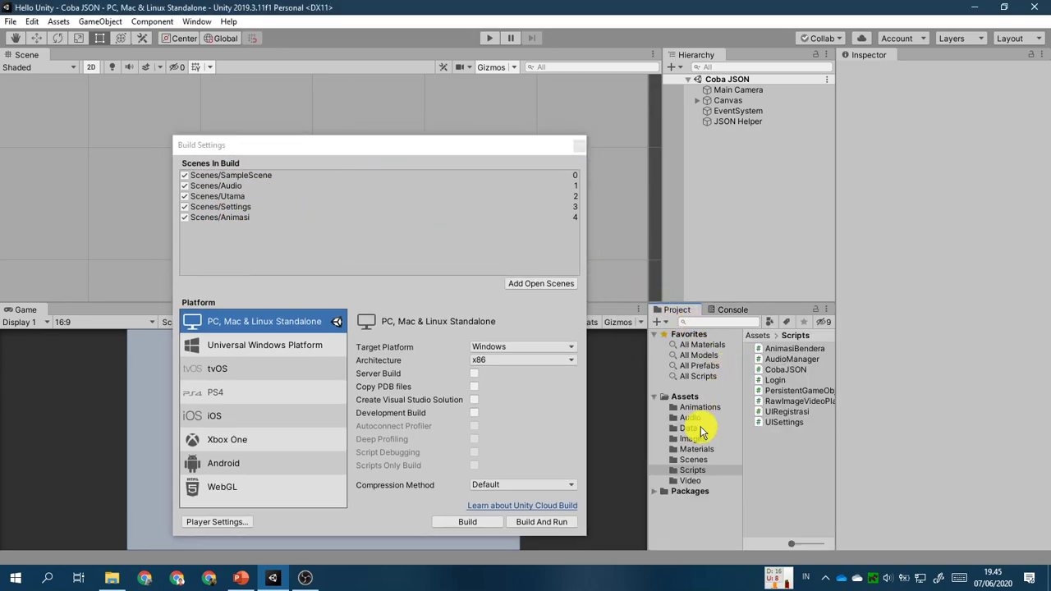
click(693, 460)
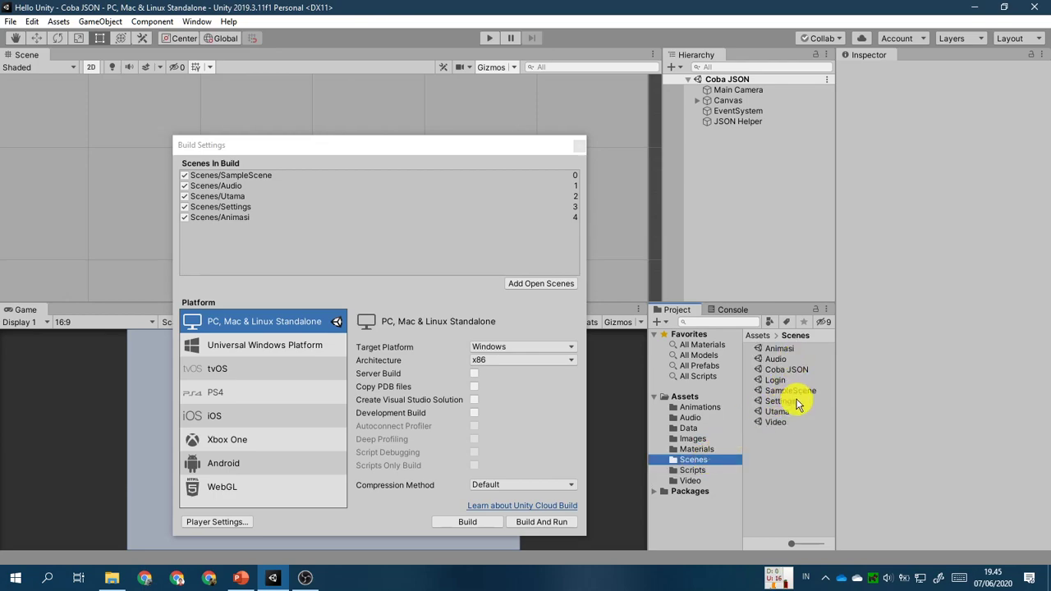
double_click(789, 391)
drag(403, 145, 400, 103)
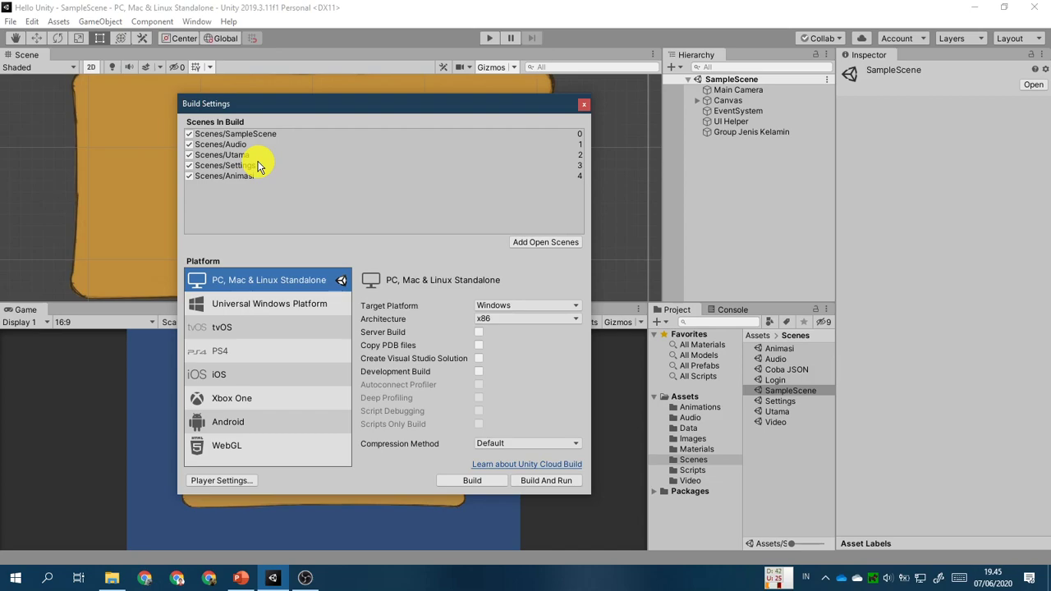
drag(317, 106, 377, 149)
Switch to the PowerPoint slideshow and advance to the Scenes in Build slide.
click(241, 577)
click(345, 345)
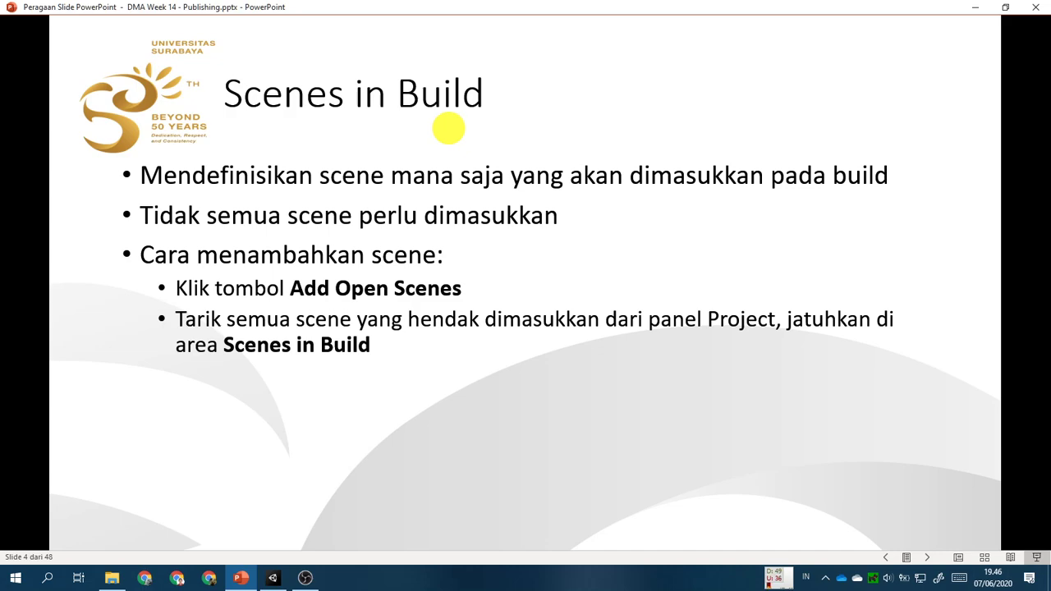
Switch to Unity and add the Login scene from the Scenes folder to the end of the Scenes In Build list.
click(273, 578)
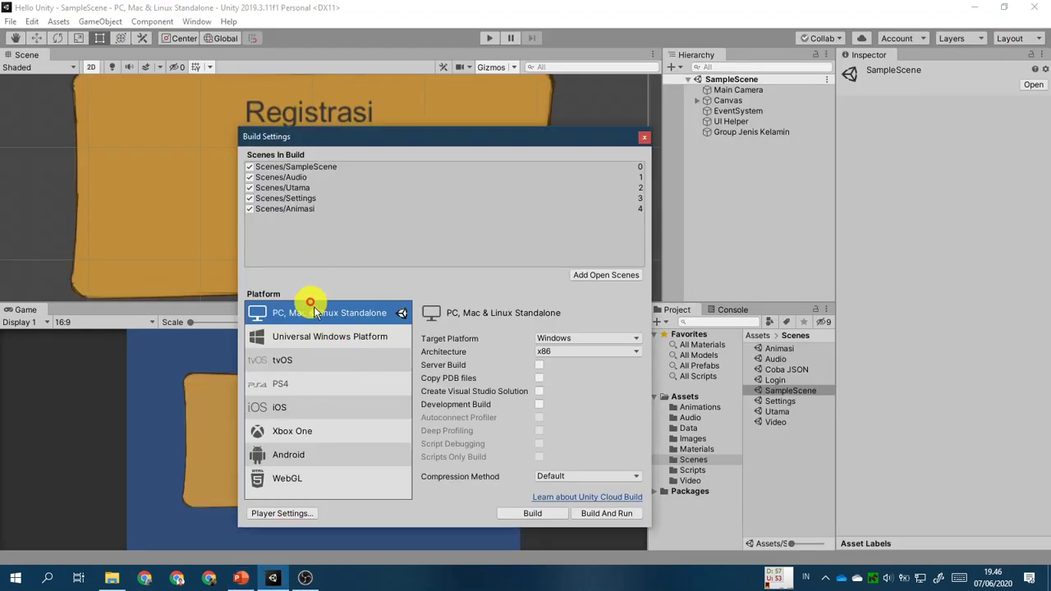
drag(506, 138, 465, 134)
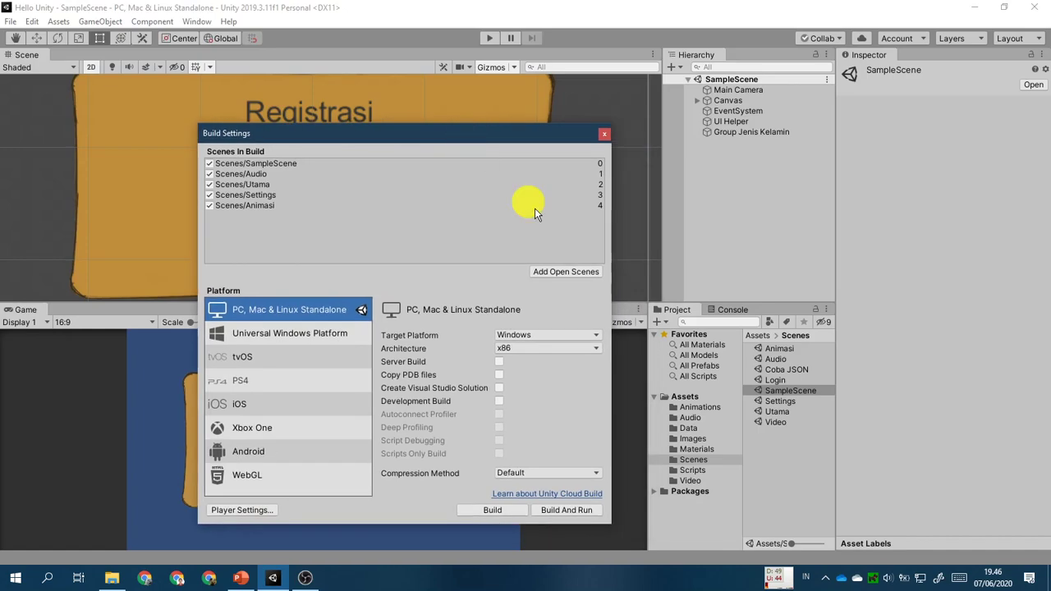
click(795, 379)
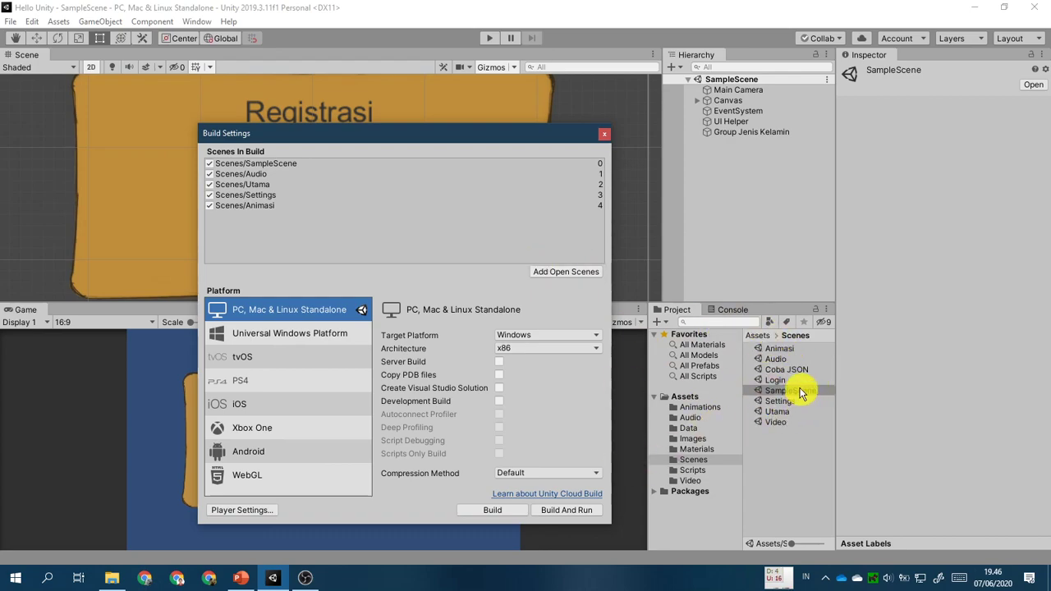
drag(793, 381, 337, 228)
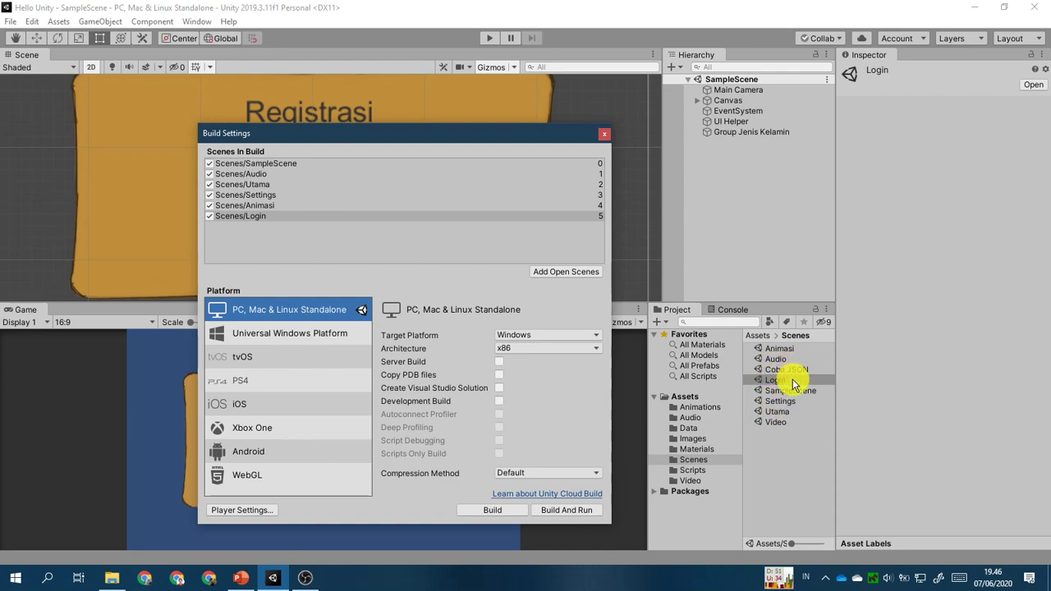
Switch to the PowerPoint slideshow and advance past Menambahkan Scene to the Scene Number slide.
click(241, 579)
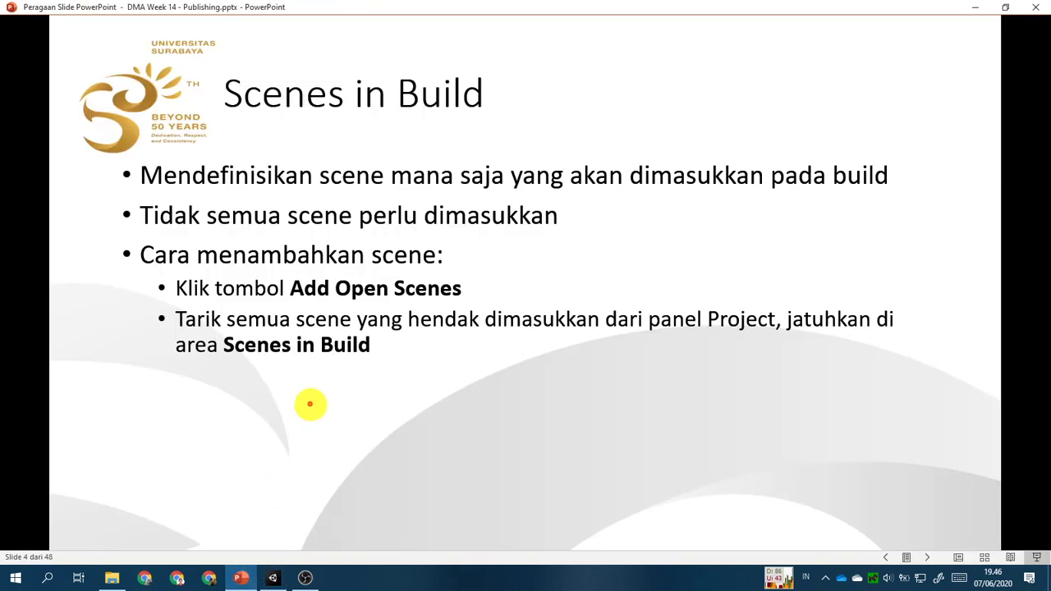
key(Right)
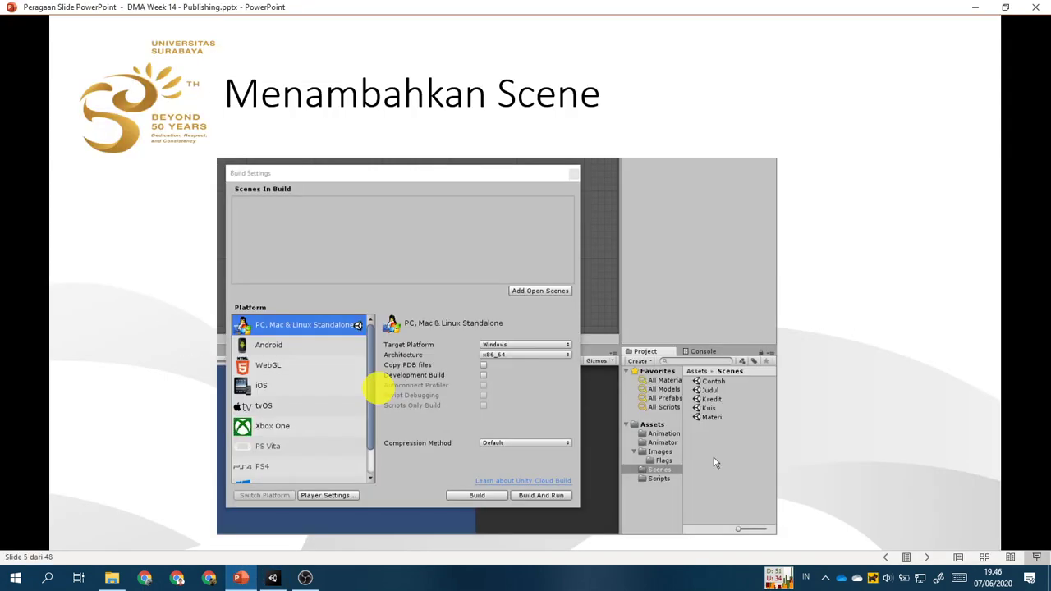
key(Right)
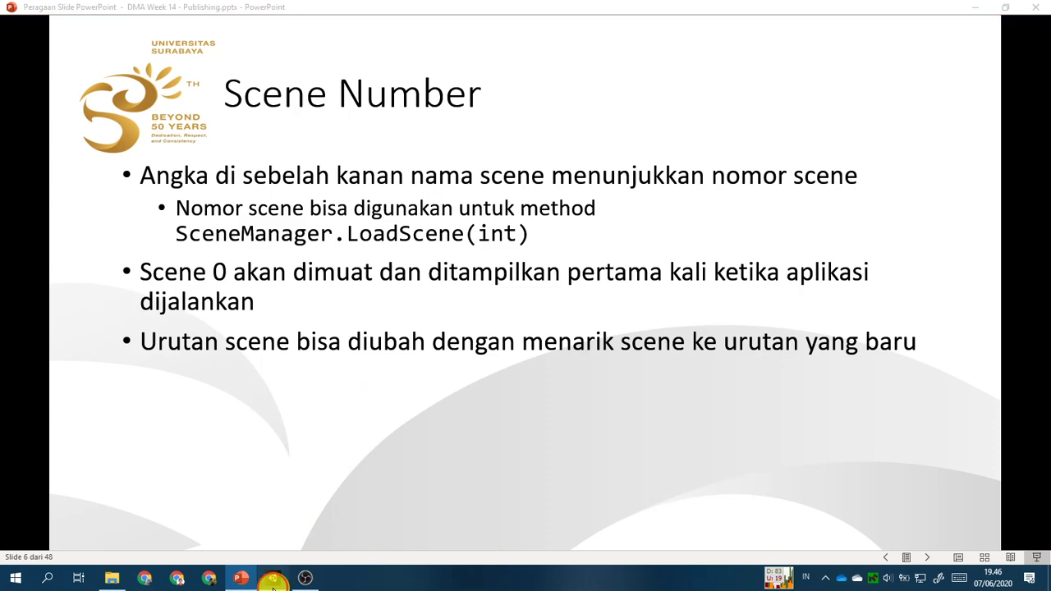
Select SampleScene in Unity's Scenes In Build list to inspect its scene number, and return to PowerPoint to show the Platform slide.
click(273, 578)
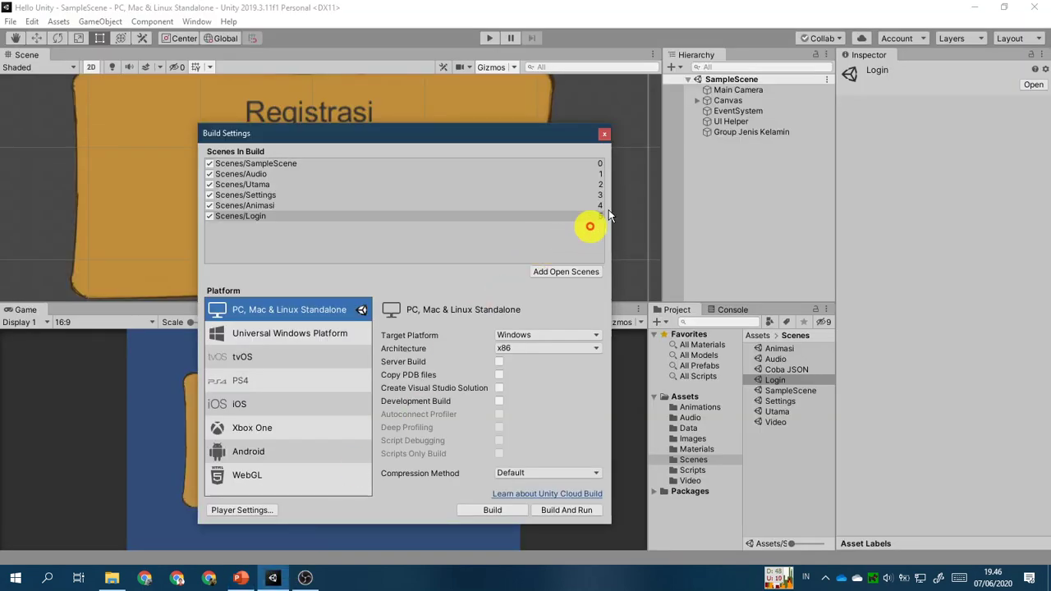
click(586, 165)
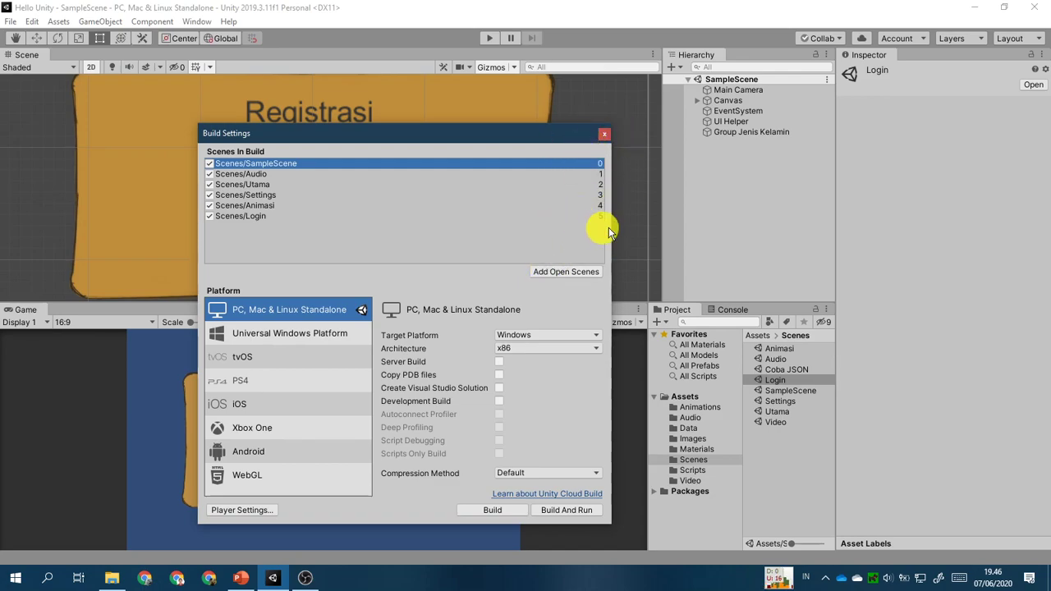
click(241, 578)
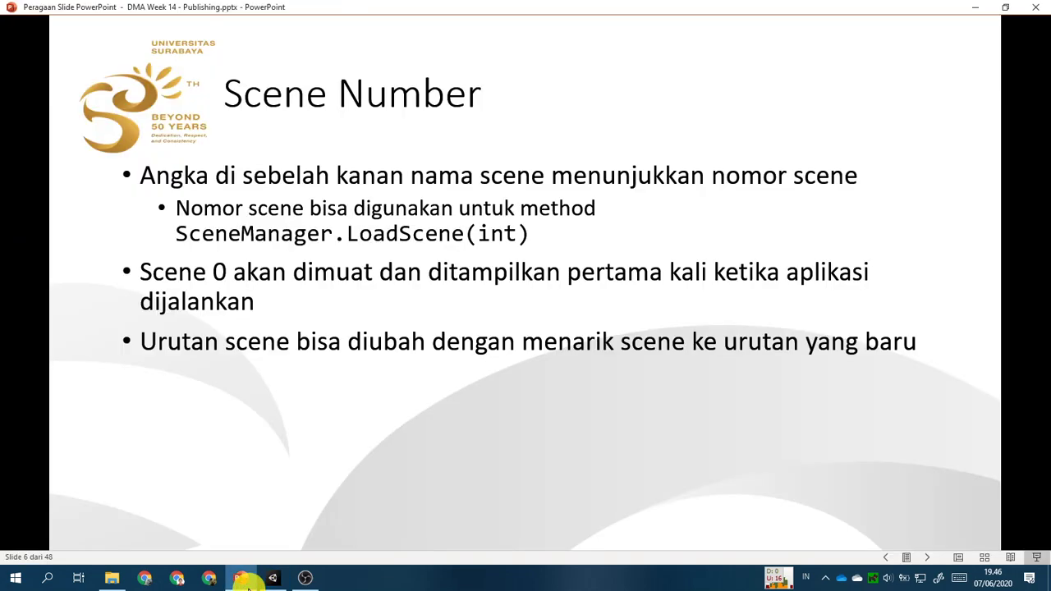
click(503, 232)
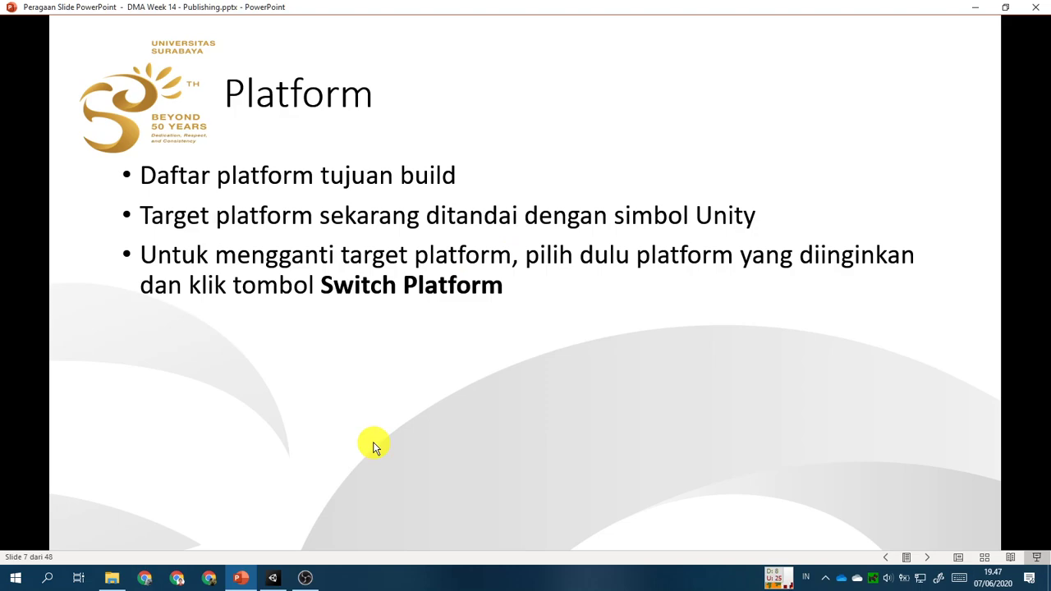
Switch to Unity and view the build options of several platforms, including Android, Xbox One and iOS, ending on PC, Mac & Linux Standalone.
click(276, 578)
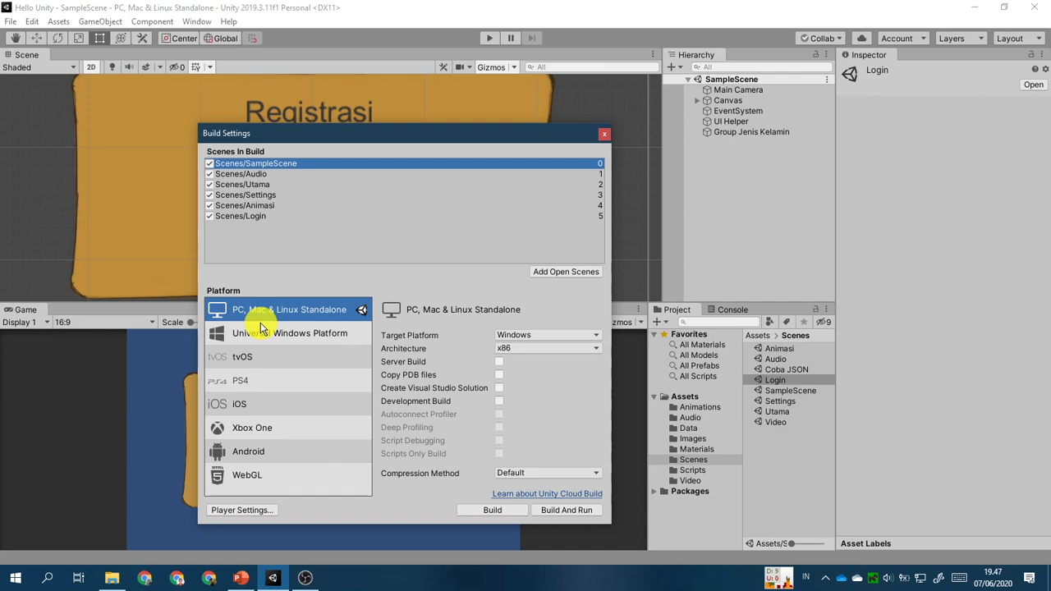
click(292, 335)
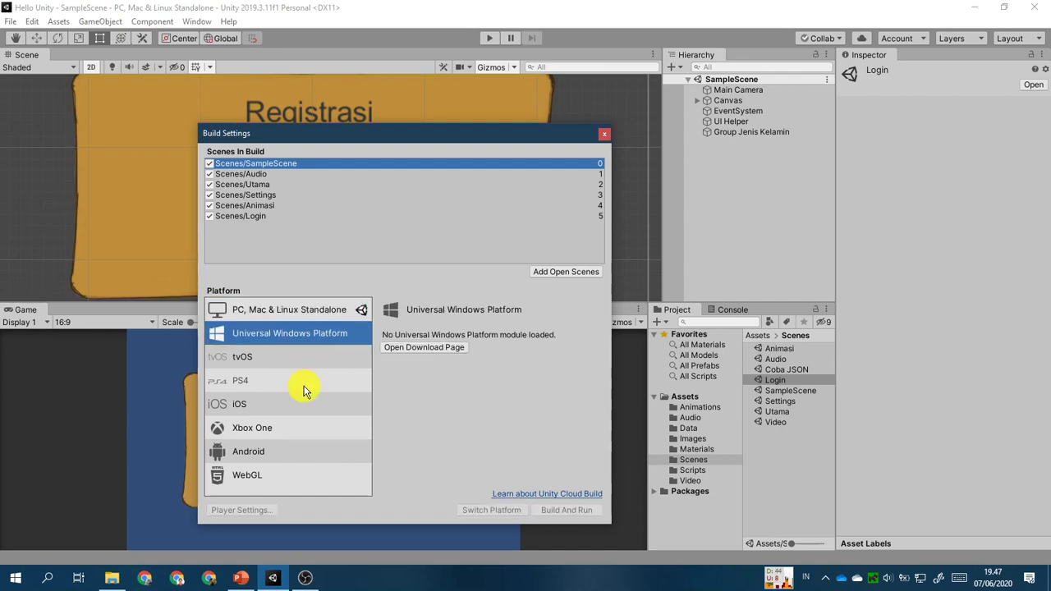
click(288, 449)
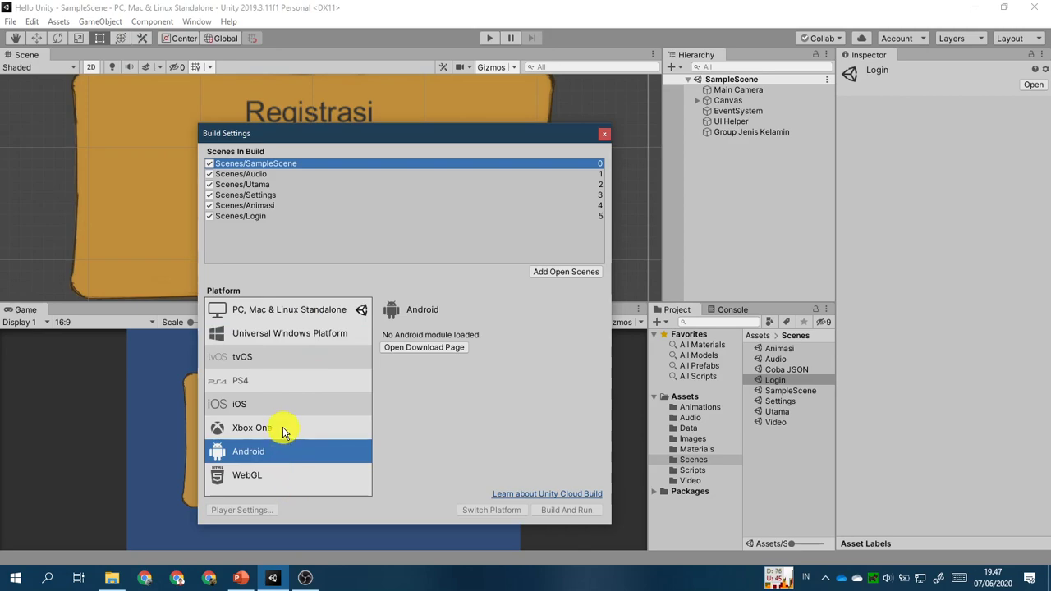
click(282, 428)
click(283, 405)
click(296, 340)
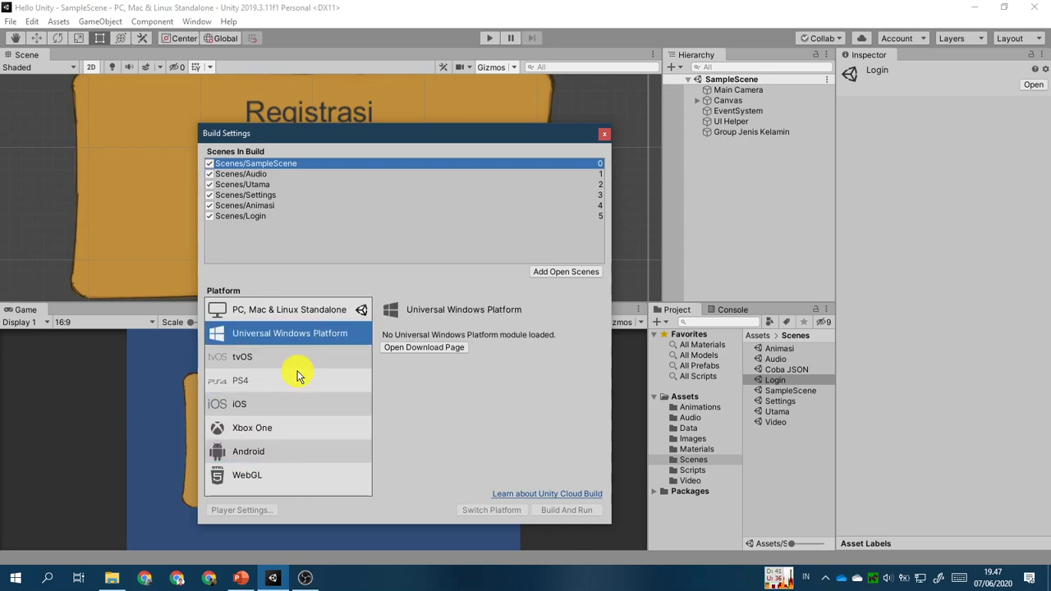
click(297, 358)
click(306, 319)
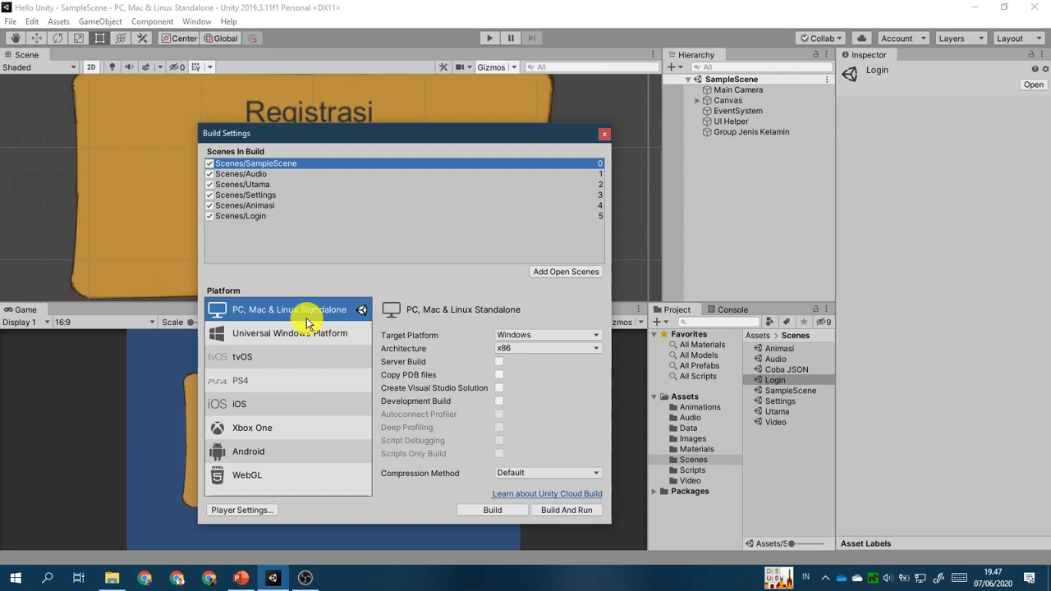
Go through all build platforms from Universal Windows Platform to WebGL and examine whether each one's module is installed.
click(293, 340)
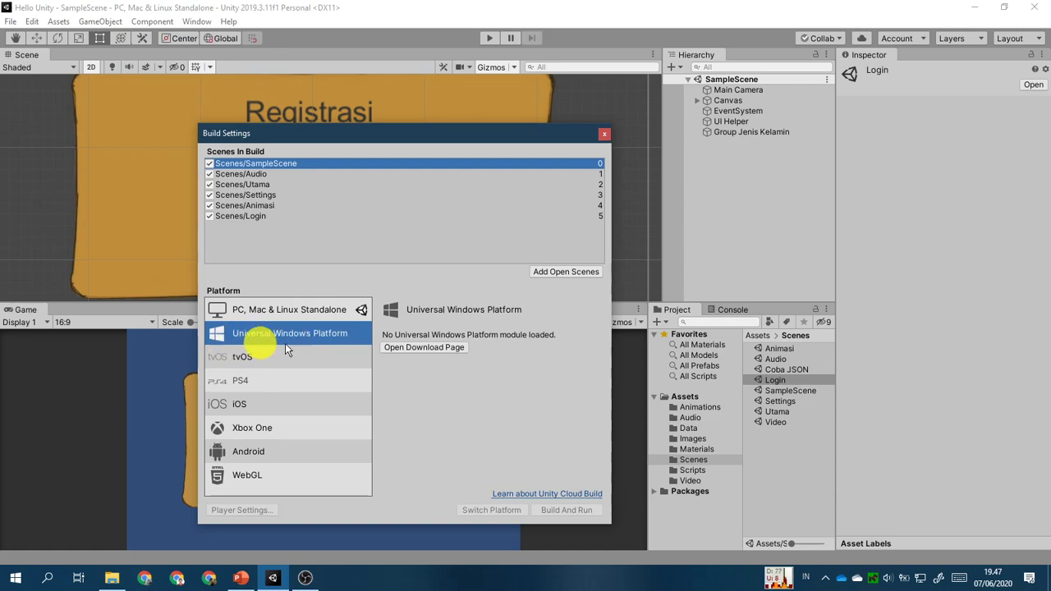
click(303, 356)
click(301, 381)
click(302, 409)
click(304, 428)
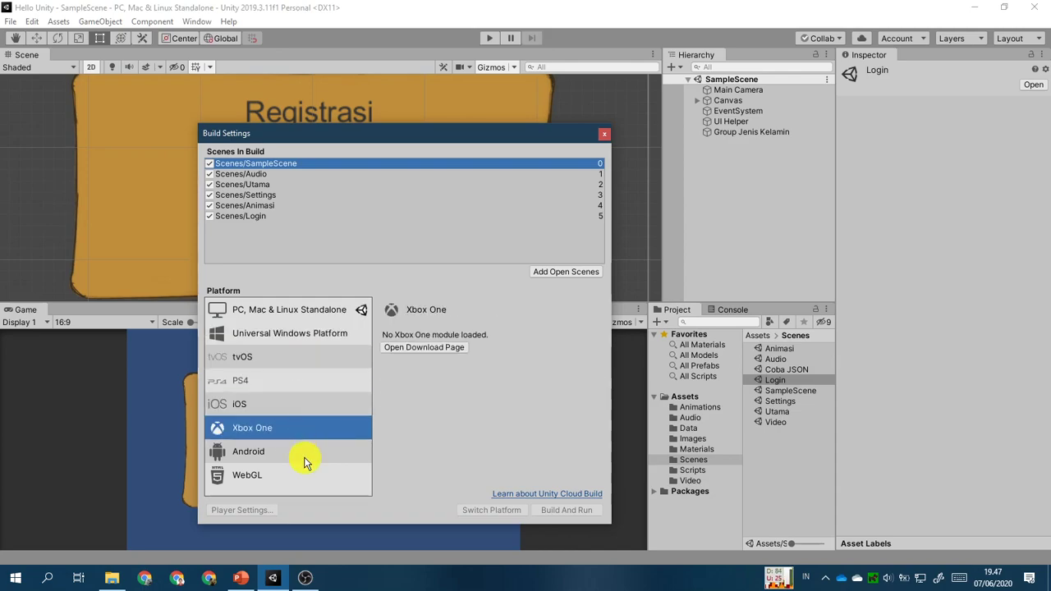
click(304, 452)
click(303, 477)
click(313, 310)
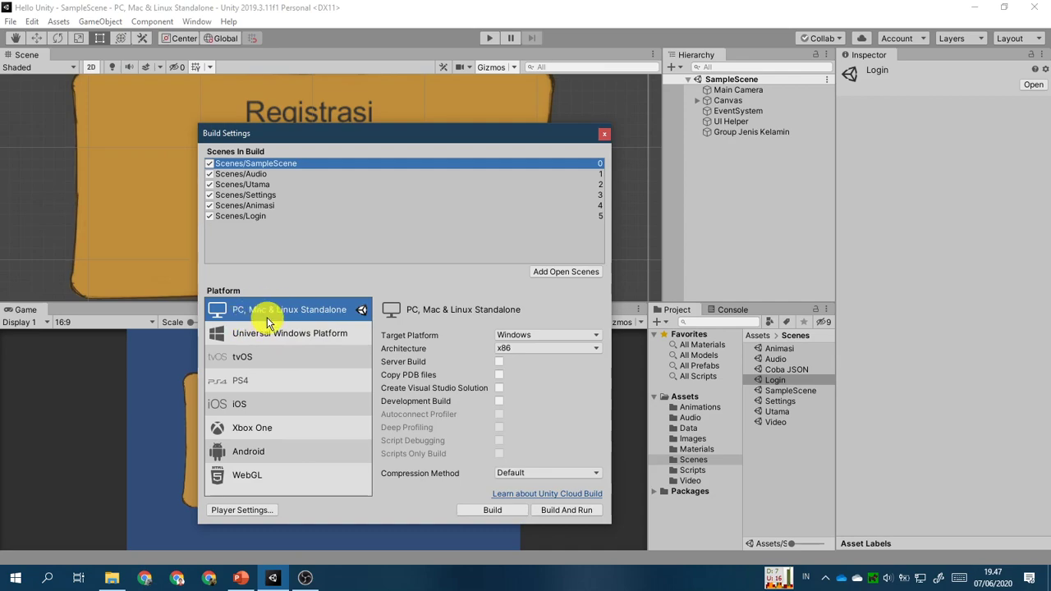
click(294, 336)
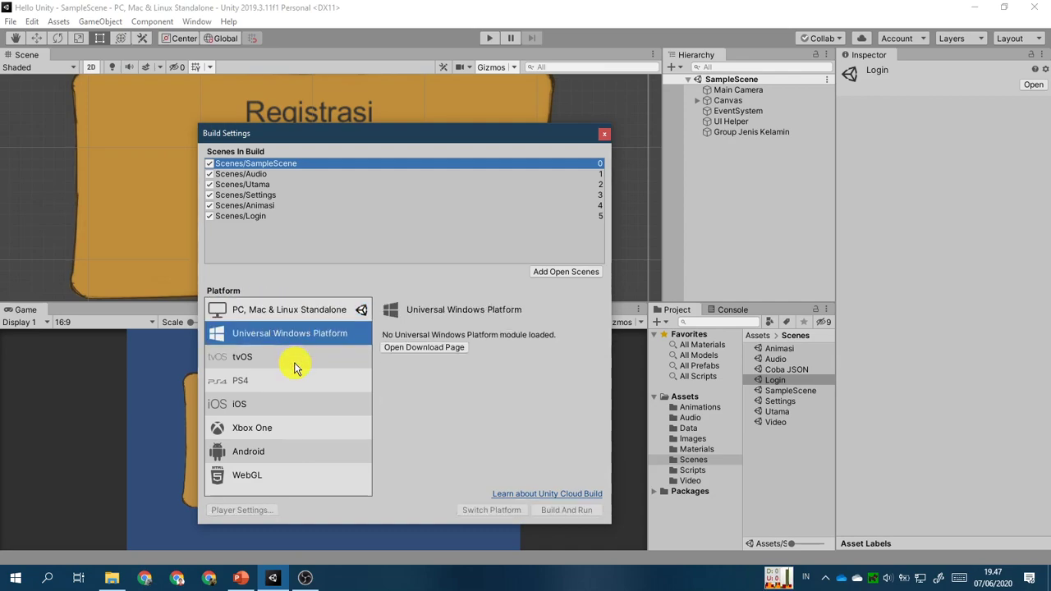
click(294, 359)
click(296, 382)
click(298, 407)
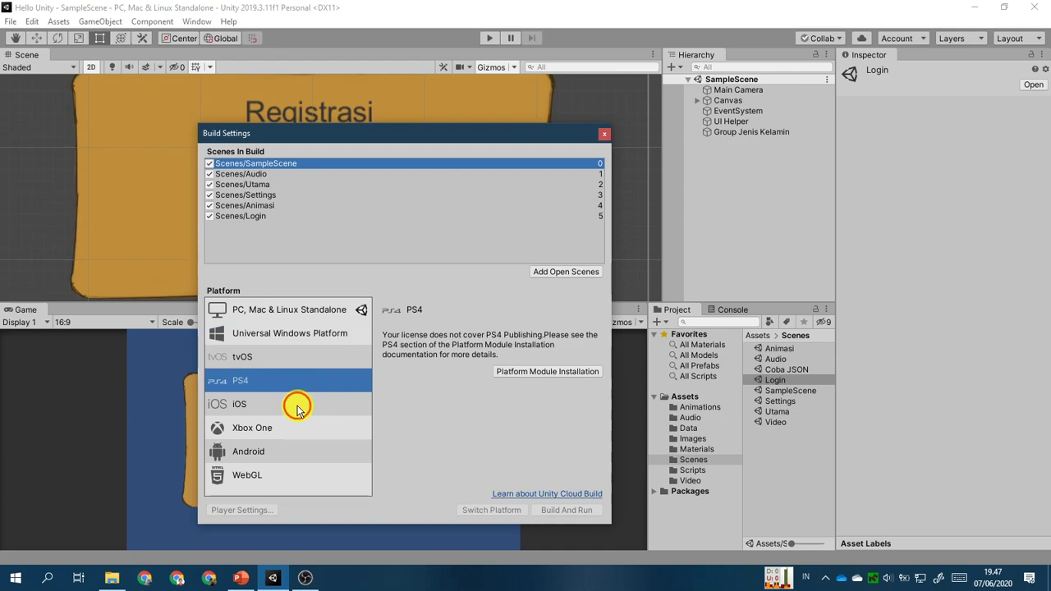
click(299, 427)
click(301, 450)
click(301, 476)
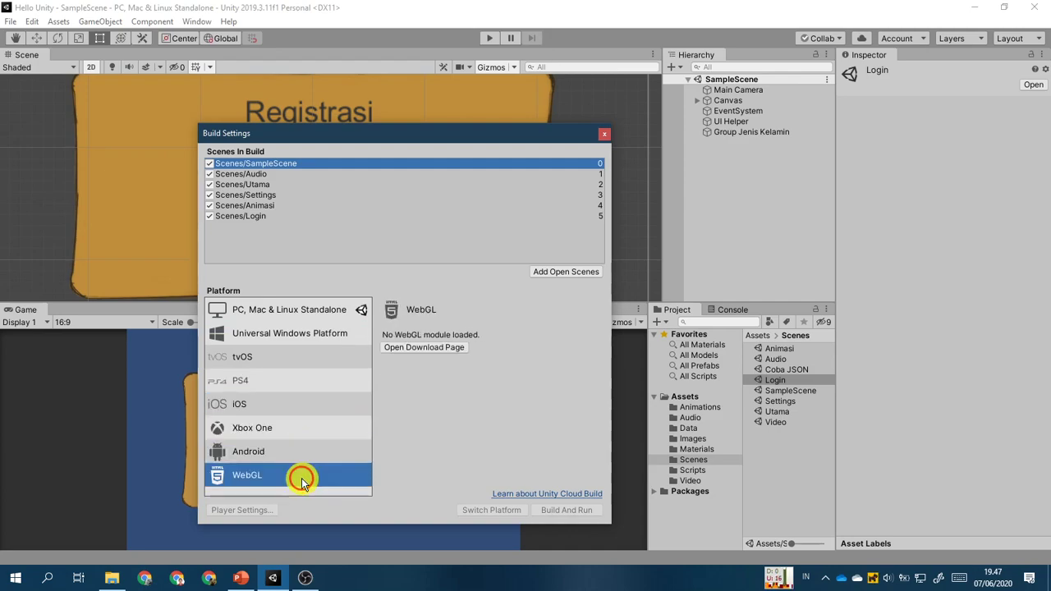
click(299, 337)
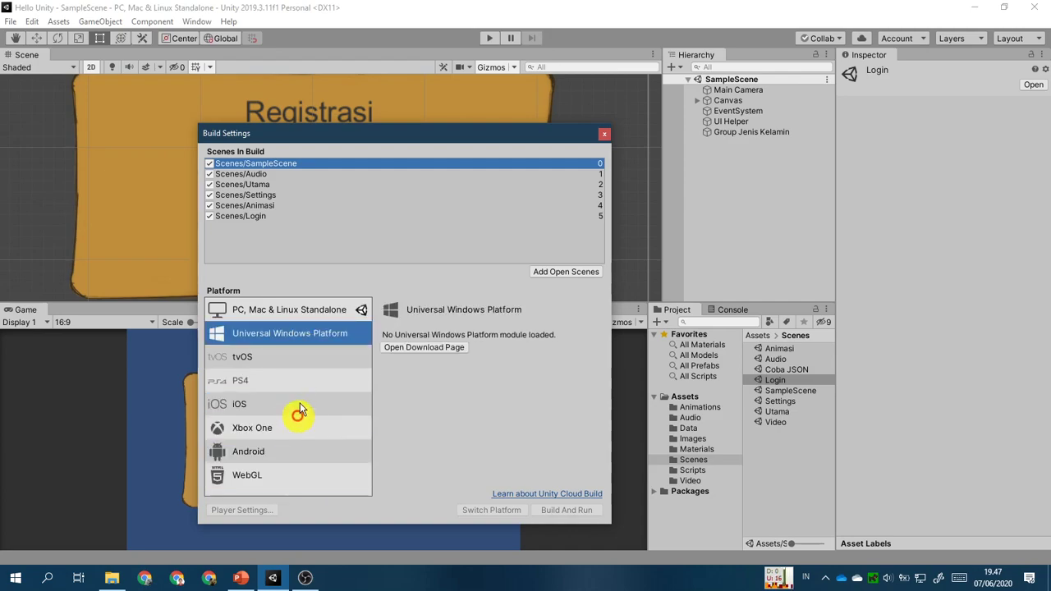
Open the download page for the Android platform module and cancel saving UnitySetup-Android-Support-for-Editor-2019.3.11f1.exe.
click(289, 457)
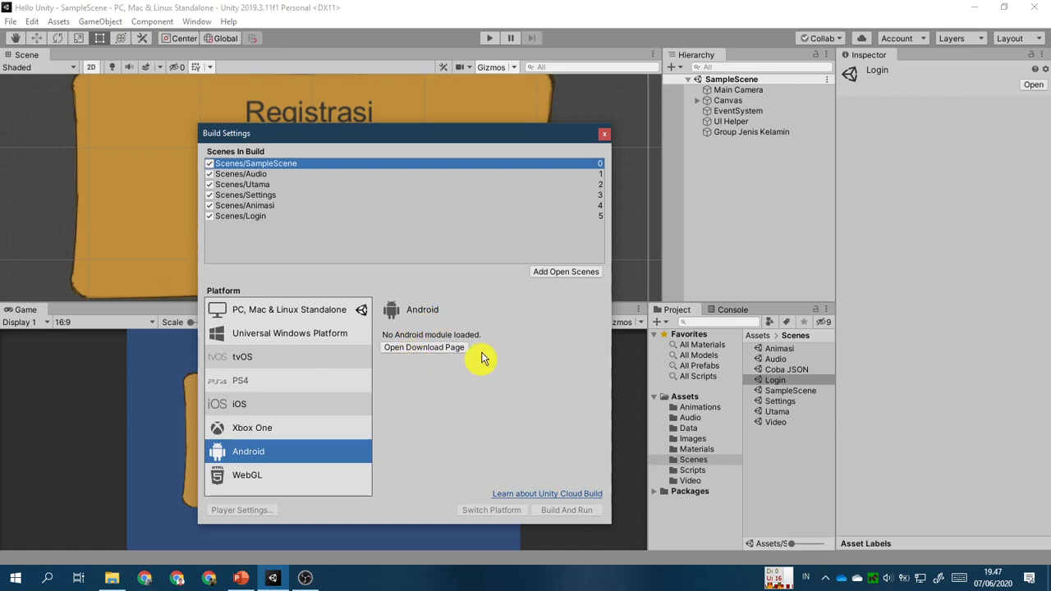
click(425, 348)
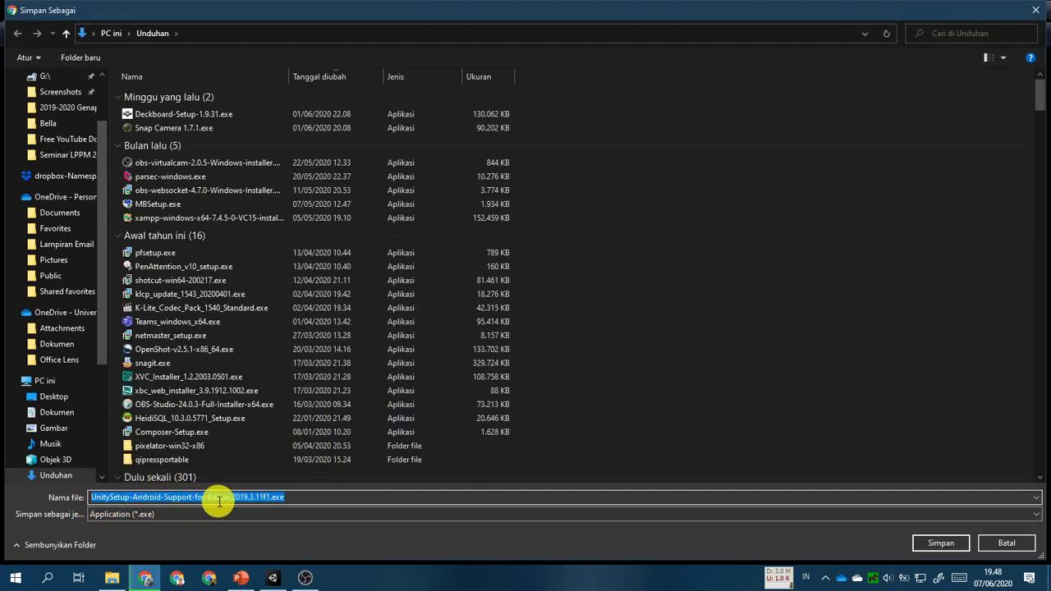
click(1012, 542)
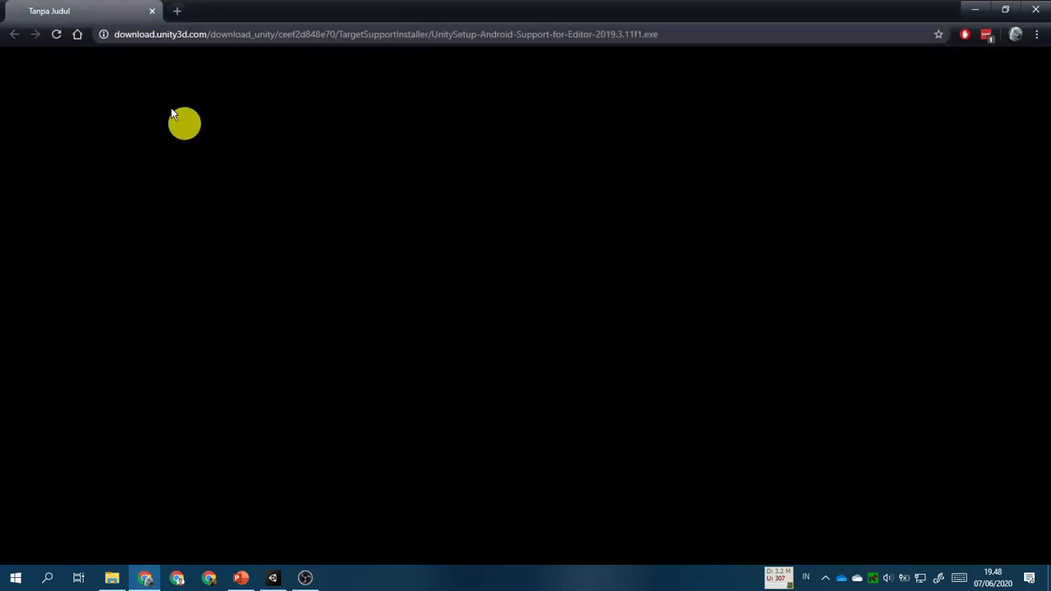
Switch back to Unity and compare the build options of PC, Mac & Linux Standalone, Universal Windows Platform, tvOS and PS4.
click(274, 578)
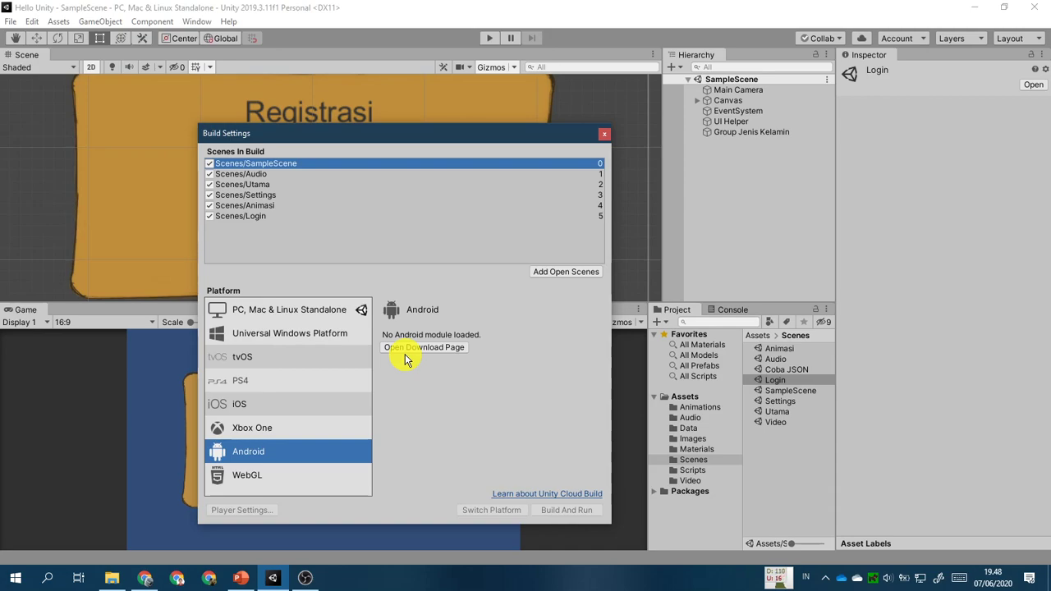
click(292, 342)
click(301, 311)
click(298, 376)
click(302, 335)
click(301, 362)
click(301, 376)
click(313, 334)
click(307, 357)
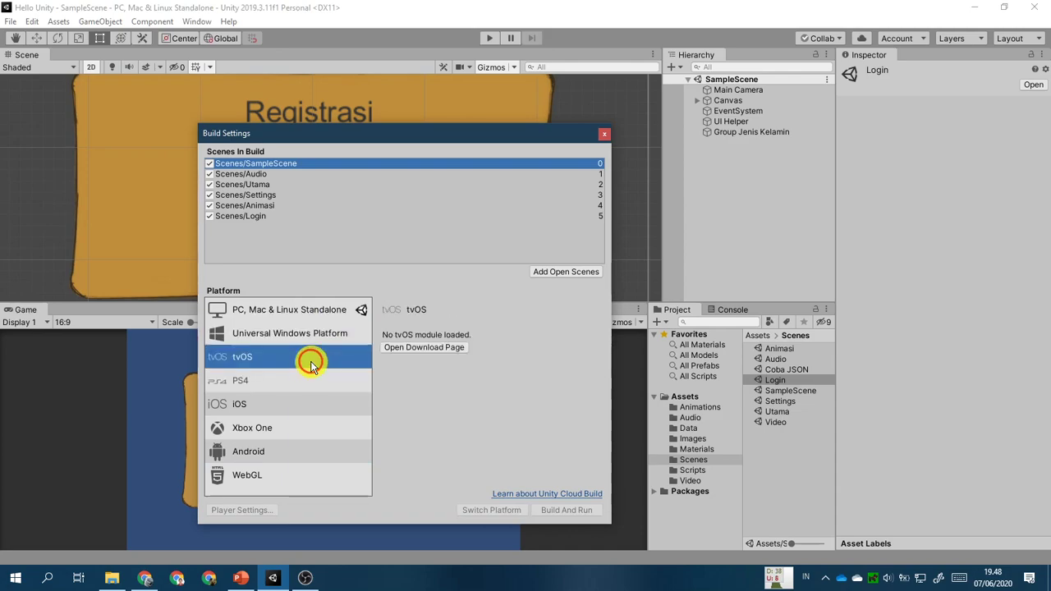
click(312, 337)
click(310, 359)
click(317, 312)
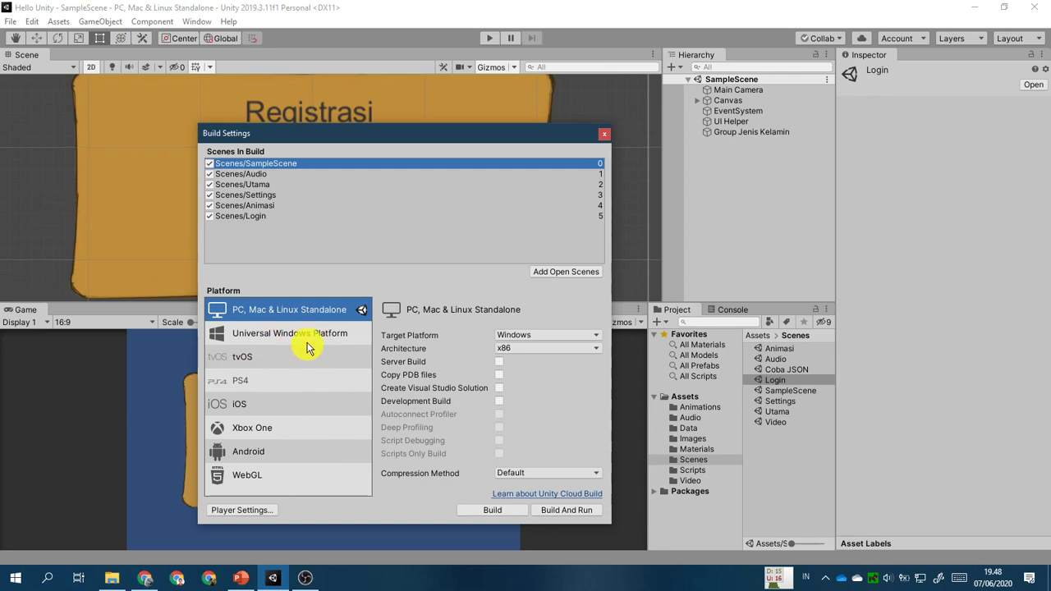
Compare the Android platform's build options with those of PC, Mac & Linux Standalone, ending on PC, Mac & Linux Standalone.
click(301, 449)
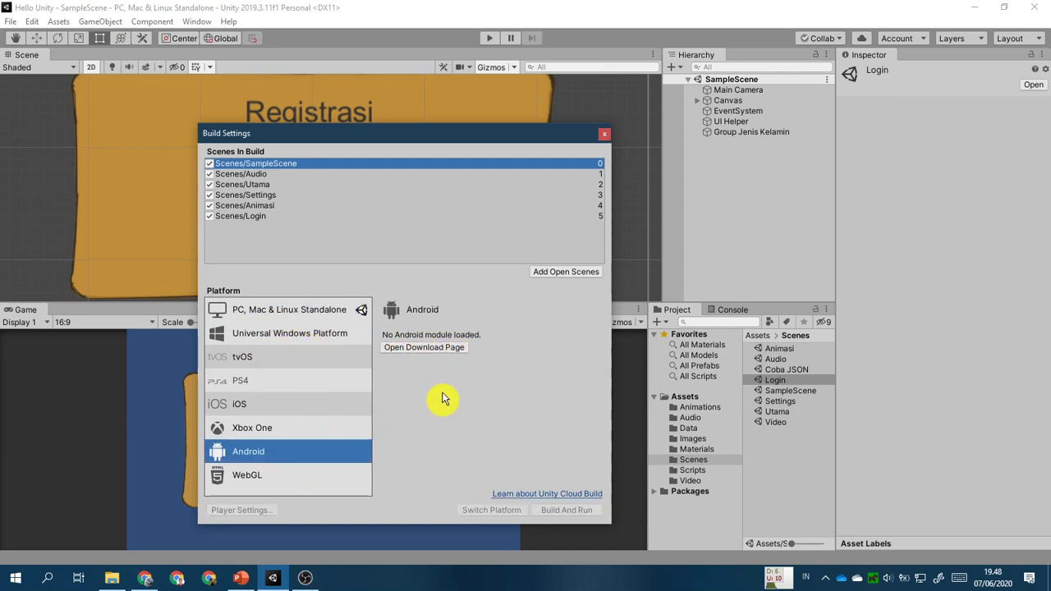
click(277, 309)
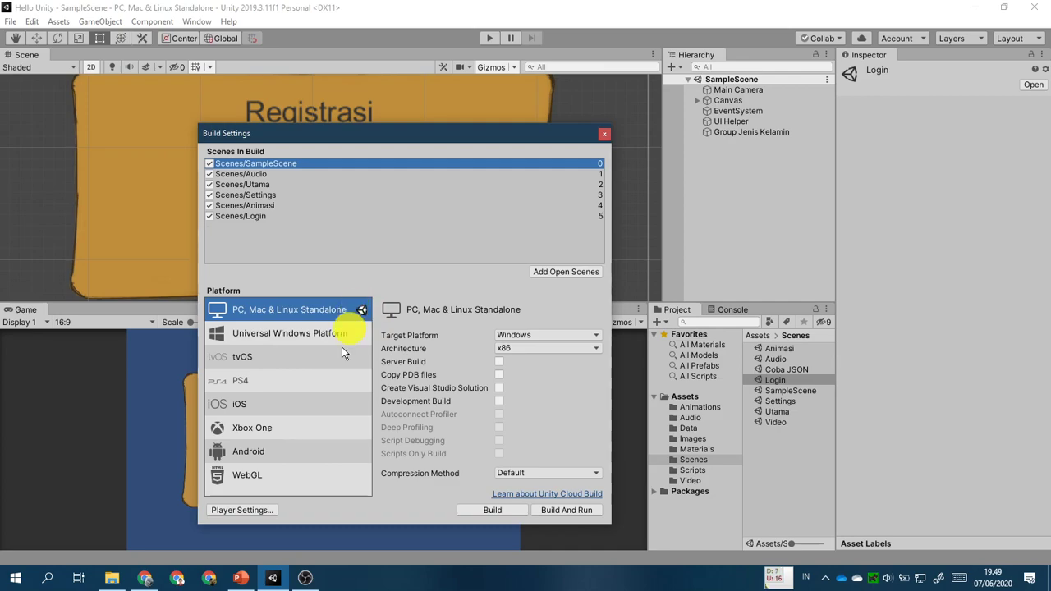
click(287, 454)
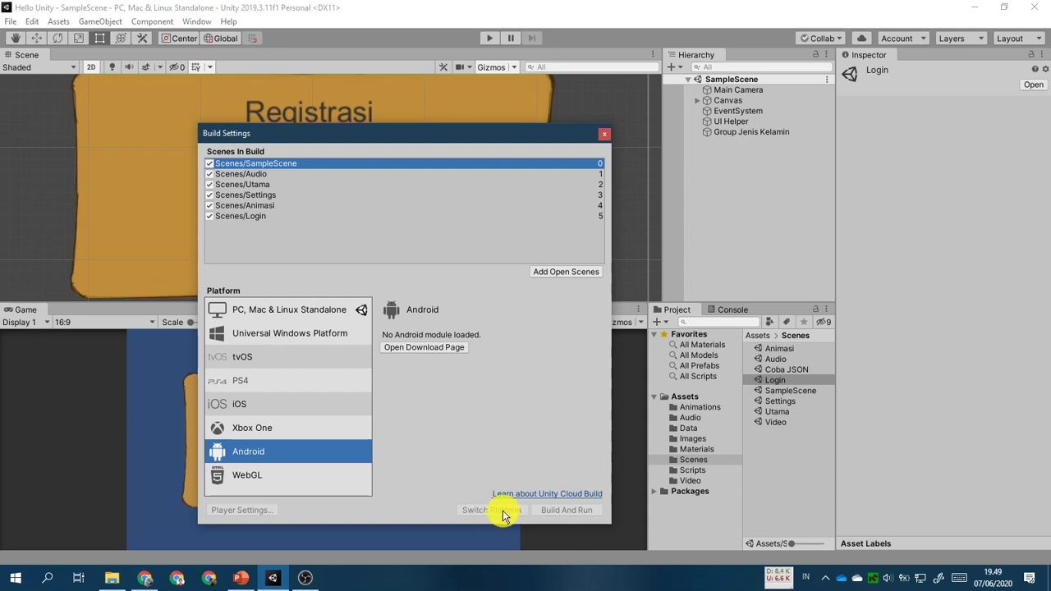
click(287, 312)
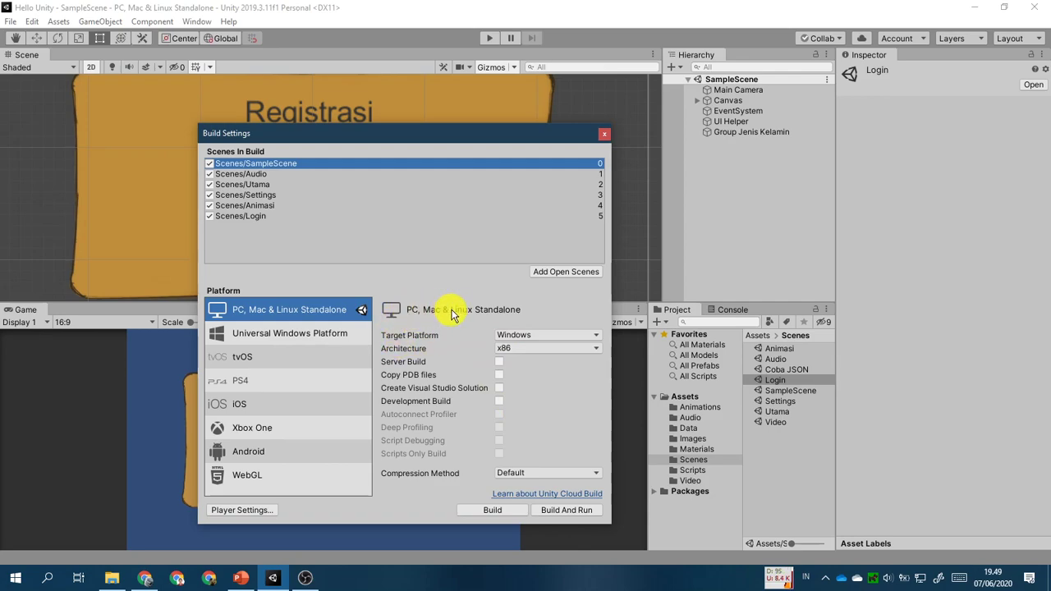
View the available Target Platform and Architecture choices for PC, Mac & Linux Standalone, keeping Windows and x86.
click(554, 336)
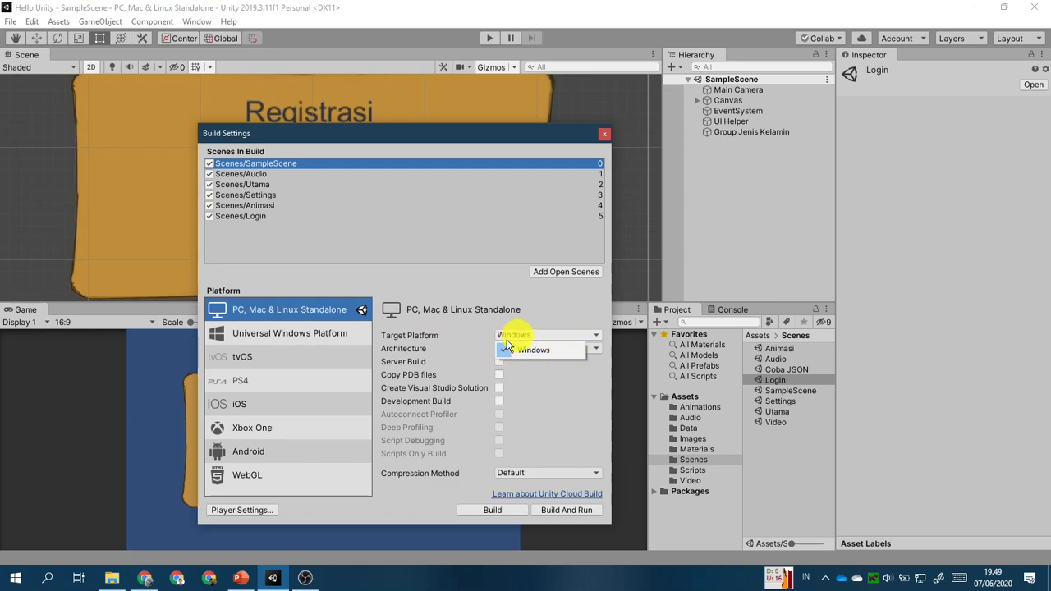
click(538, 351)
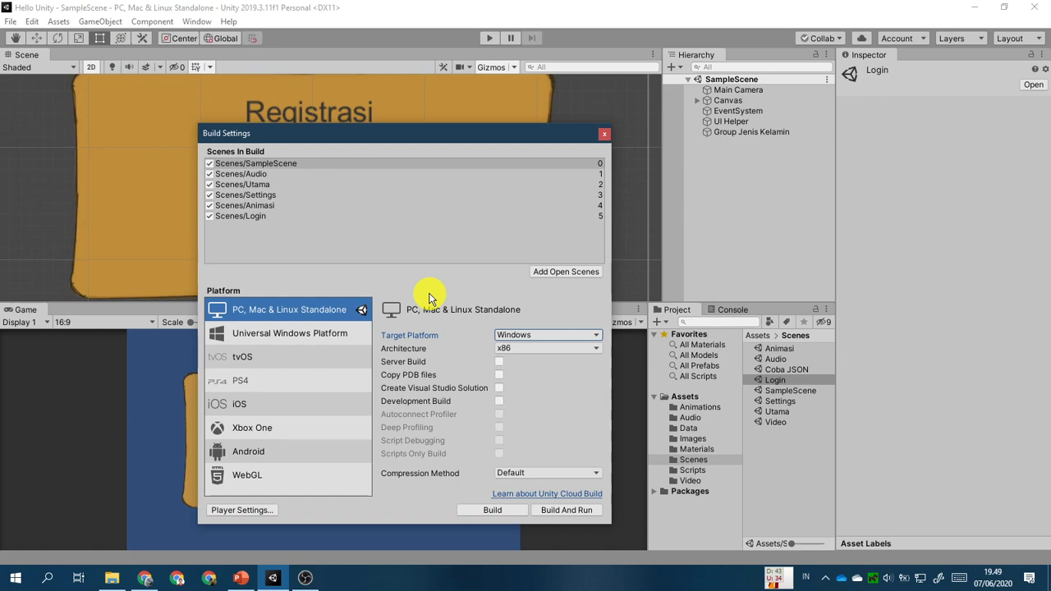
click(532, 336)
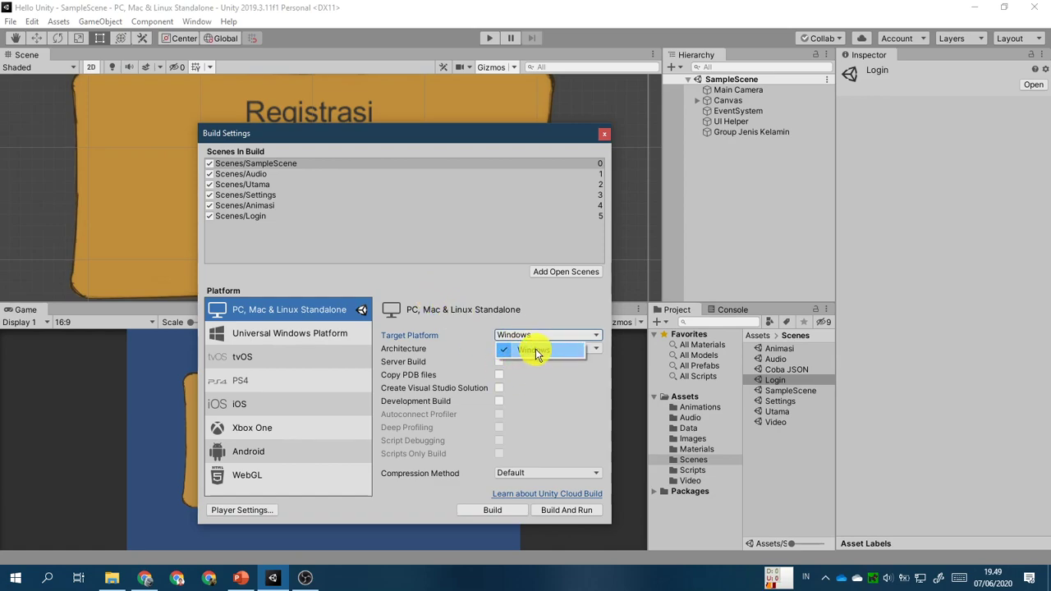
click(438, 307)
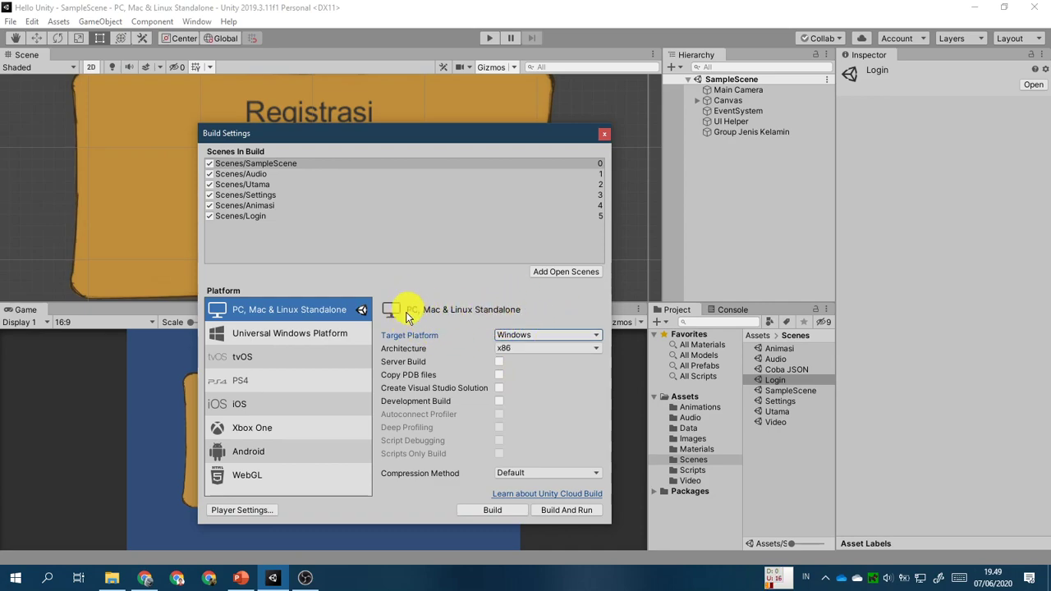
click(545, 335)
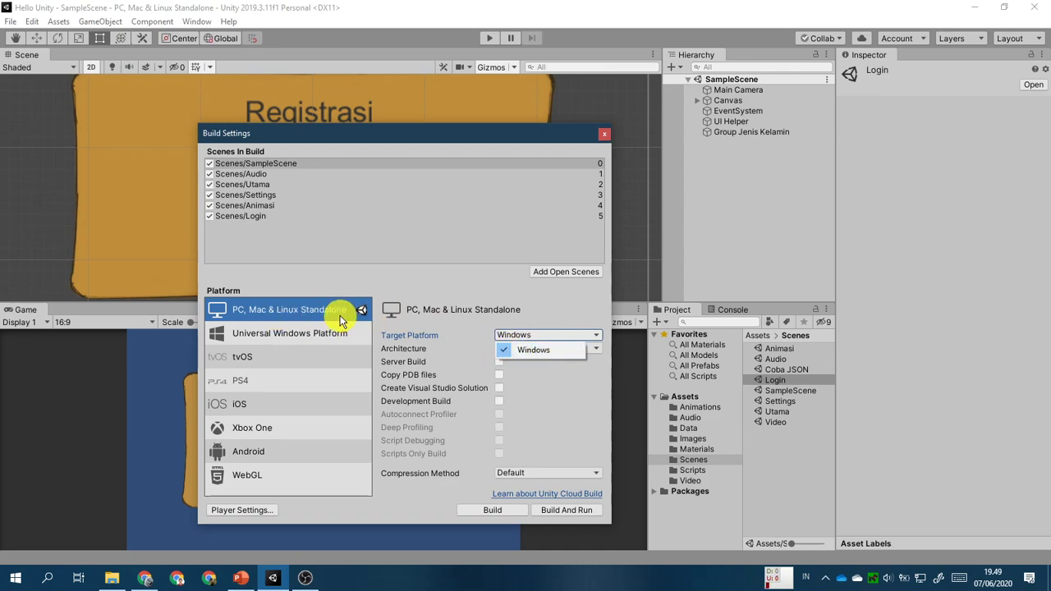
click(556, 351)
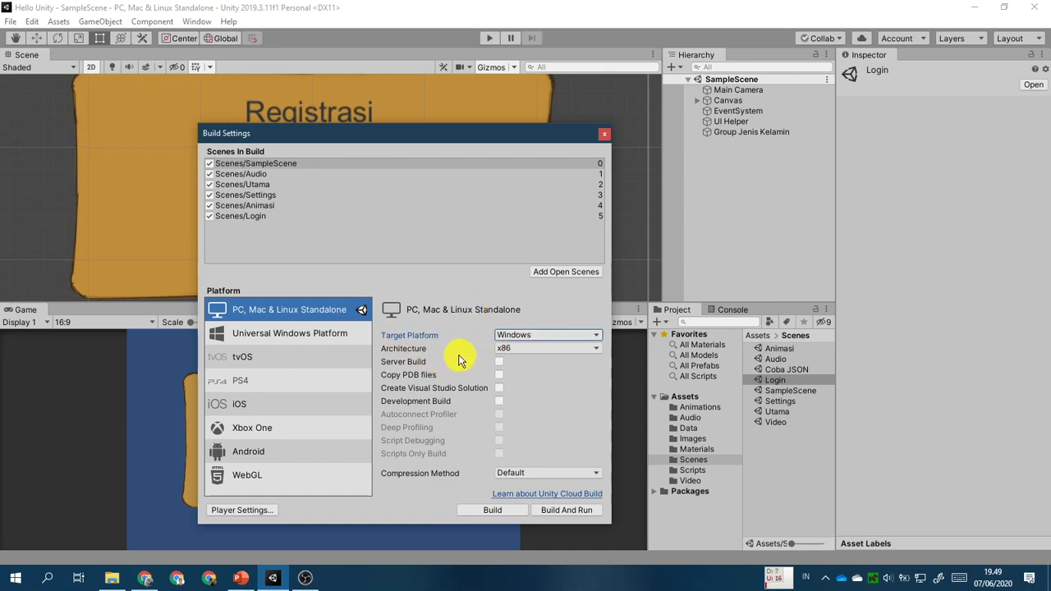
click(547, 349)
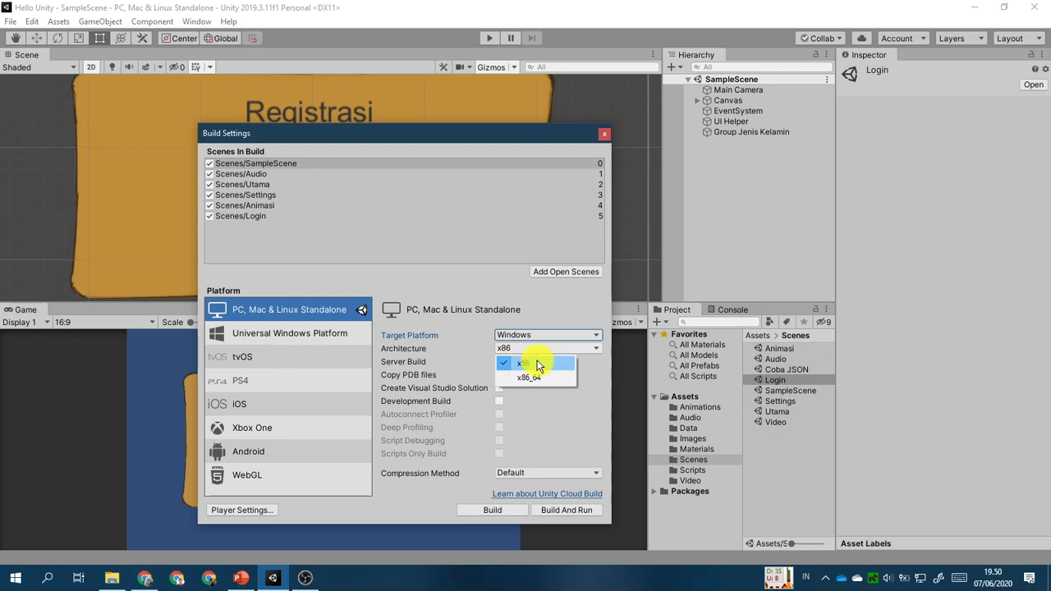
click(471, 279)
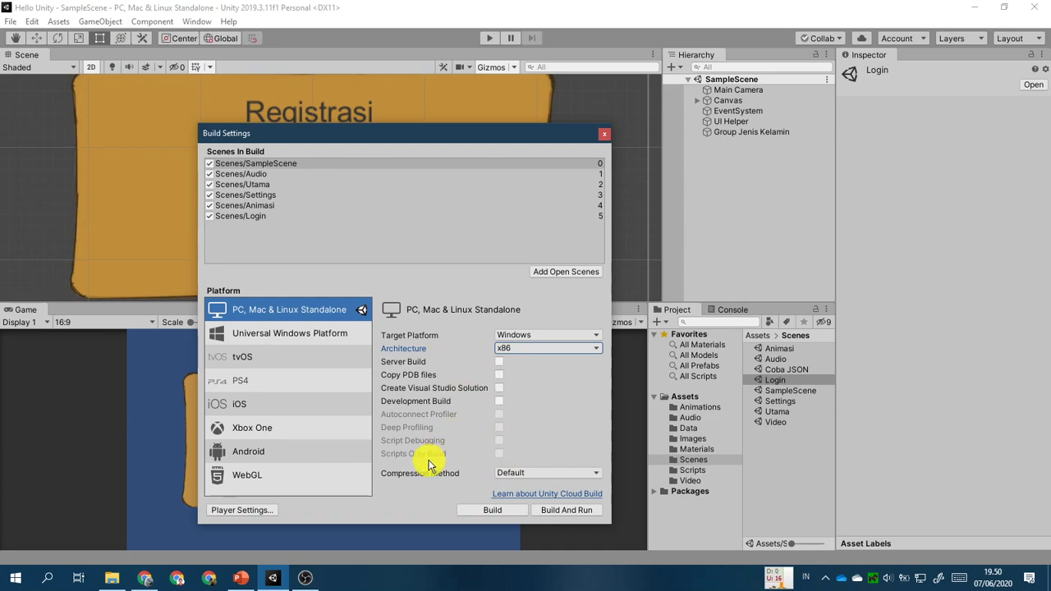
Build the project for PC, Mac & Linux Standalone into a new folder named Hasil inside 2019-2020 Genap.
click(494, 516)
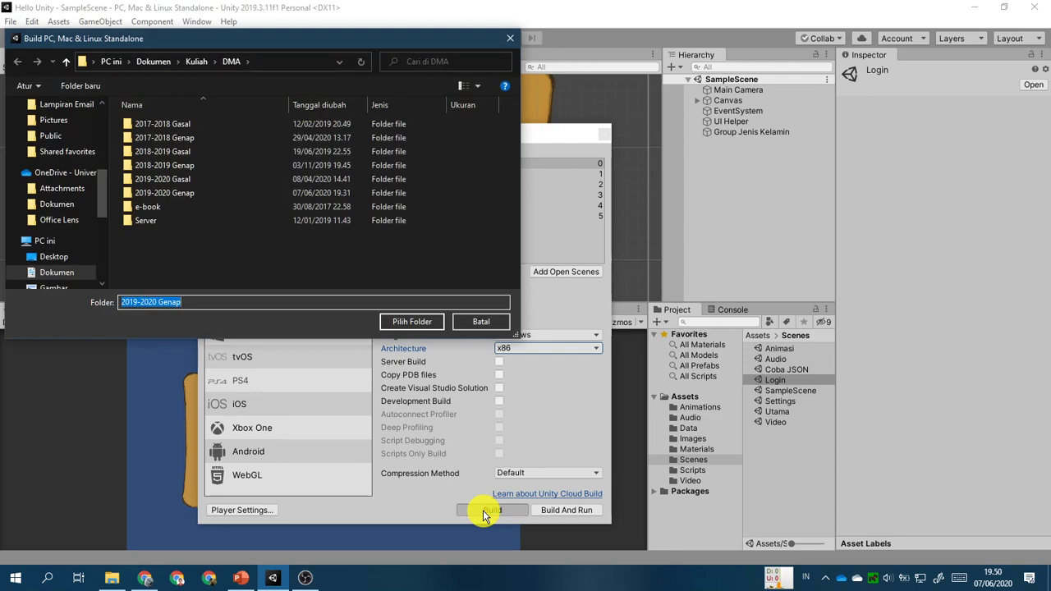
drag(306, 38, 479, 112)
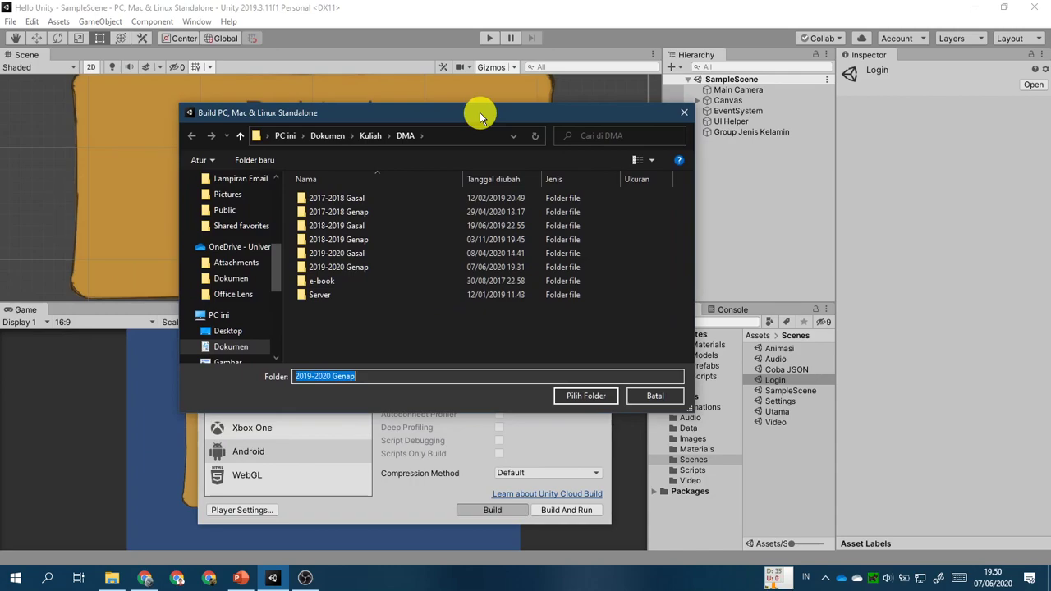
double_click(381, 271)
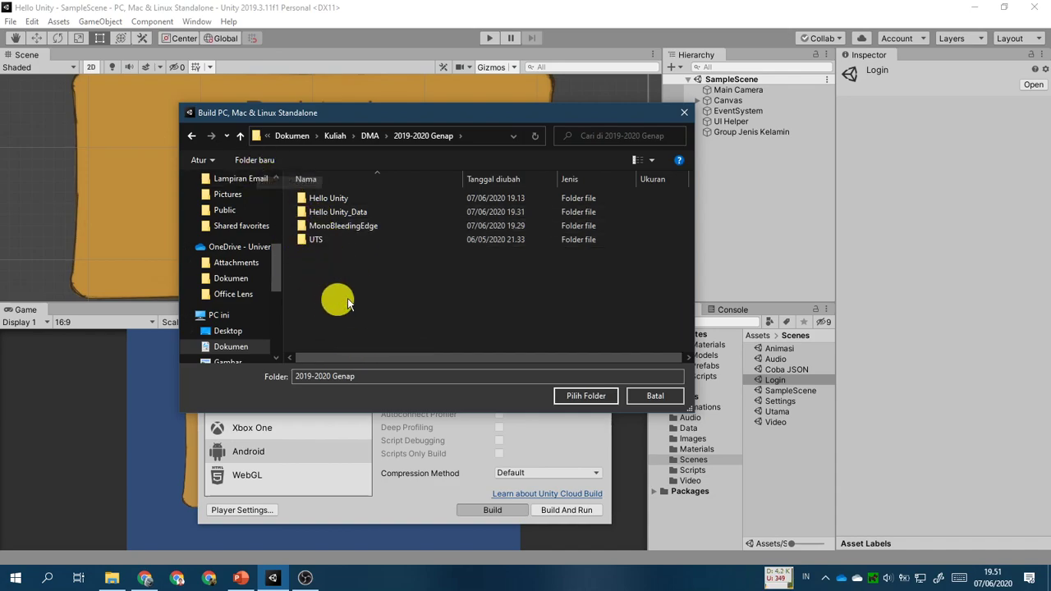
click(251, 160)
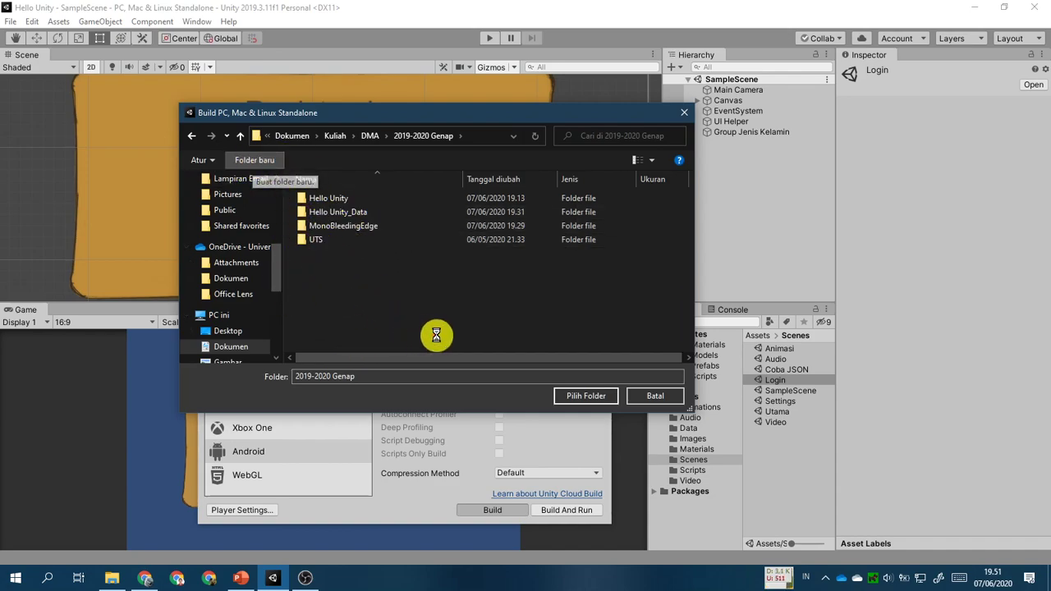
text(Hasil)
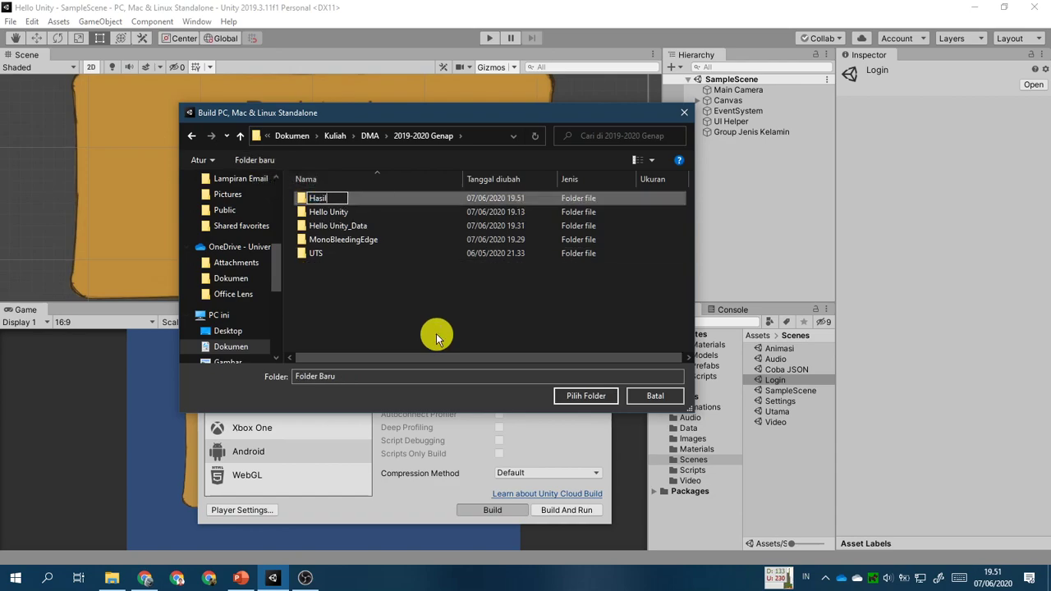
key(Return)
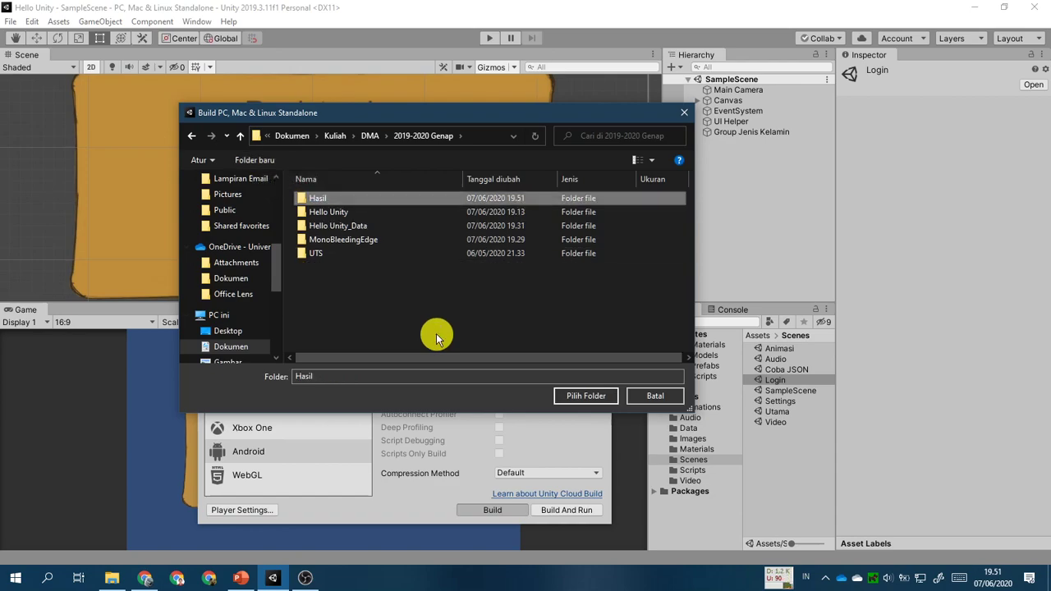
double_click(380, 202)
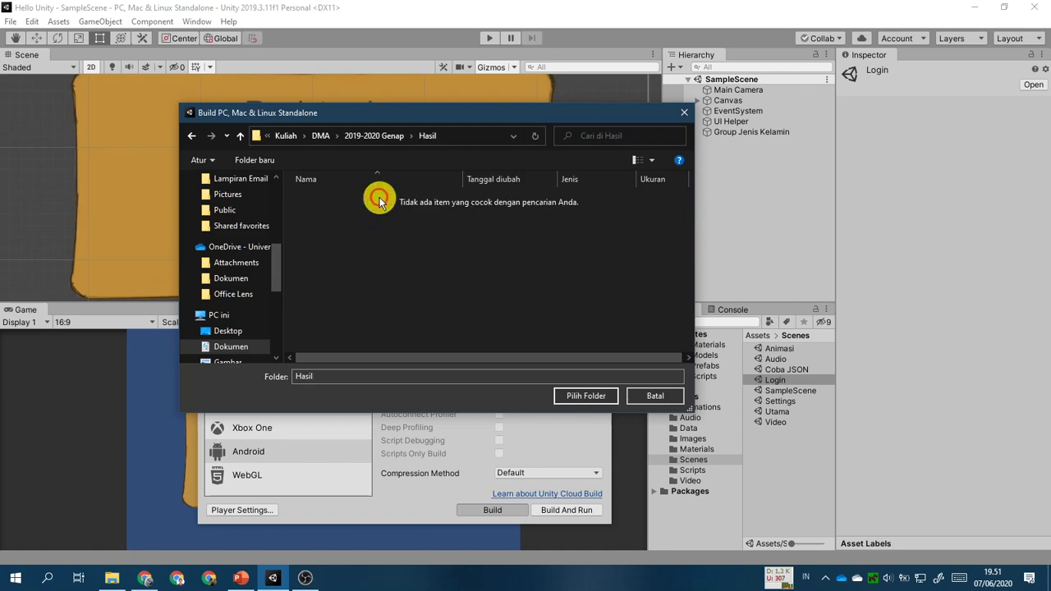
click(585, 397)
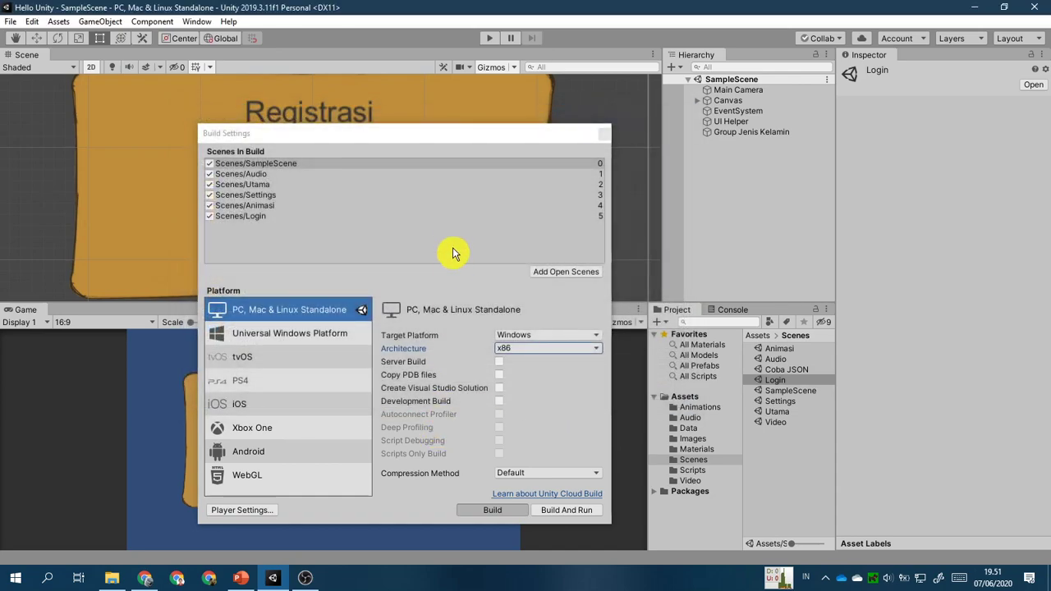
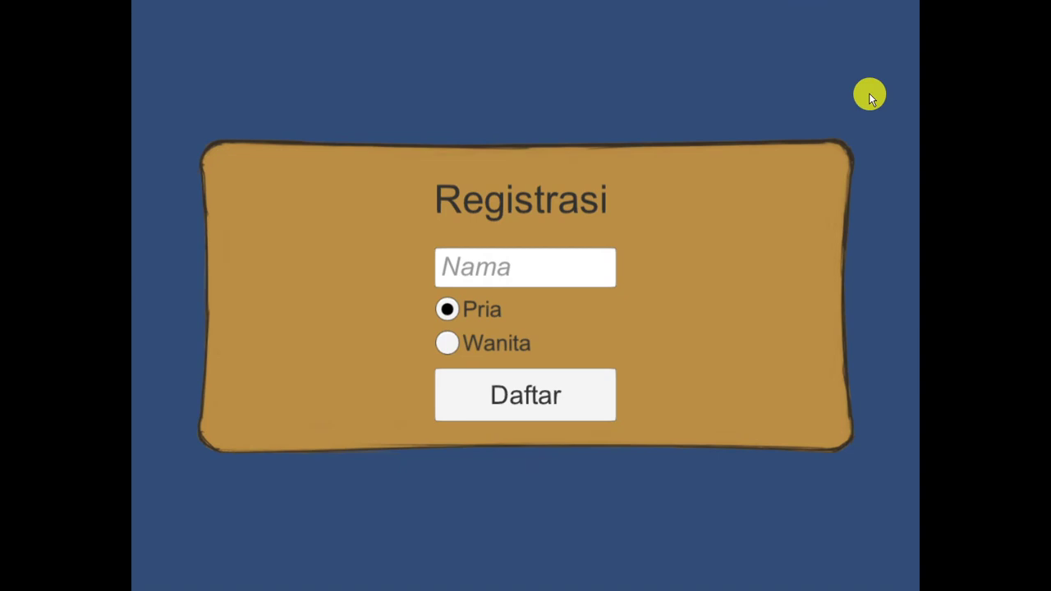
Quit the built game and view the Hasil folder in File Explorer and the Player Settings slide in PowerPoint.
key(alt+F4)
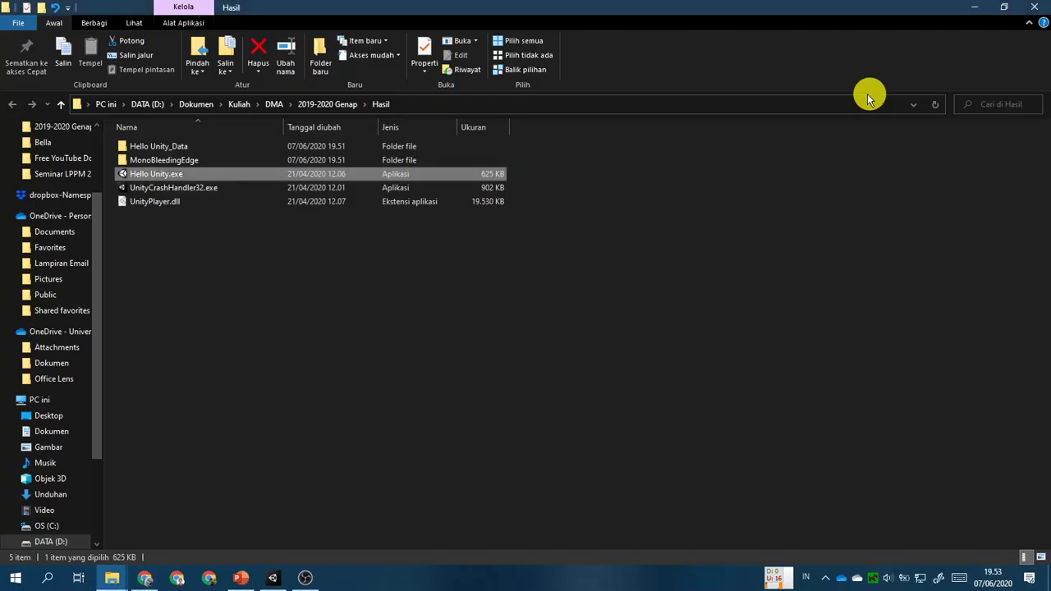
click(242, 576)
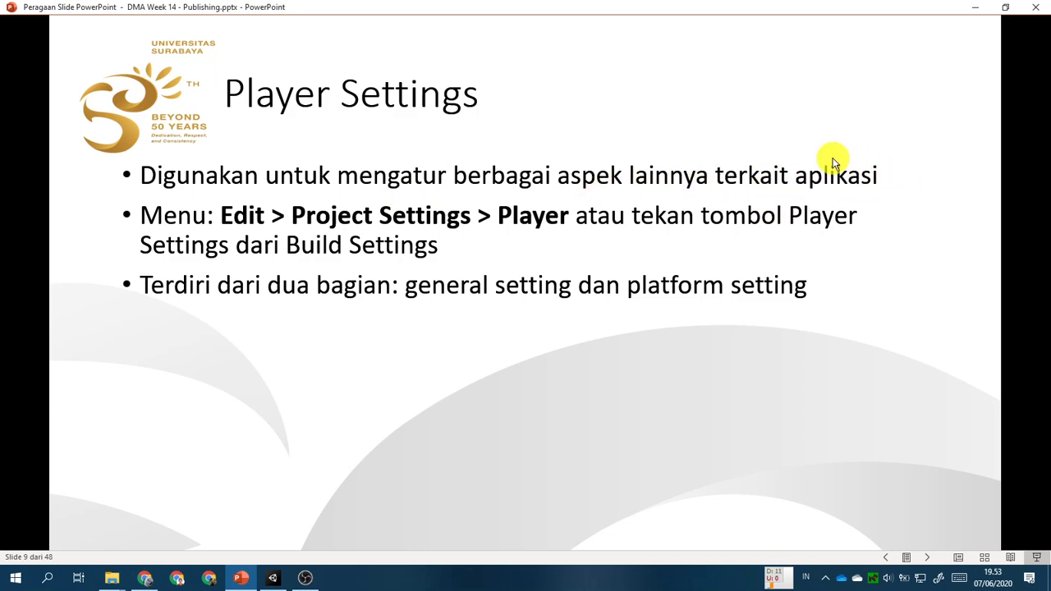
click(112, 579)
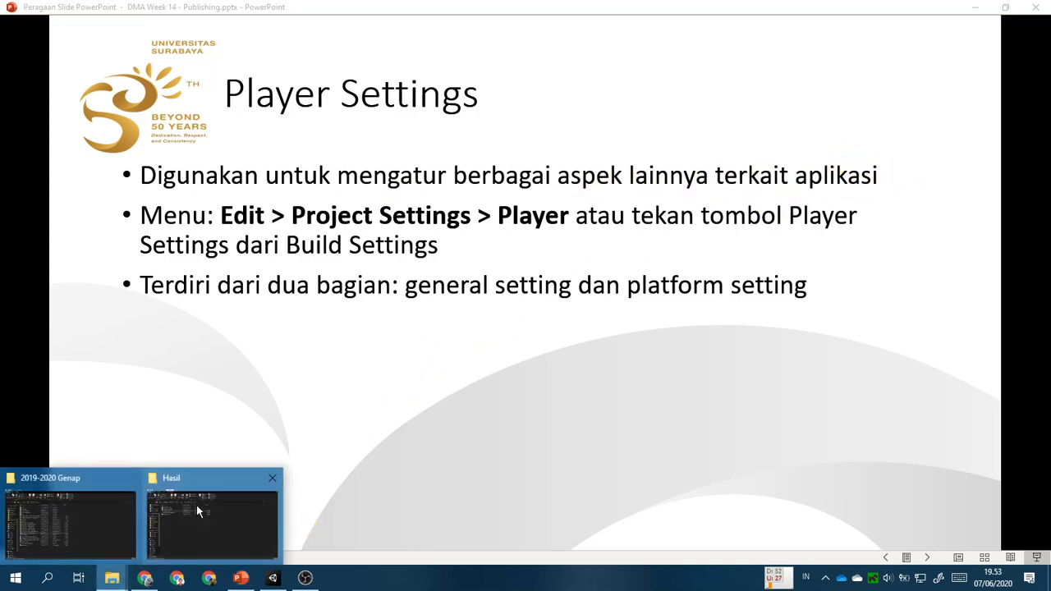
click(197, 505)
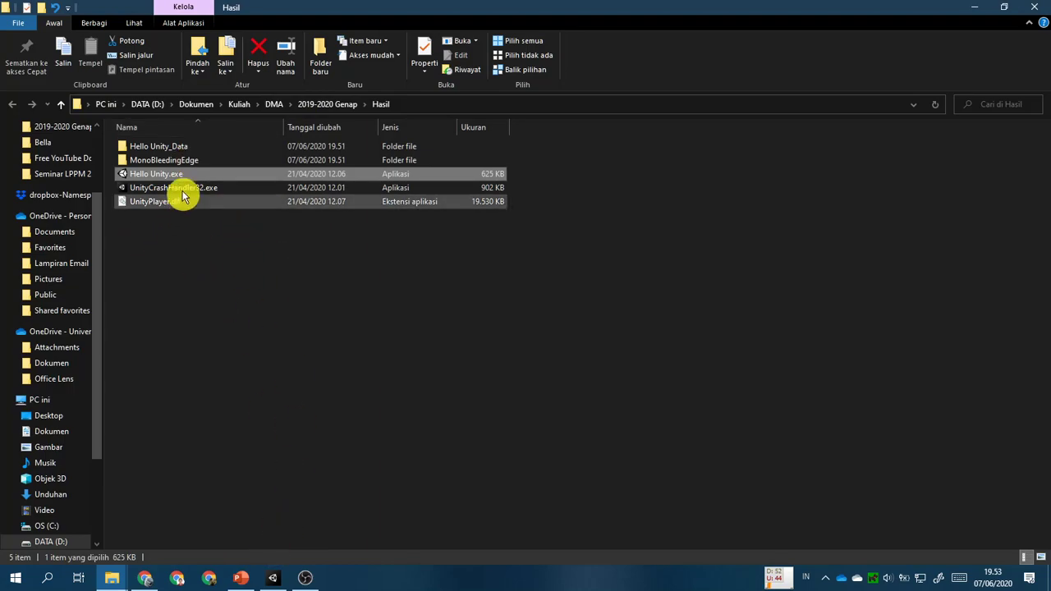
click(242, 578)
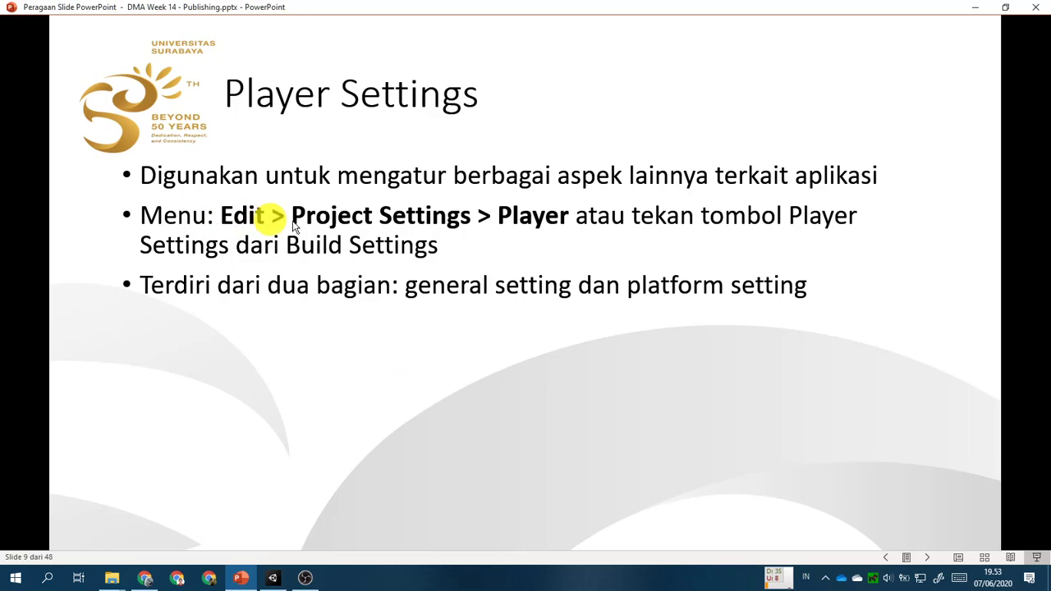
Switch to Unity, open the Player Settings from Build Settings and reposition the Project Settings window.
click(272, 578)
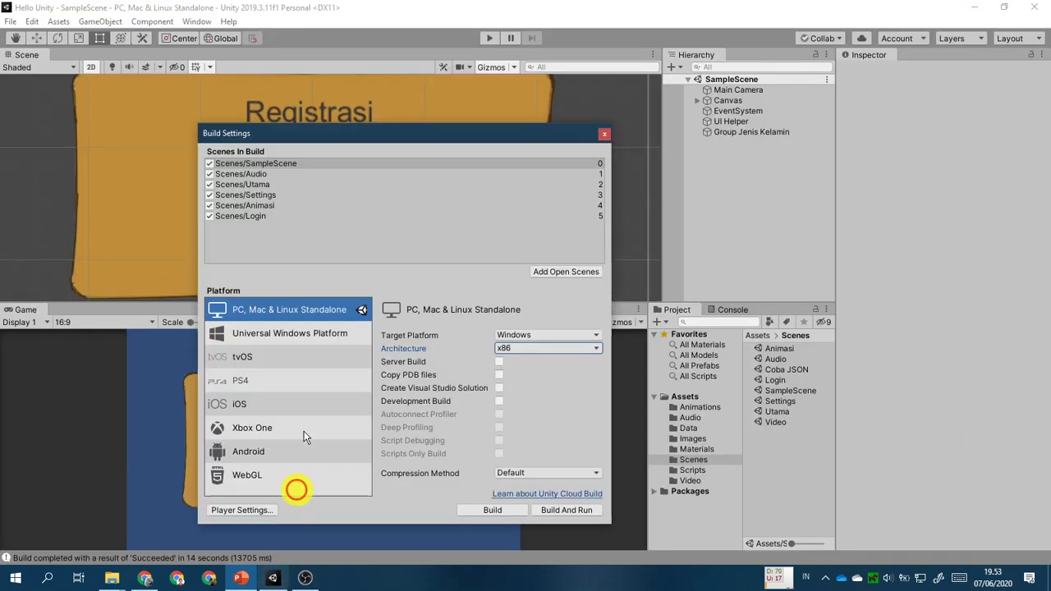
click(242, 511)
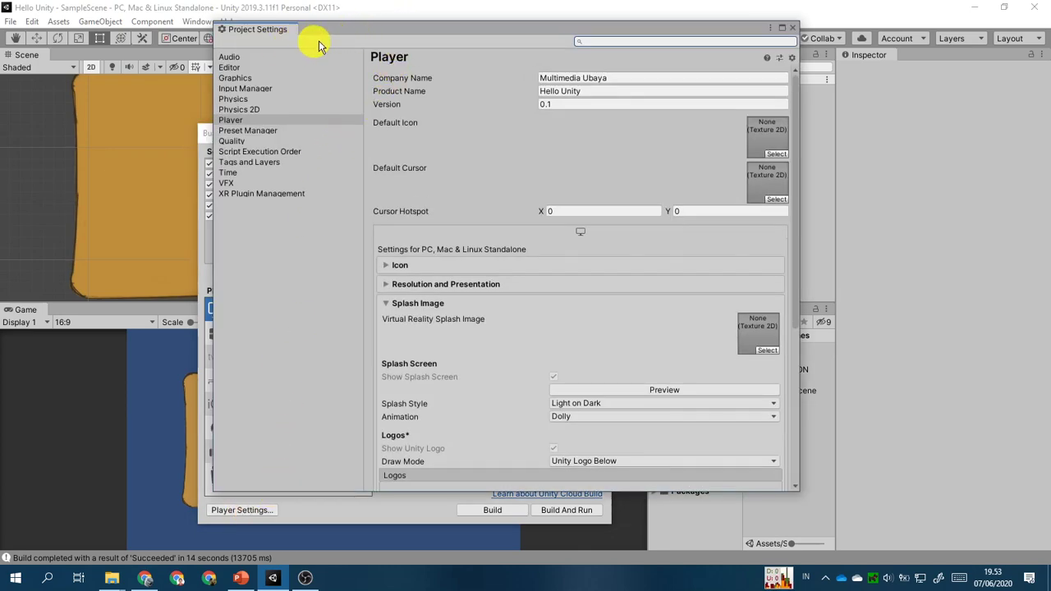
drag(352, 28, 320, 66)
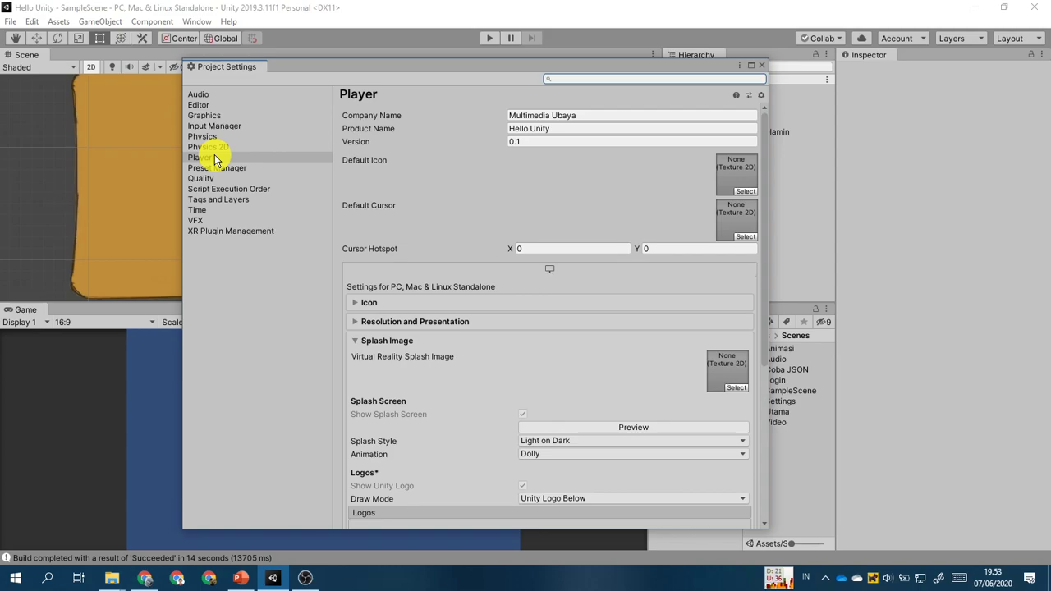
Review the Player Settings slide in PowerPoint, and return to Unity to open the Company Name for editing.
click(241, 579)
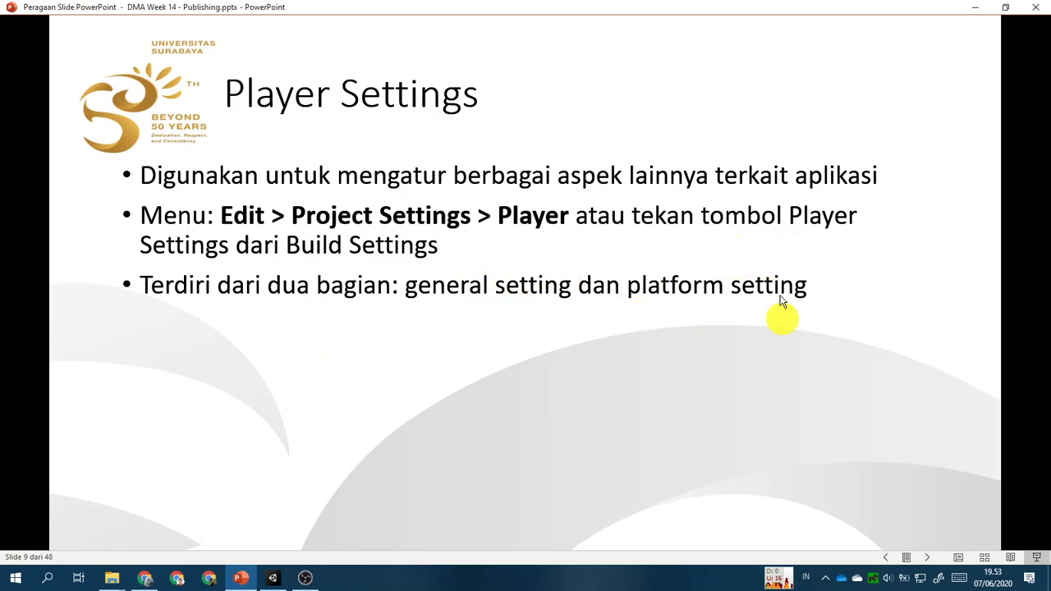
click(272, 578)
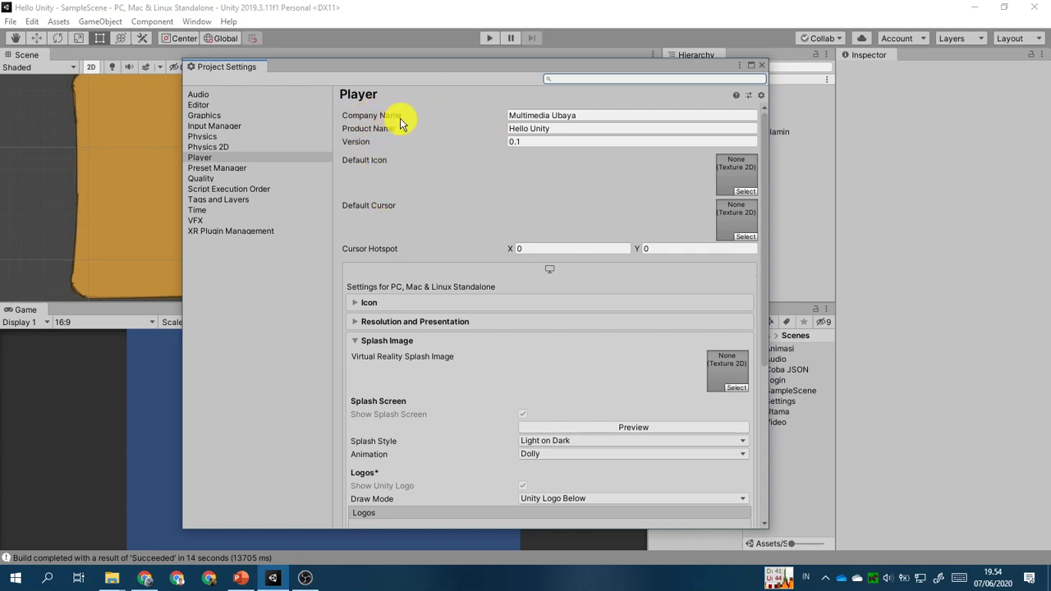
click(585, 115)
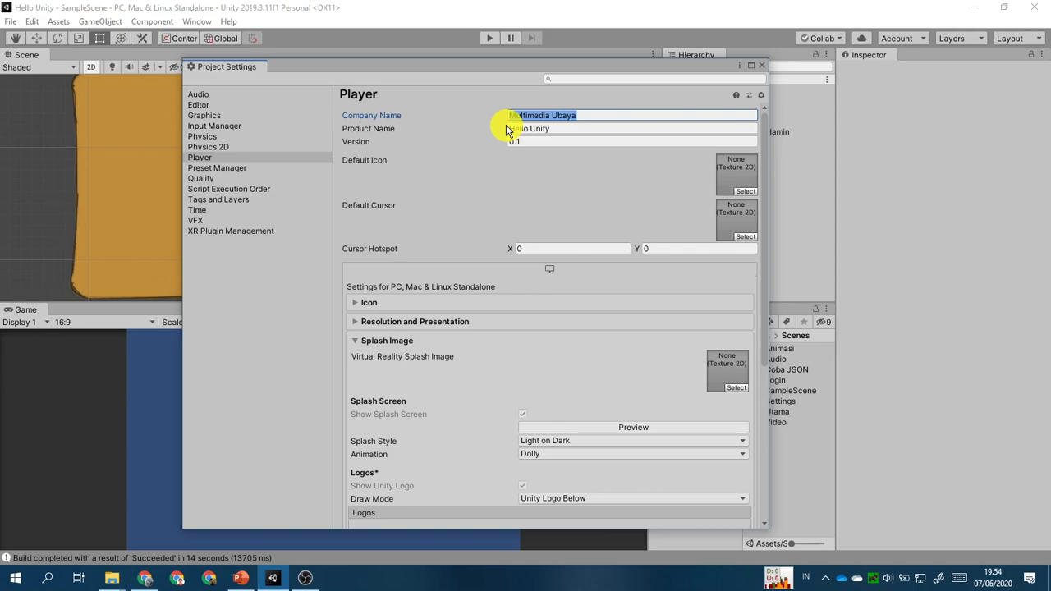
Set the project's Version to 1.0 in the Player settings.
click(579, 129)
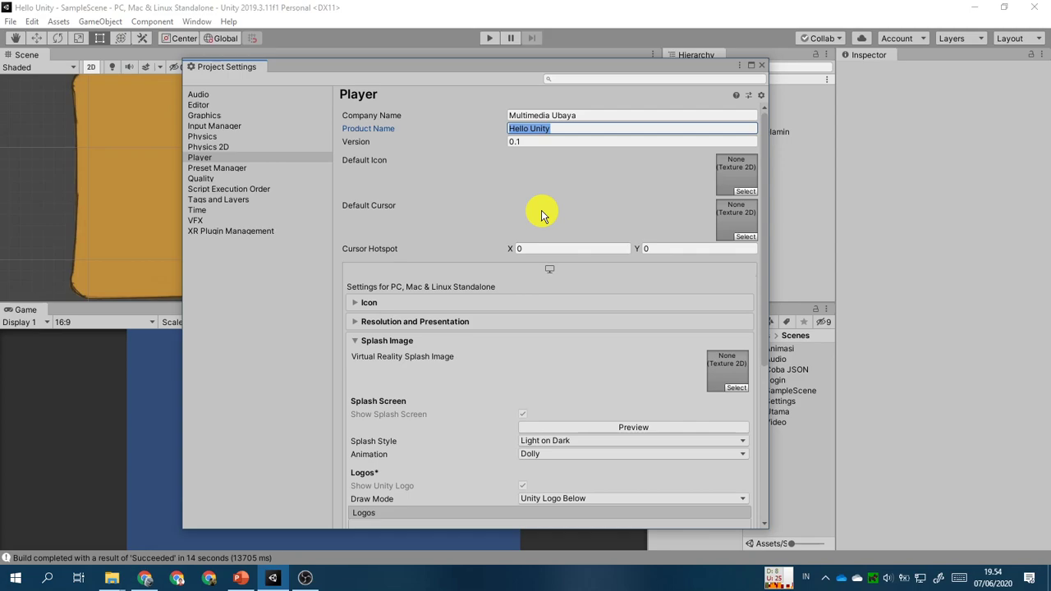
click(364, 141)
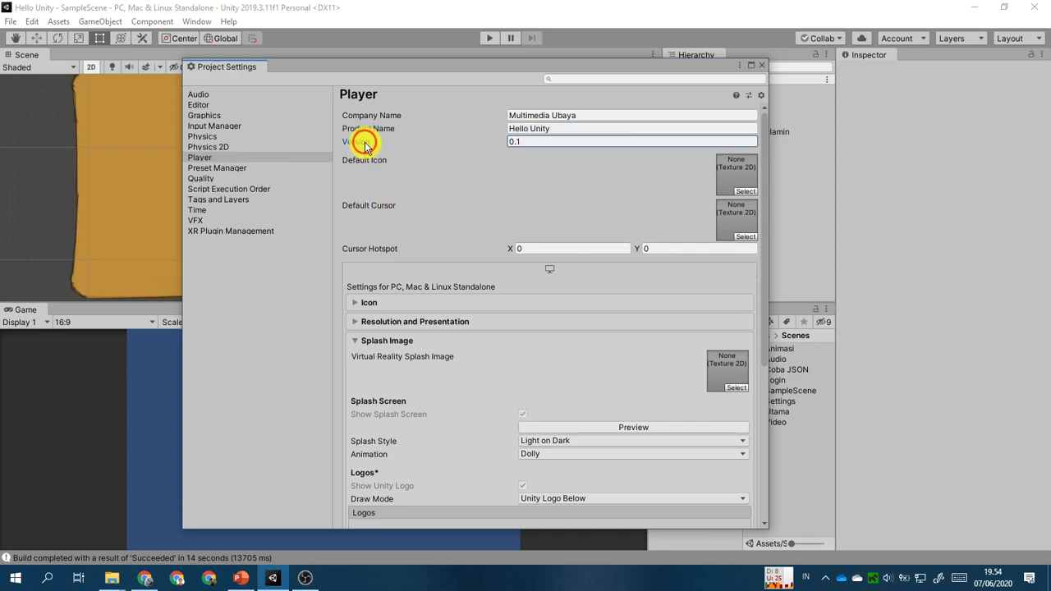
double_click(558, 143)
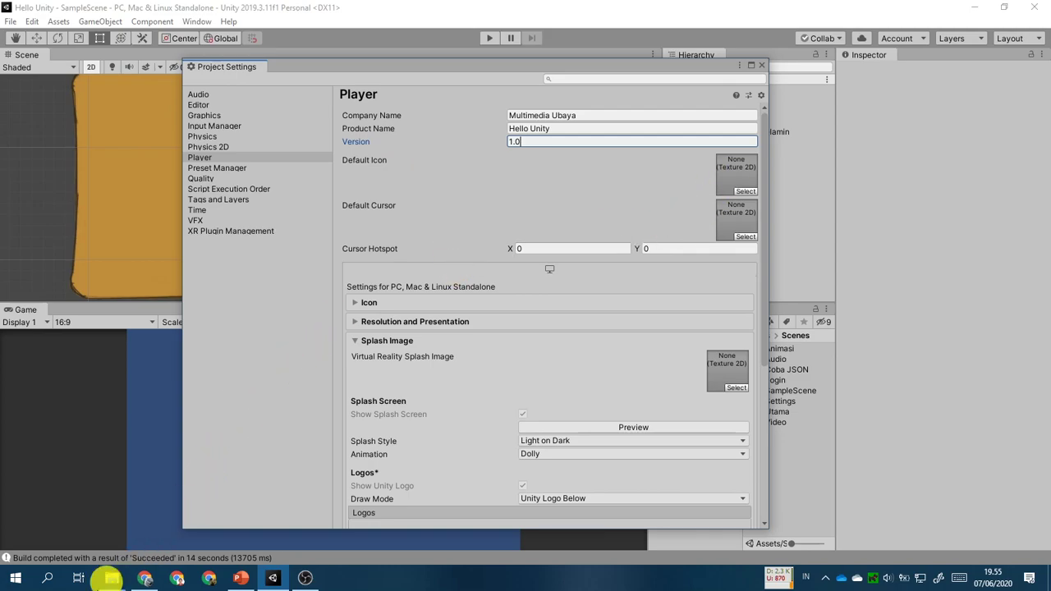
Switch to the Hasil folder in File Explorer, display its contents as large icons and select Hello Unity.exe.
click(112, 578)
click(146, 519)
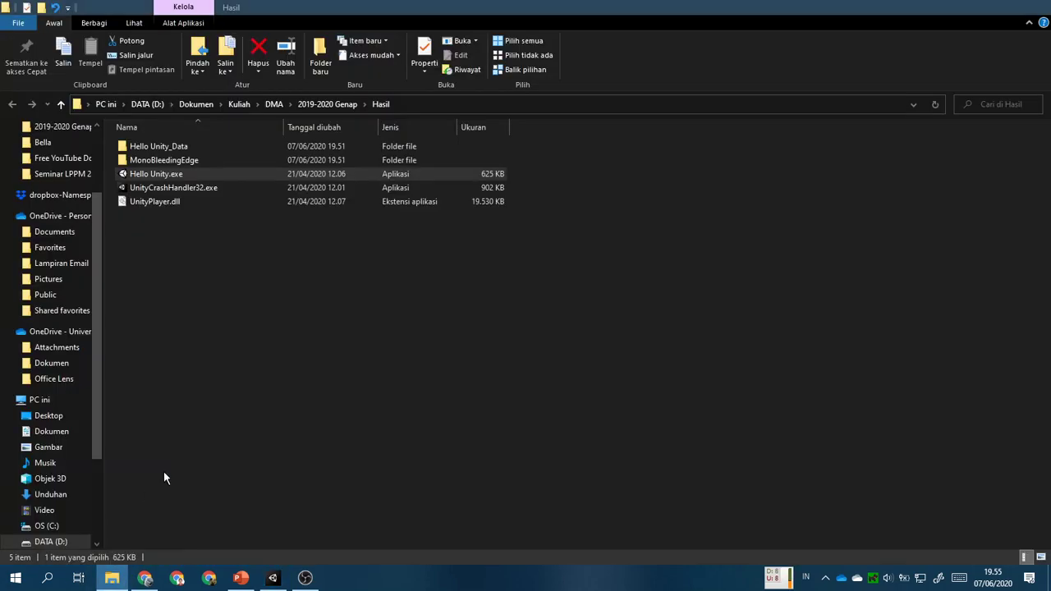
click(154, 175)
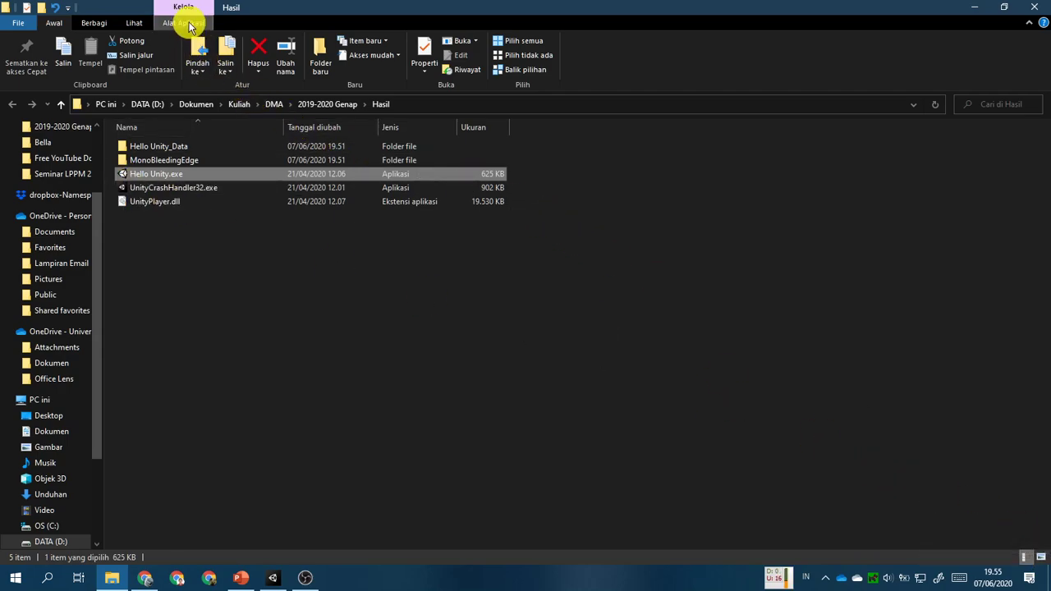
click(136, 23)
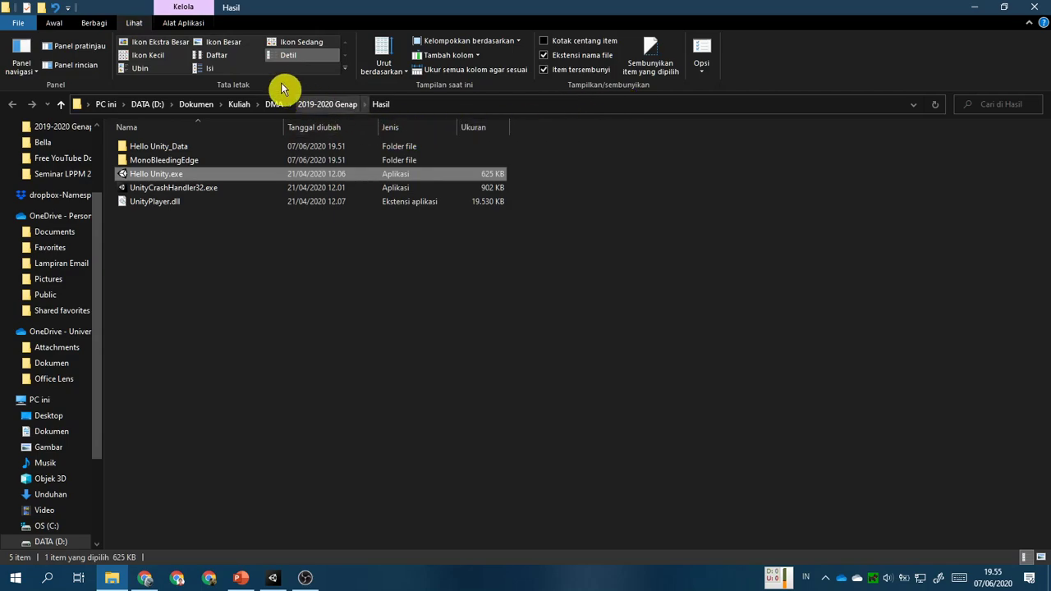
click(217, 41)
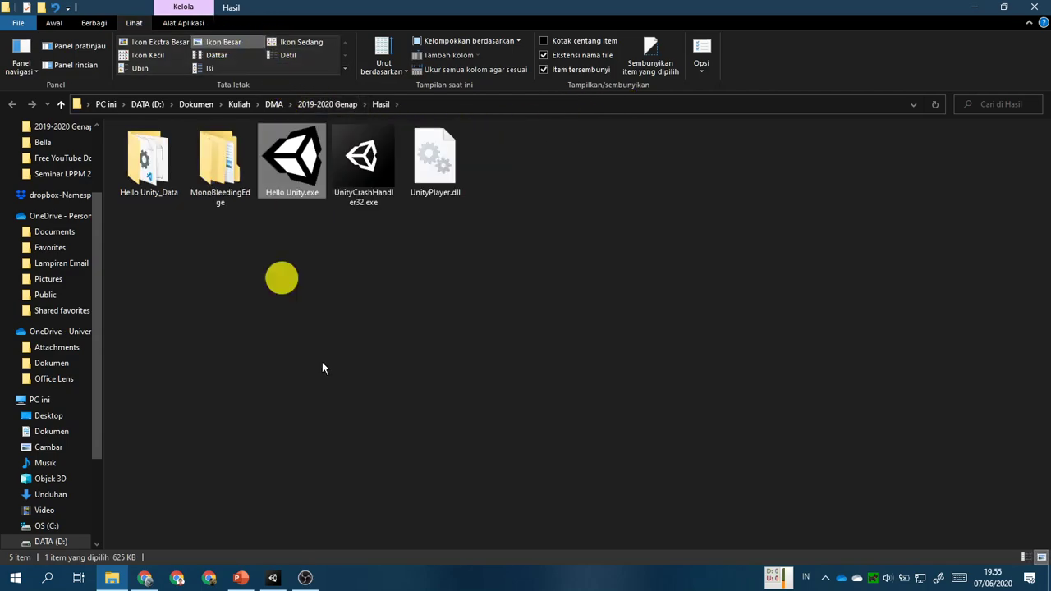
click(396, 354)
click(290, 182)
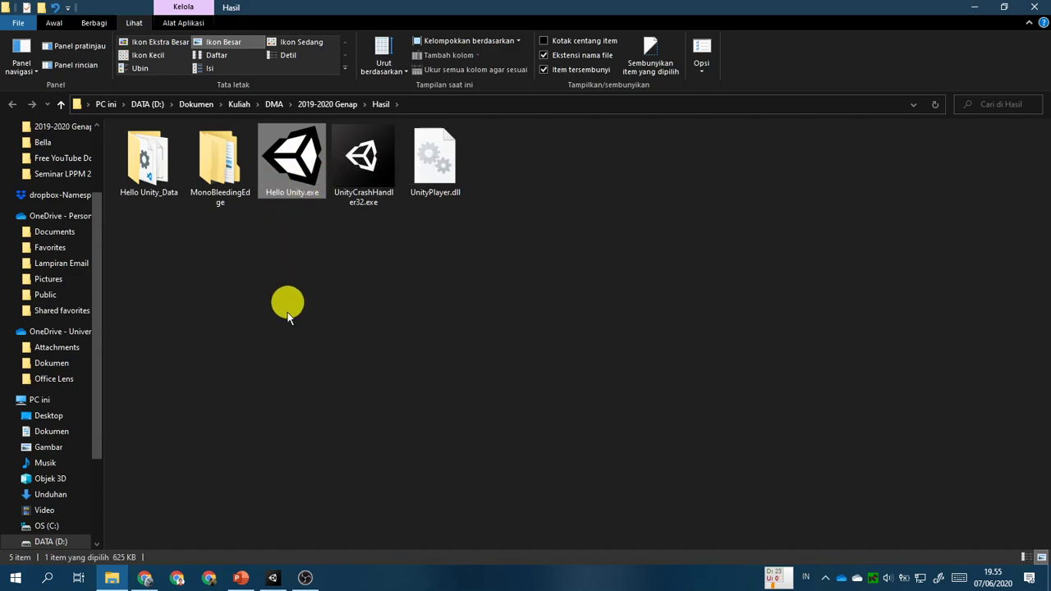
Return to Unity and browse the textures available for the Default Icon without choosing one.
click(272, 578)
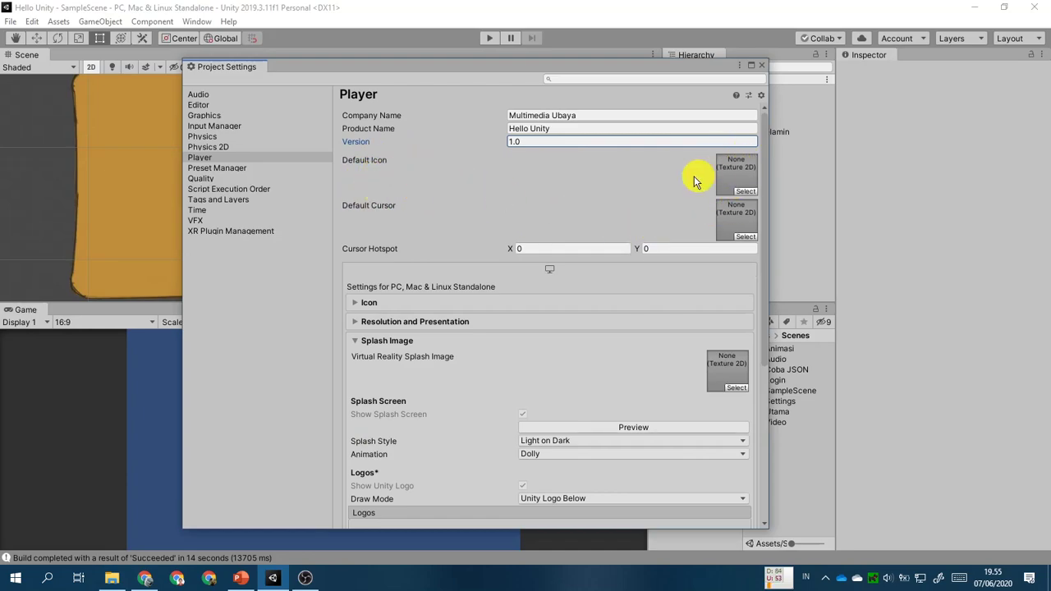
click(744, 191)
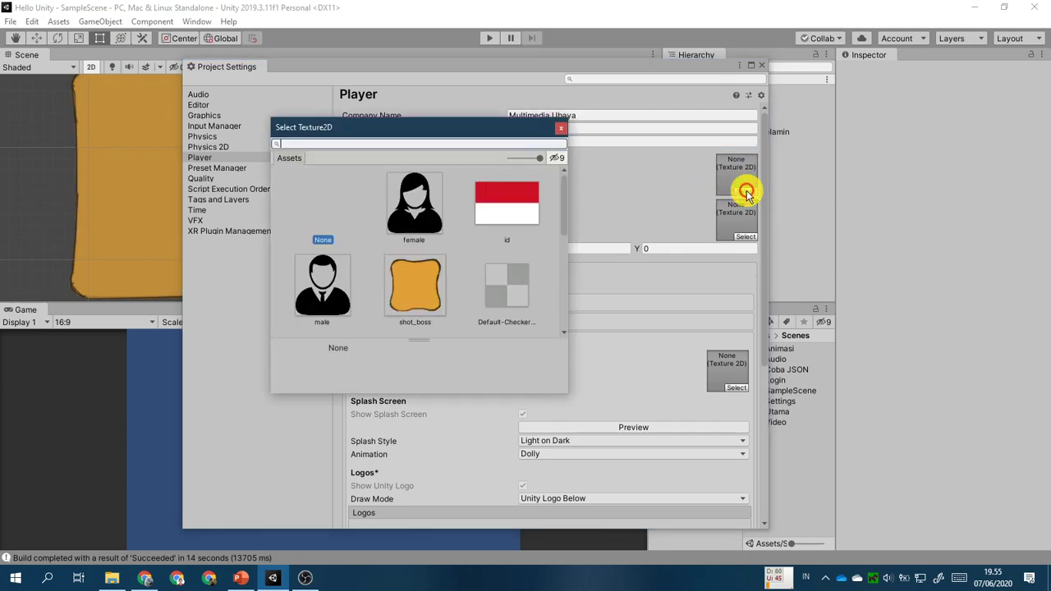
scroll(486, 289, down, 10)
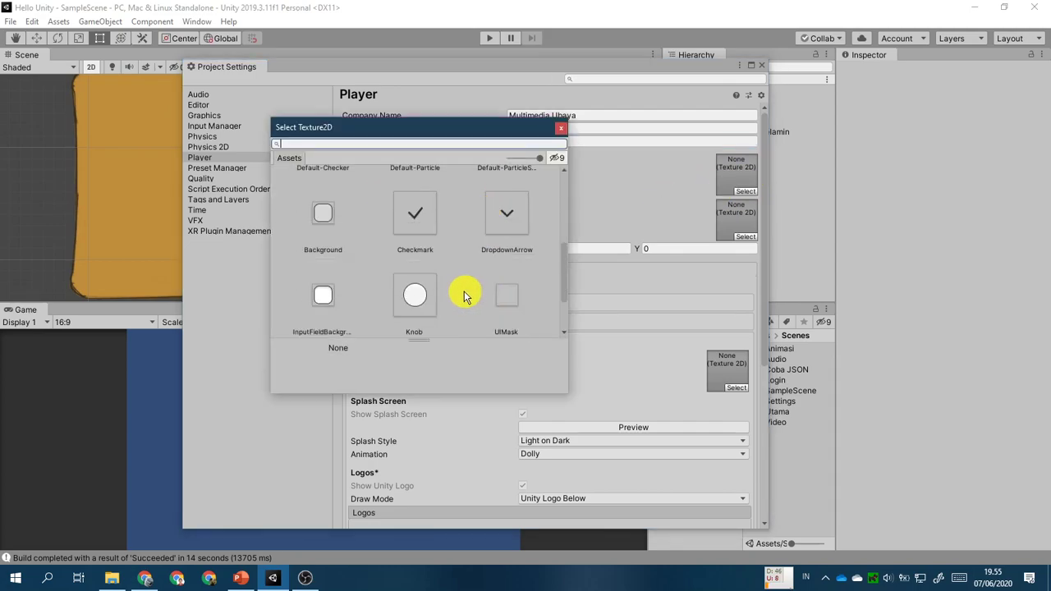
scroll(465, 290, up, 10)
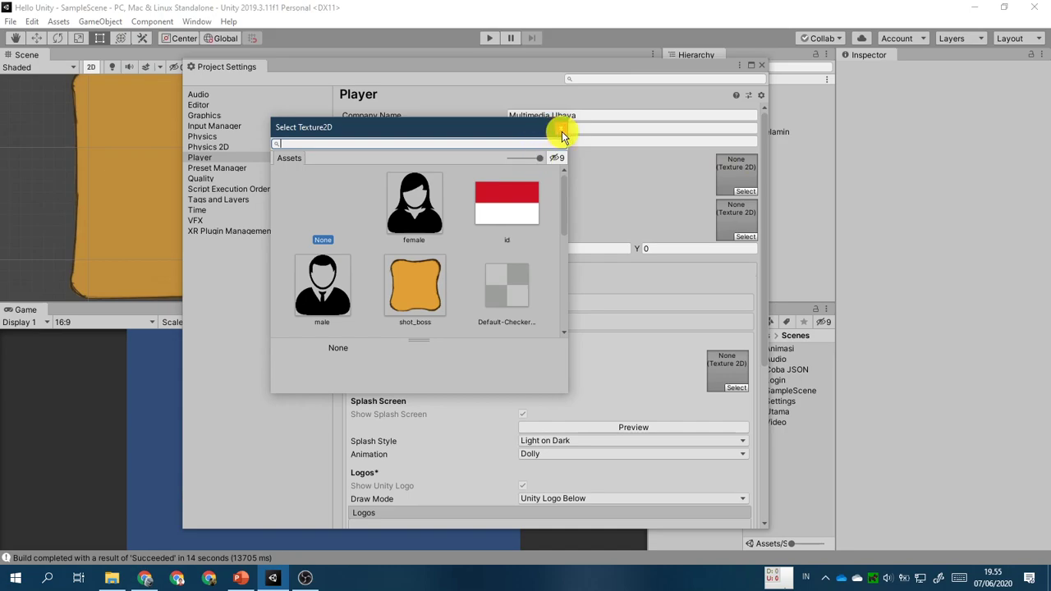
click(575, 66)
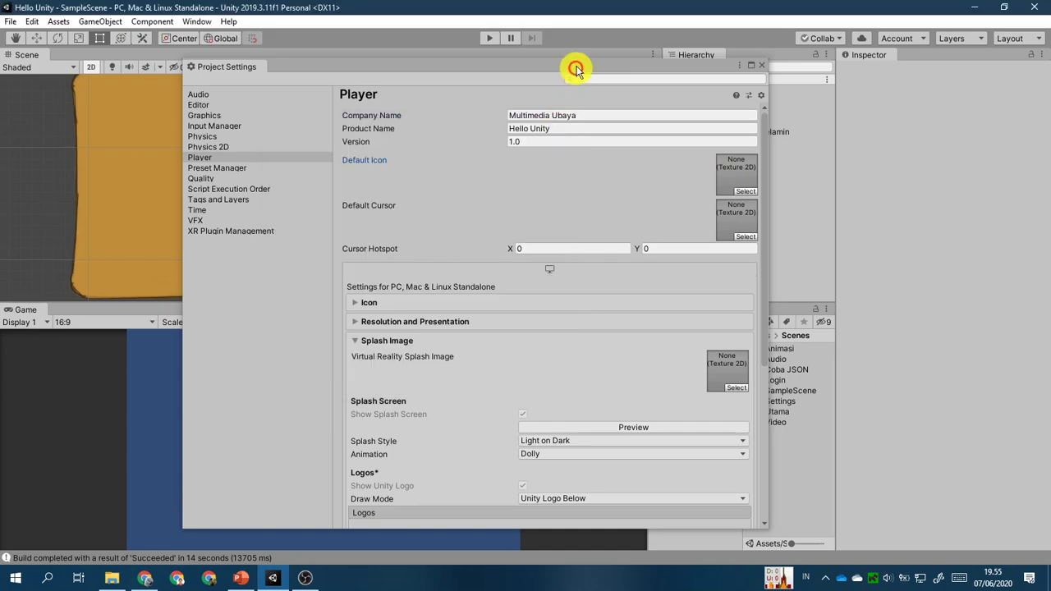
Move the Project Settings window aside, open the Images folder and try to assign the female image as the Default Icon.
drag(575, 66, 401, 96)
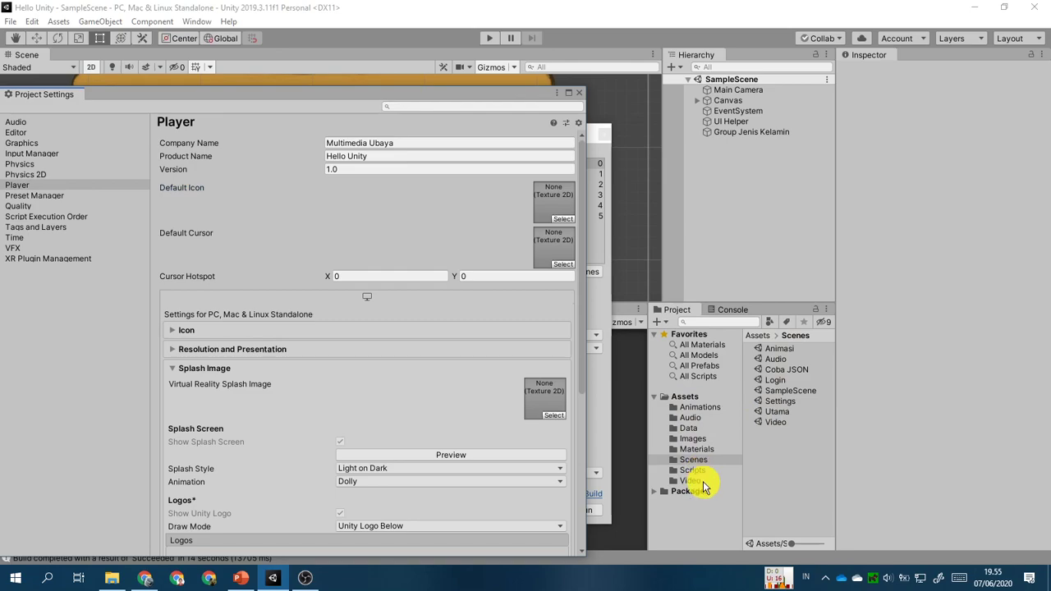
click(693, 439)
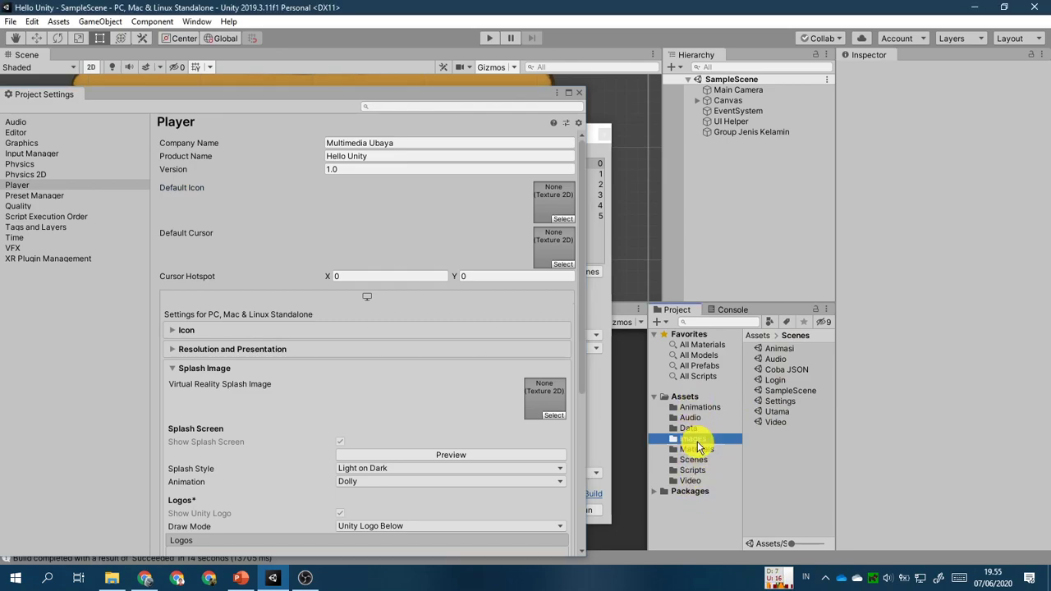
click(784, 380)
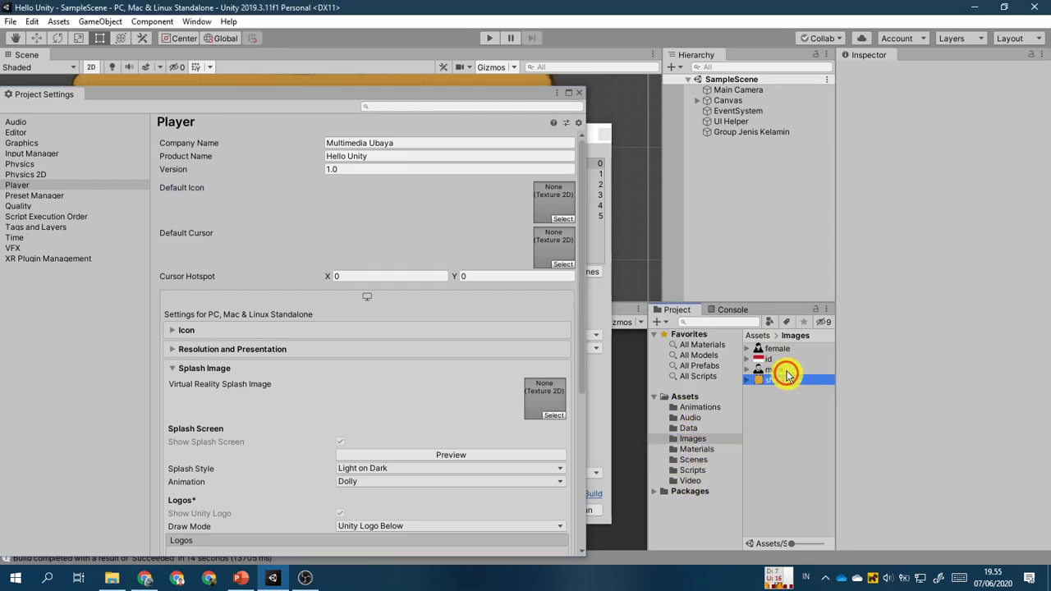
click(785, 352)
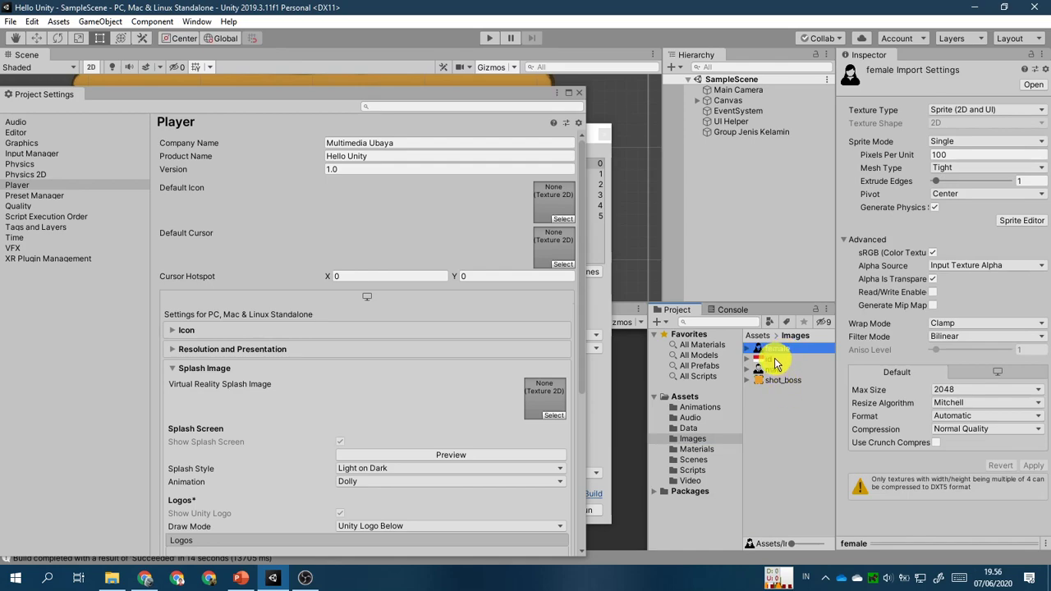
click(765, 360)
click(776, 371)
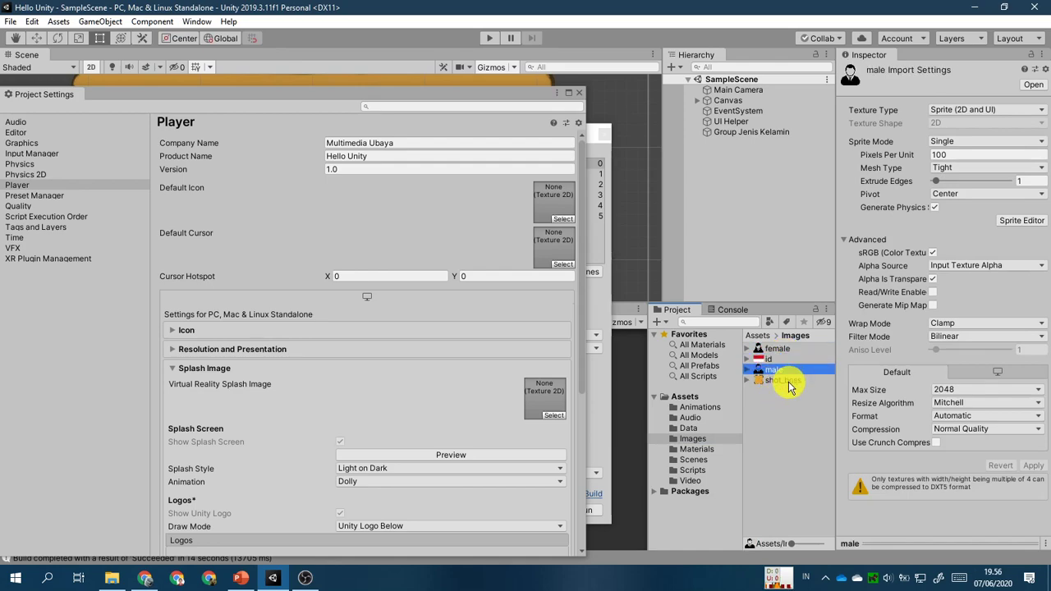
click(785, 381)
click(785, 350)
drag(786, 352, 547, 205)
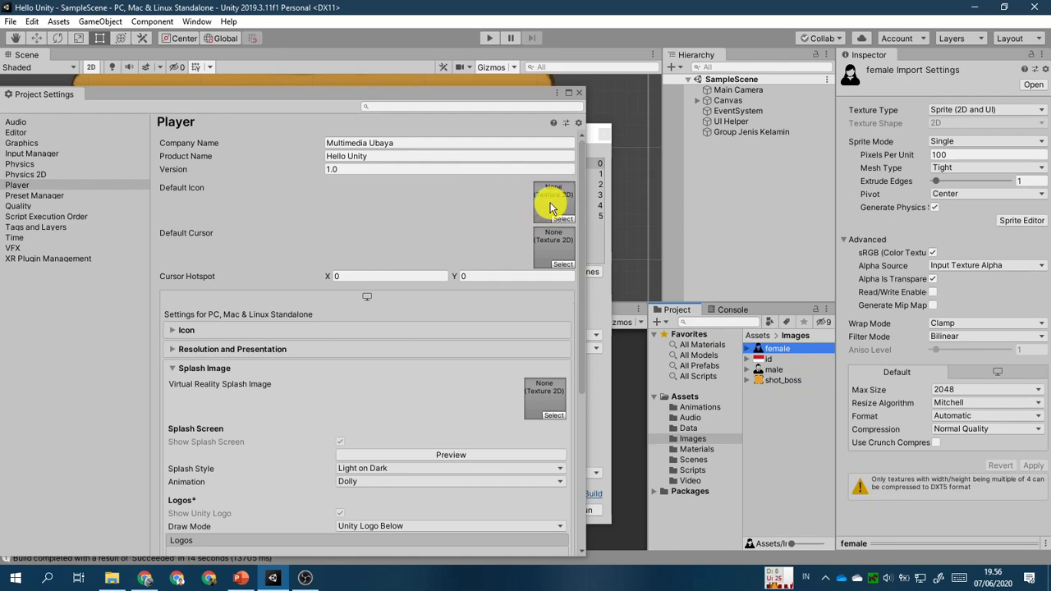
Check the Texture Type of the female, id, male and shot_boss images in their import settings.
click(984, 109)
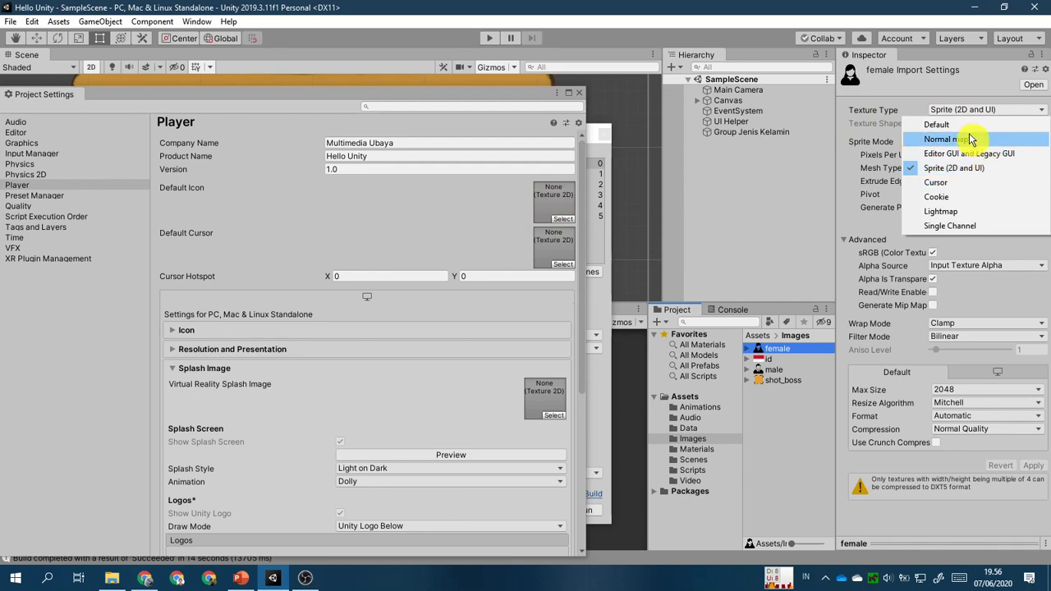
click(969, 79)
click(792, 350)
click(797, 359)
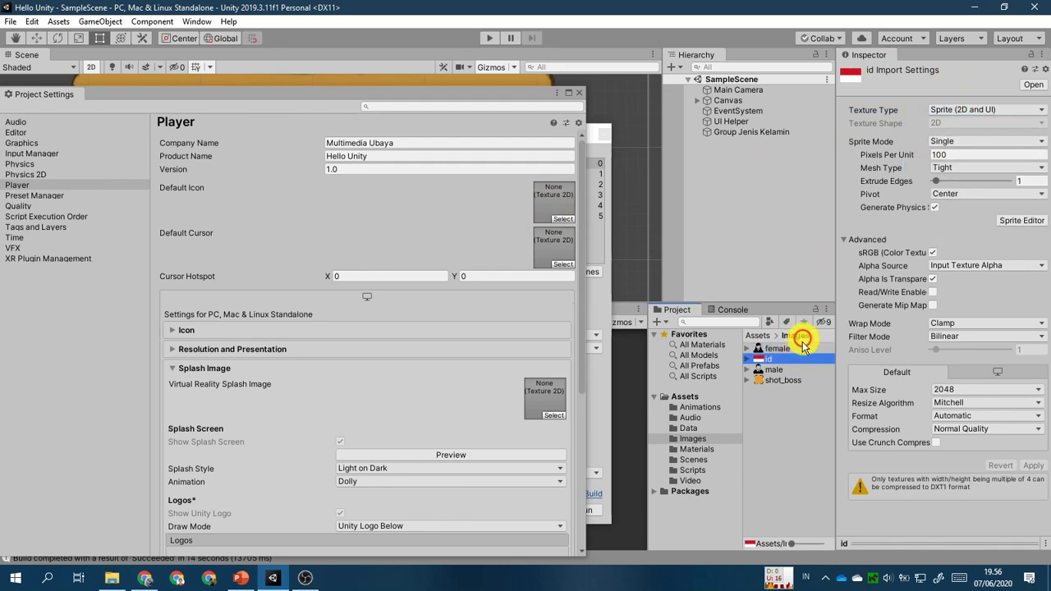
click(801, 371)
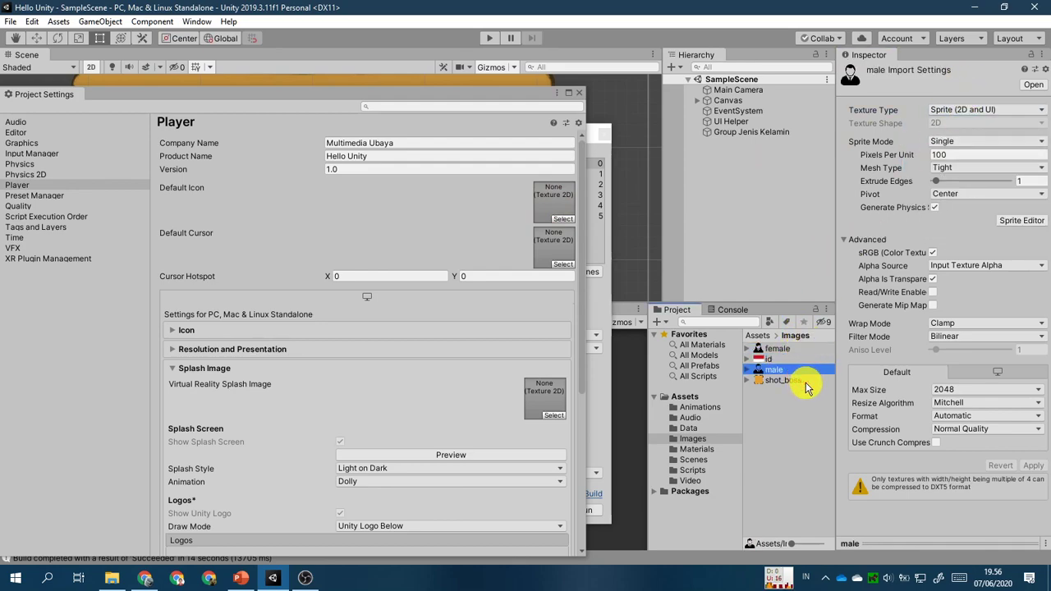
click(801, 380)
click(942, 145)
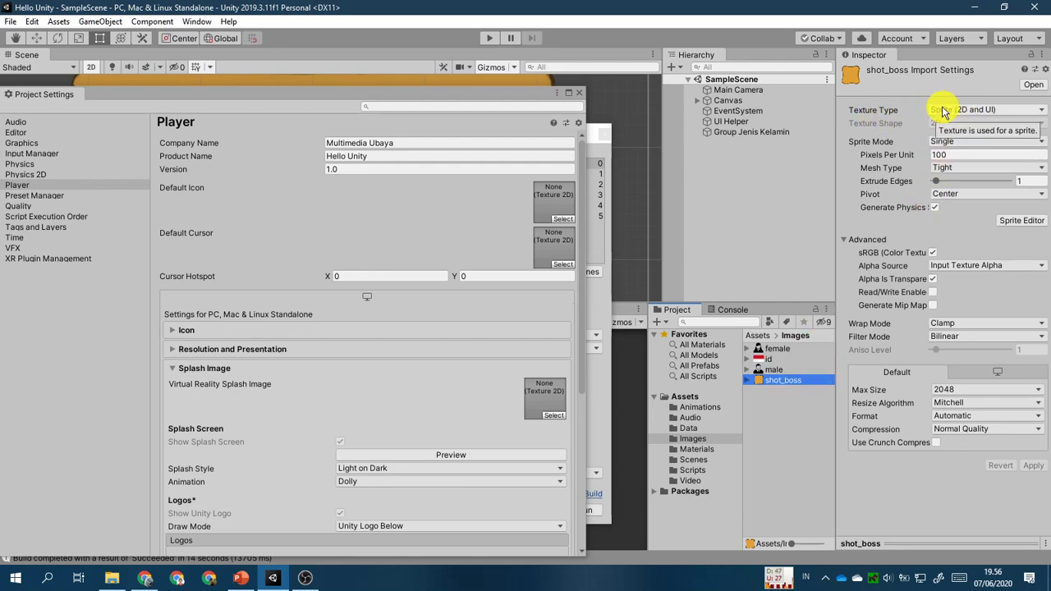
Try several textures as the Default Icon and assign the id flag texture to it.
click(563, 219)
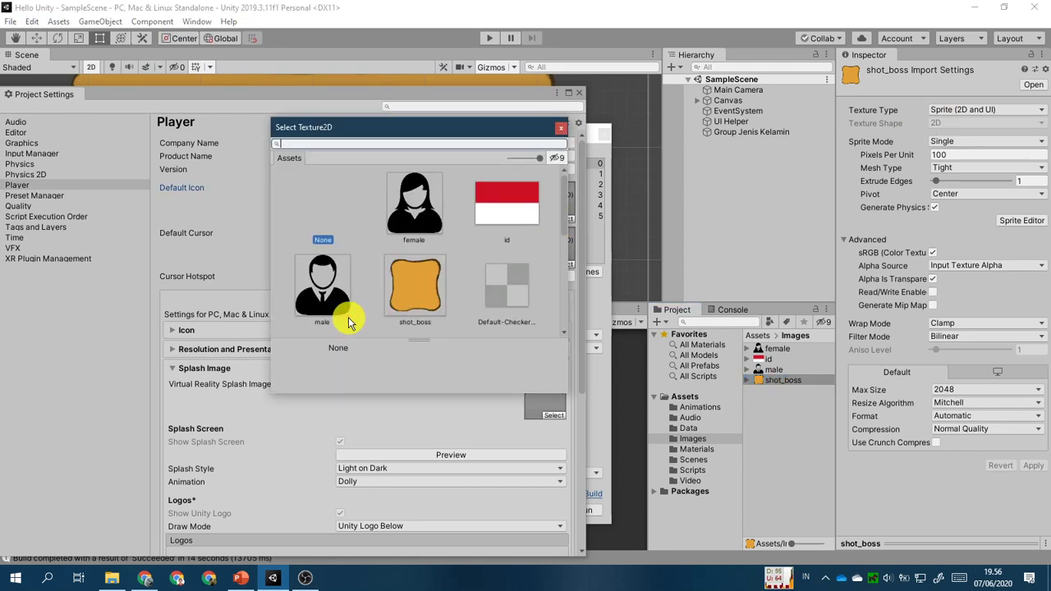
click(416, 197)
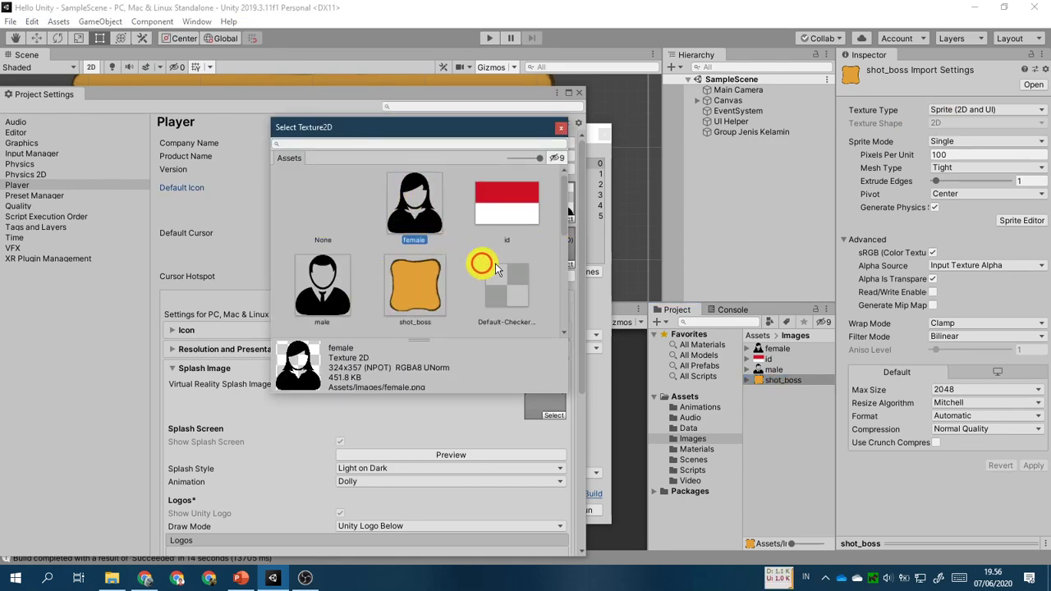
click(517, 193)
click(319, 277)
click(433, 277)
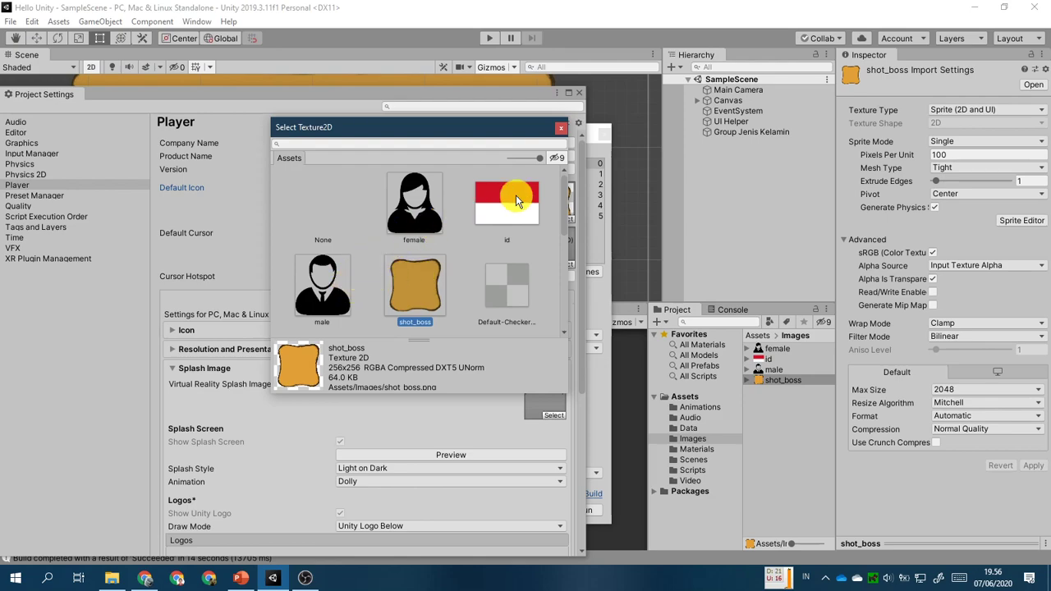
click(517, 206)
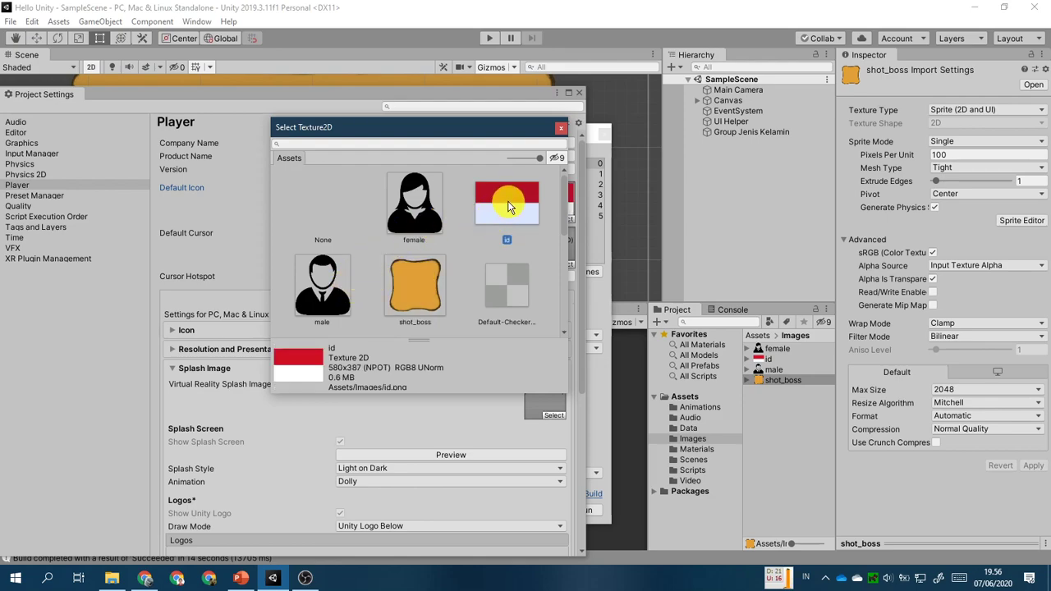
double_click(497, 200)
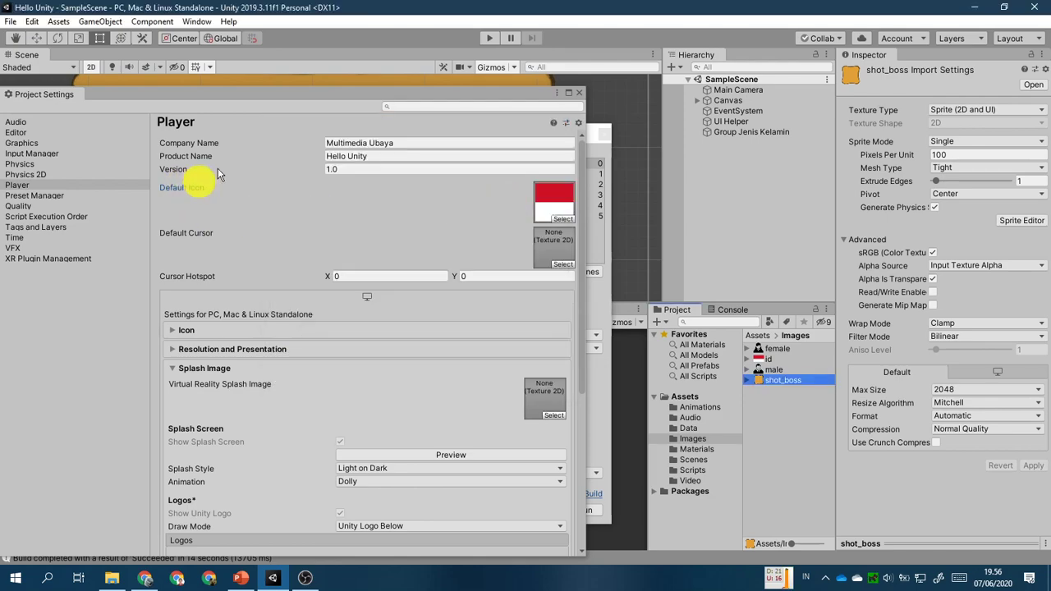
Build the PC, Mac & Linux Standalone version again into the existing Hasil folder.
click(604, 416)
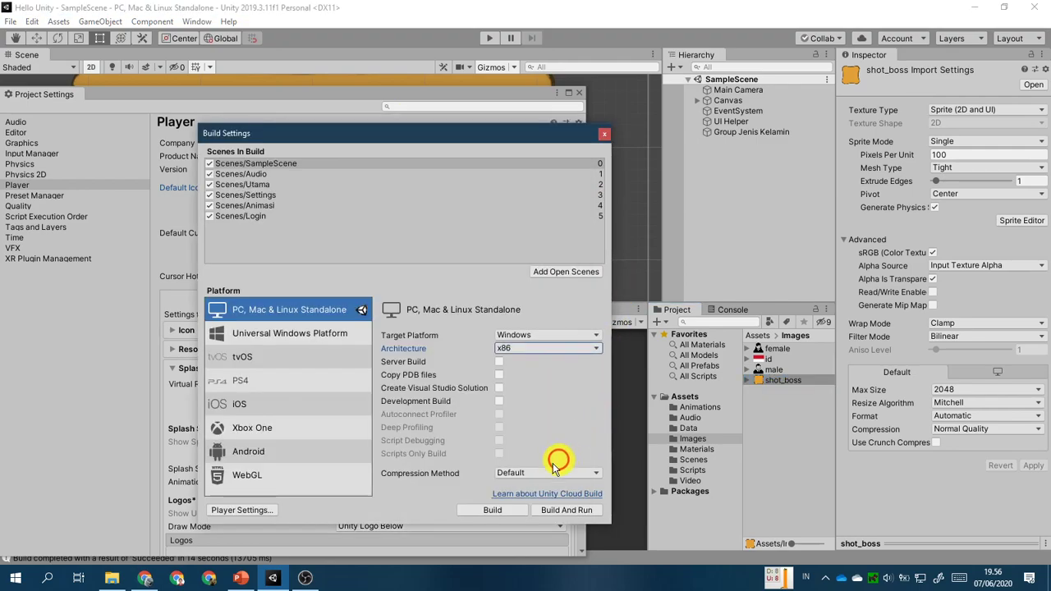
click(495, 510)
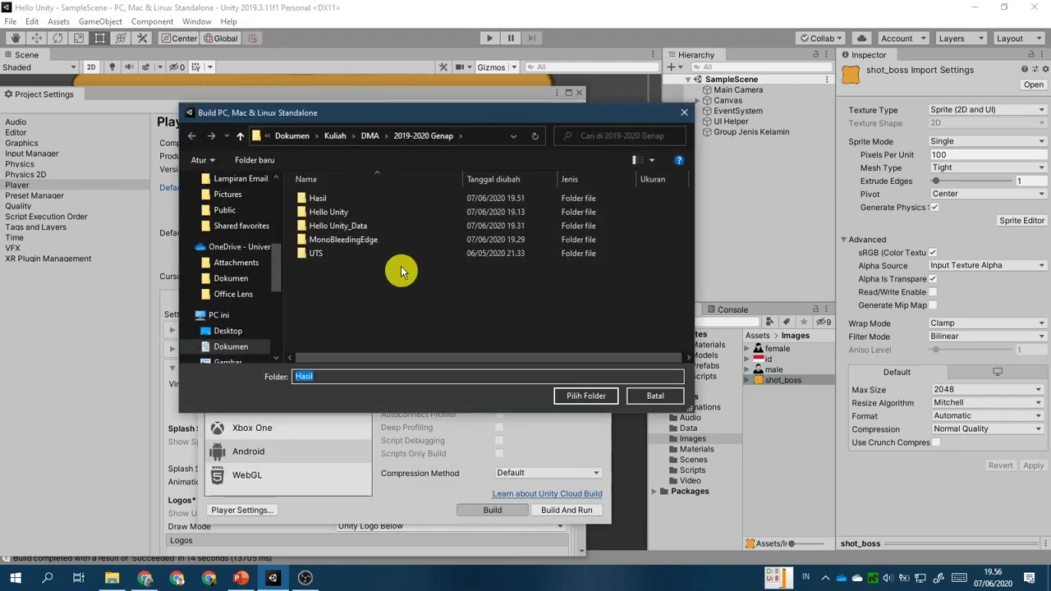
double_click(369, 200)
click(586, 397)
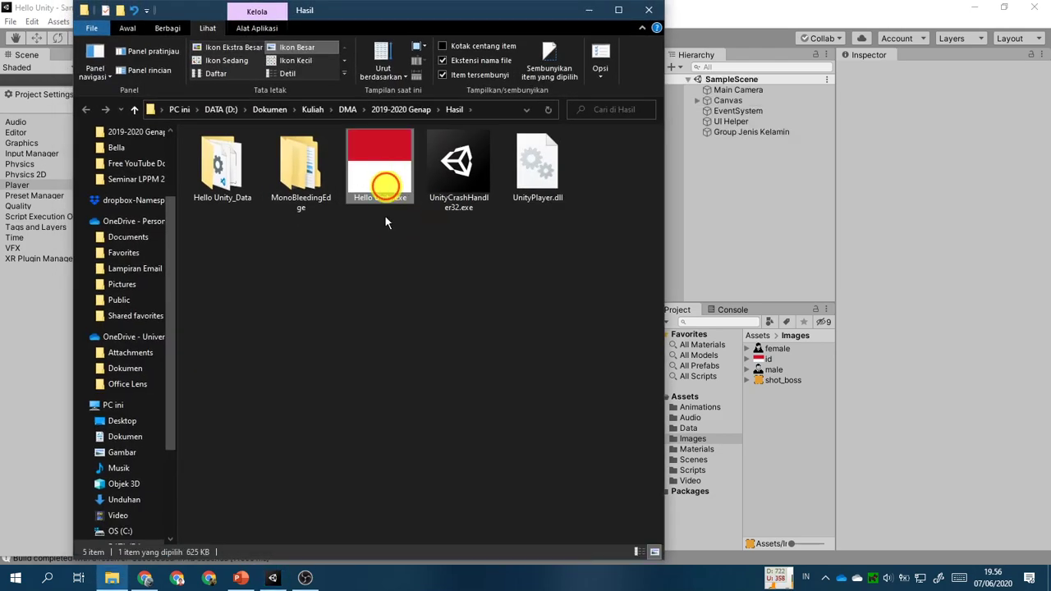
Inspect the icon of Hello Unity.exe in the Hasil folder, and return to Unity and reposition the Project Settings window.
click(429, 258)
click(438, 195)
click(380, 177)
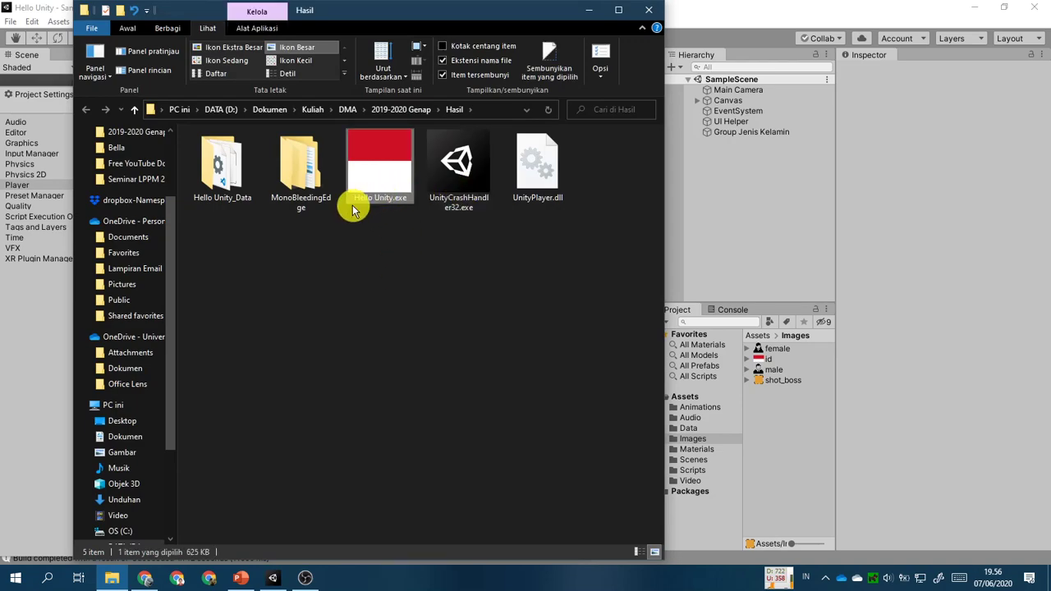
mouse_move(387, 169)
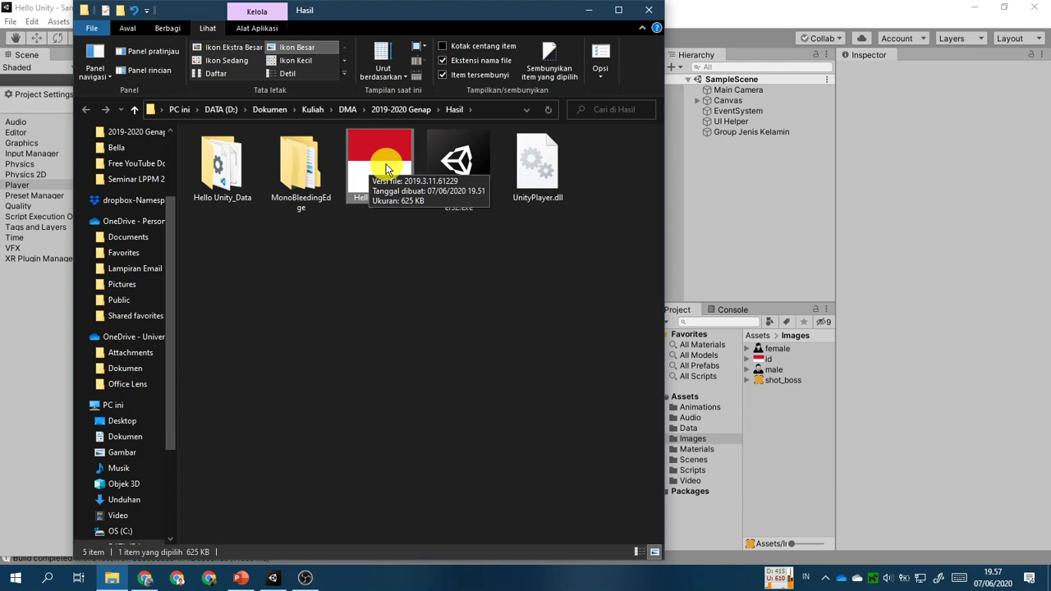
click(10, 388)
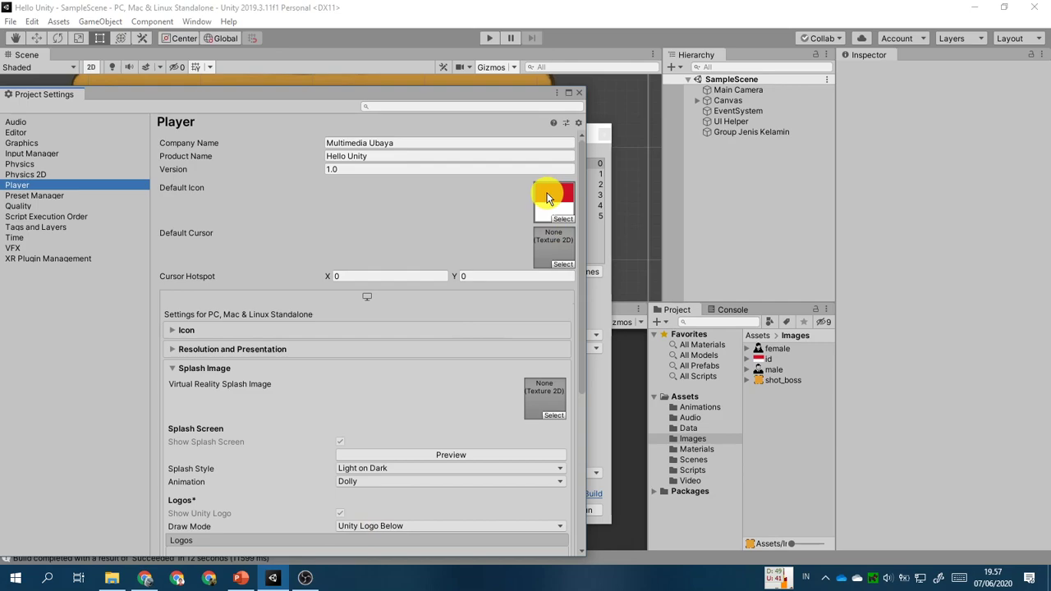
drag(416, 98, 463, 59)
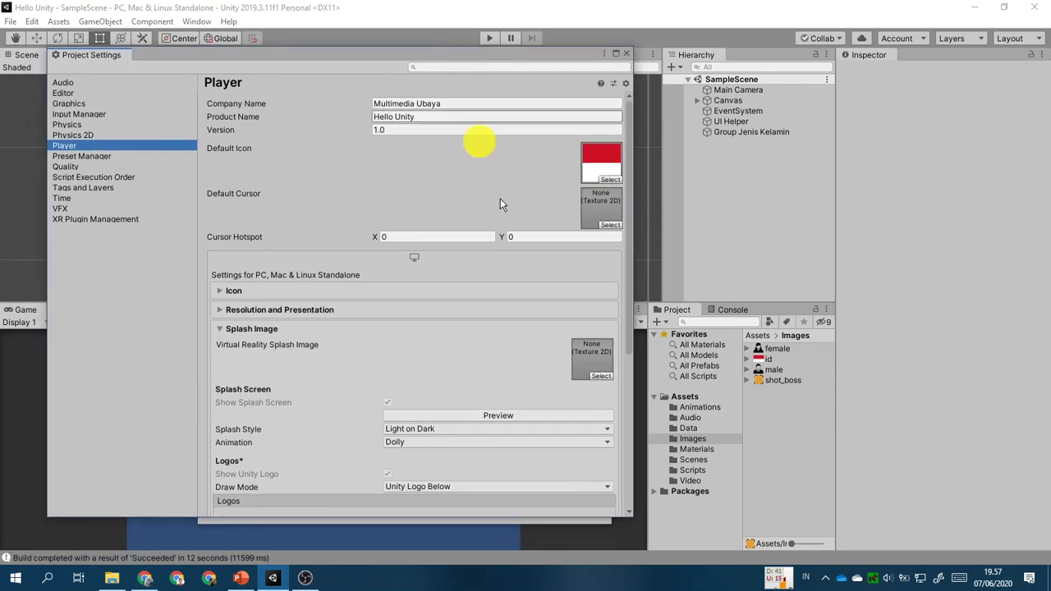
Examine the icon previews for each size in the Icon section of the PC, Mac & Linux Standalone settings.
click(767, 360)
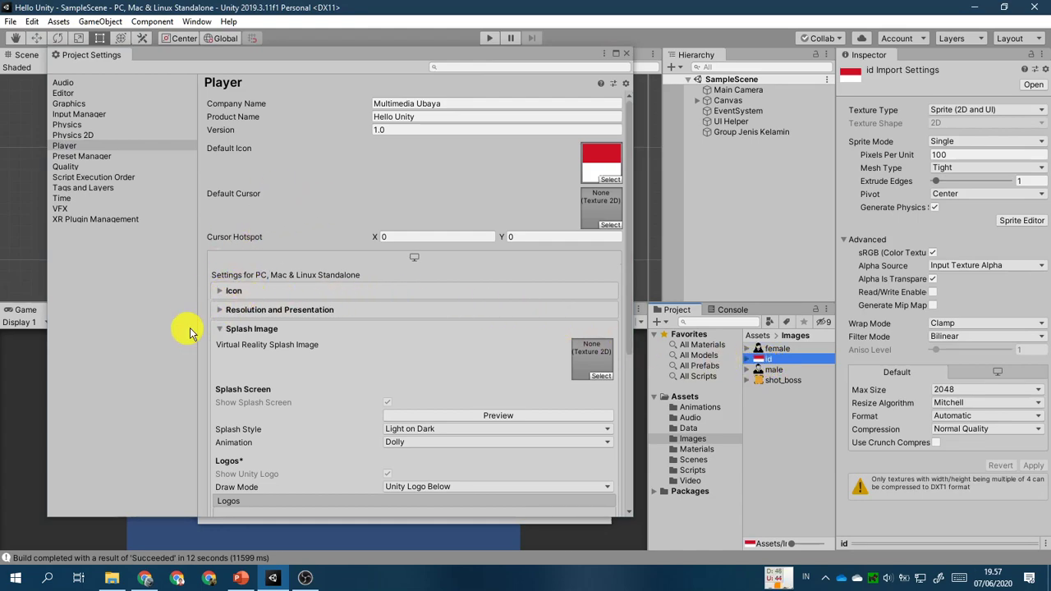
click(221, 292)
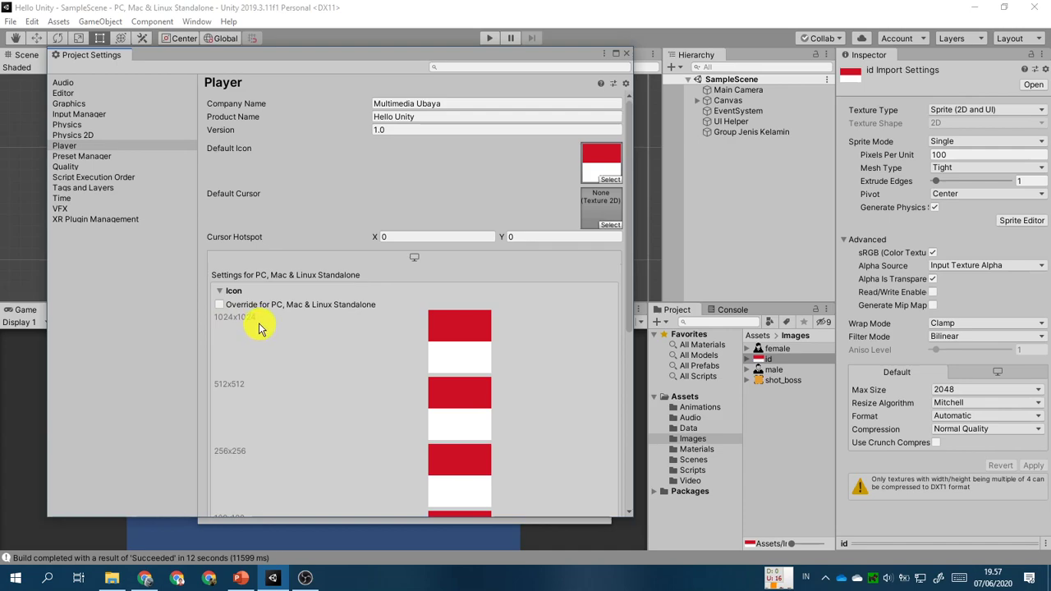
scroll(256, 329, down, 1)
scroll(257, 361, down, 1)
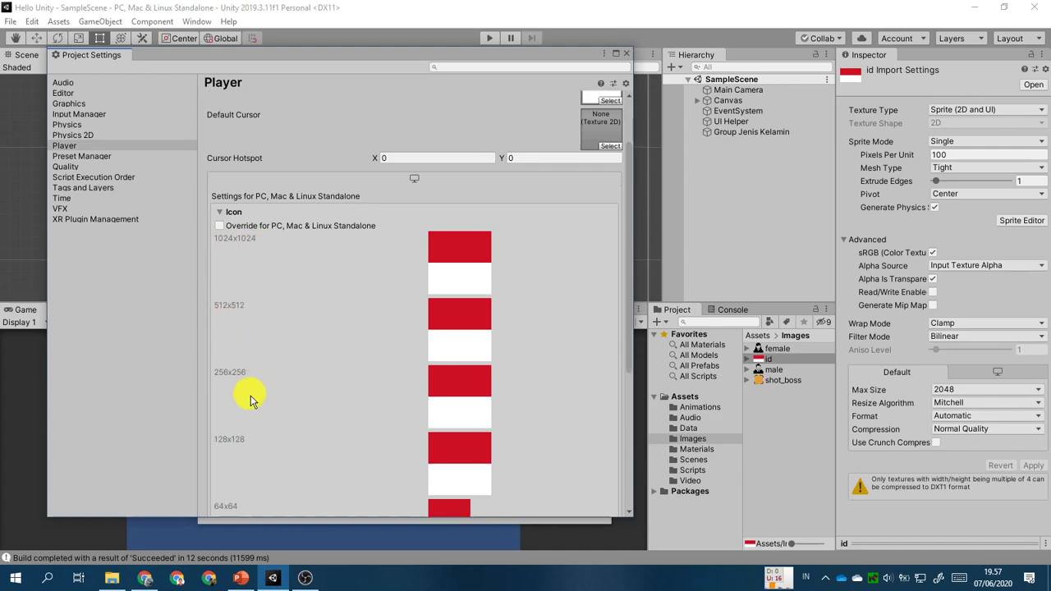
scroll(259, 385, down, 1)
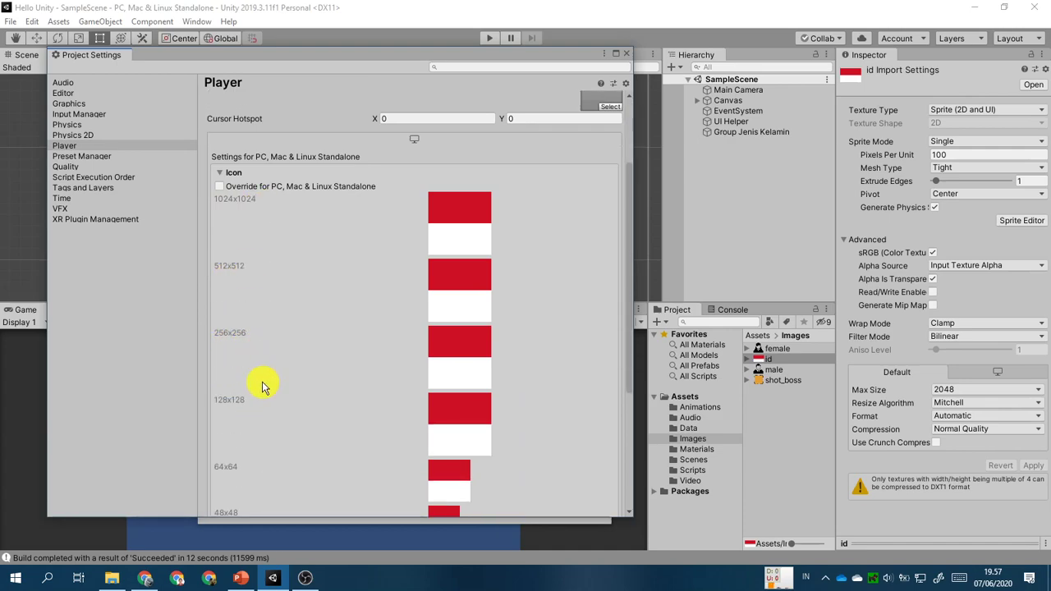
scroll(262, 386, down, 5)
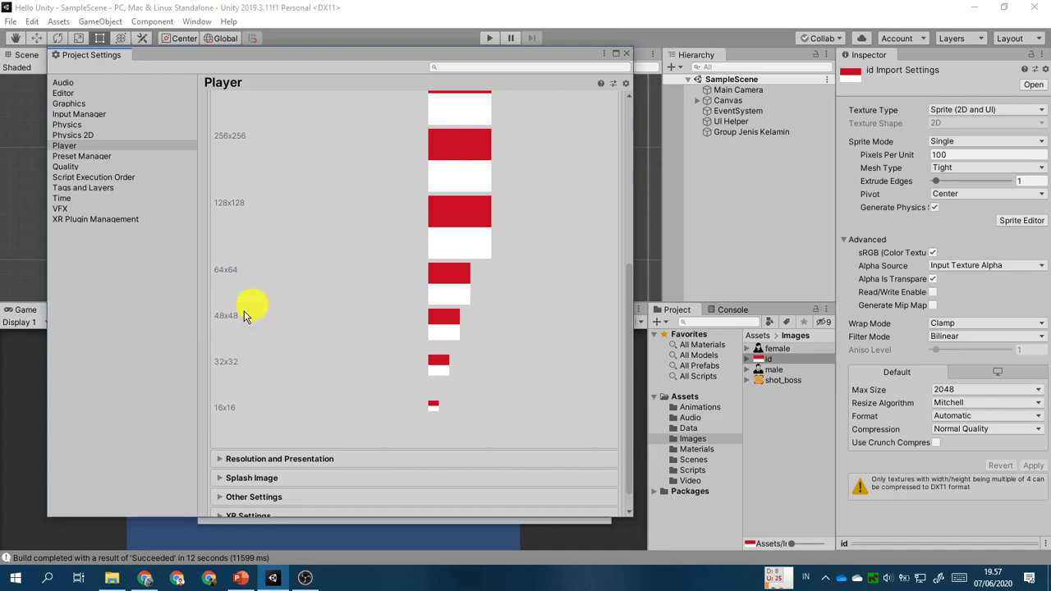
scroll(340, 365, up, 2)
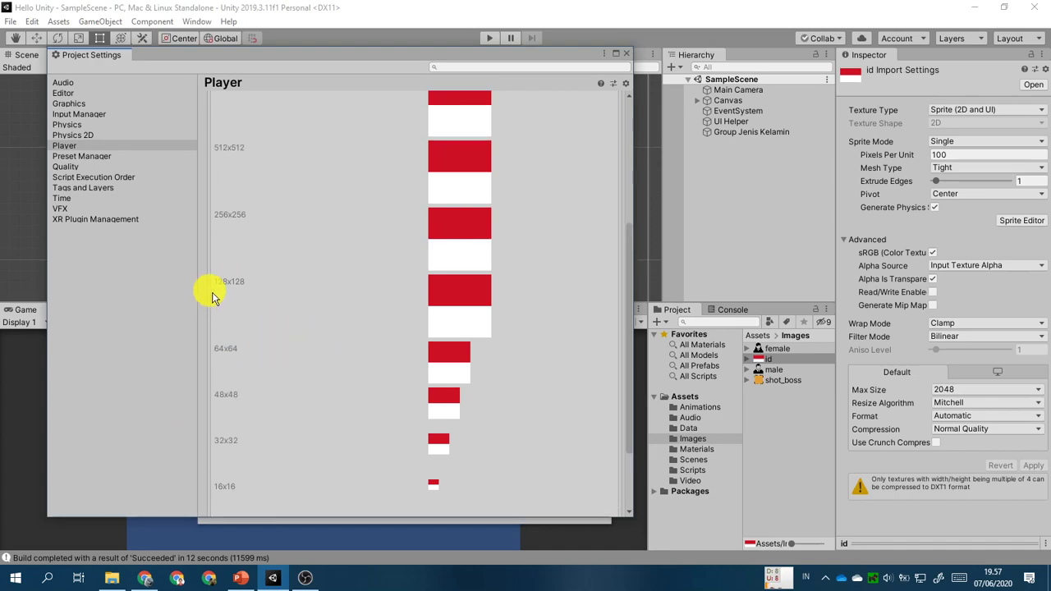
scroll(210, 289, up, 3)
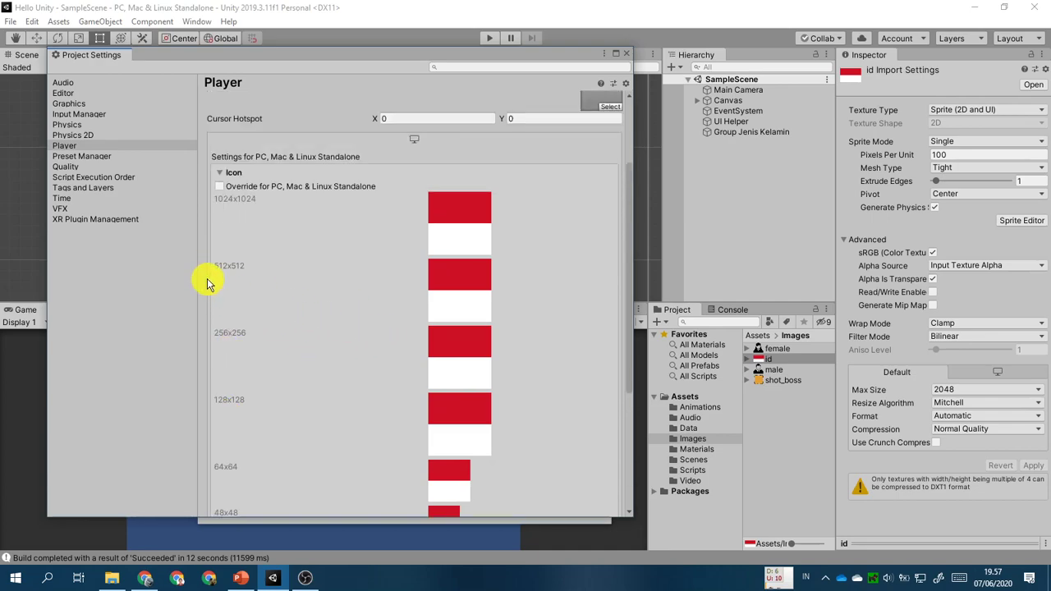
scroll(313, 304, up, 1)
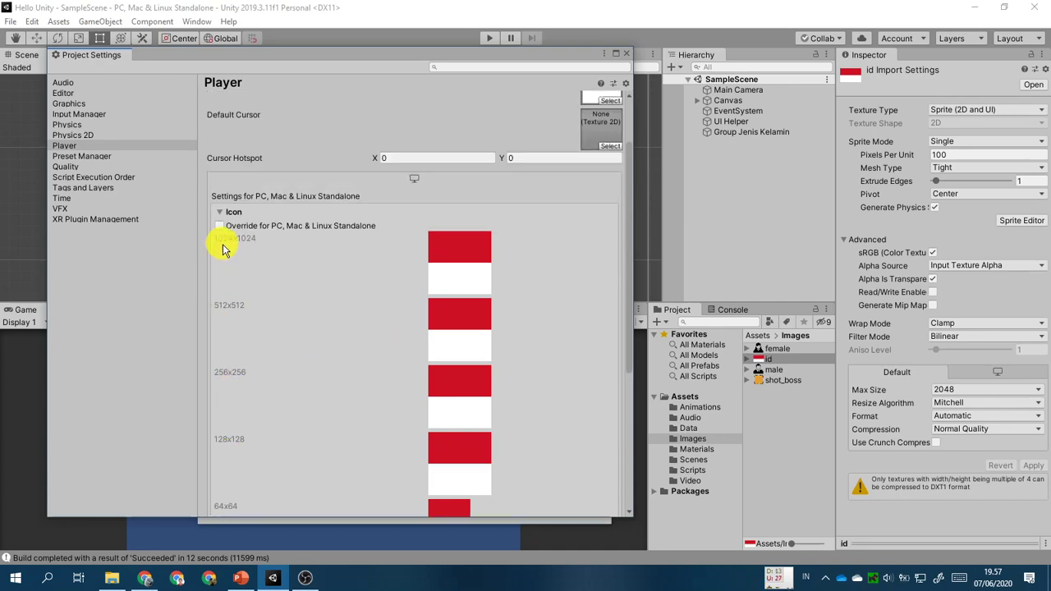
scroll(348, 306, up, 2)
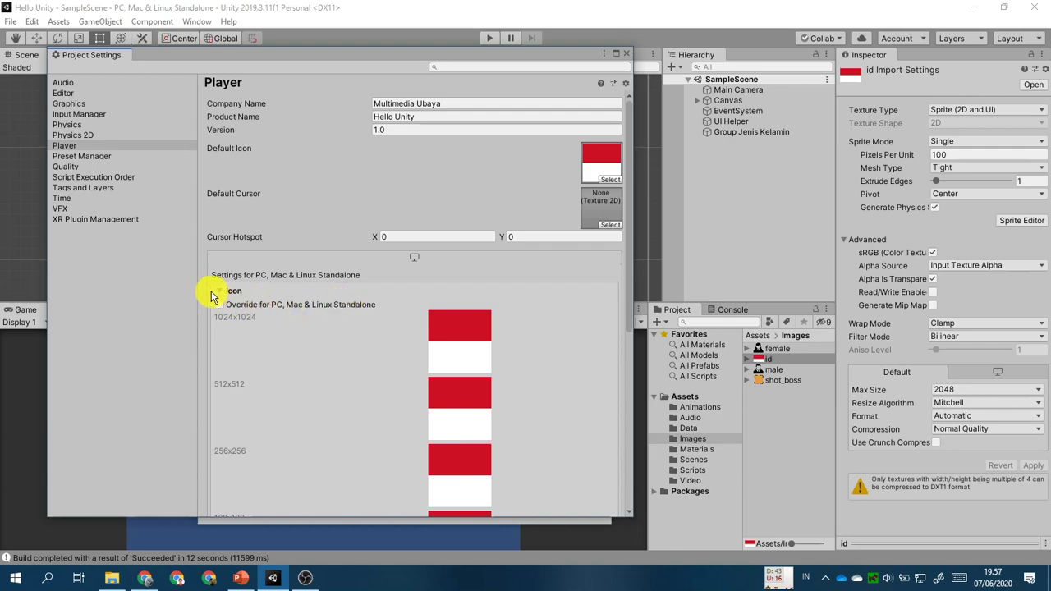
click(220, 293)
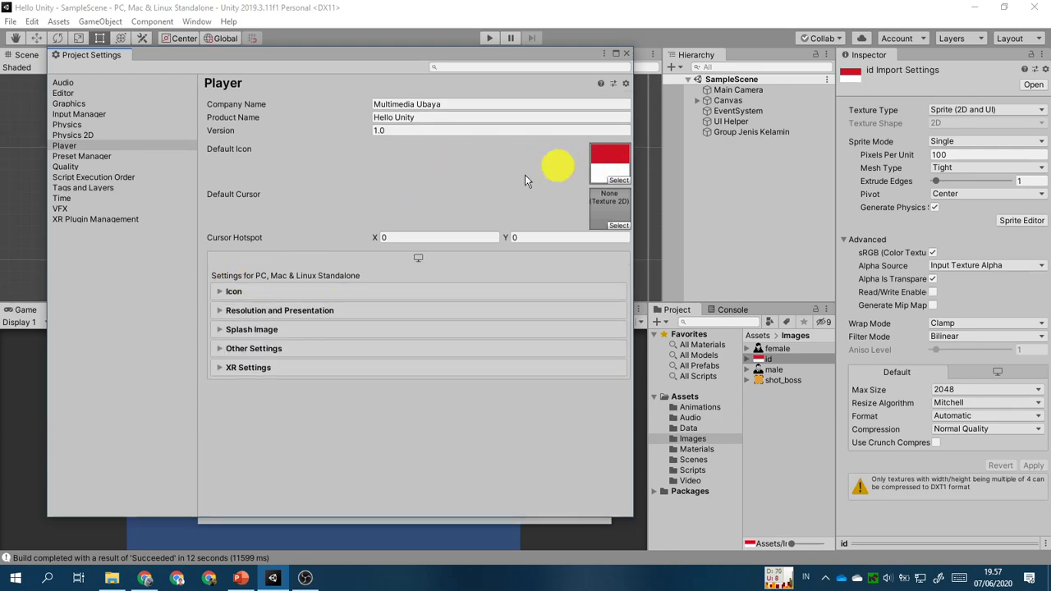
click(220, 292)
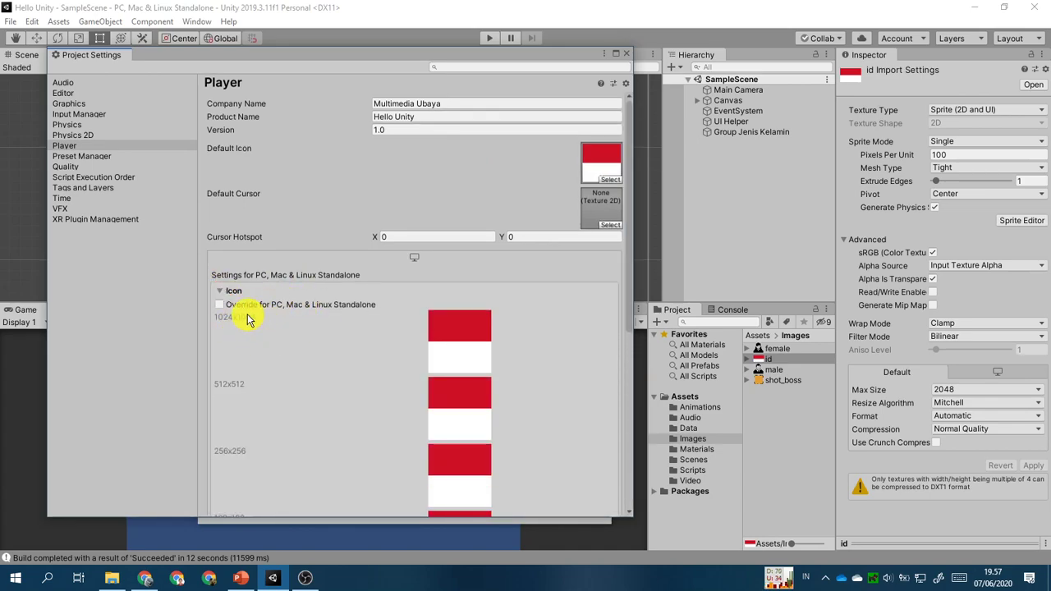
click(220, 291)
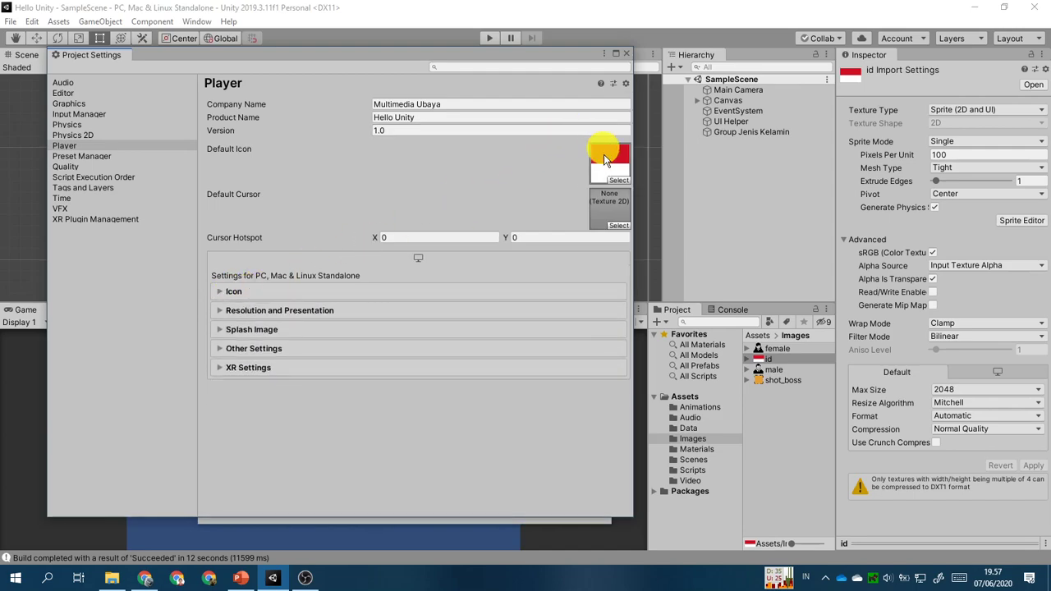
Clear the Default Icon by setting it to None, and check the icon of Hello Unity.exe in the Hasil folder before returning to Unity.
click(612, 159)
click(619, 180)
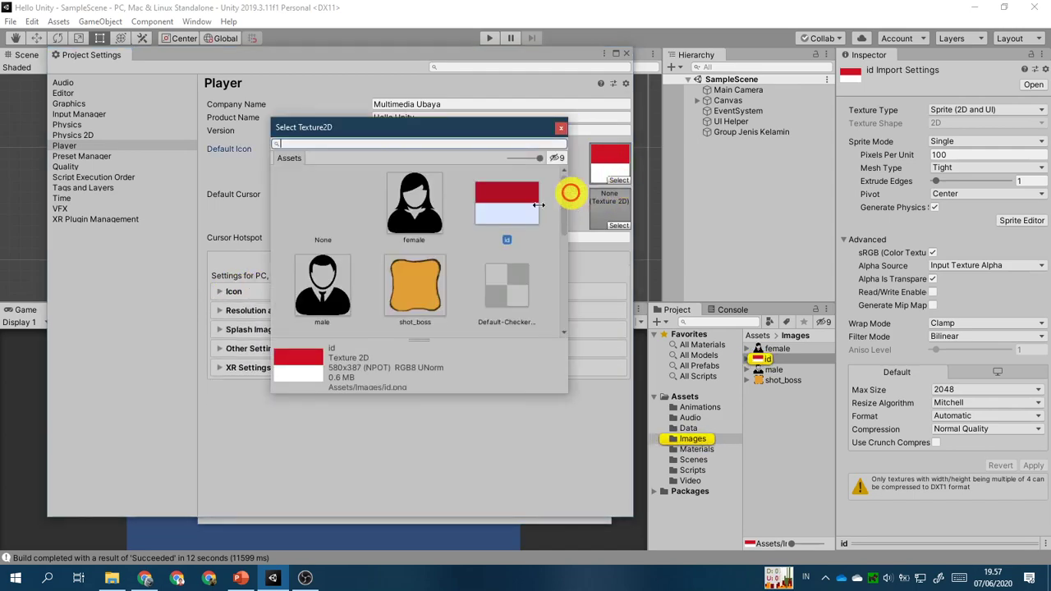
click(320, 220)
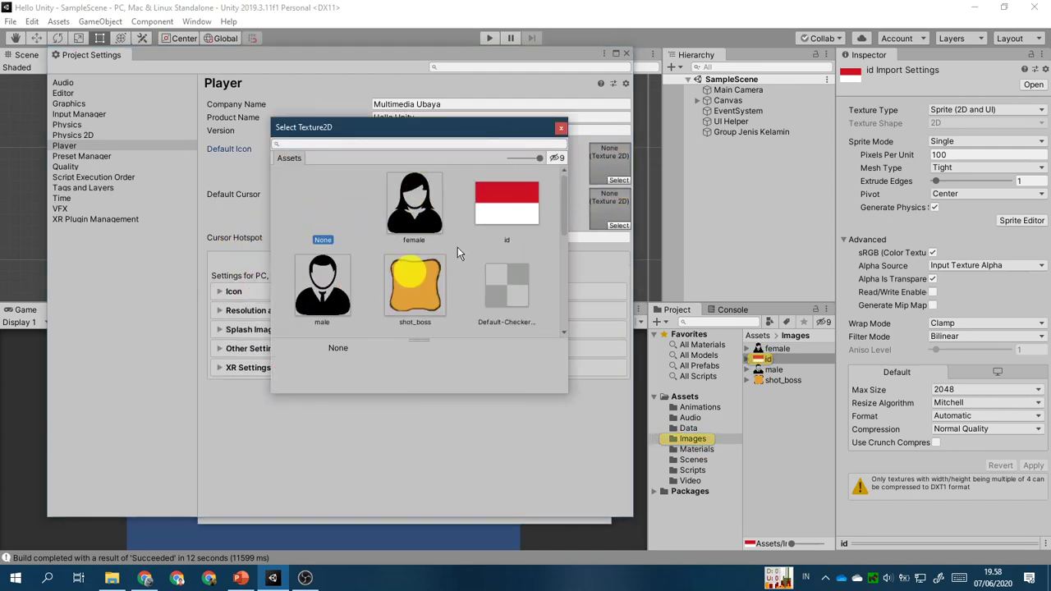
click(112, 578)
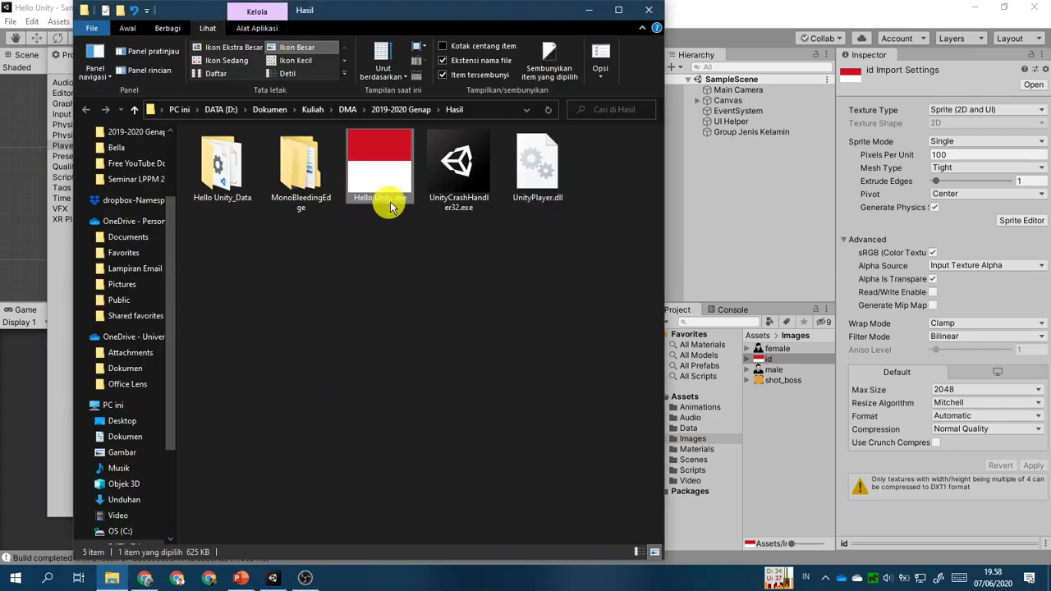
click(273, 575)
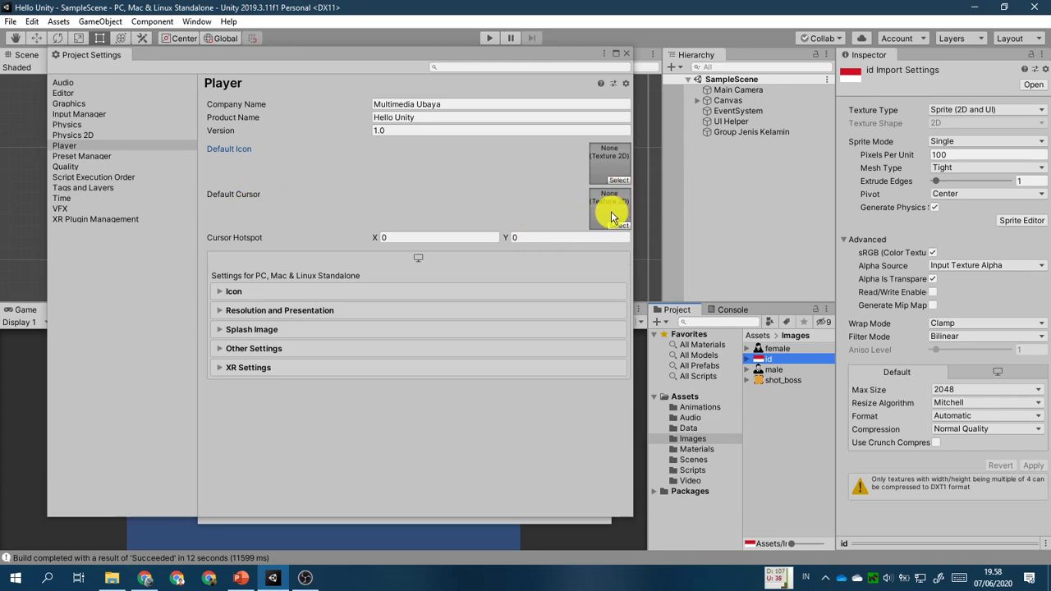
Assign the shot_boss texture as the Default Cursor in the Player settings.
click(793, 382)
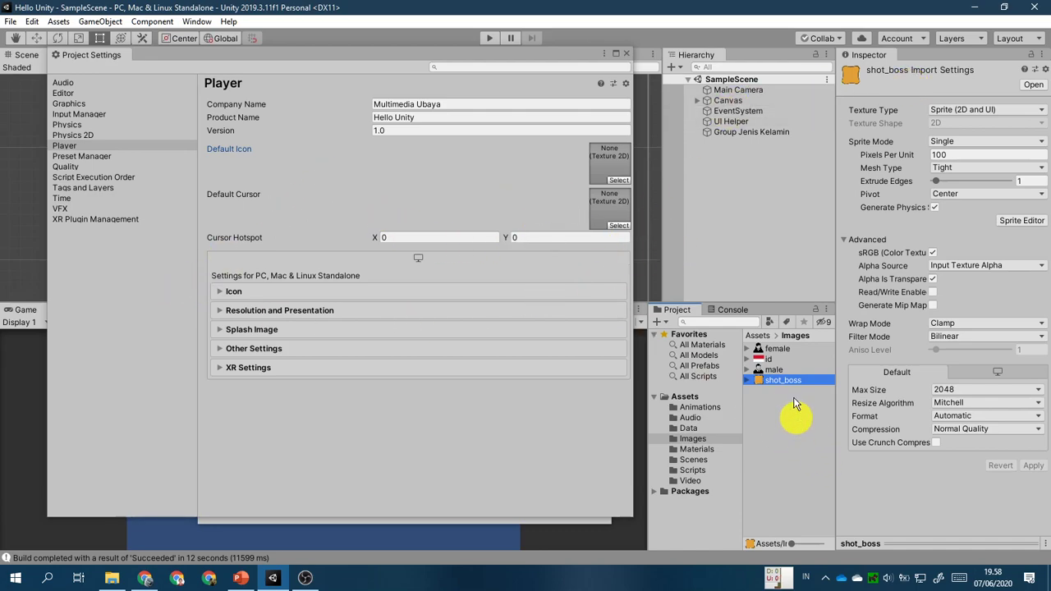
drag(779, 381, 616, 227)
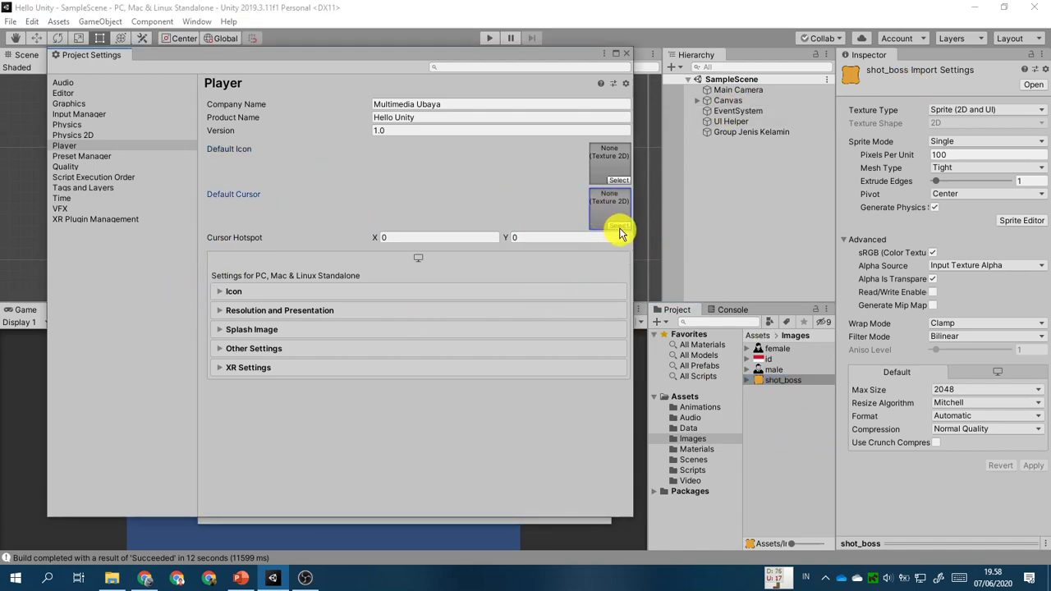
click(618, 225)
scroll(434, 238, down, 5)
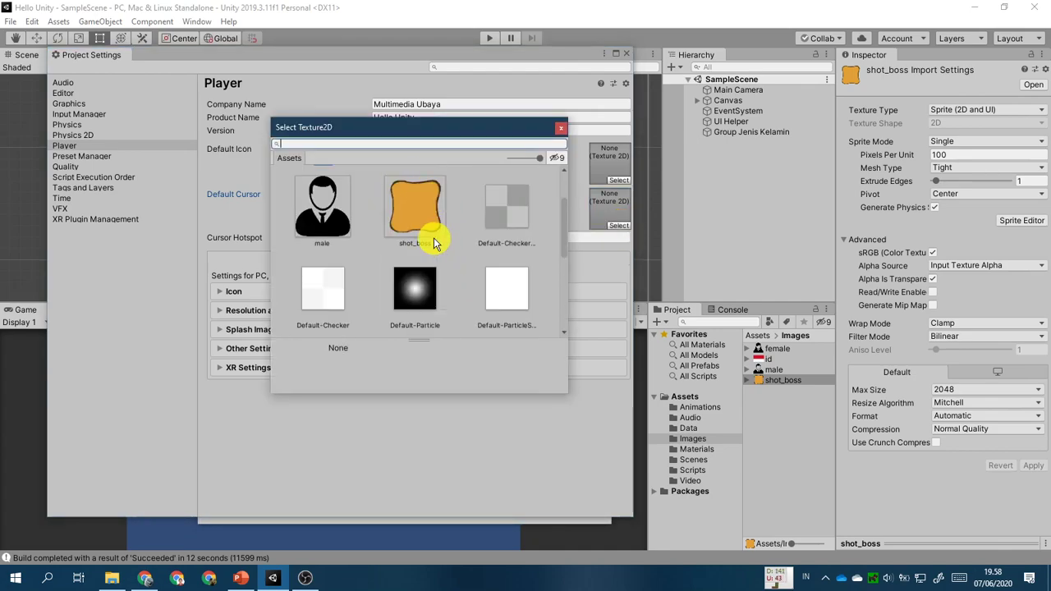
scroll(456, 302, up, 5)
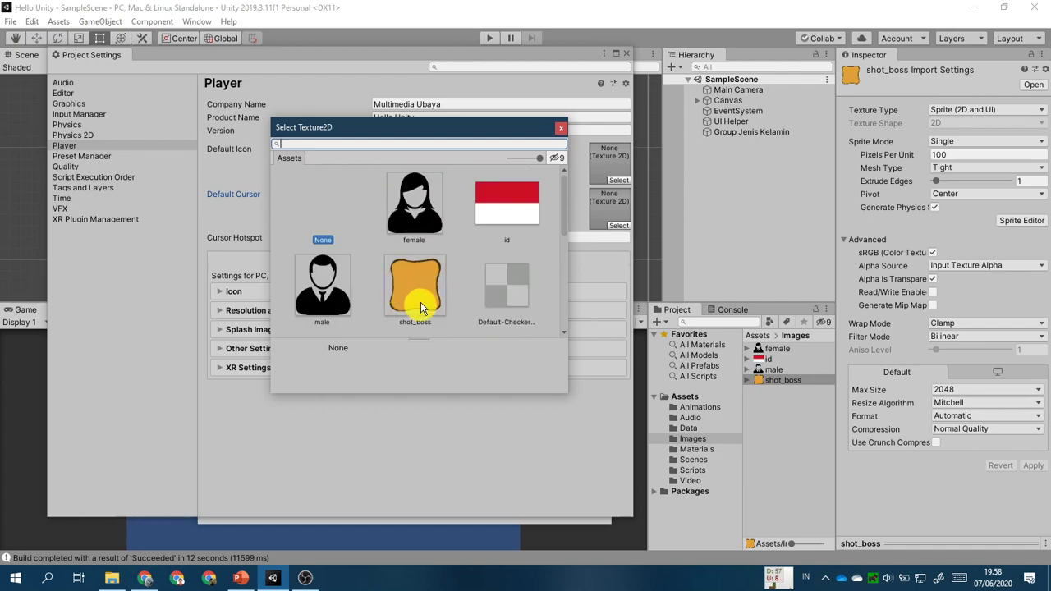
click(416, 292)
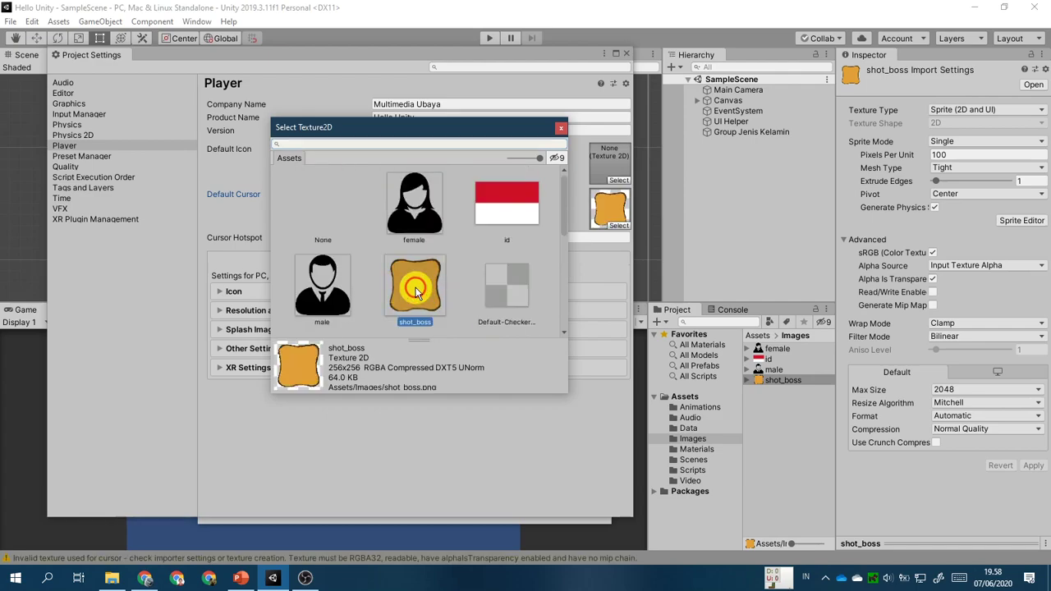
double_click(418, 290)
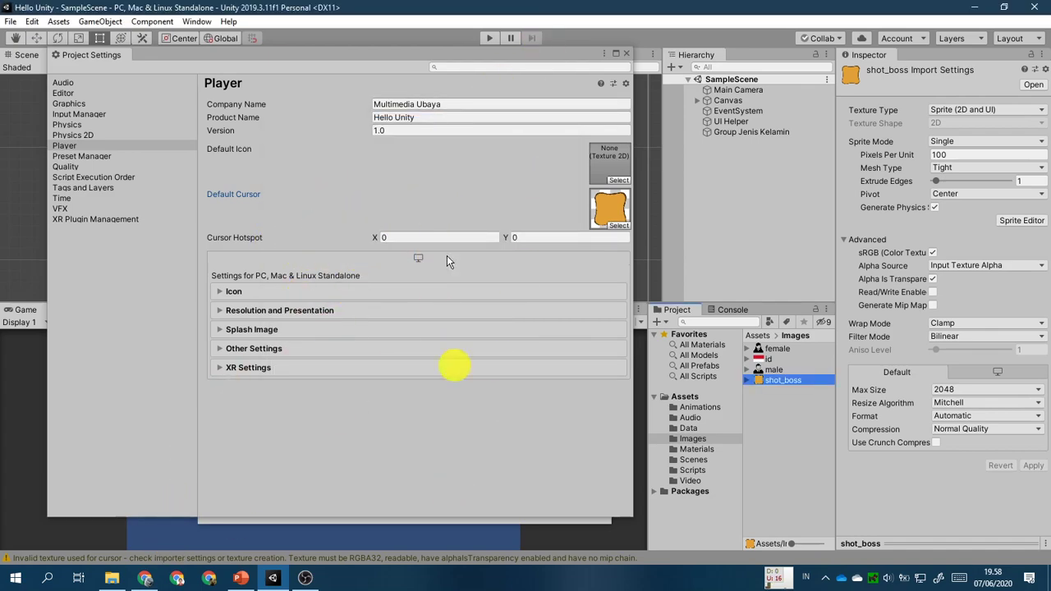
Build and run the PC, Mac & Linux Standalone version in the Hasil folder, and quit the launched application.
drag(432, 54, 669, 47)
click(265, 144)
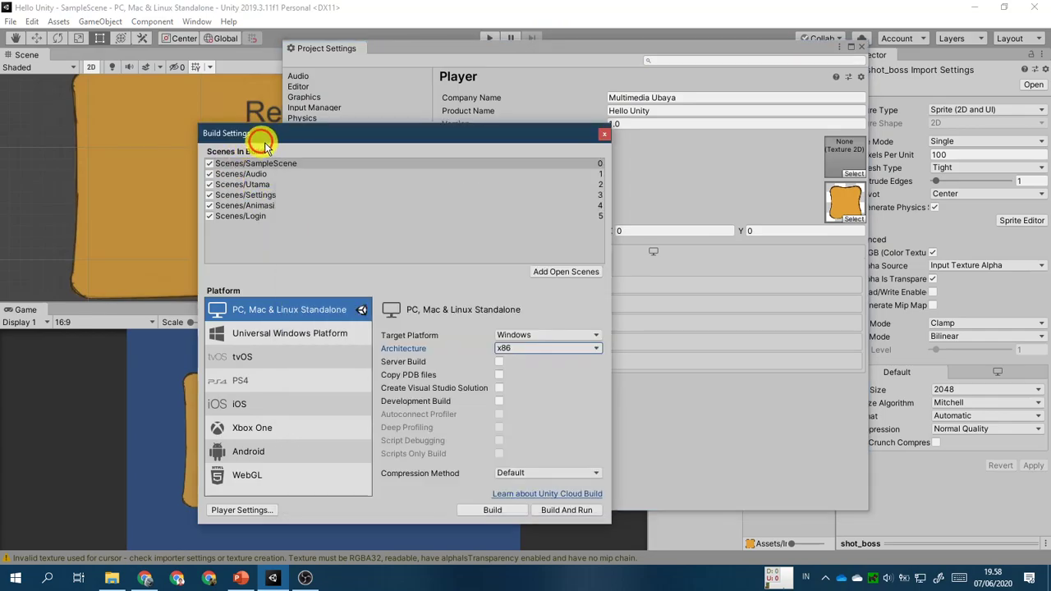
drag(301, 134, 238, 110)
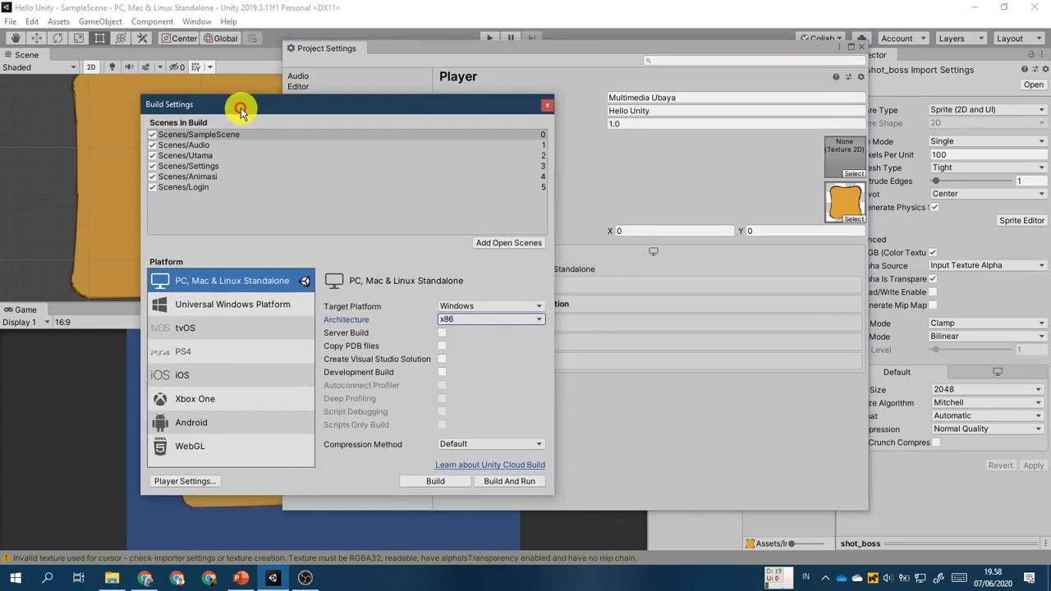
click(503, 483)
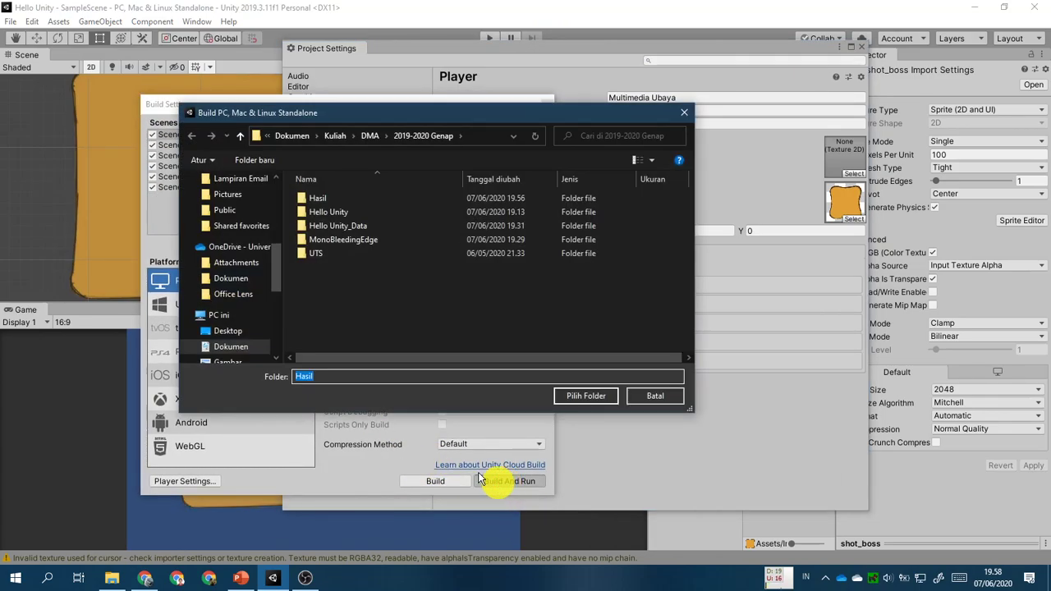
double_click(314, 198)
click(586, 397)
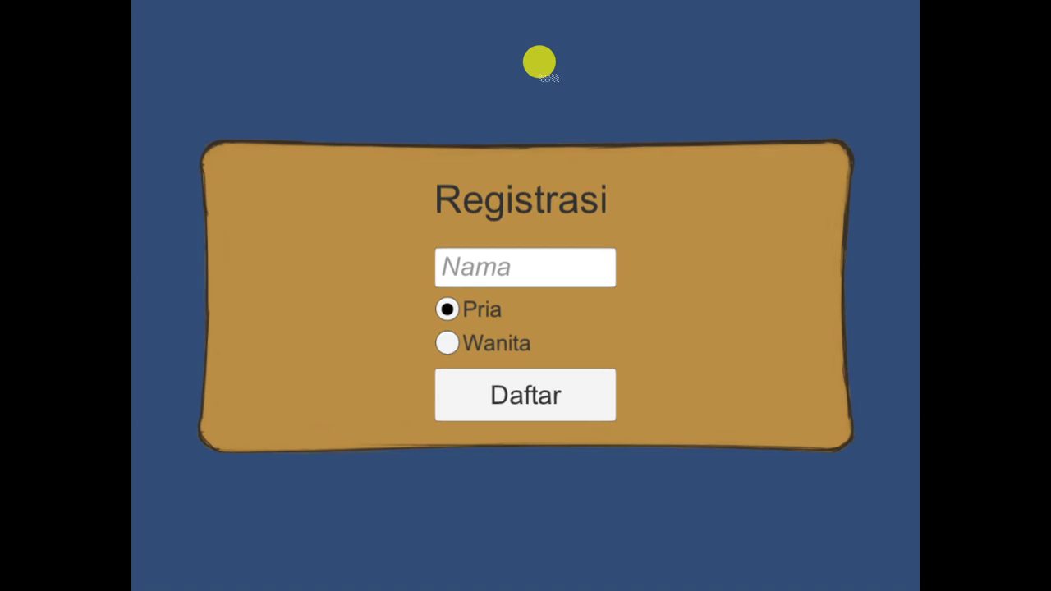
key(alt+F4)
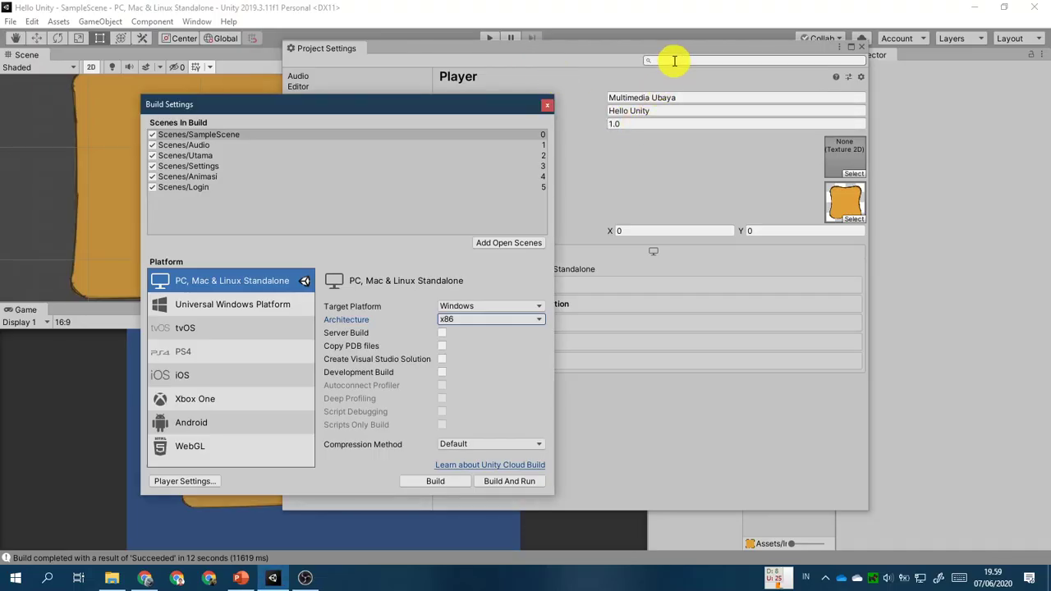
Rearrange the Project Settings and Build Settings windows, and view the import settings of the shot_boss image beside the Player settings.
drag(672, 51, 282, 106)
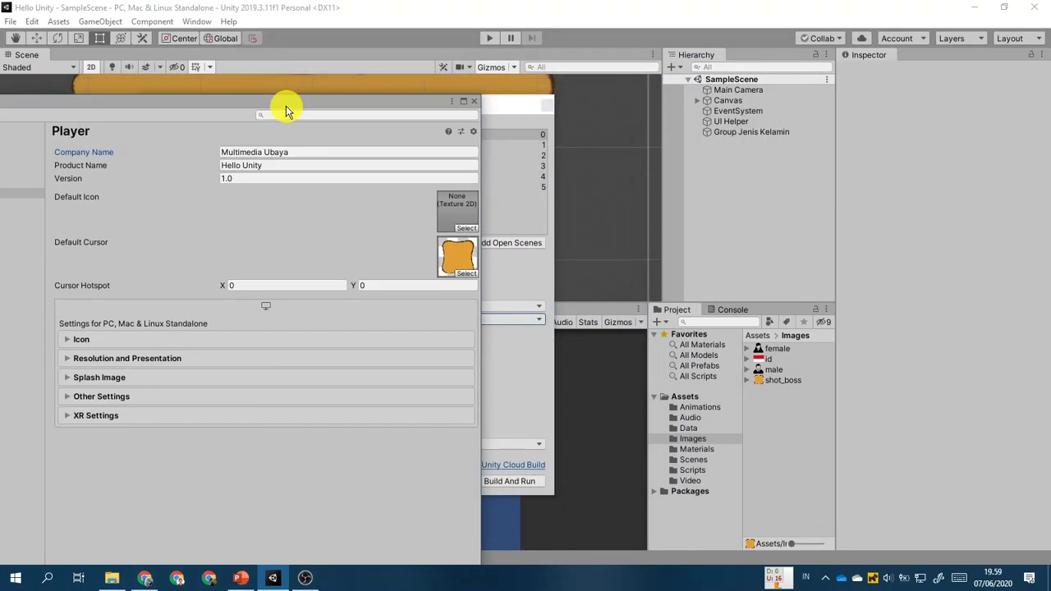
click(497, 119)
drag(397, 109, 559, 86)
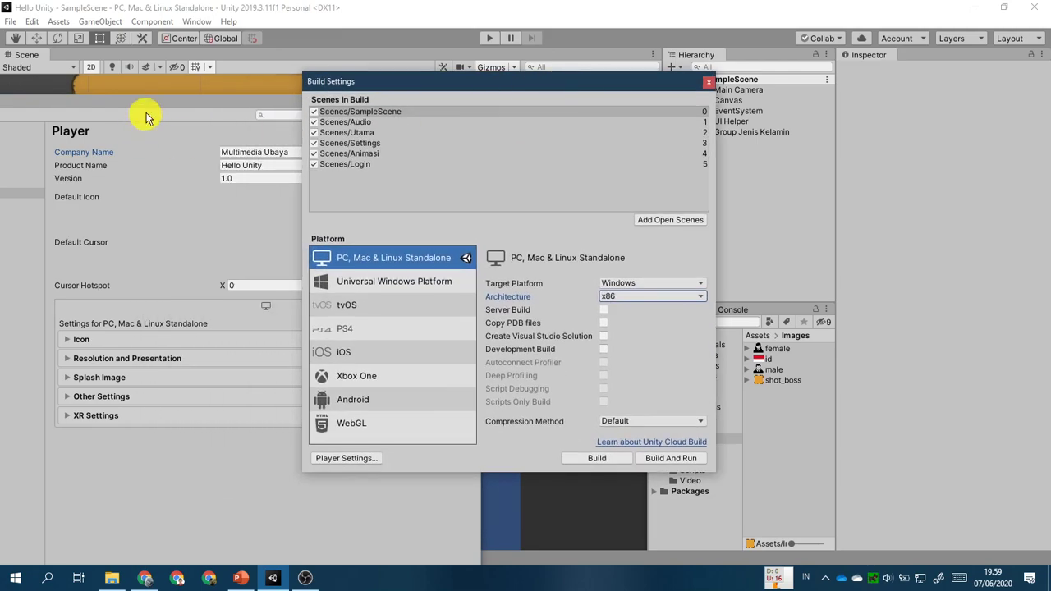
drag(160, 107, 225, 69)
drag(316, 84, 361, 46)
drag(634, 82, 410, 174)
click(784, 381)
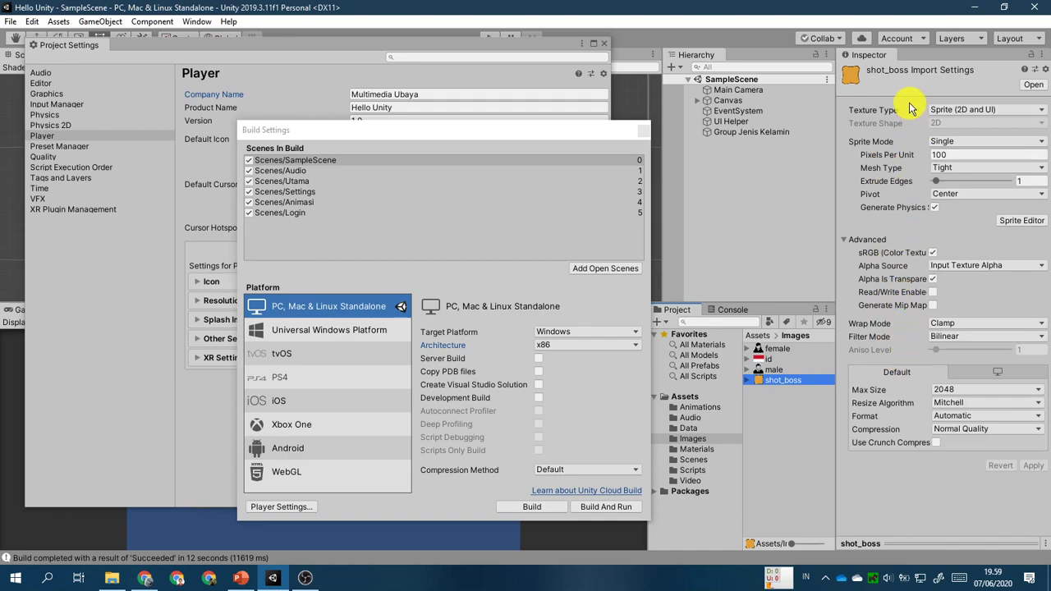
click(278, 60)
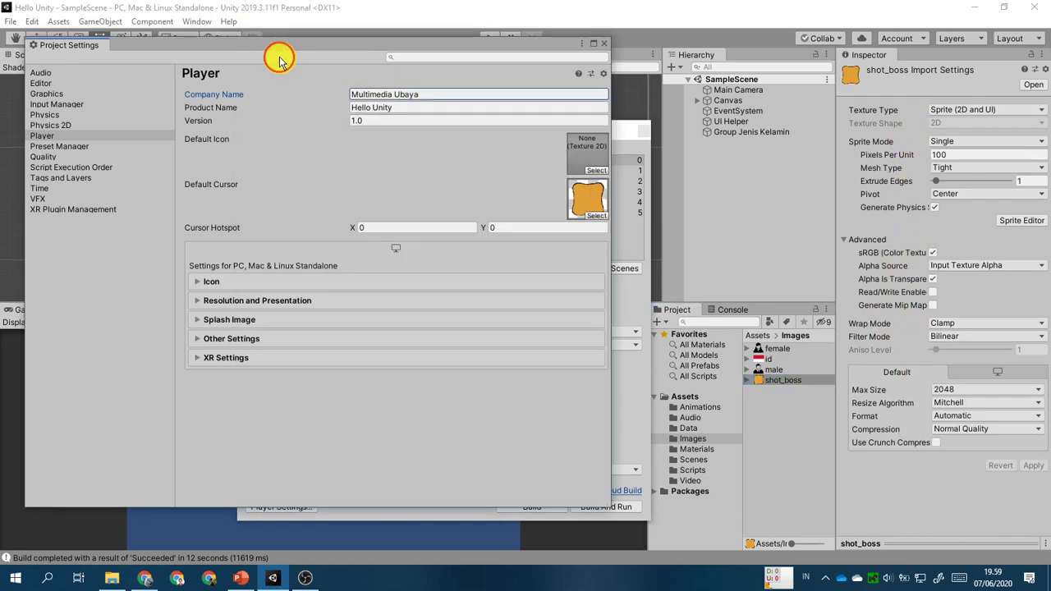
Switch to the PowerPoint slideshow and advance through General Settings to the PC/Mac/Linux Settings slide.
click(244, 580)
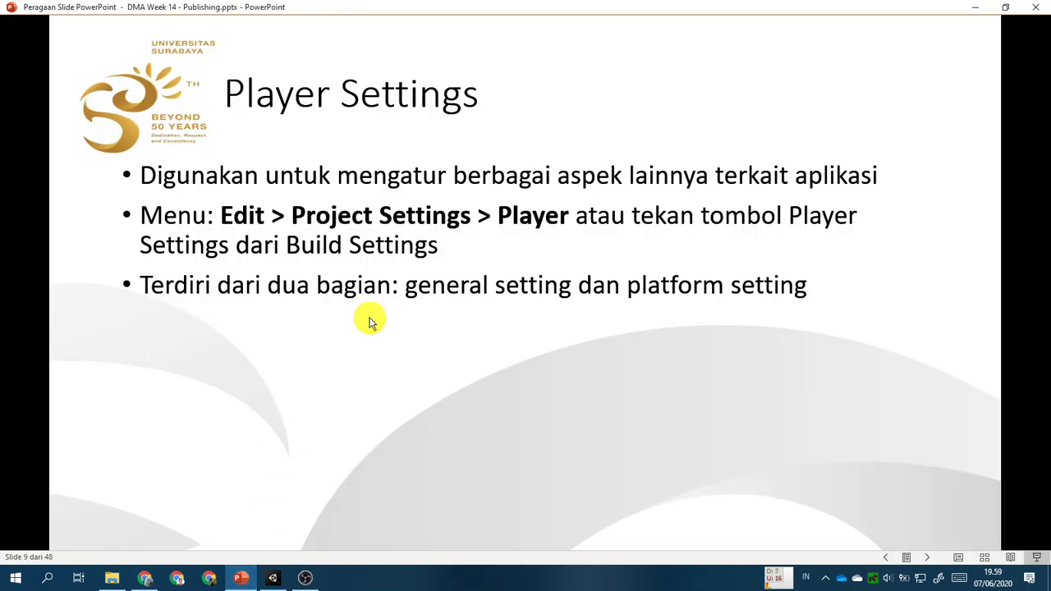
click(370, 322)
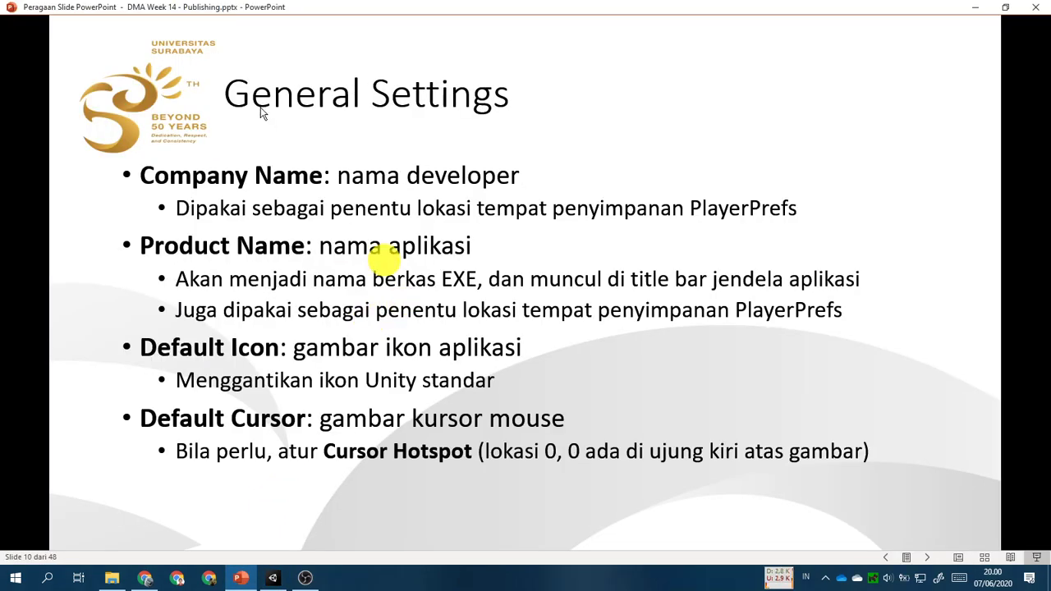
click(598, 159)
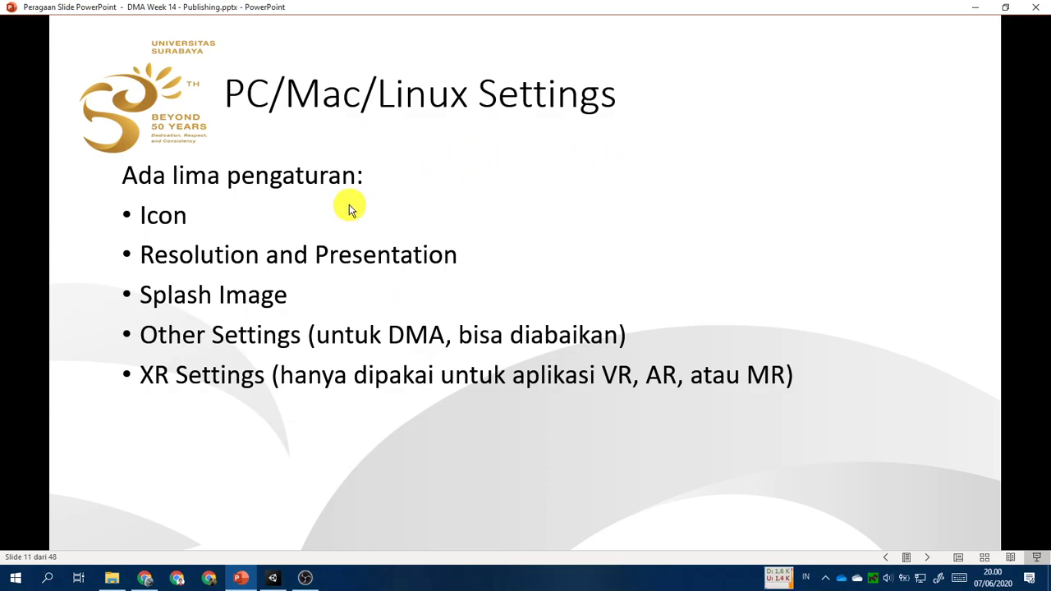
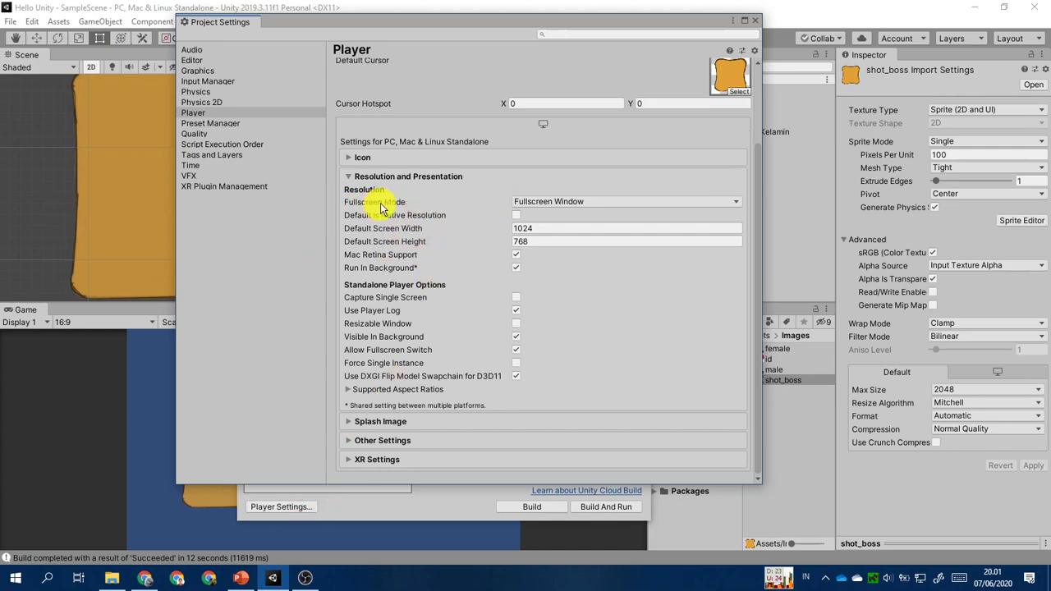
Set the Fullscreen Mode to Exclusive Fullscreen in the Resolution and Presentation settings.
click(583, 204)
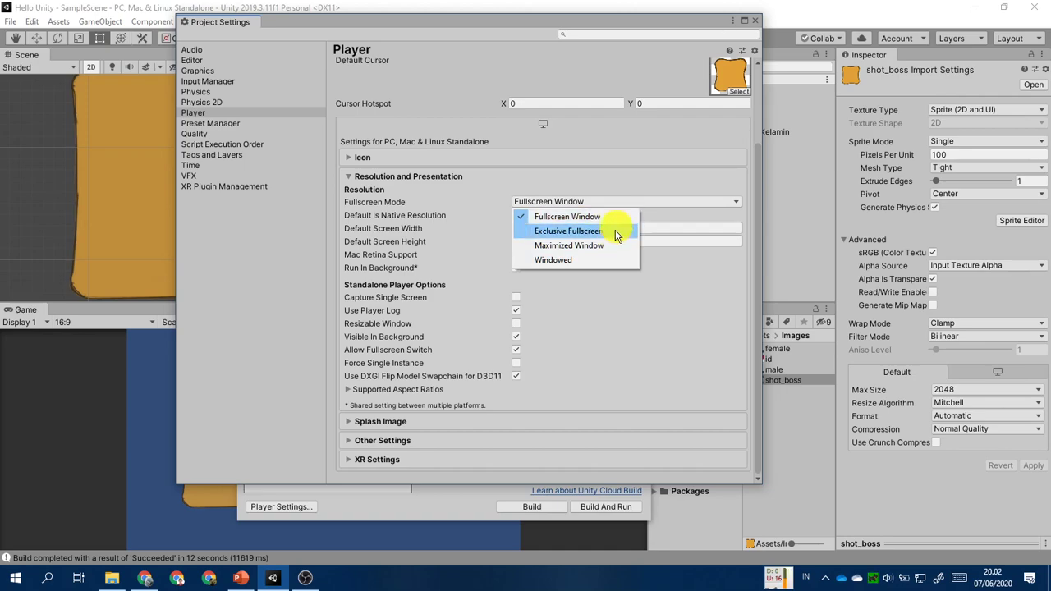
click(612, 235)
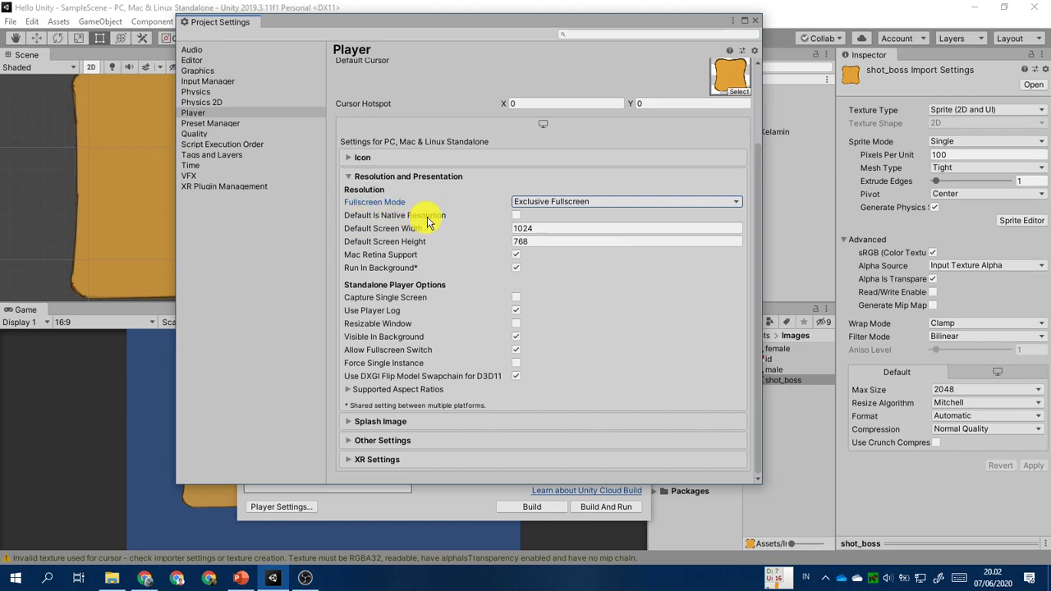
click(515, 215)
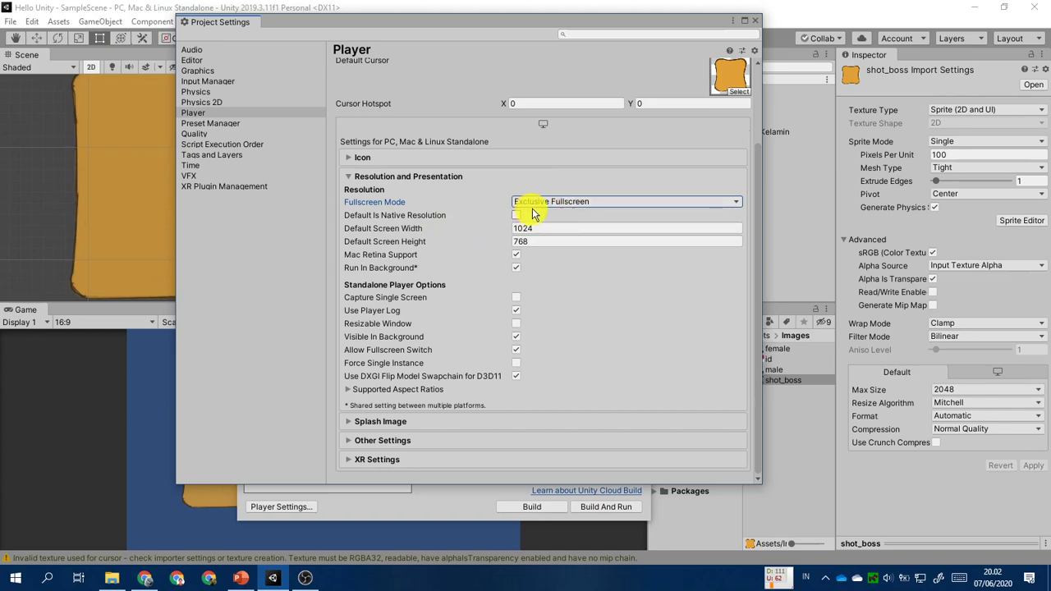
click(524, 228)
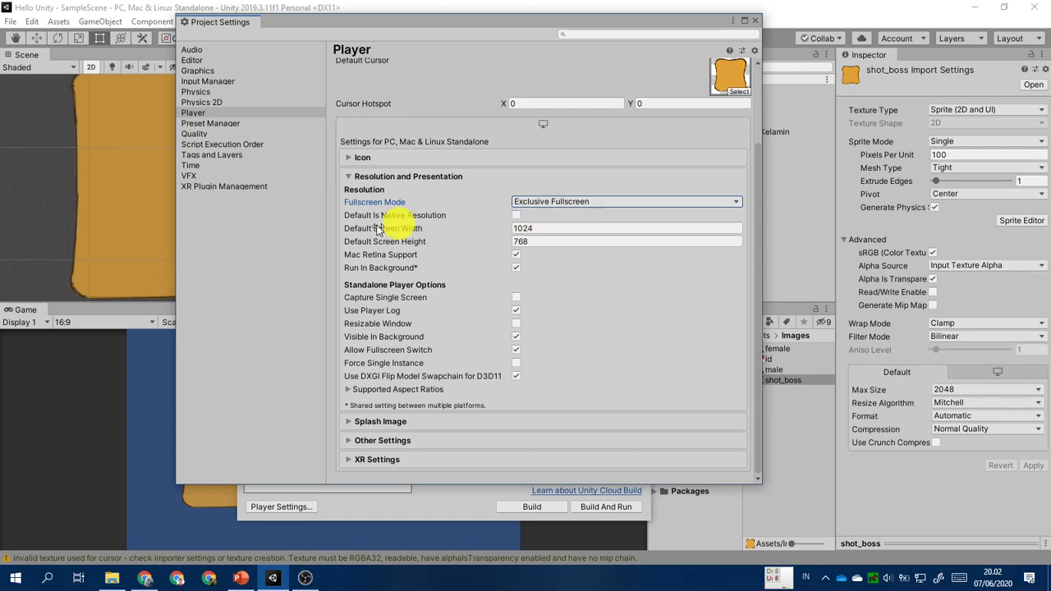
Enable Default Is Native Resolution and set the Fullscreen Mode to Fullscreen Window.
click(517, 216)
click(606, 229)
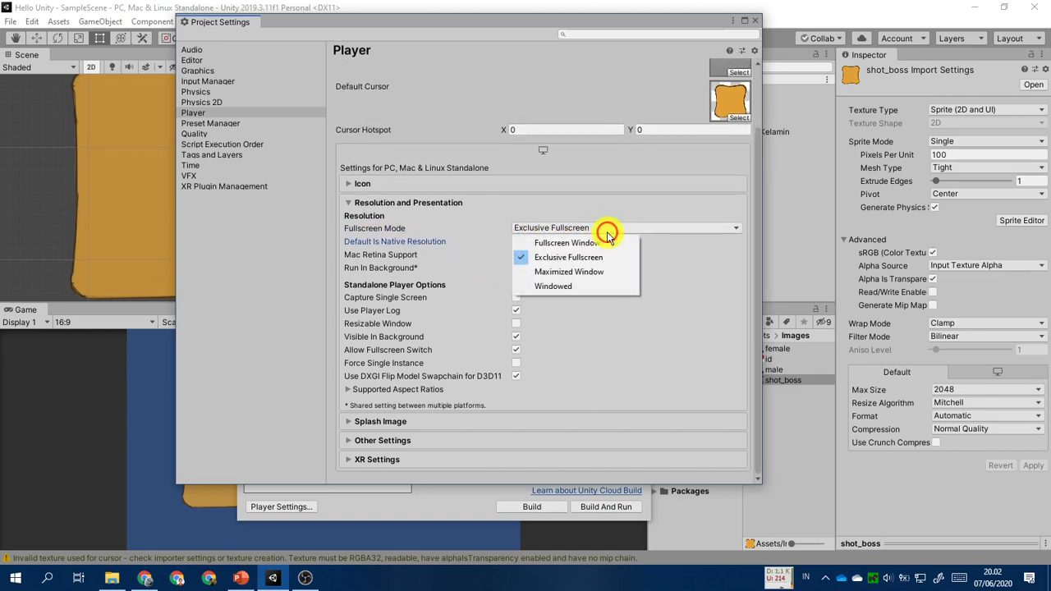
click(575, 243)
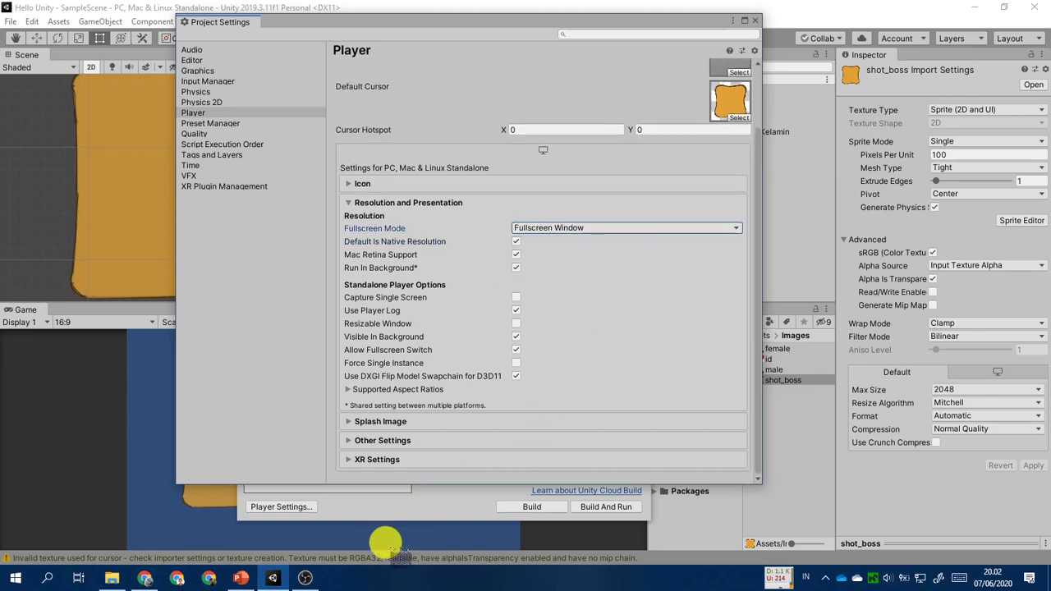
Build and run the Windows standalone player in the Hasil folder, and quit the launched application.
click(441, 511)
click(593, 507)
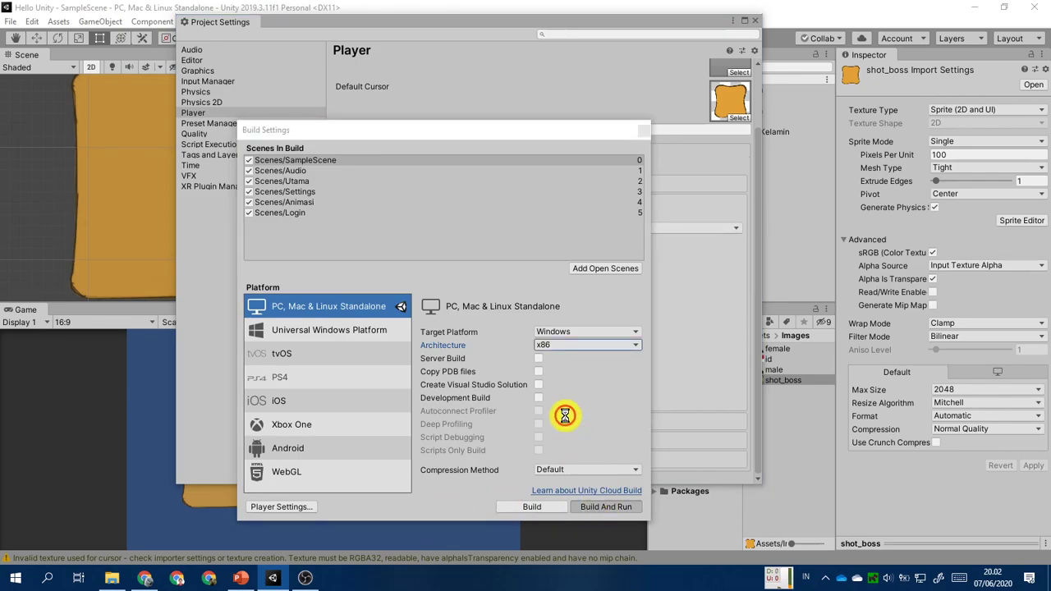
double_click(345, 199)
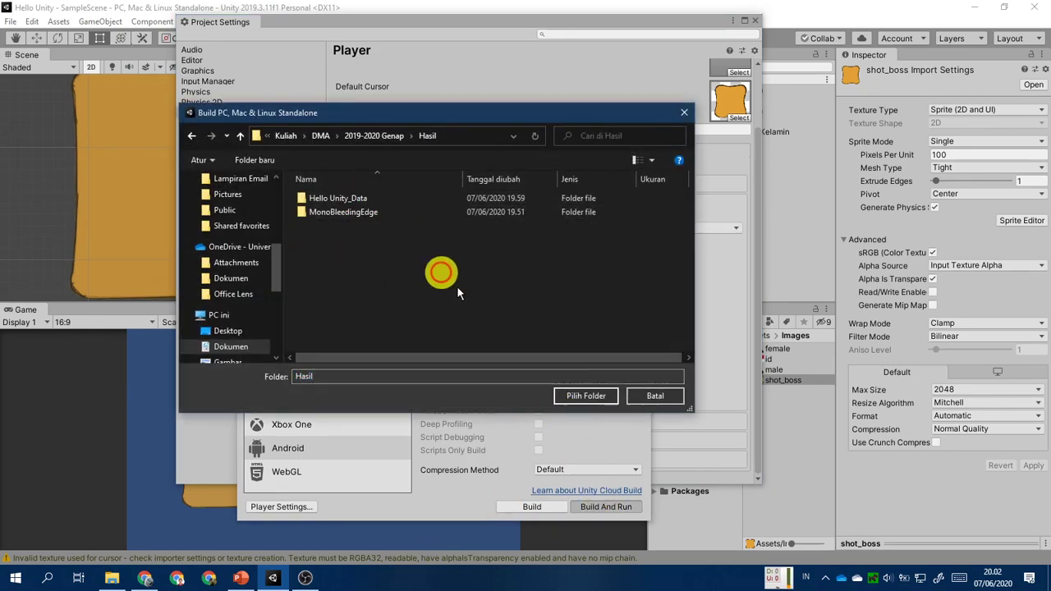
click(586, 396)
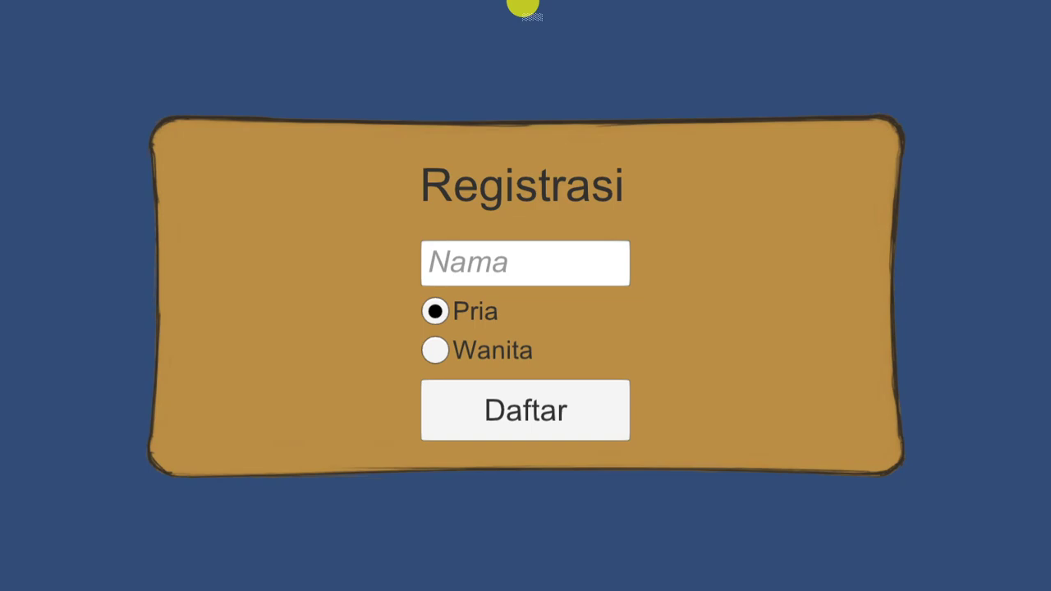
key(alt+F4)
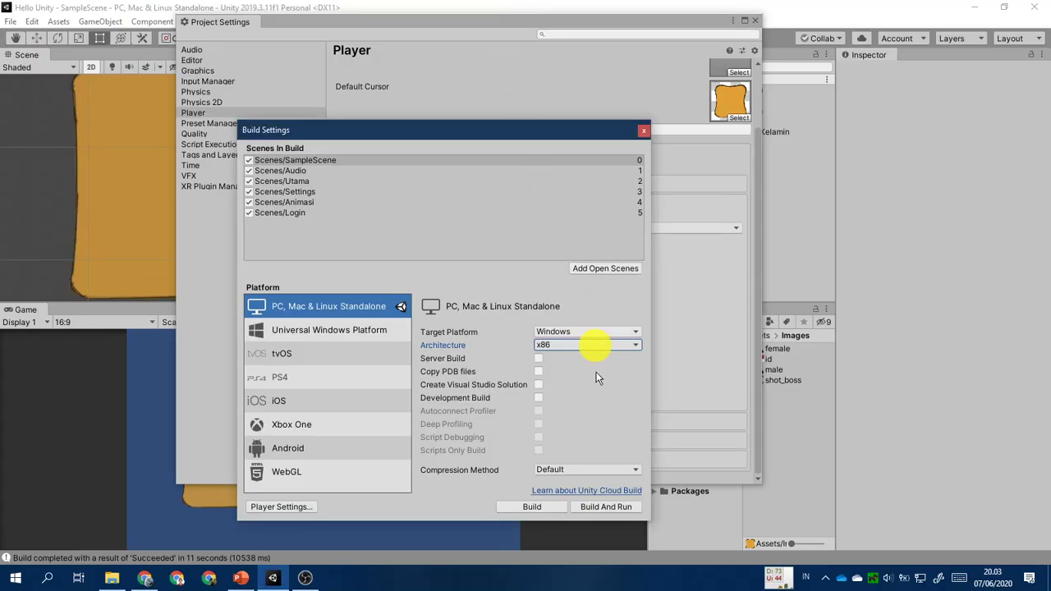
Clear the Default Cursor texture in the Player settings by choosing None.
click(732, 169)
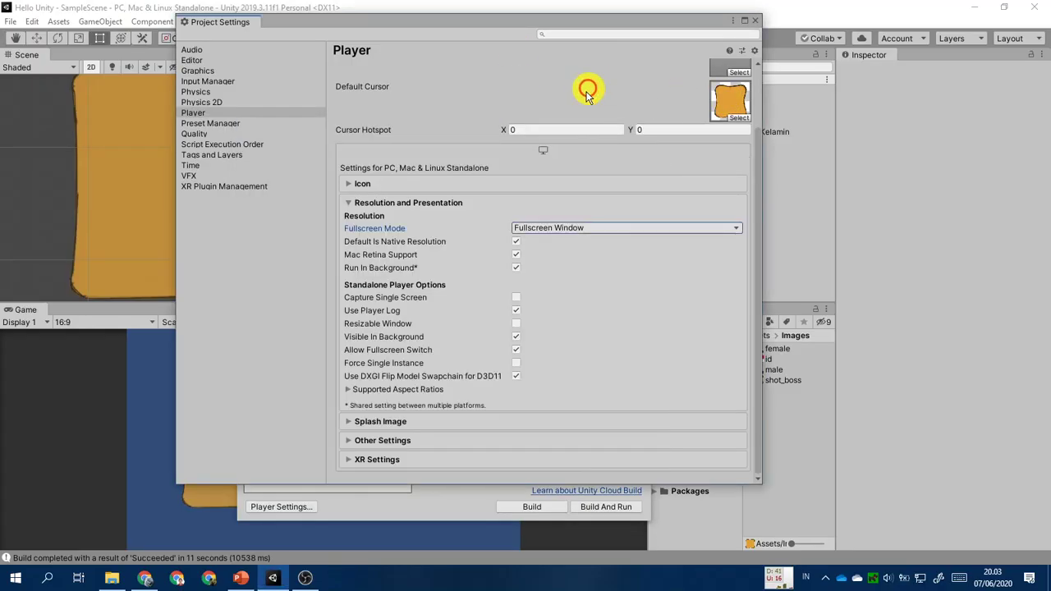
click(579, 230)
click(584, 101)
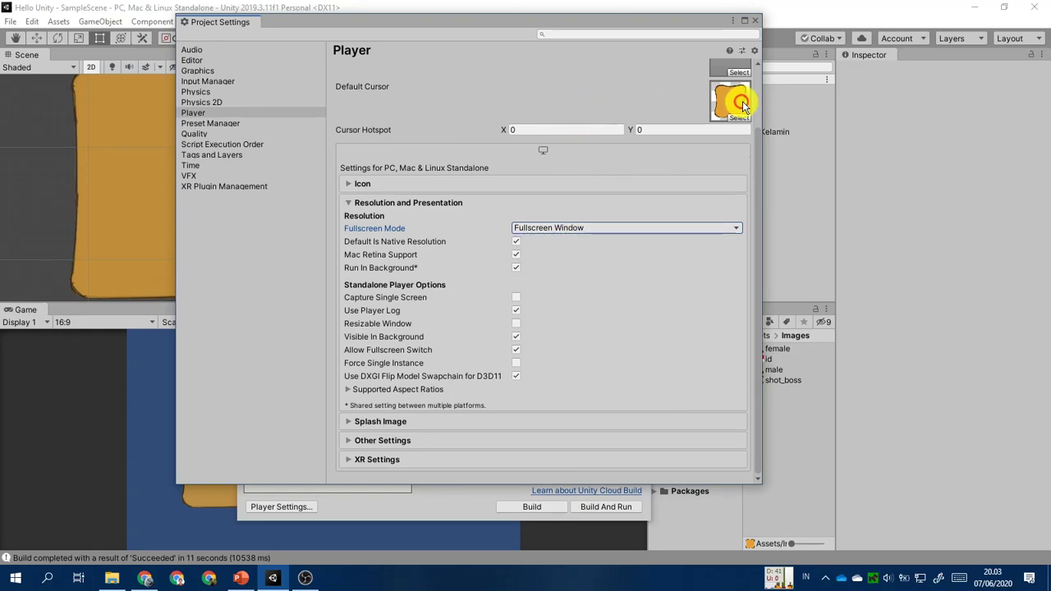
click(745, 123)
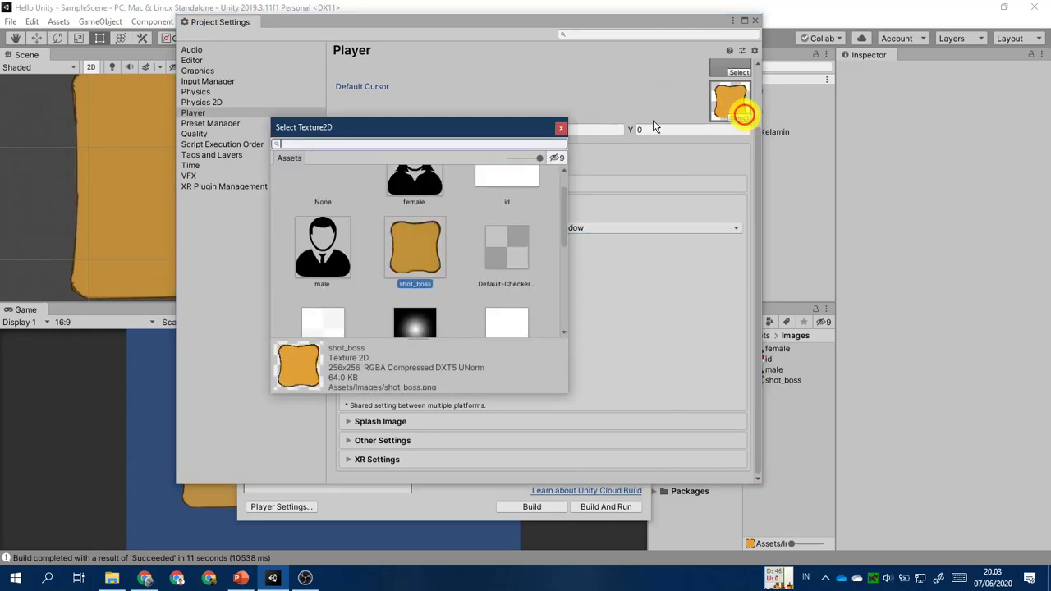
click(323, 188)
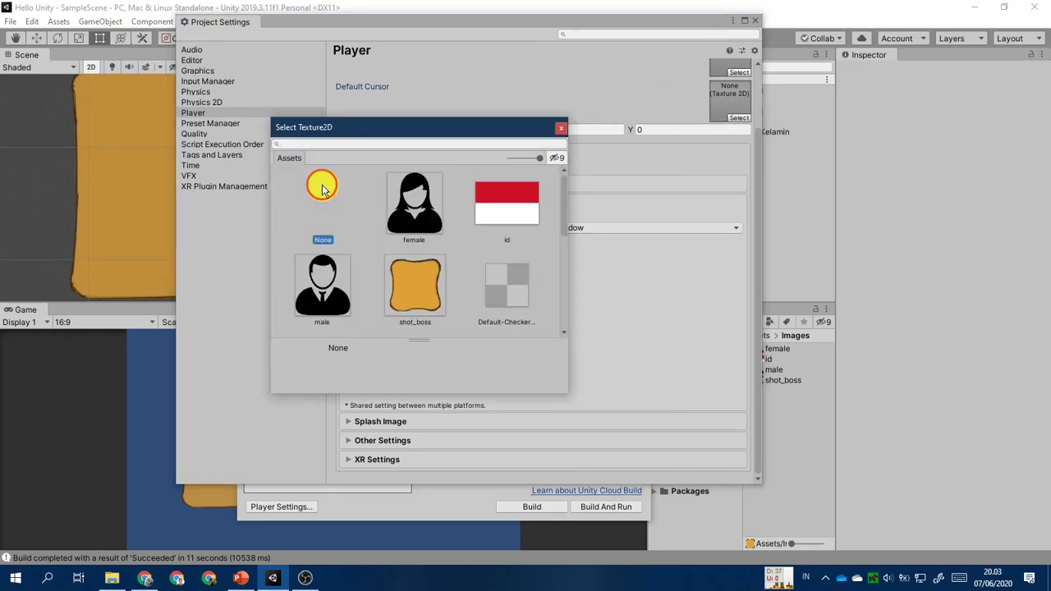
click(563, 123)
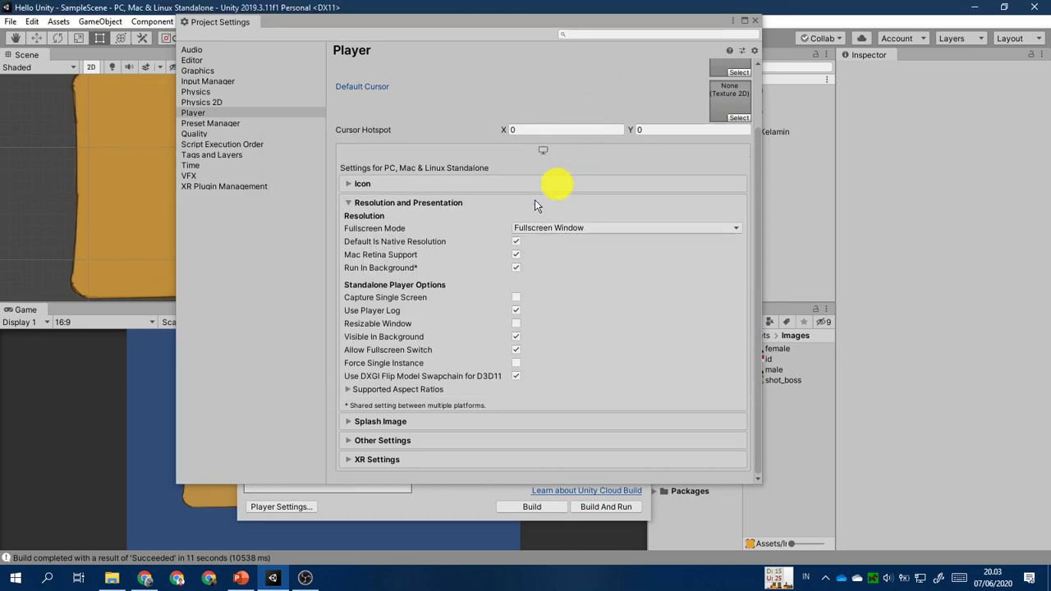
Set the Fullscreen Mode to Exclusive Fullscreen, and consult the Resolution and Presentation slide in PowerPoint before returning to Unity.
click(614, 229)
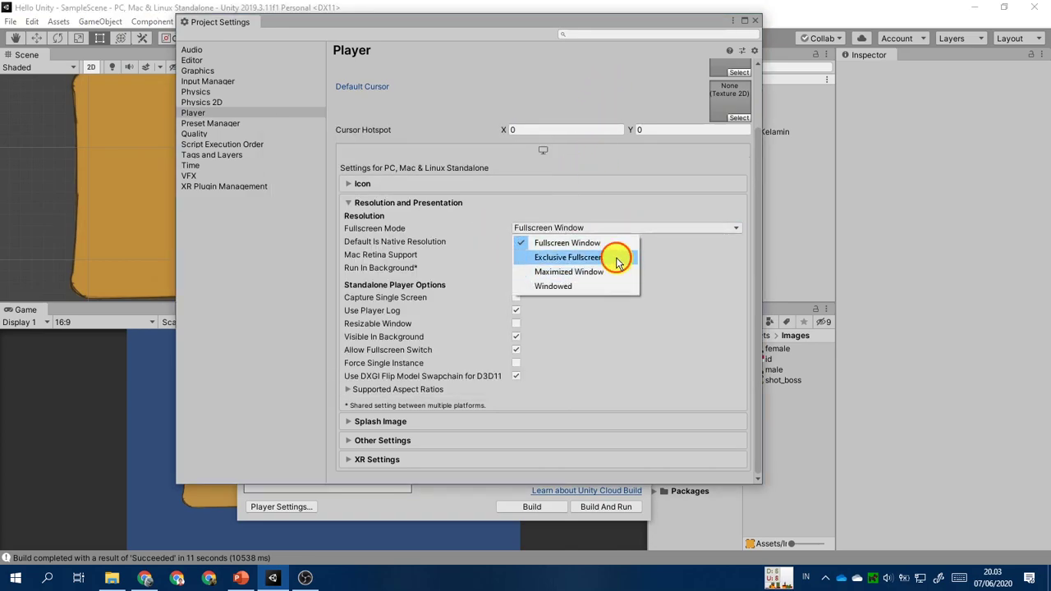
click(615, 257)
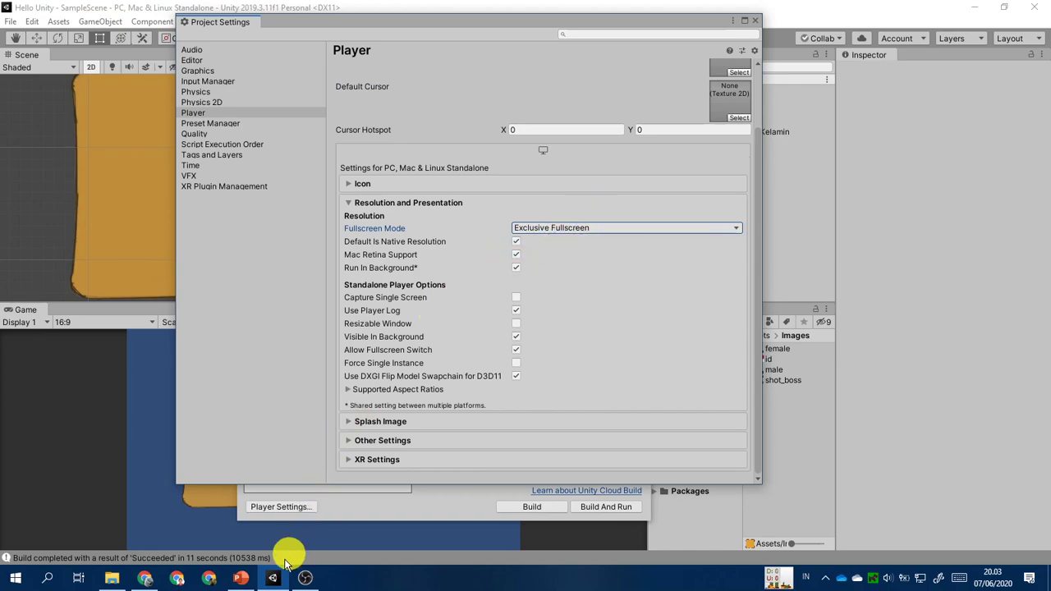
click(240, 578)
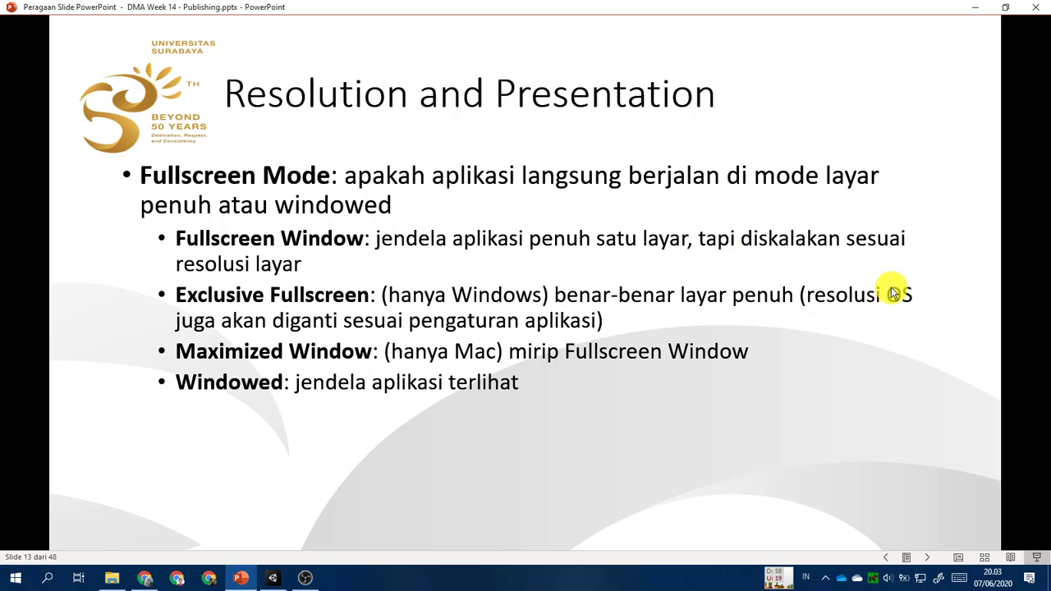
click(279, 580)
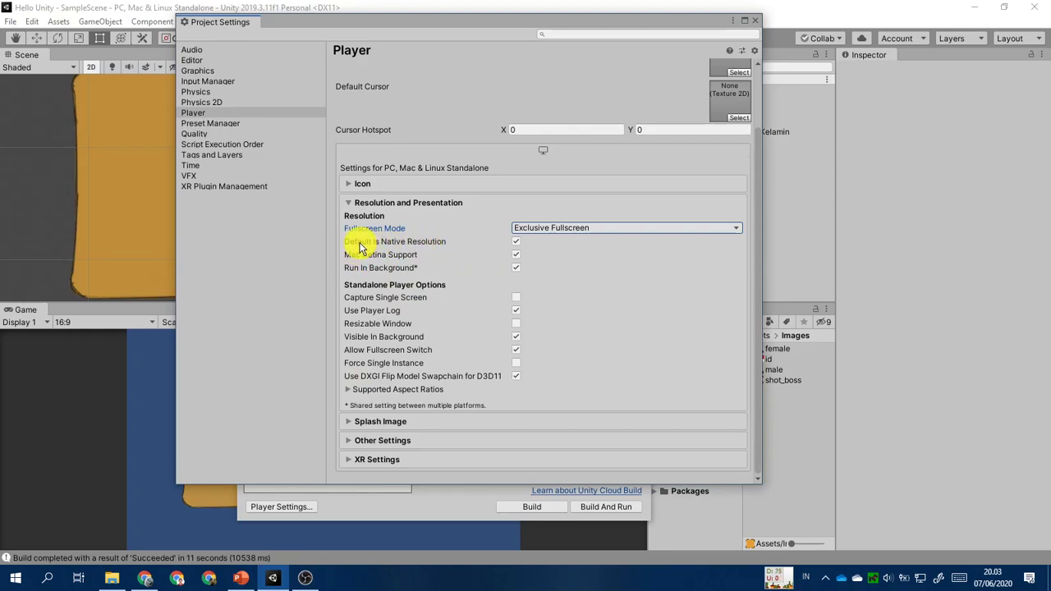
click(607, 229)
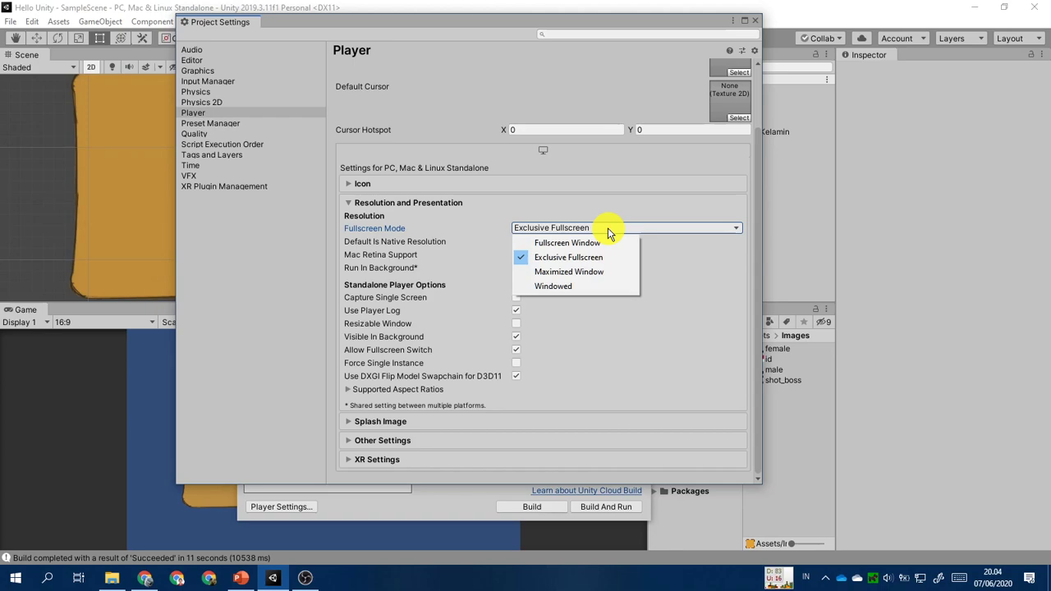
click(470, 158)
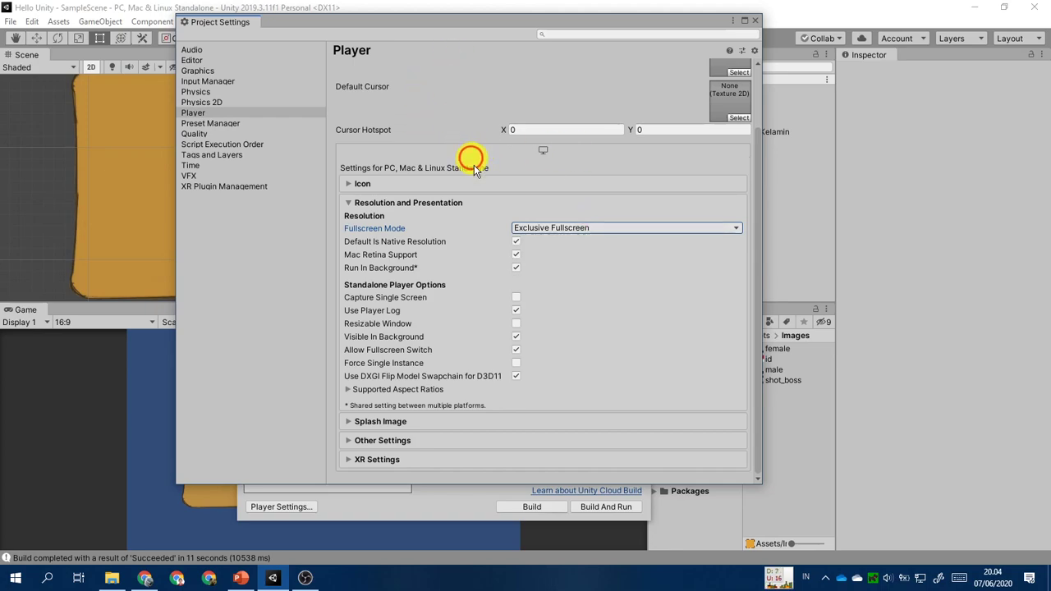
Disable Default Is Native Resolution, and build and run the standalone player into the Hasil folder.
click(516, 241)
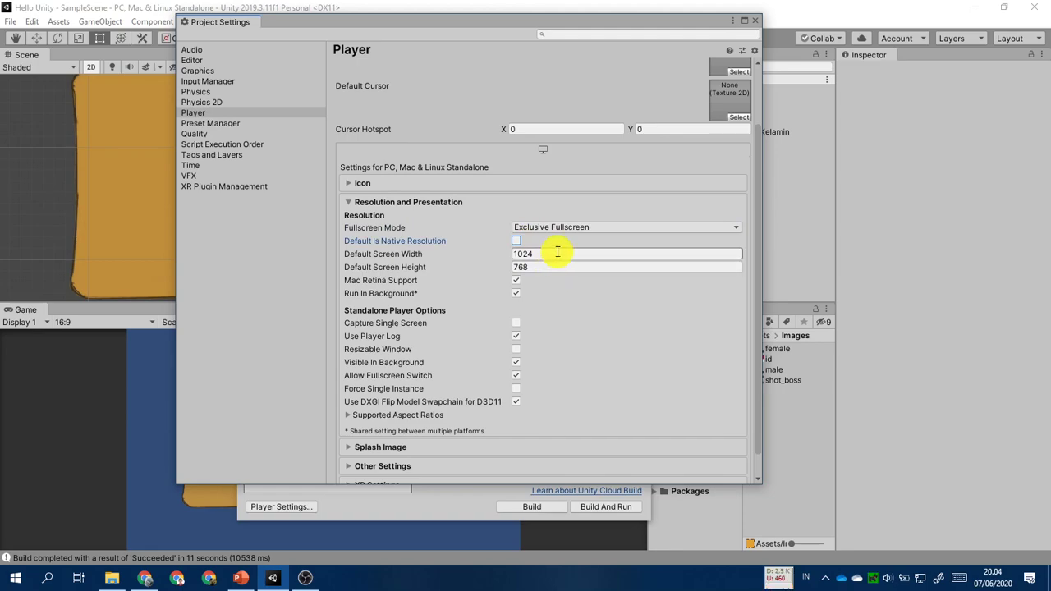
click(460, 513)
click(605, 506)
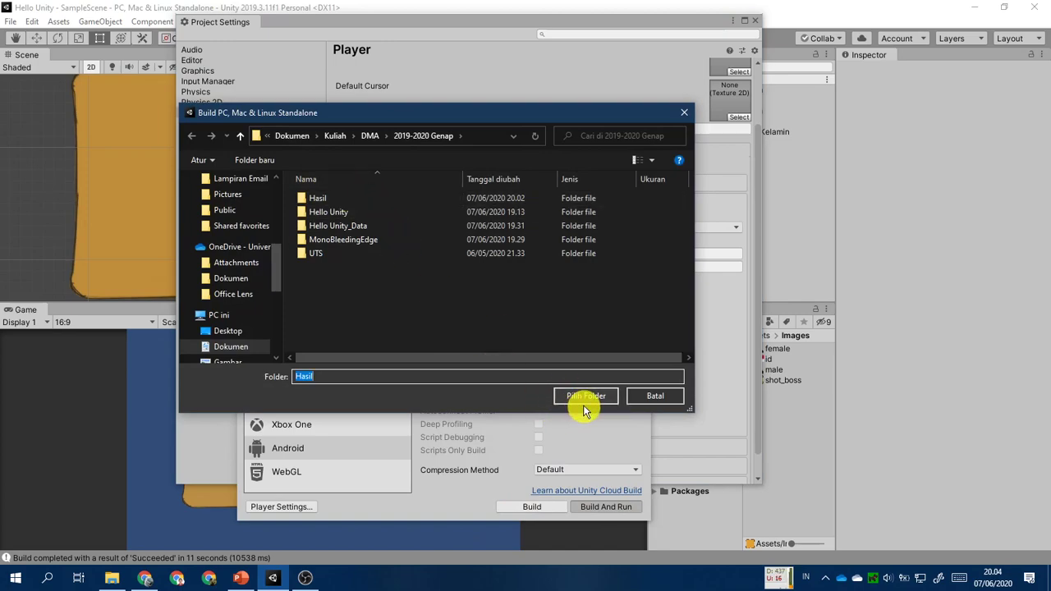
click(584, 404)
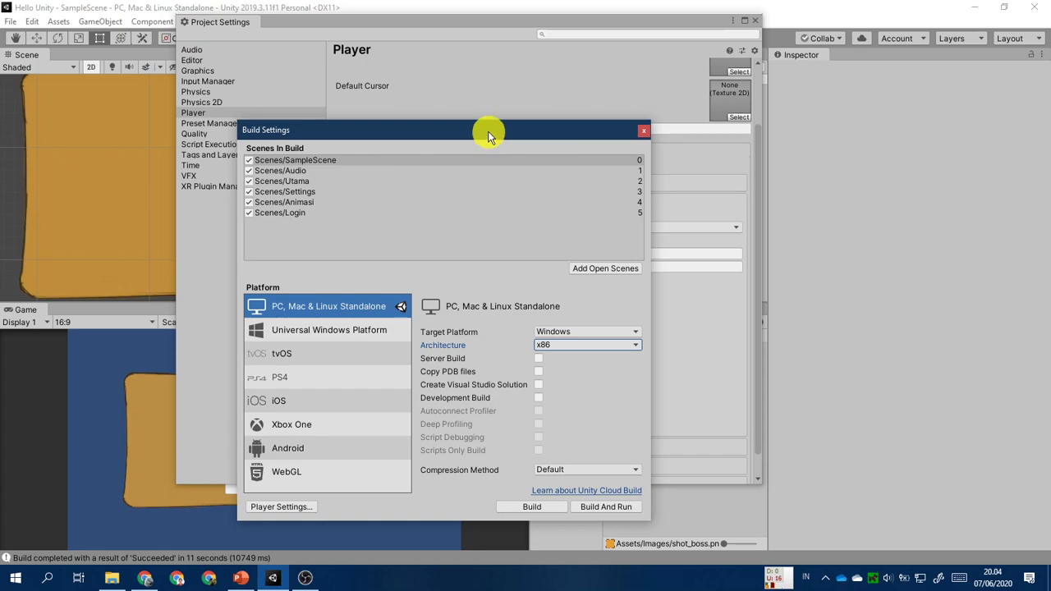
Move the Build Settings window around over the Project Settings window and close it.
drag(512, 131, 483, 78)
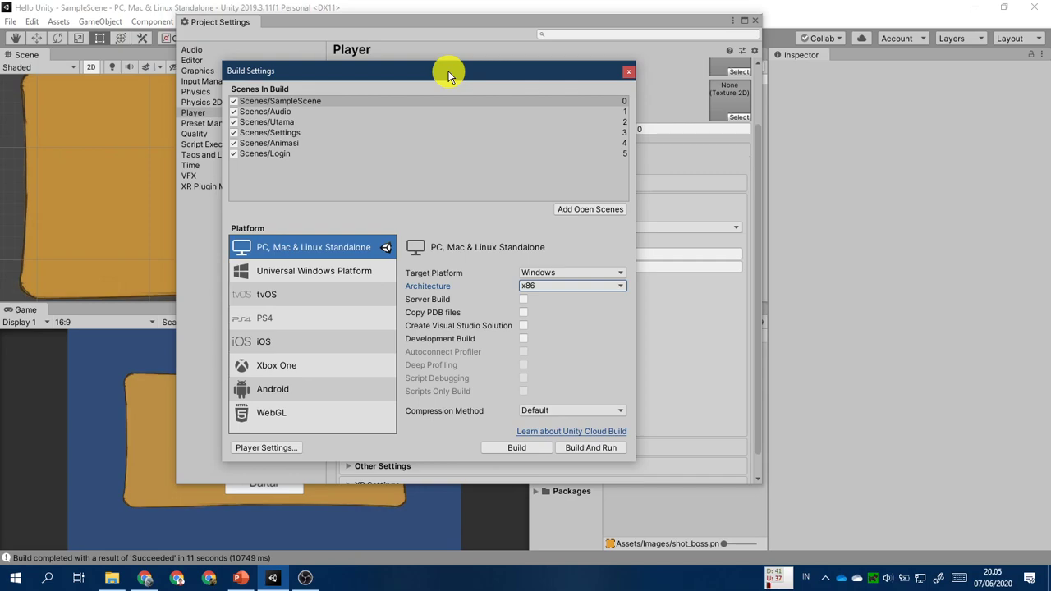
drag(448, 75, 487, 99)
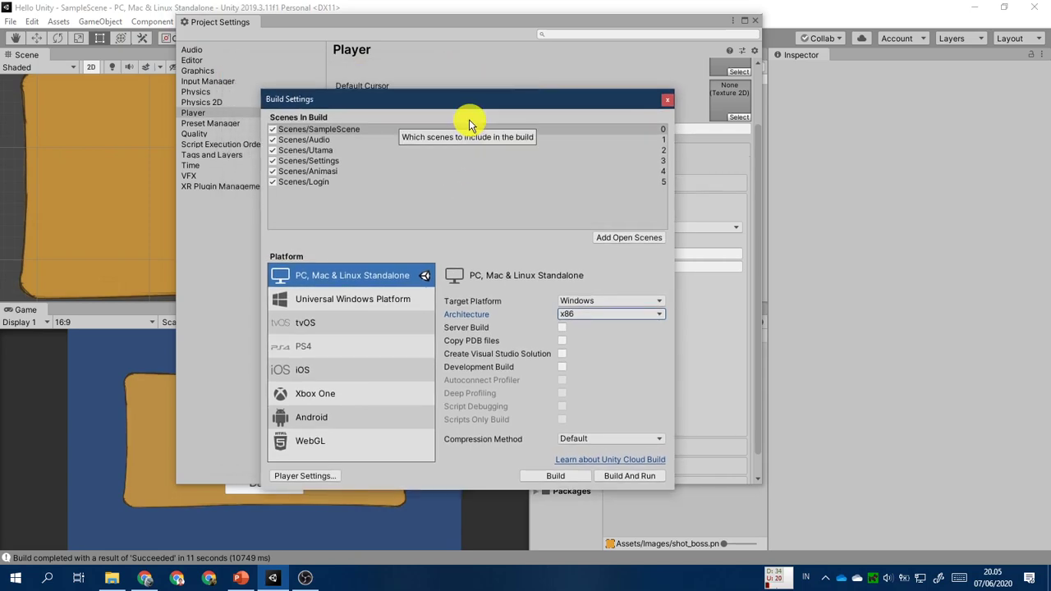
click(669, 100)
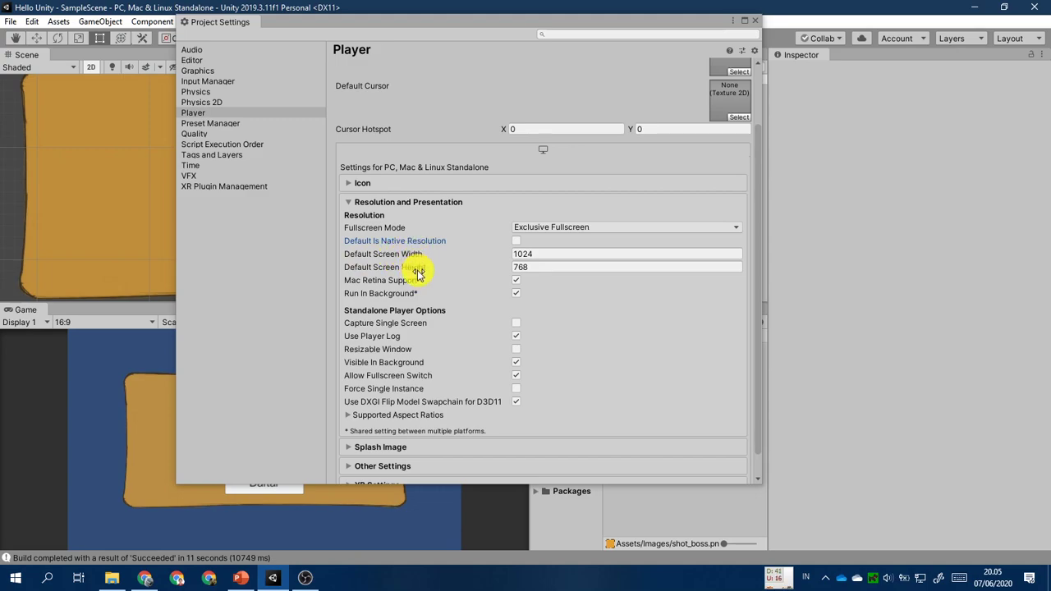
Enable Default Is Native Resolution for the PC, Mac & Linux Standalone player.
click(522, 253)
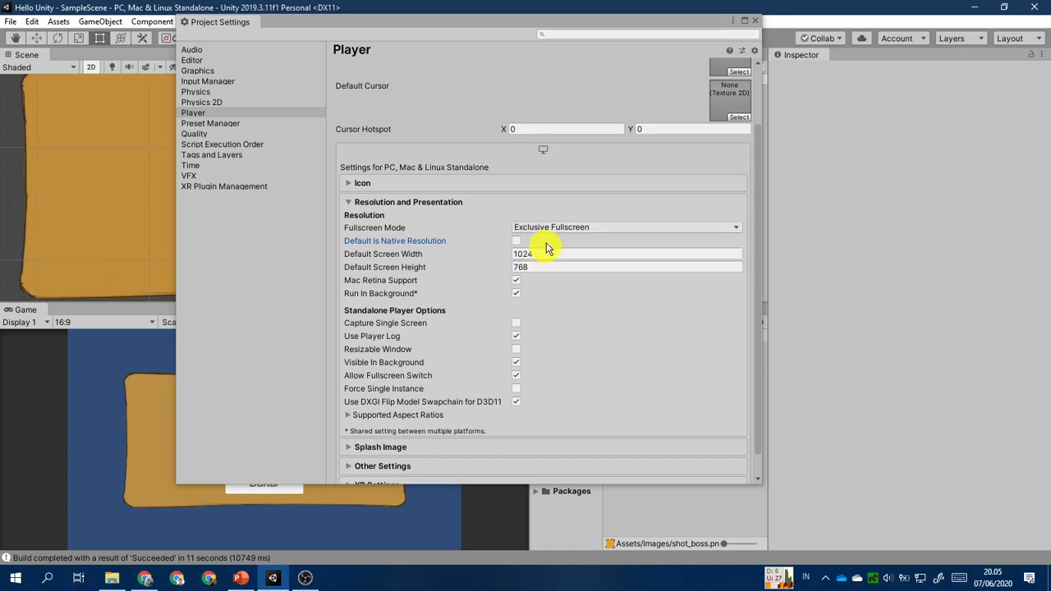
click(542, 253)
click(461, 271)
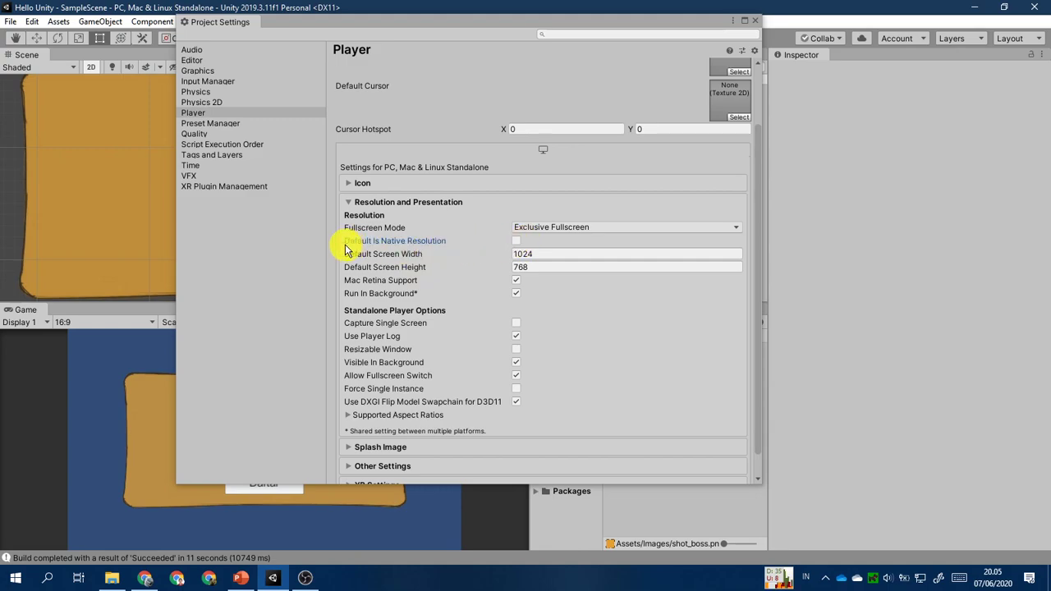
click(515, 240)
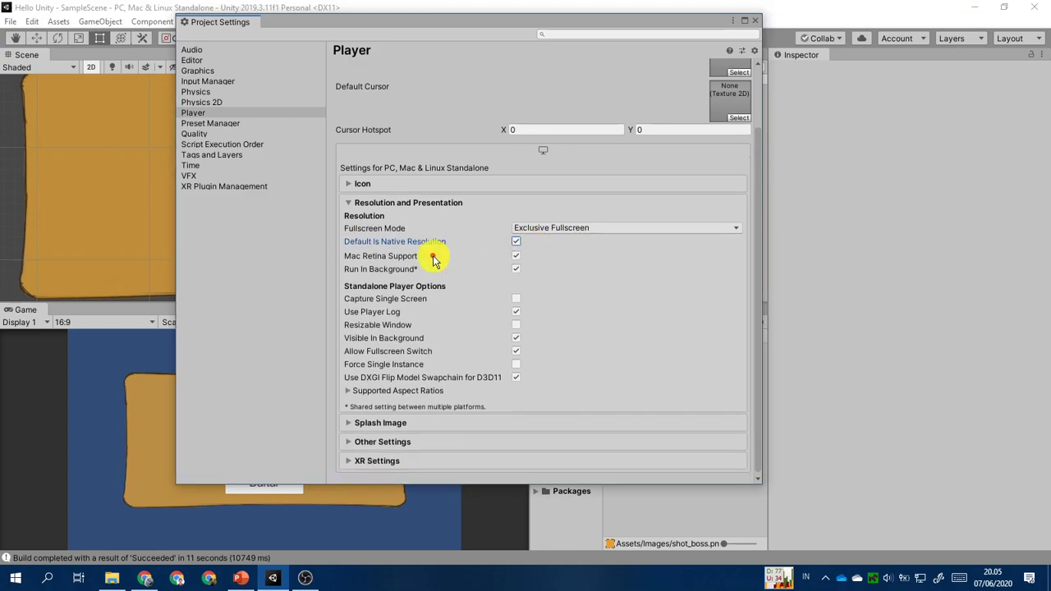
click(517, 243)
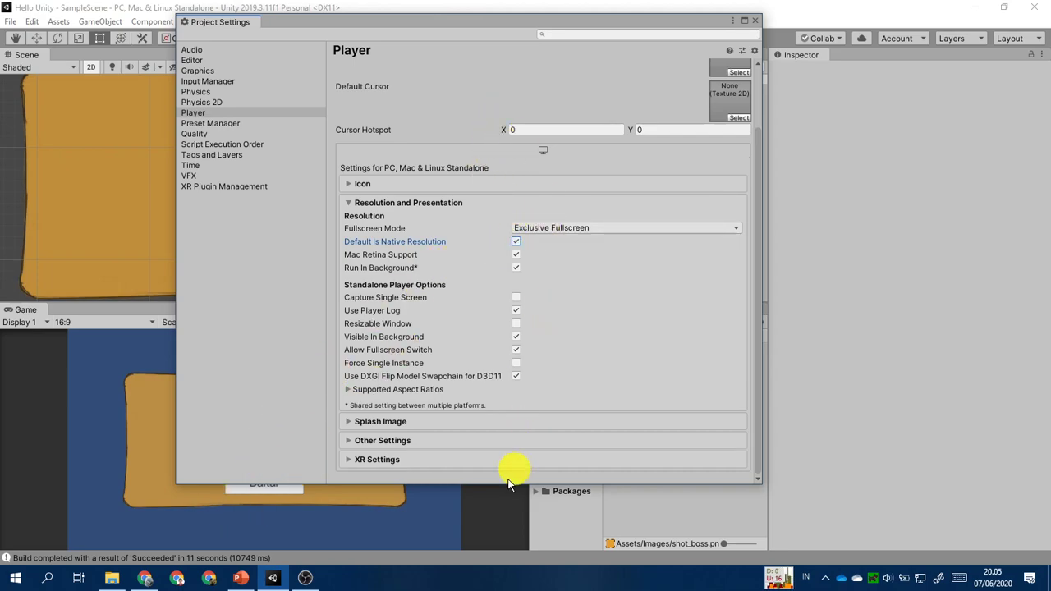
Reopen the Build Settings and move it and the Project Settings window apart so both can be reached.
click(275, 578)
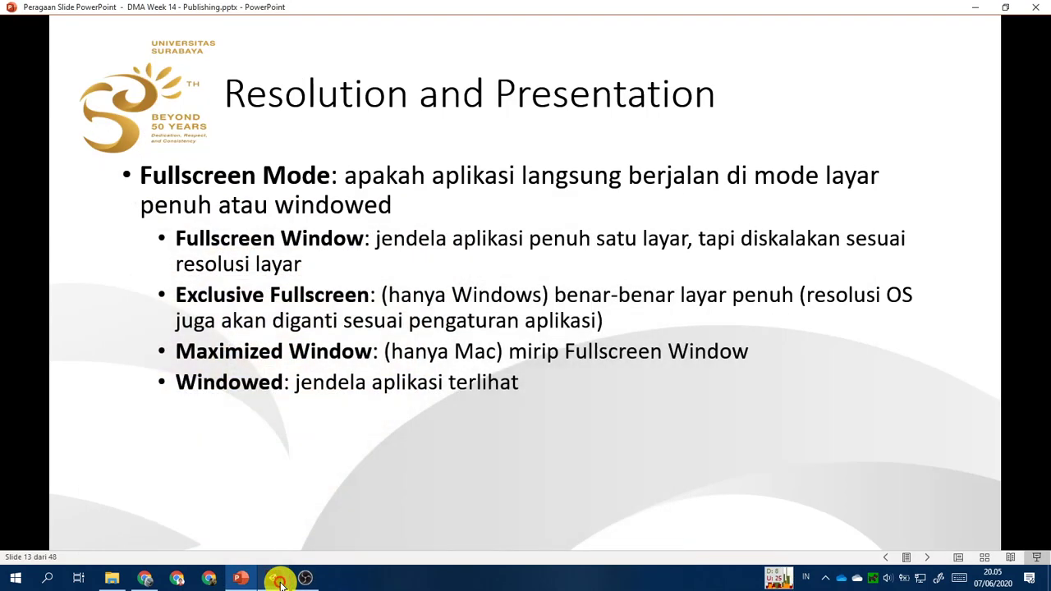
click(275, 578)
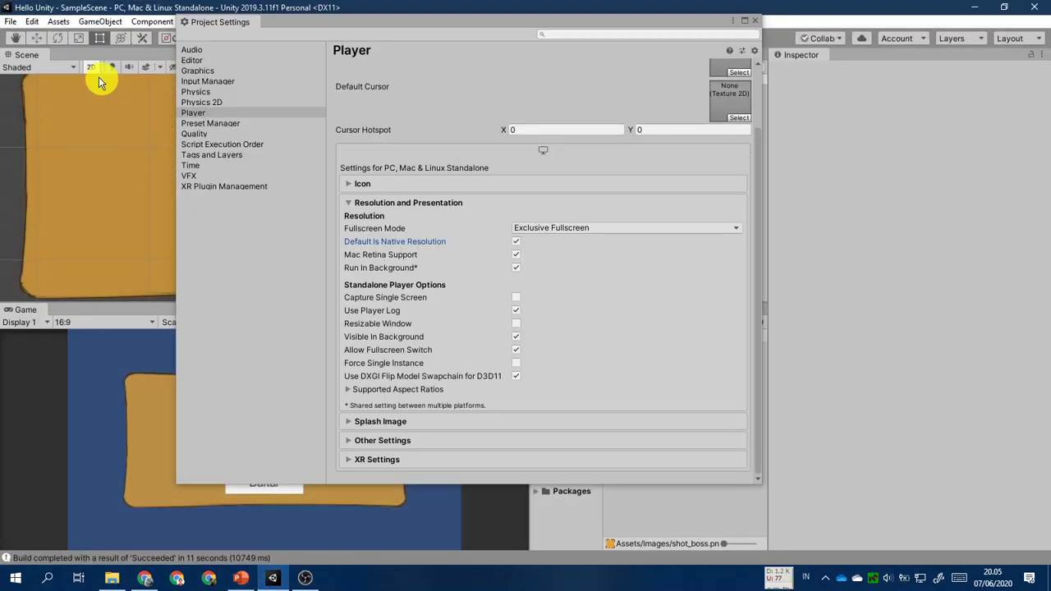
click(11, 21)
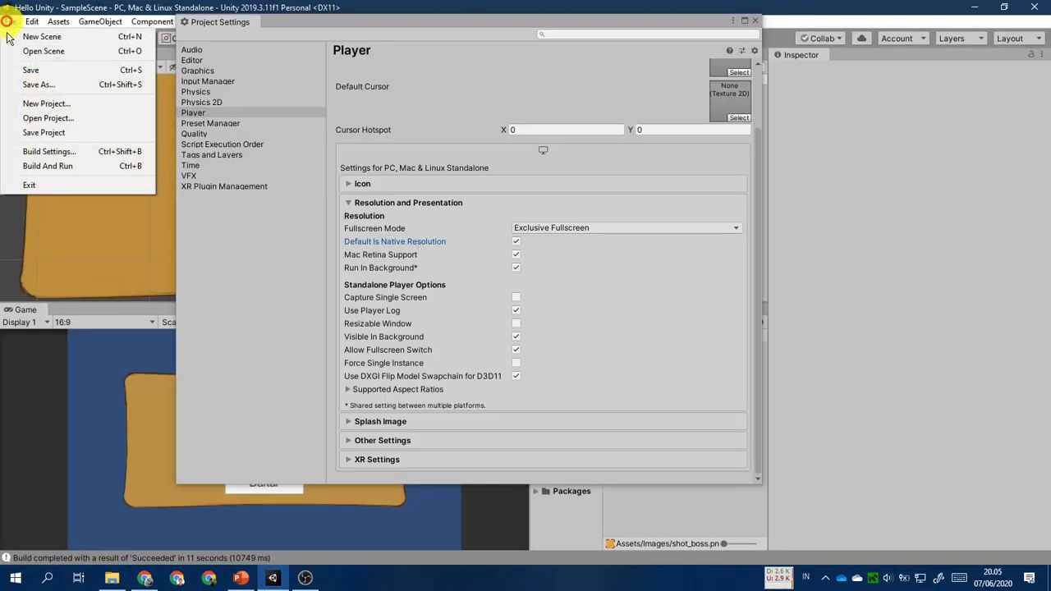
click(118, 152)
drag(536, 110, 688, 147)
click(470, 28)
drag(482, 28, 366, 111)
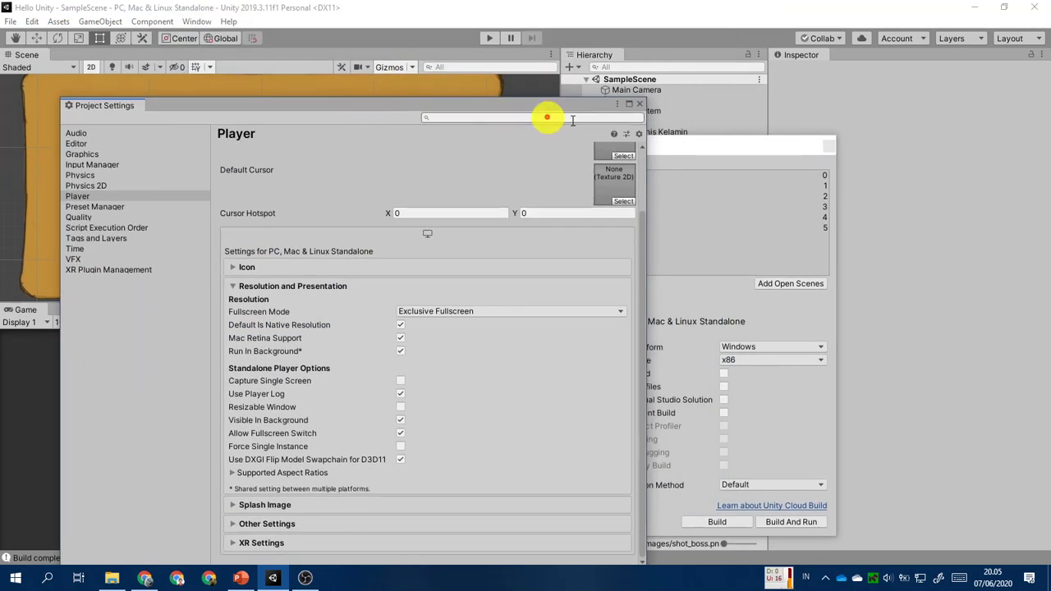
Arrange the Project Settings and Build Settings windows, and build and run the Windows standalone player into the Hasil folder.
drag(457, 112, 450, 51)
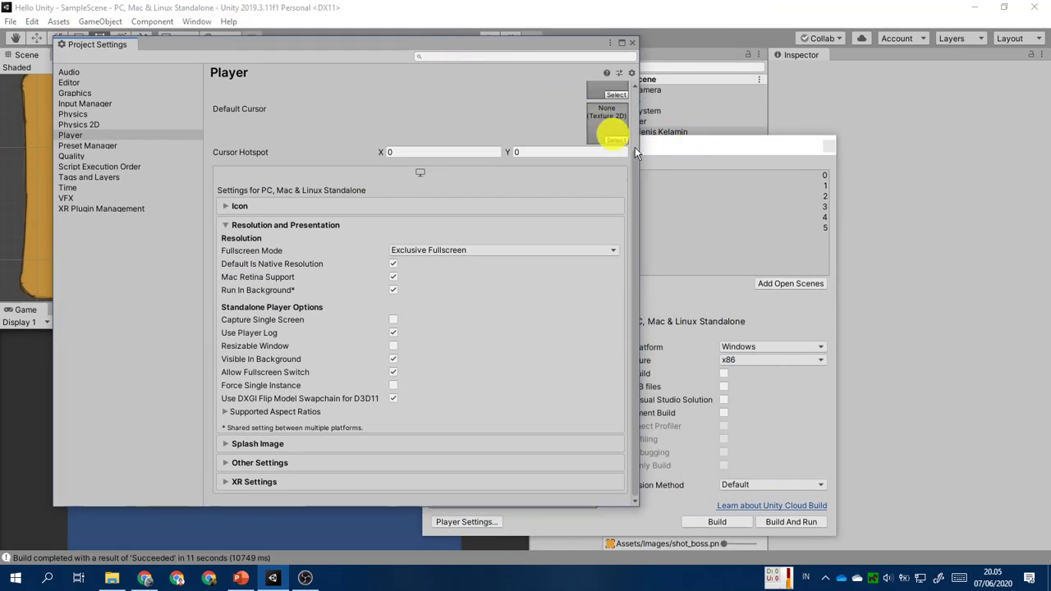
drag(693, 154, 687, 108)
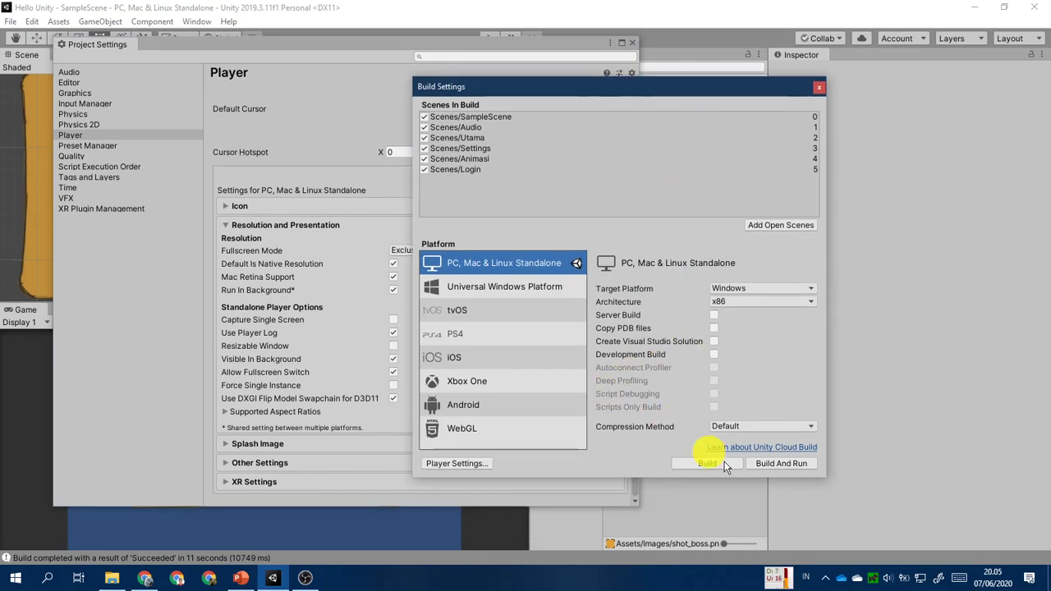
click(793, 463)
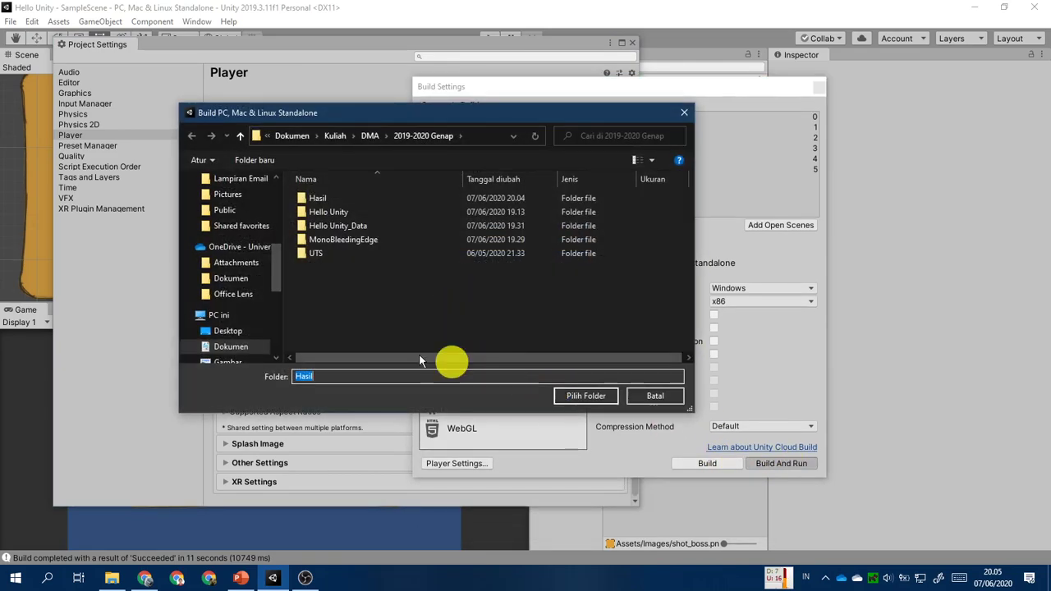
double_click(375, 199)
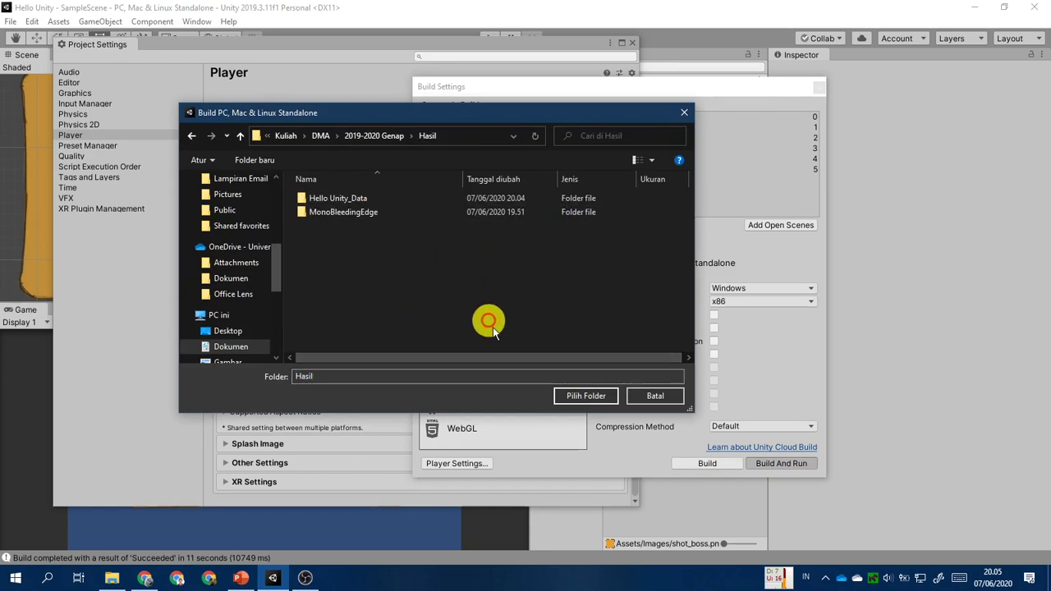
click(584, 397)
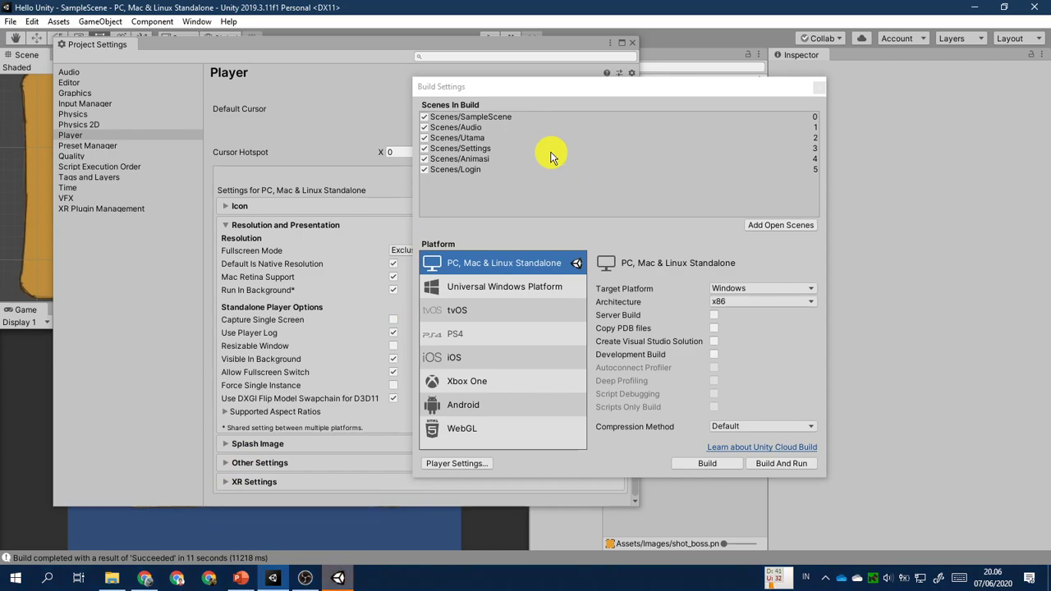
View the running build, quit it and close the Build Settings window.
click(342, 577)
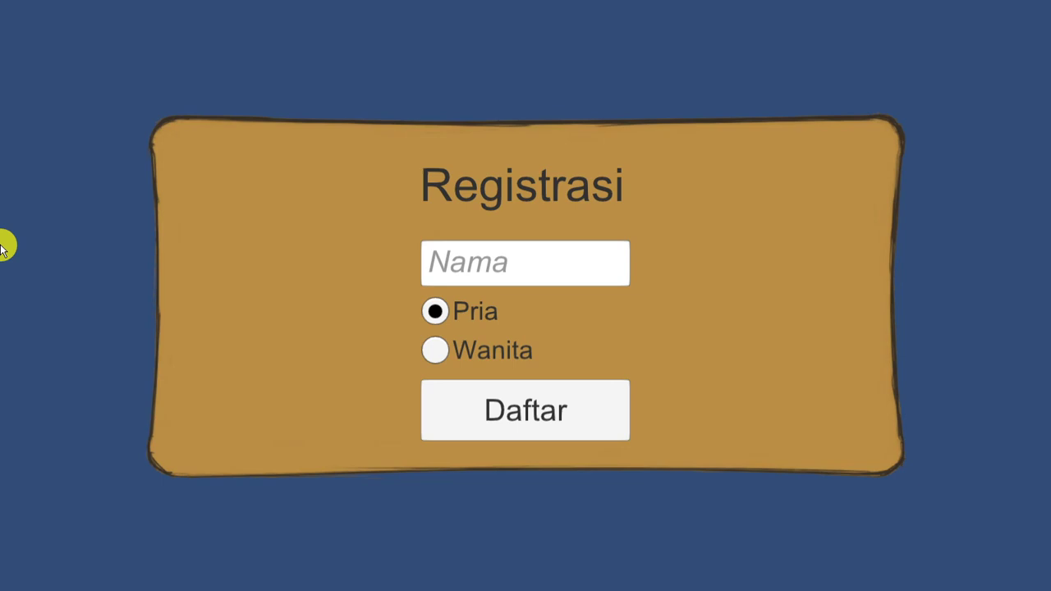
key(alt+F4)
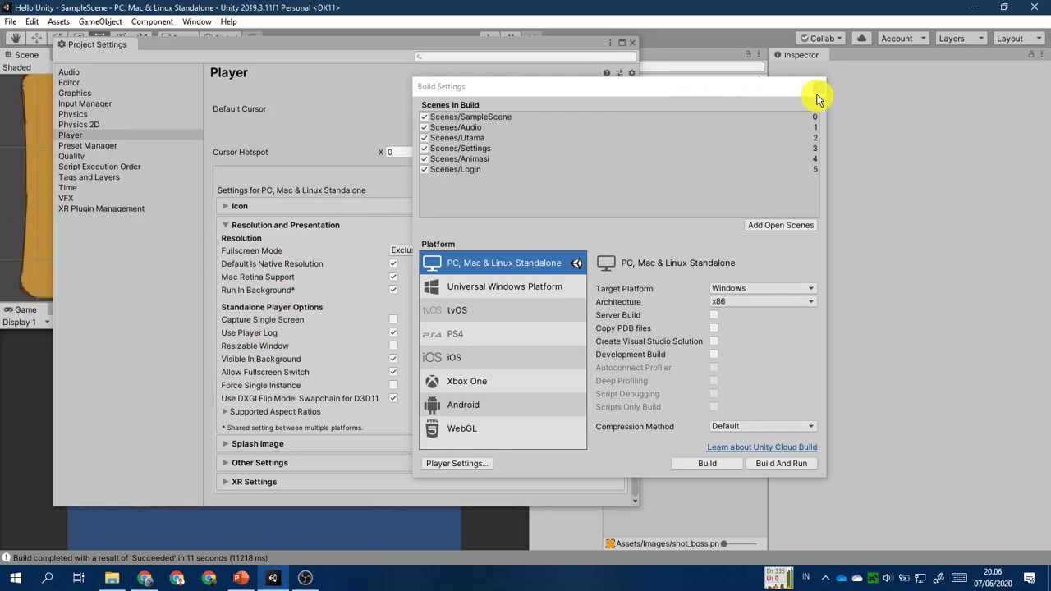
click(819, 85)
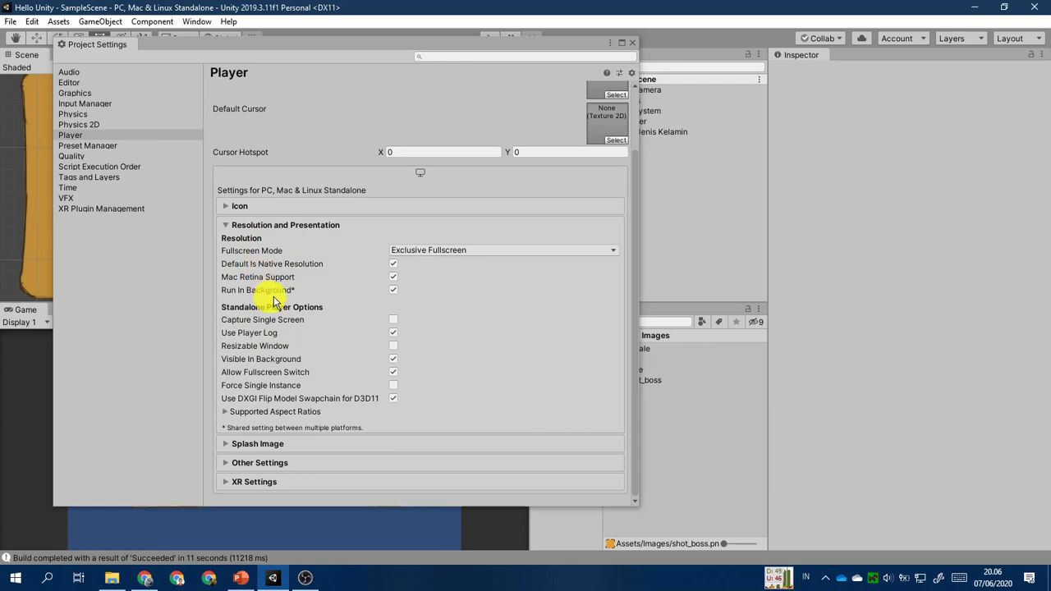
Advance the PowerPoint slides to Run in Background and Capture Single Screen, and compare their explanations with the Player settings in Unity.
mouse_move(241, 579)
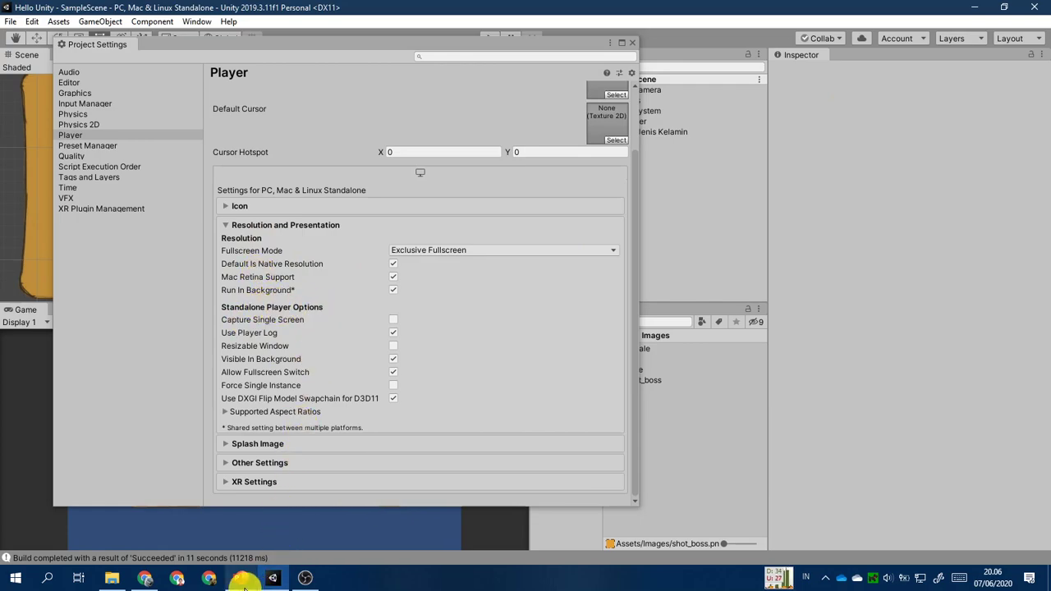
click(284, 534)
click(435, 322)
click(434, 322)
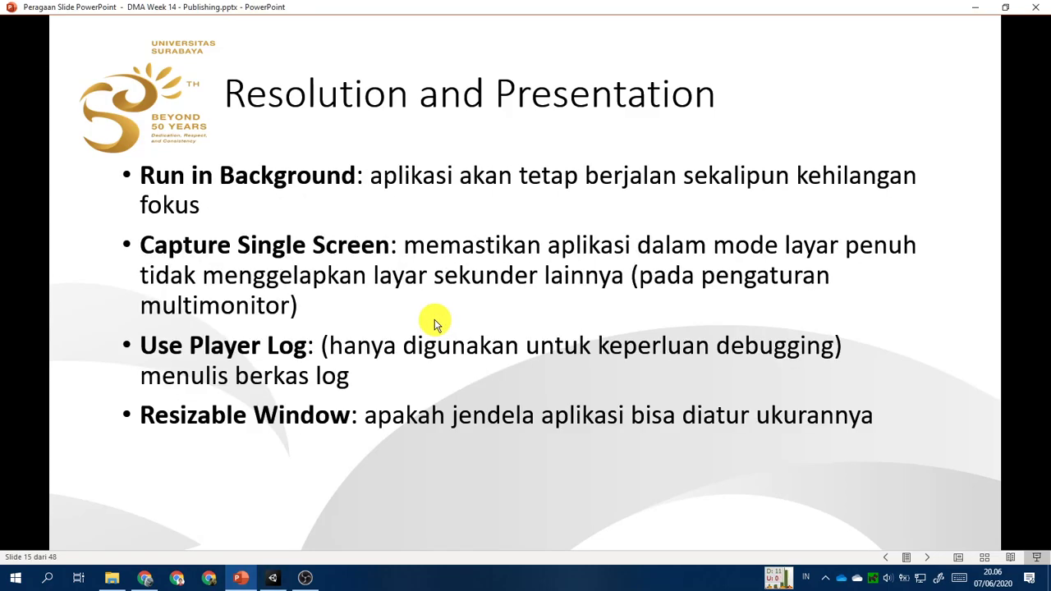
click(273, 578)
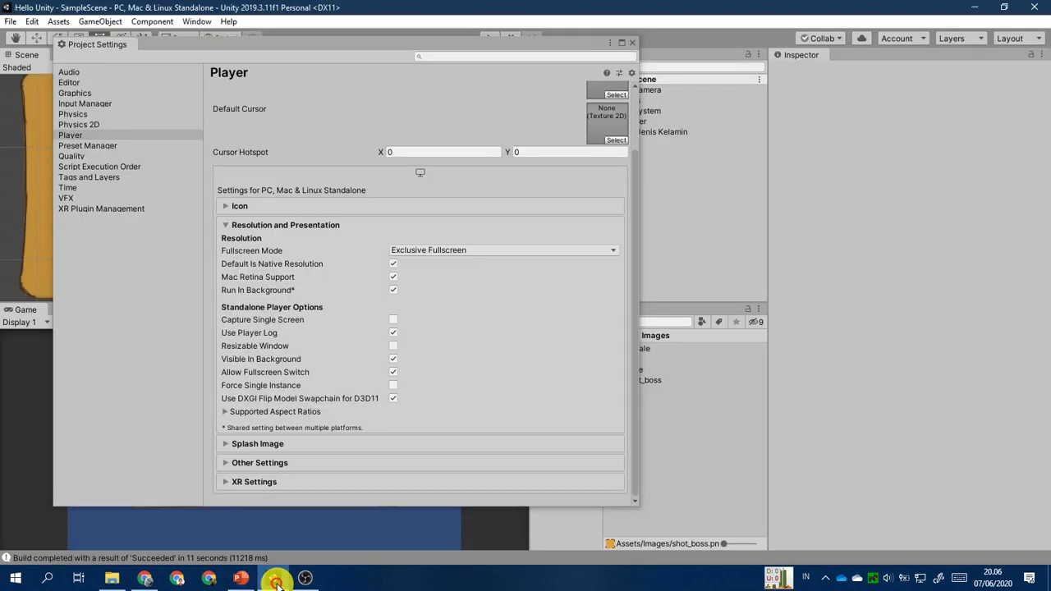
click(240, 578)
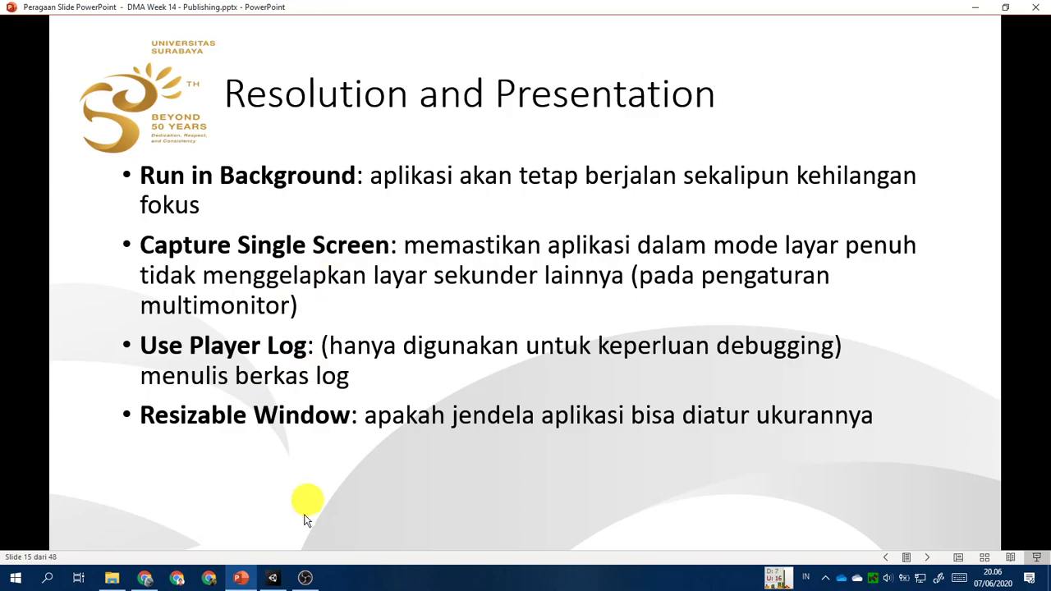
click(278, 577)
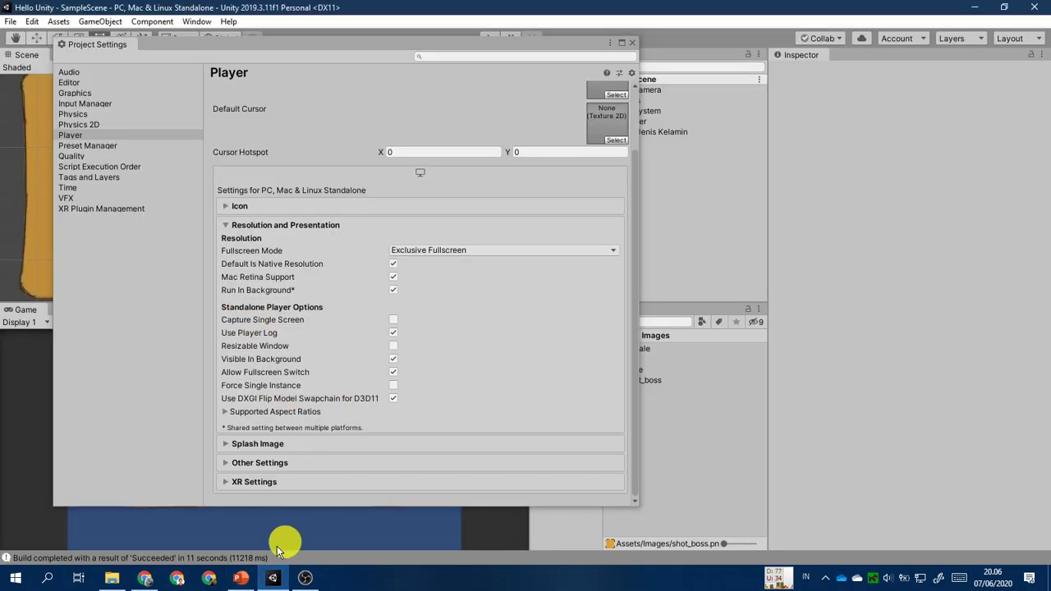
click(240, 579)
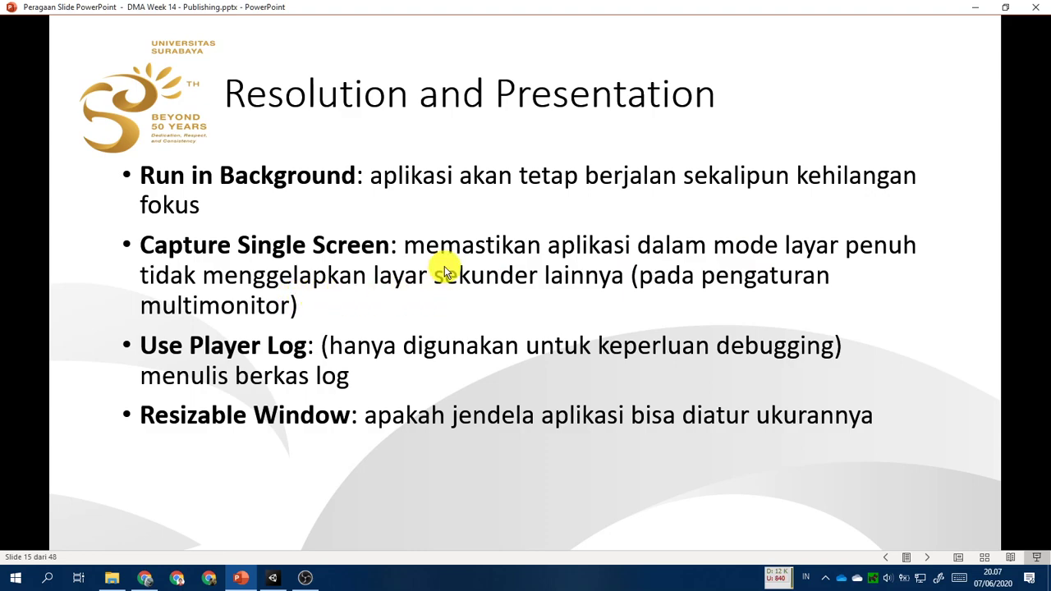
click(304, 576)
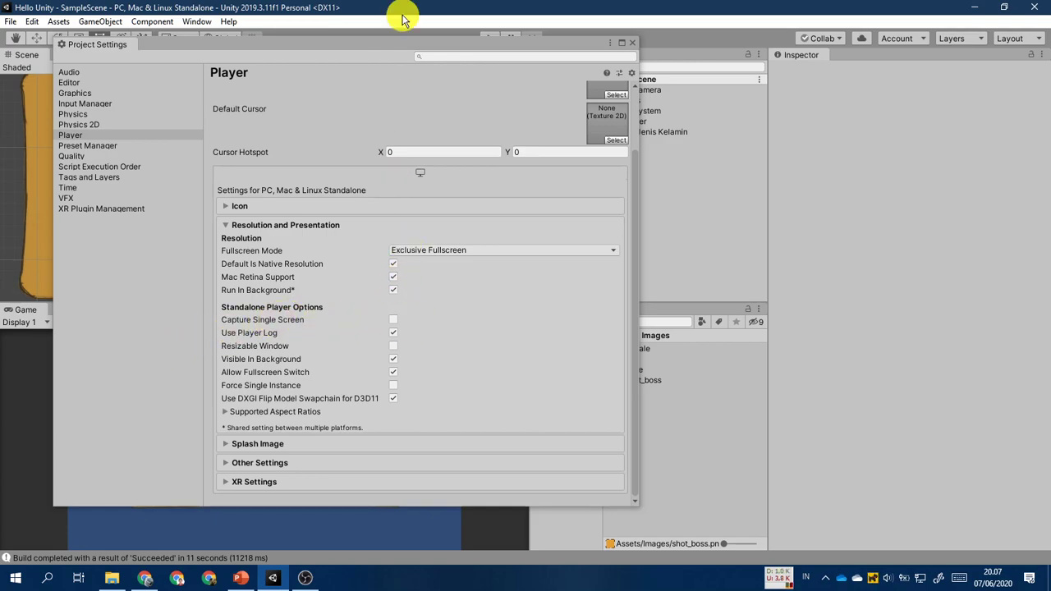
Move the Project Settings window aside, and toggle Use Player Log off and back on.
drag(398, 47, 579, 58)
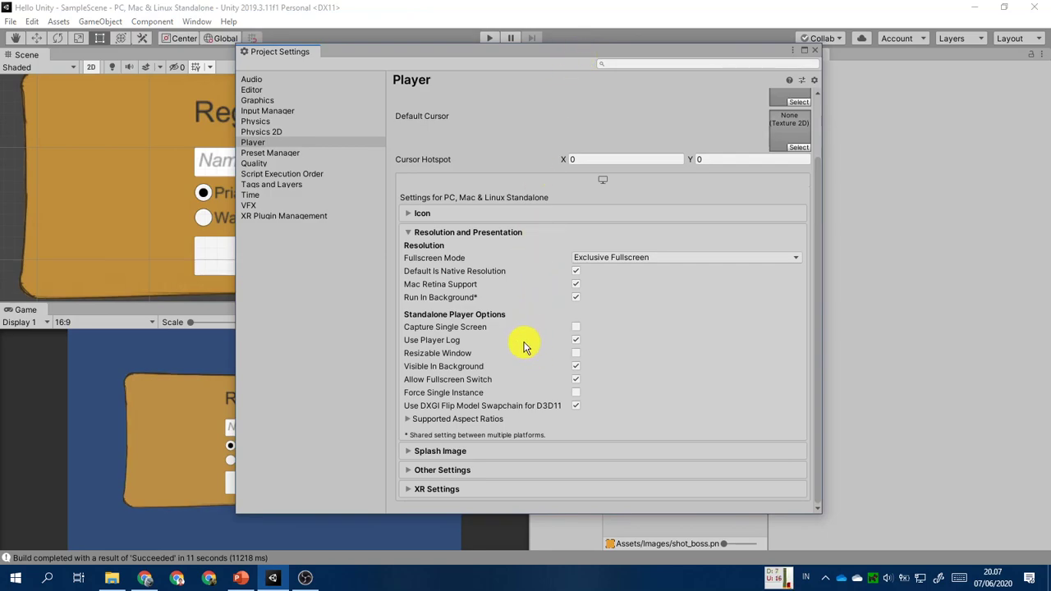
click(576, 340)
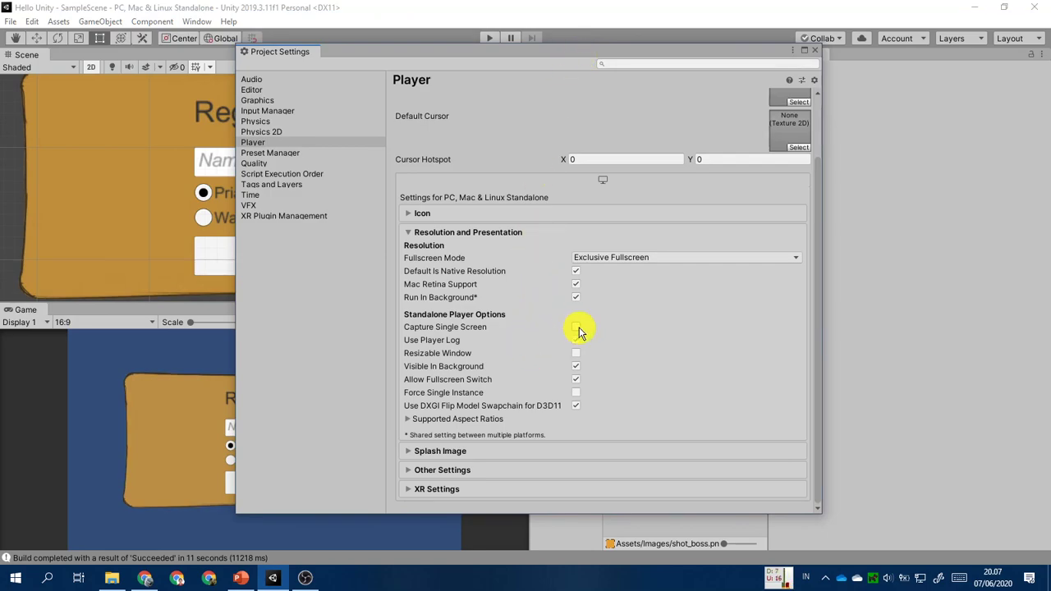
click(576, 340)
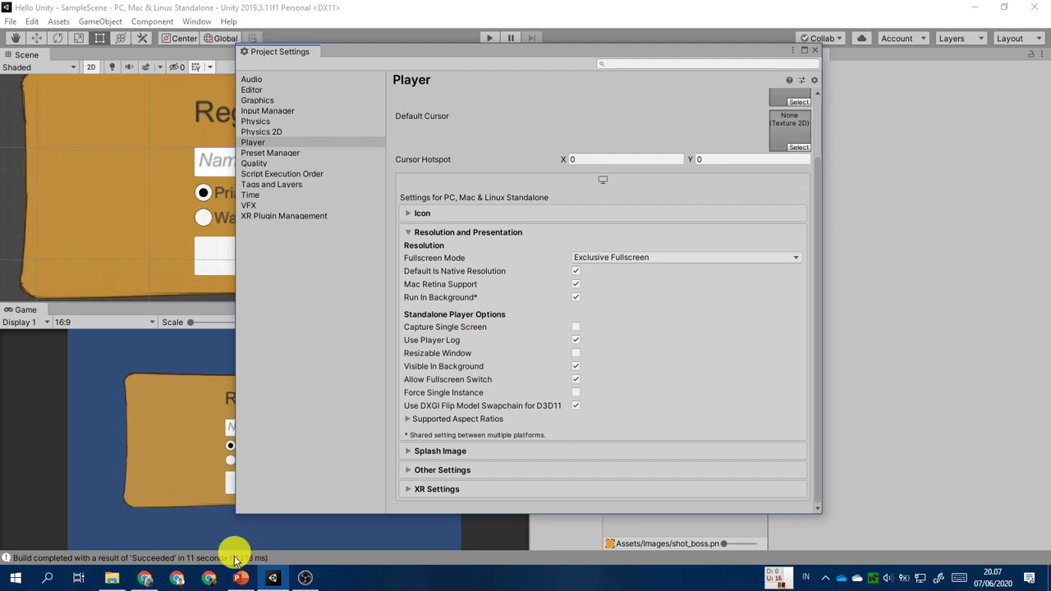
Review the PowerPoint explanations of Use Player Log and Resizable Window alongside the Standalone Player Options in Unity.
click(245, 580)
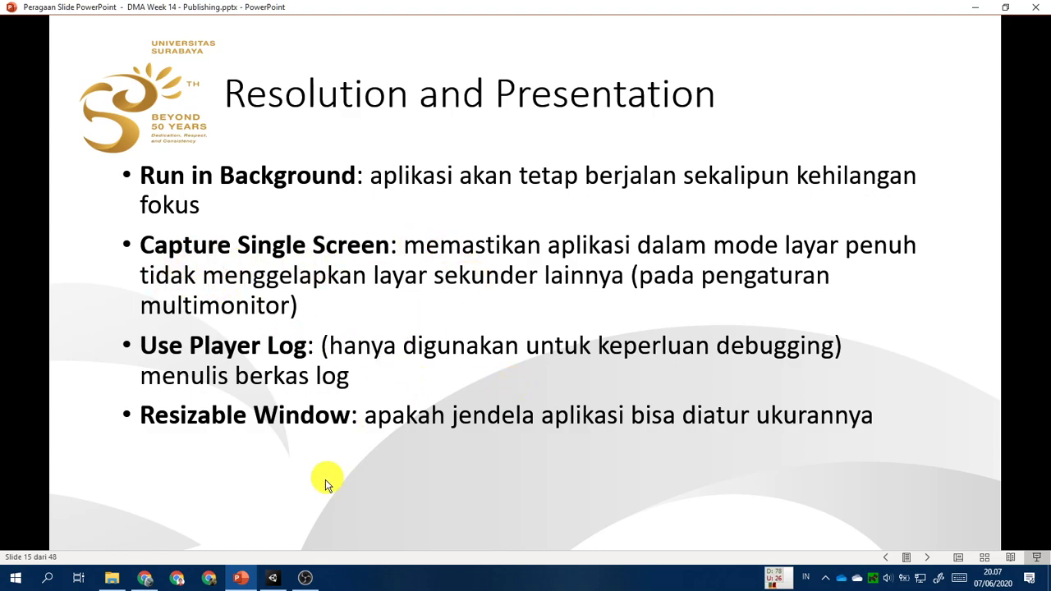
click(273, 578)
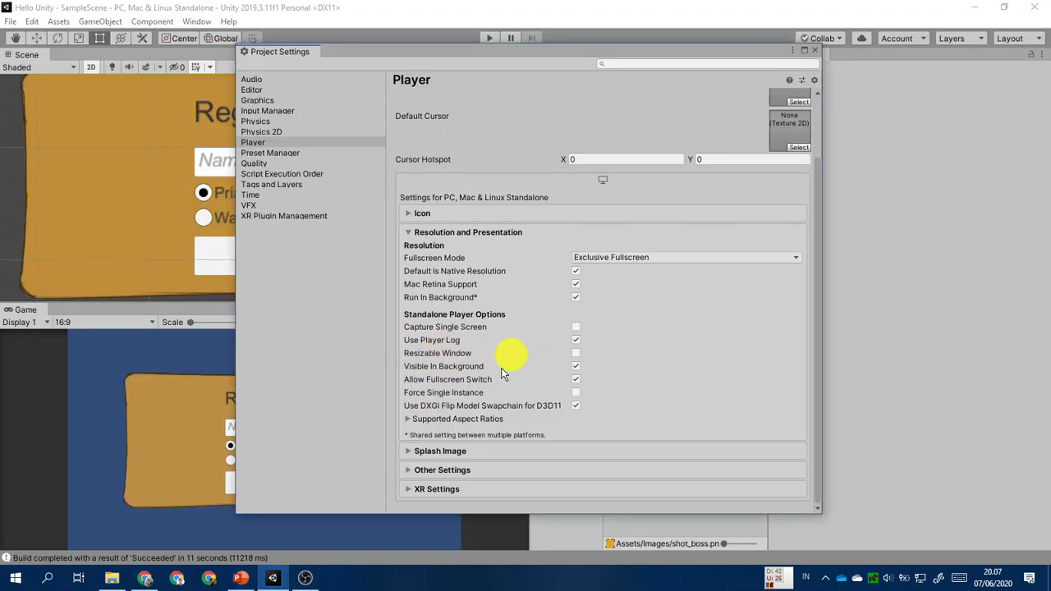
click(241, 577)
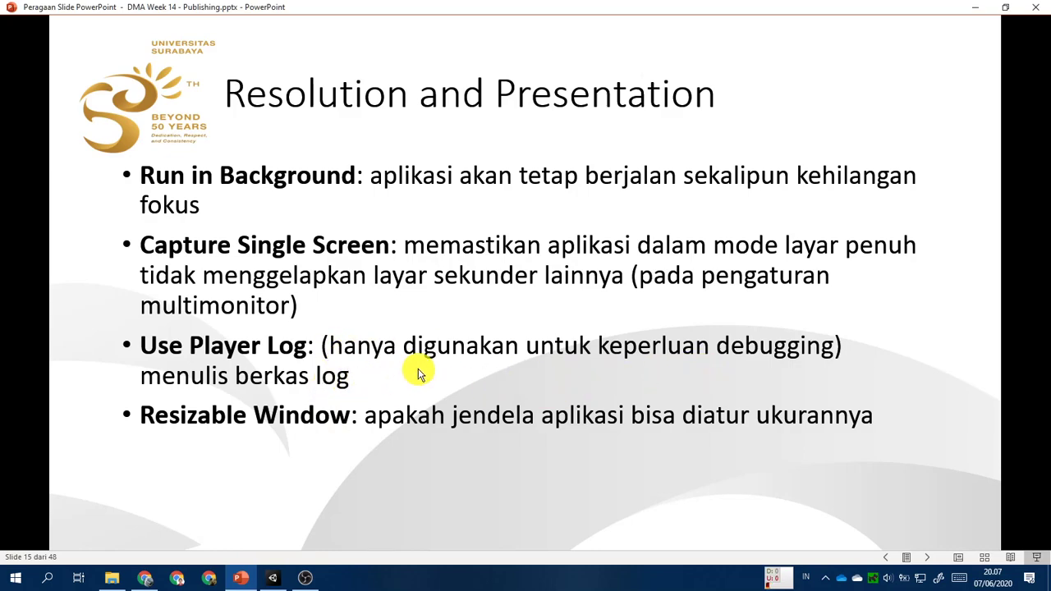
click(274, 580)
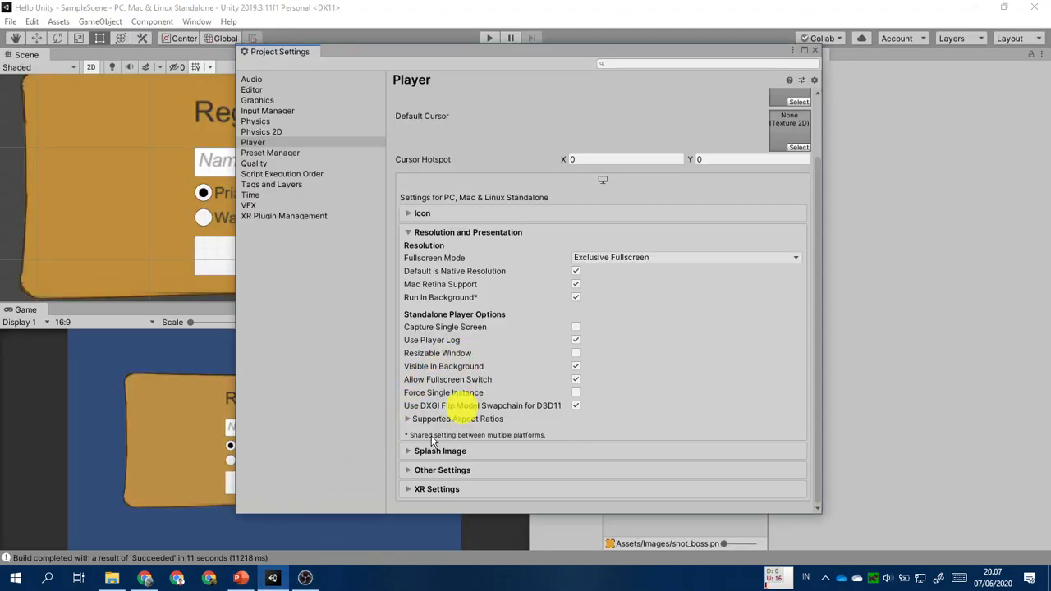
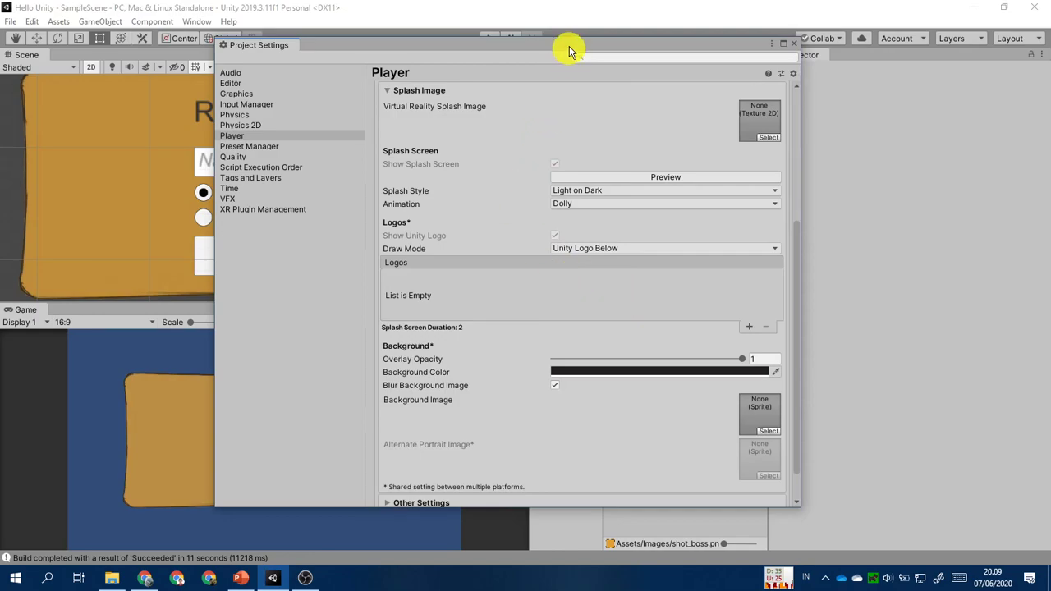
Read the PowerPoint slide on the Splash Image Preview option and return to the Player settings in Unity.
drag(570, 47, 577, 31)
click(246, 579)
click(345, 409)
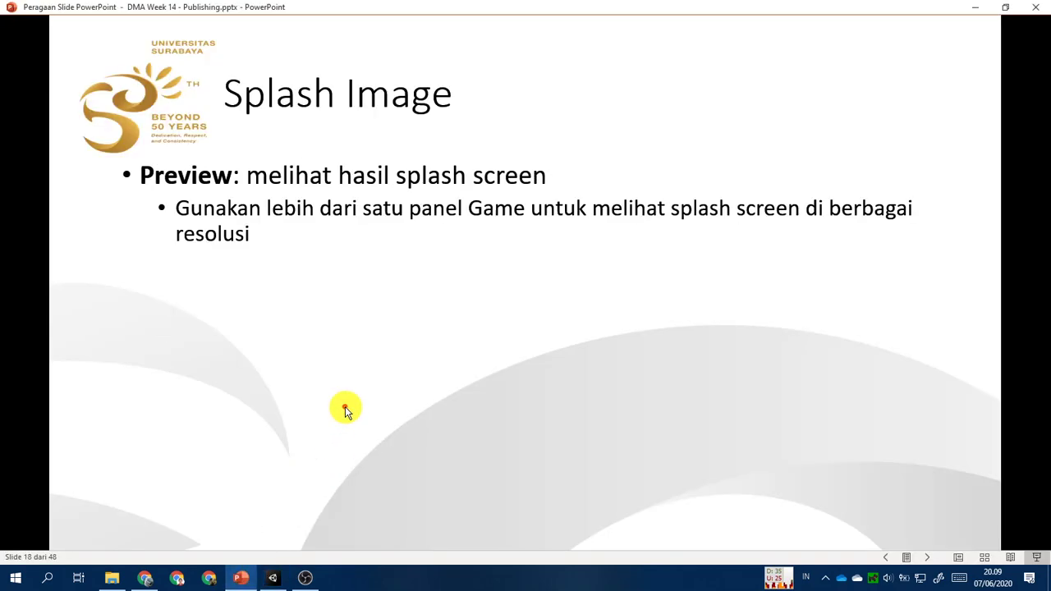
click(273, 578)
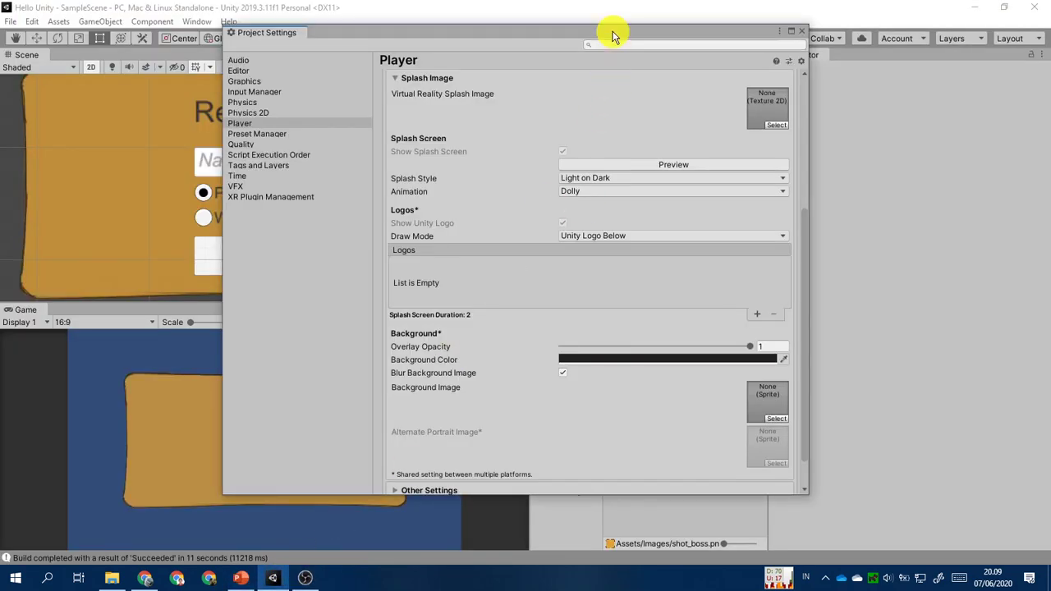
Move the Project Settings window clear of the Game view and preview the splash screen.
drag(615, 31, 828, 35)
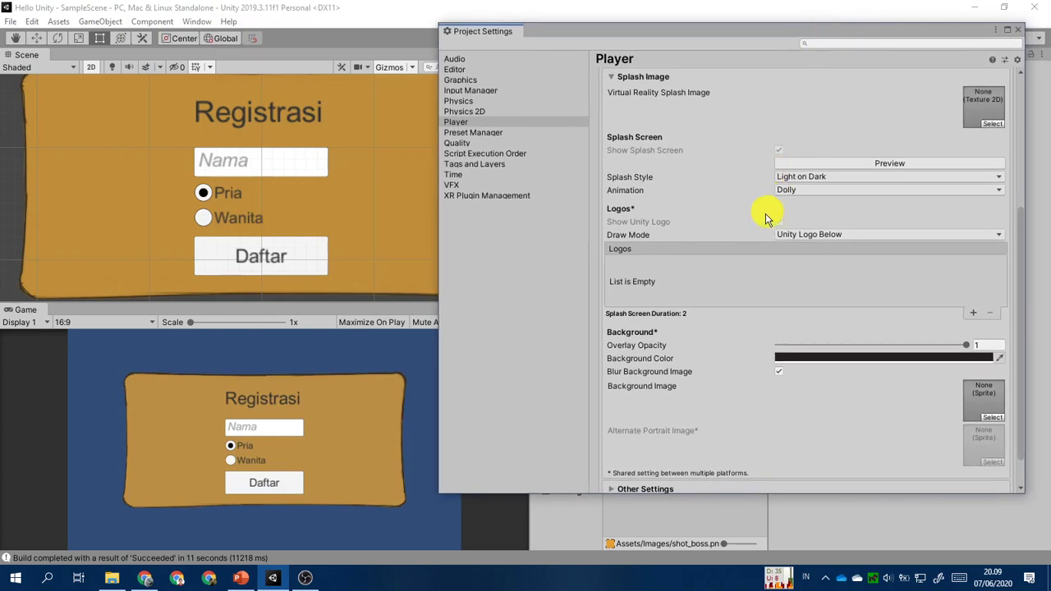
click(807, 163)
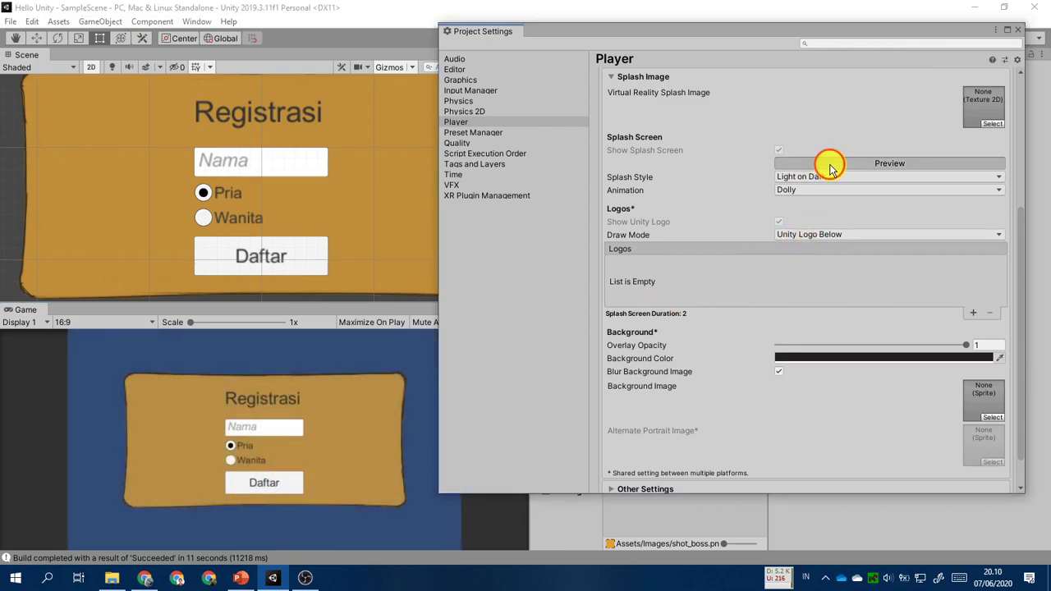
click(824, 166)
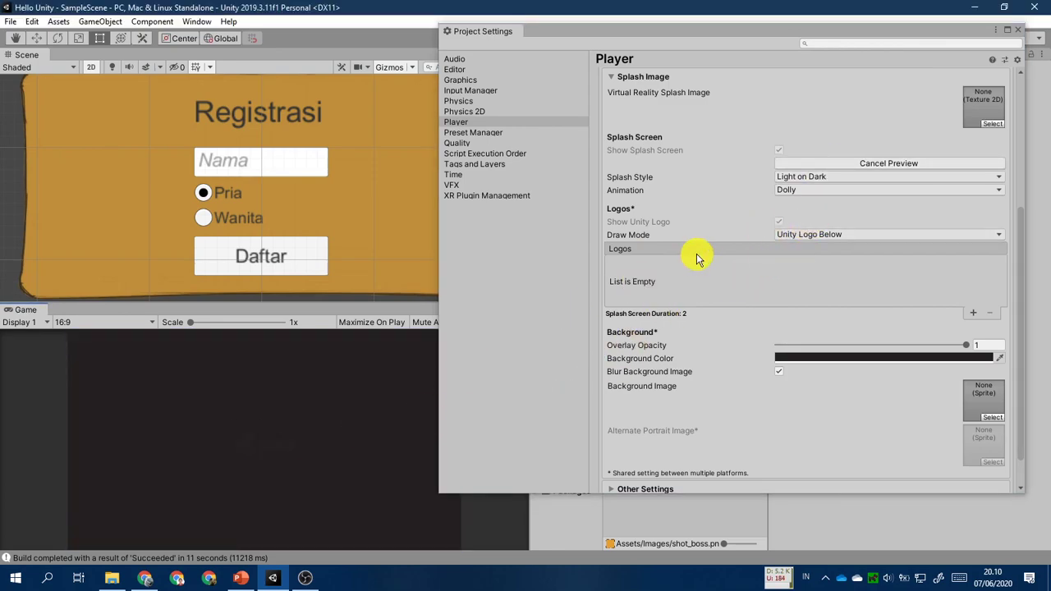
Advance the PowerPoint slides to the Splash Style explanation and return to Unity's Splash Image settings.
click(243, 579)
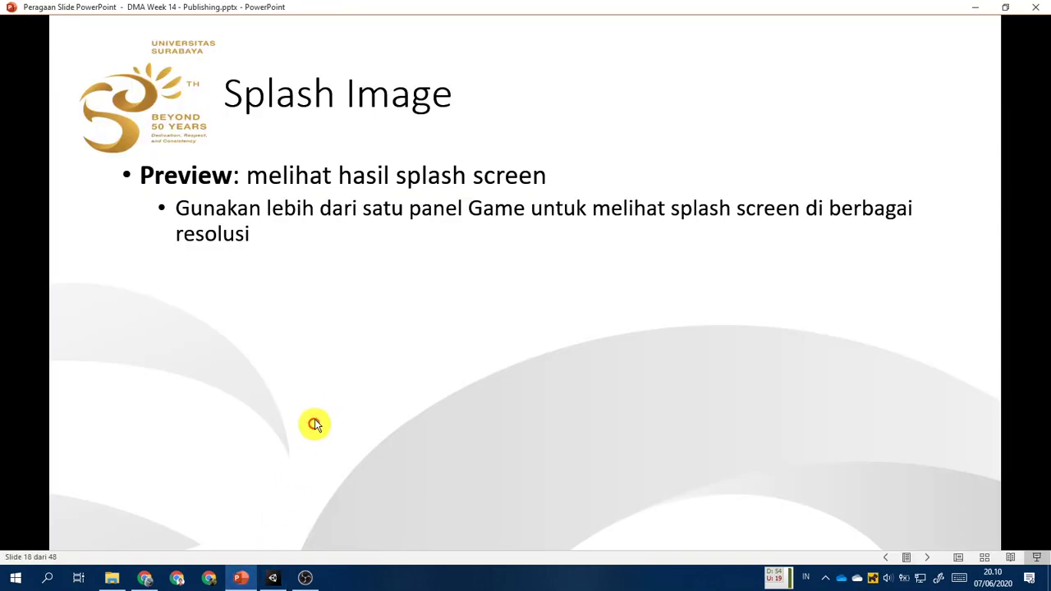
click(317, 413)
click(317, 413)
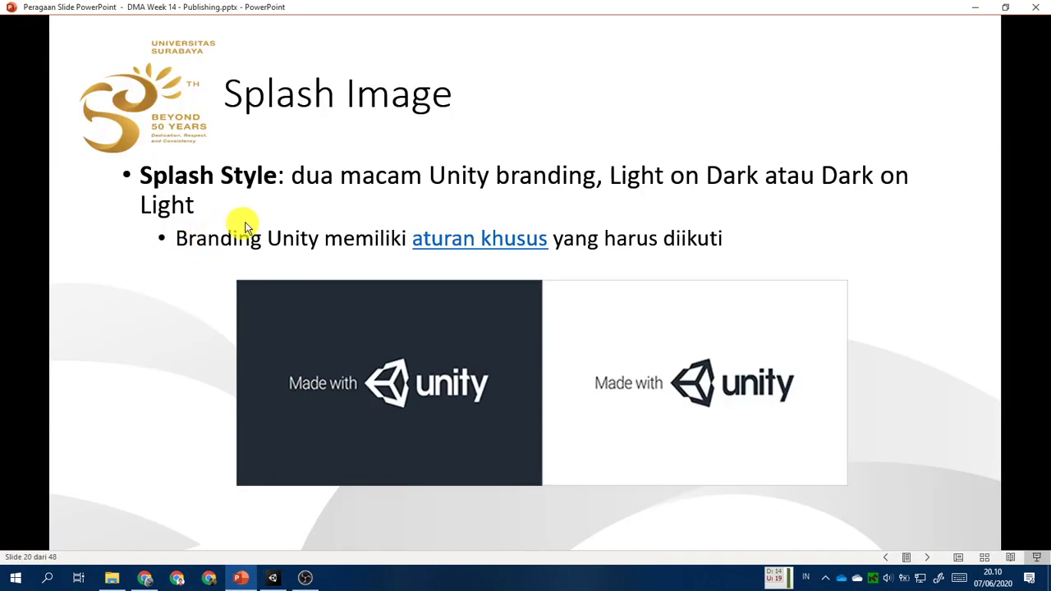
click(276, 577)
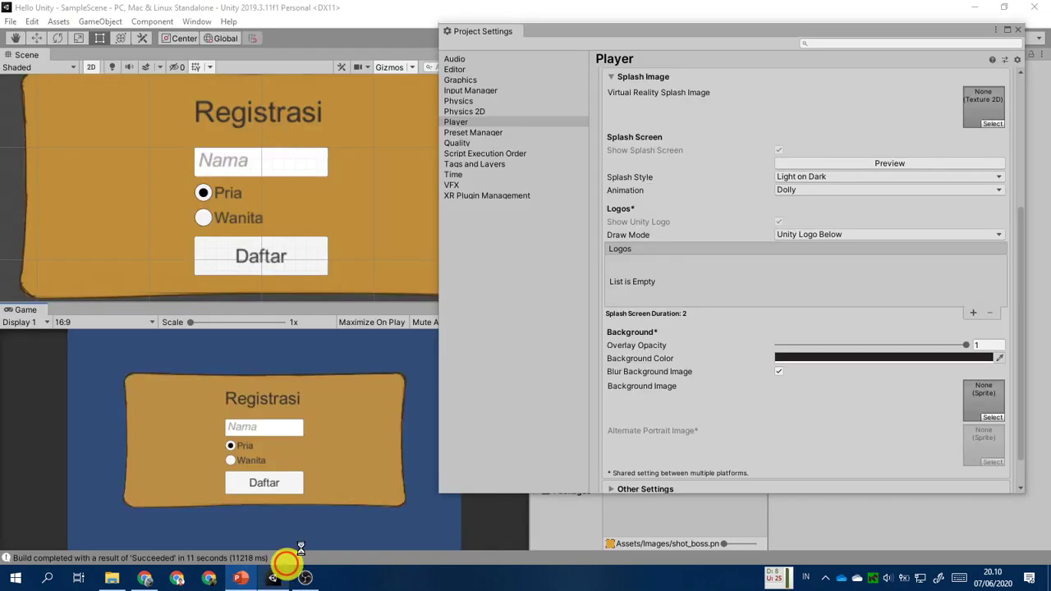
Keep Splash Style at Light on Dark and preview the splash screen in the Game view.
click(870, 178)
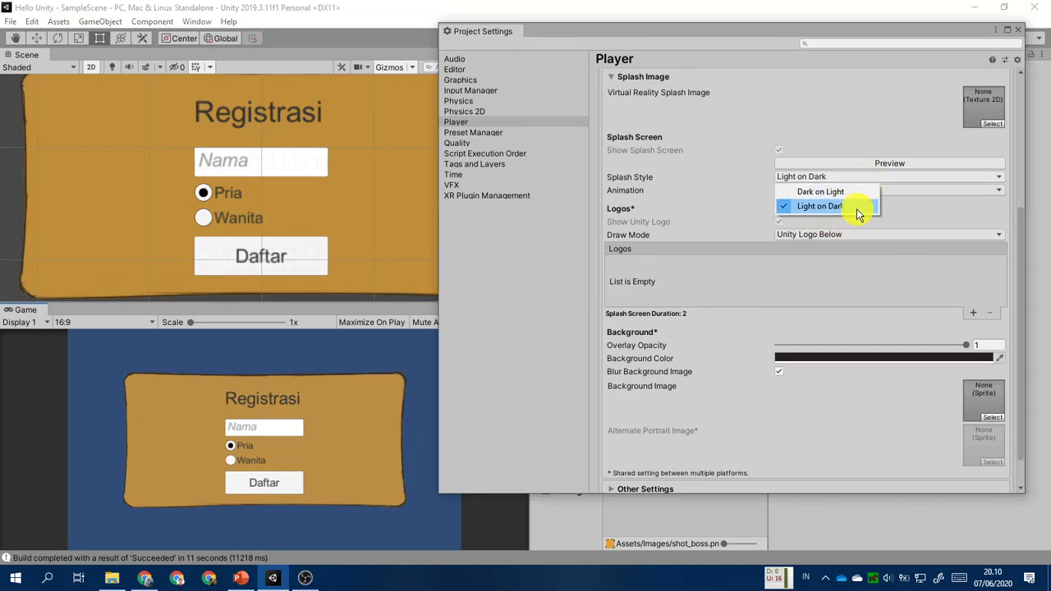
click(857, 209)
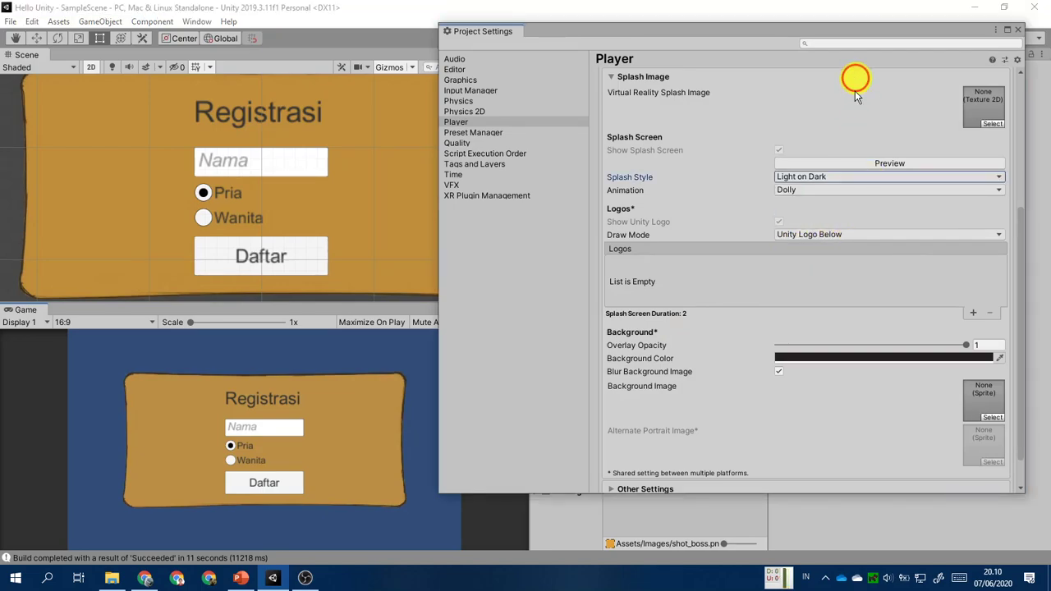
click(880, 164)
click(227, 411)
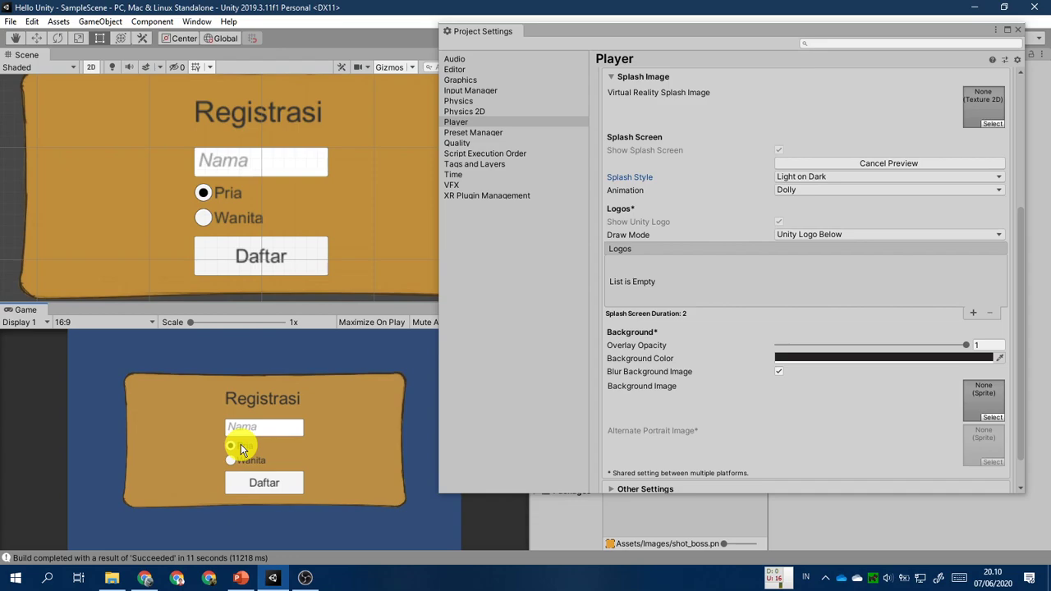
Preview the splash screen with Splash Style set to Dark on Light, and restore the style to Light on Dark.
click(810, 175)
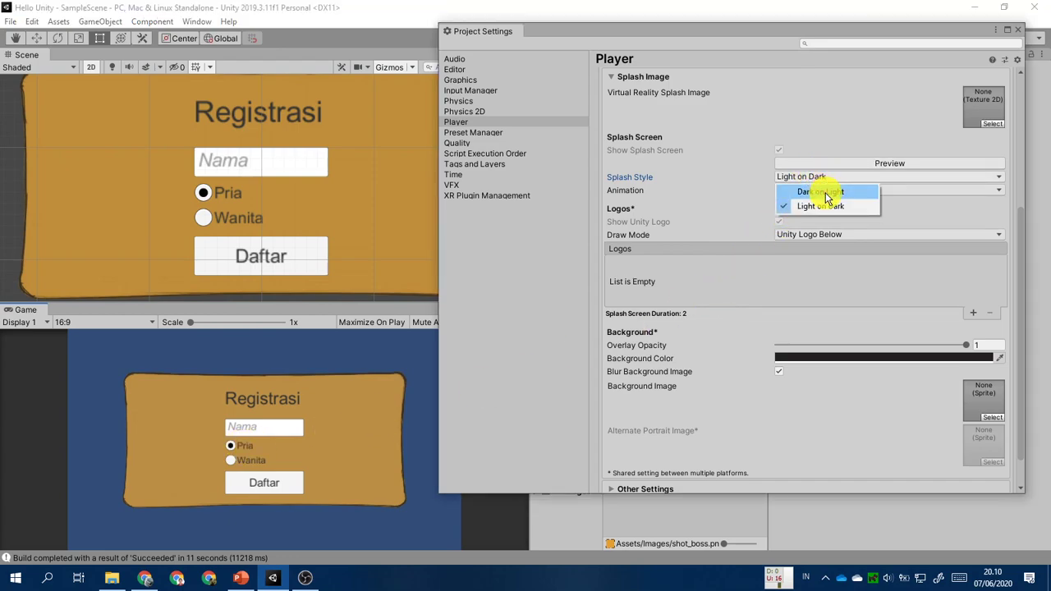
click(811, 194)
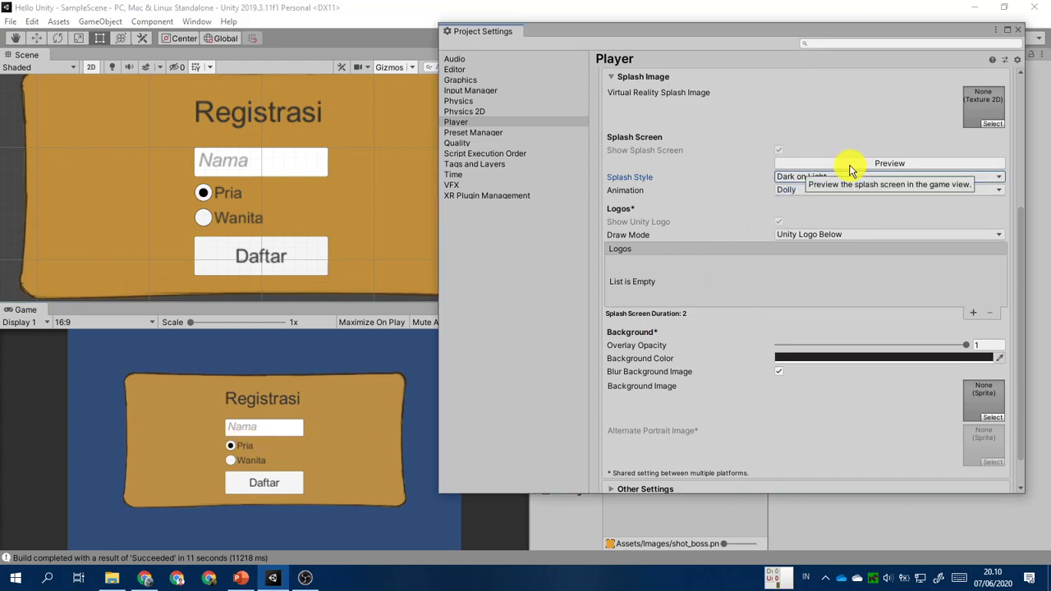
click(856, 161)
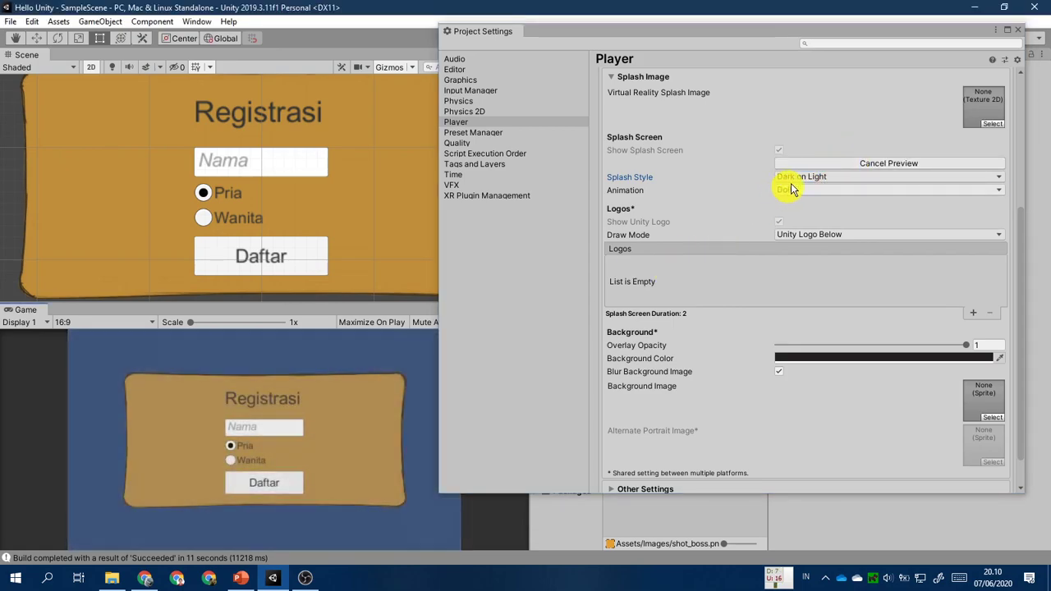
click(843, 165)
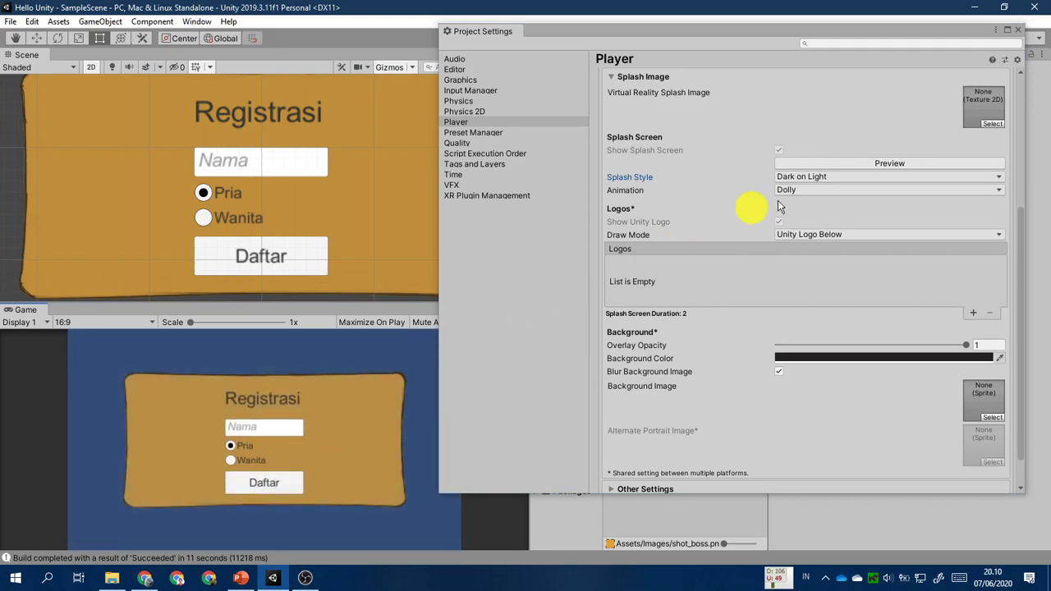
click(830, 185)
click(825, 205)
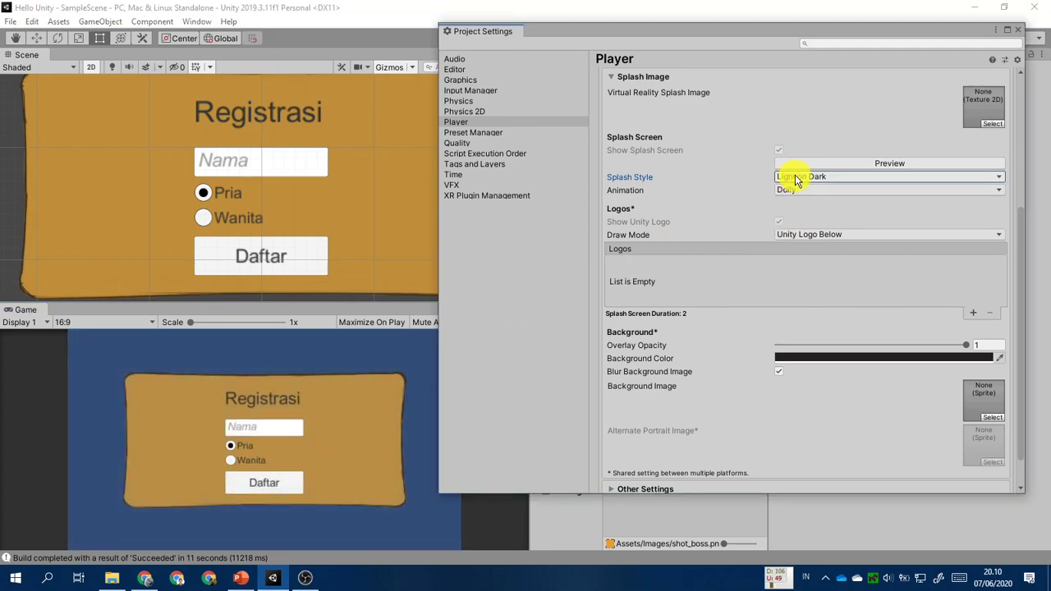
Advance the PowerPoint slides to the Animation and Draw Mode explanation and return to Unity's Splash Image settings.
click(240, 578)
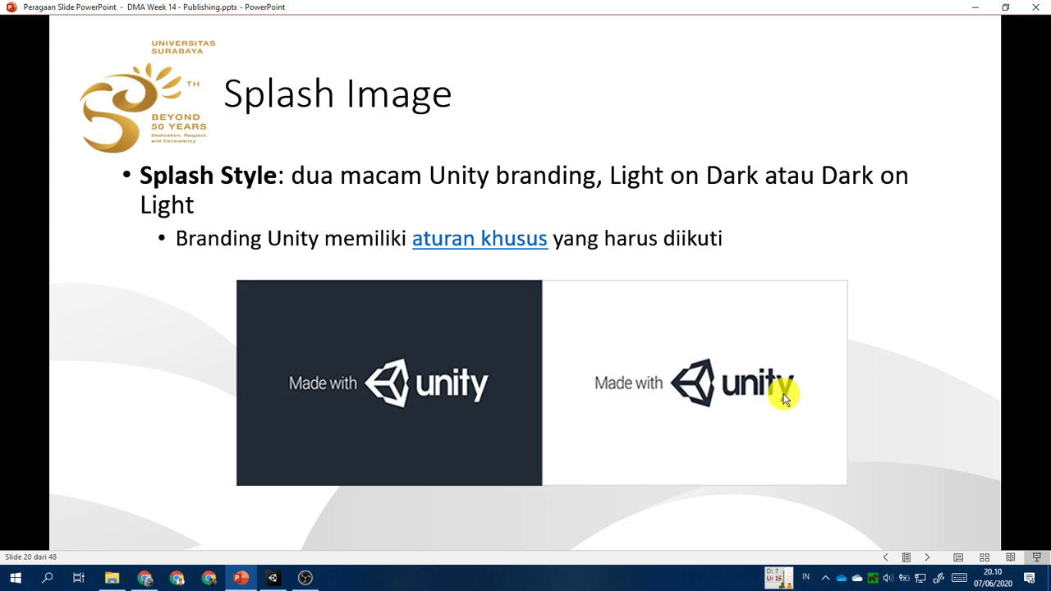
click(390, 410)
click(272, 578)
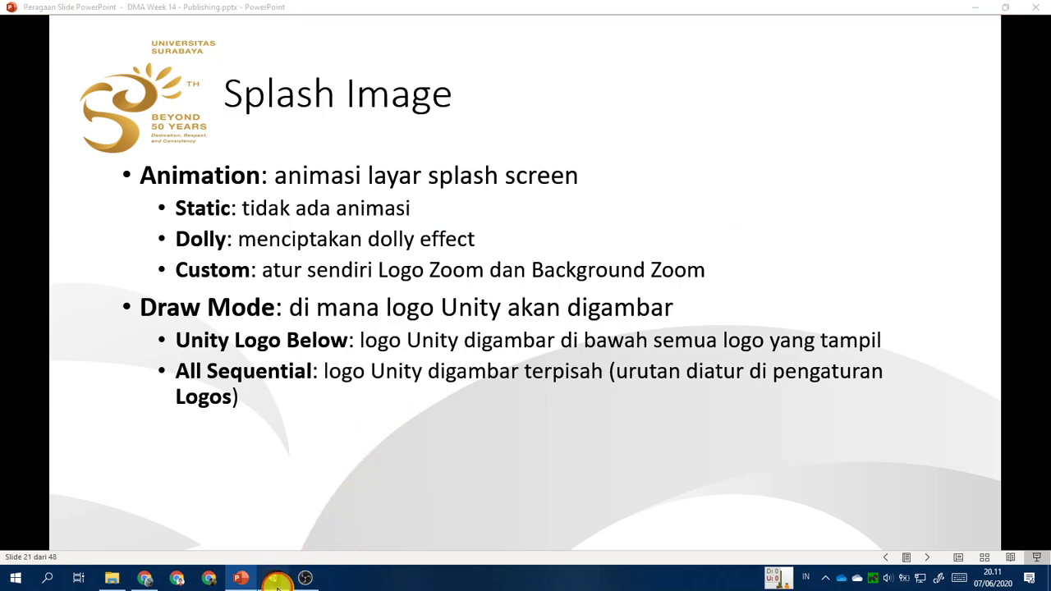
Check the splash Animation options, keep Dolly, and preview the splash screen in the Game view.
click(828, 191)
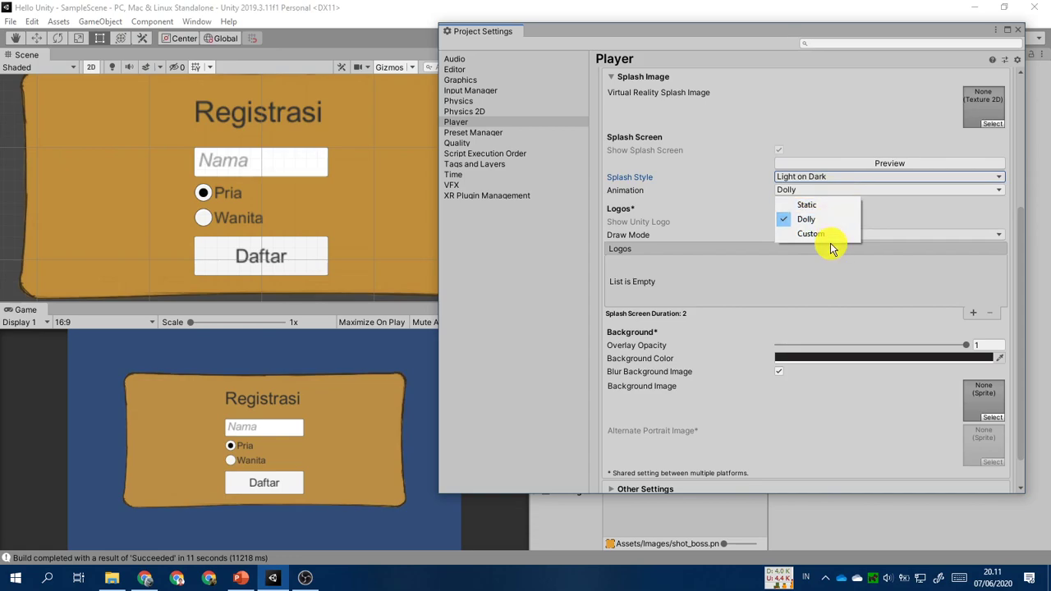
click(803, 131)
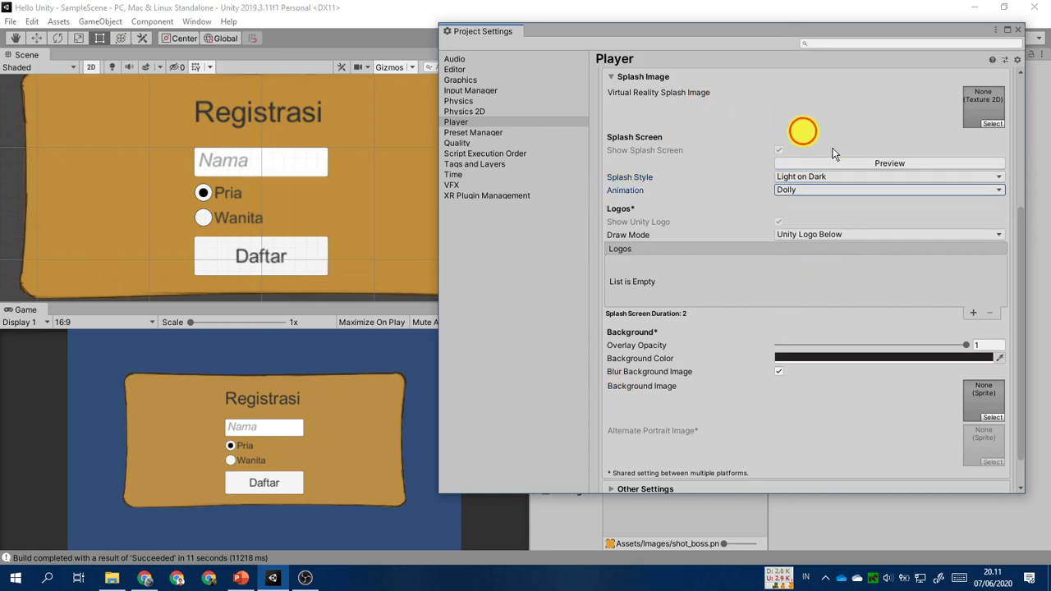
click(890, 166)
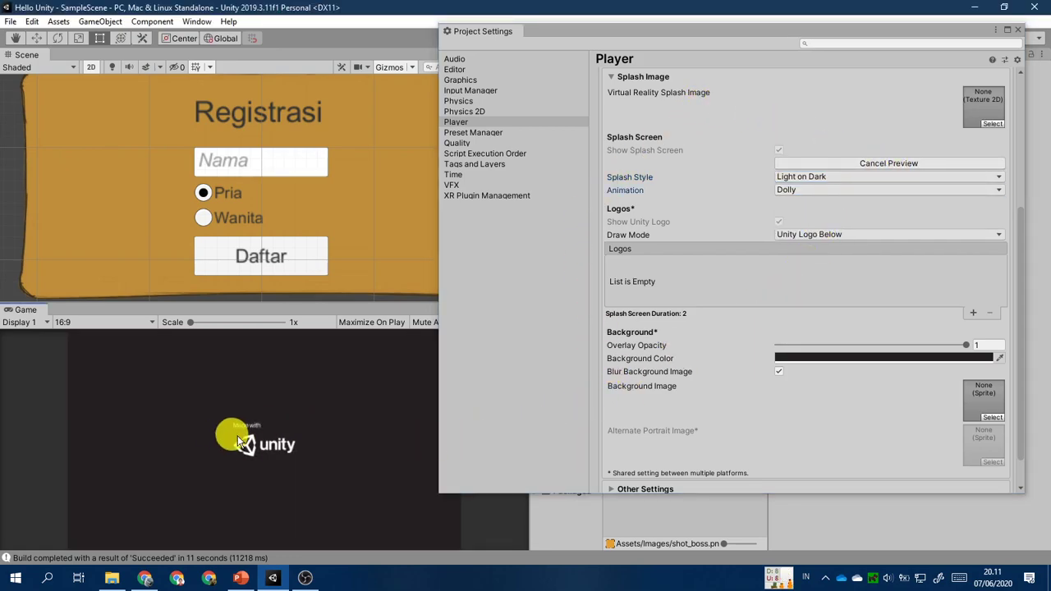
Review the PowerPoint slide on Draw Mode and check the Draw Mode options in Unity's Splash Image settings.
key(alt+Tab)
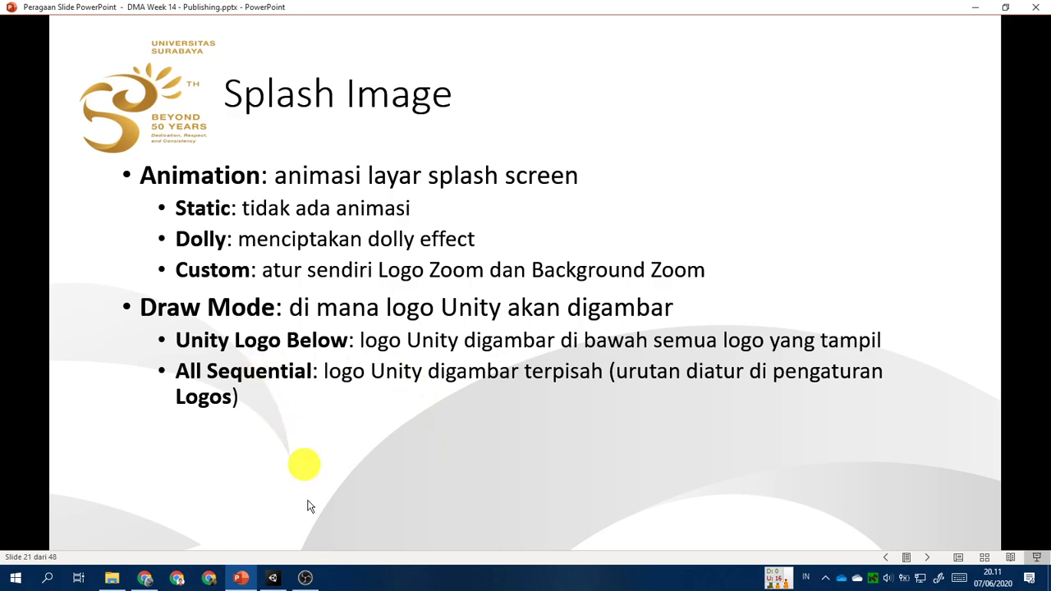
click(272, 578)
click(864, 237)
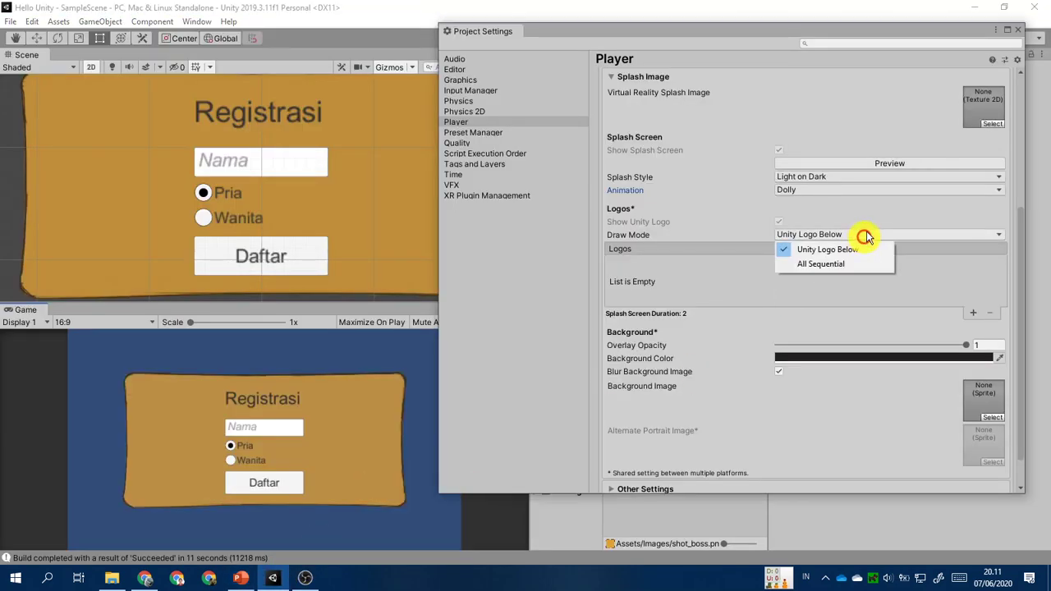
Switch the splash Animation to Custom to inspect its zoom options and restore it to Dolly.
click(873, 192)
click(878, 192)
click(832, 234)
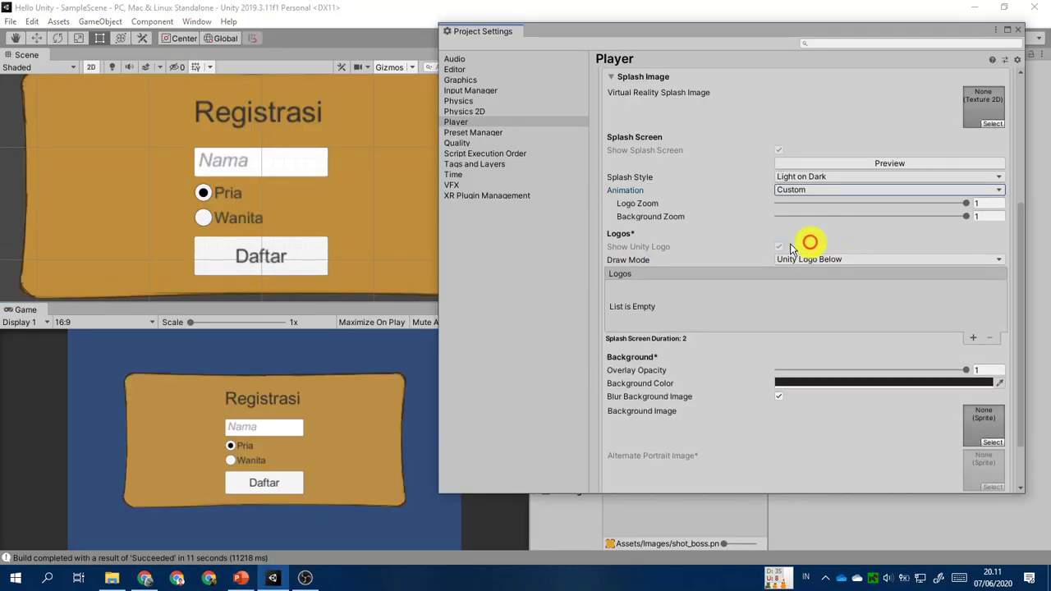
click(871, 194)
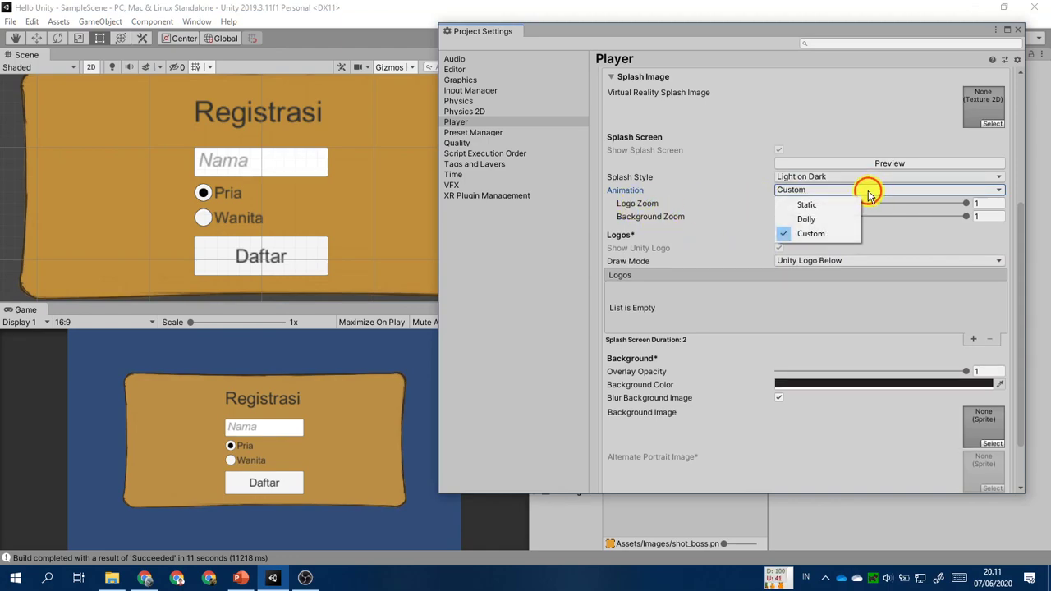
click(844, 218)
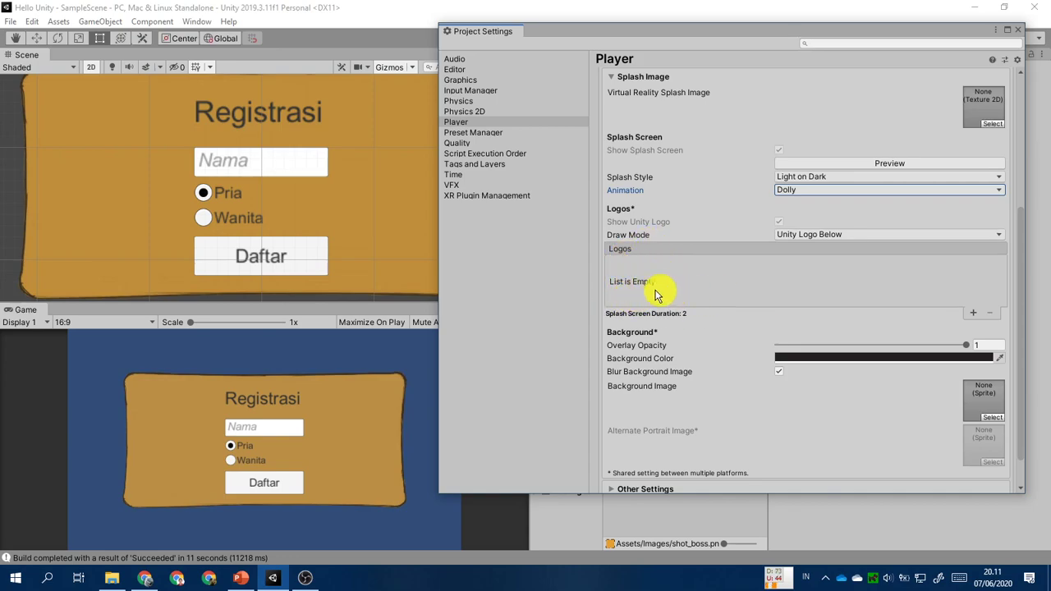
Add an entry to the splash Logos list and move the Project Settings window clear of the Images assets.
click(974, 313)
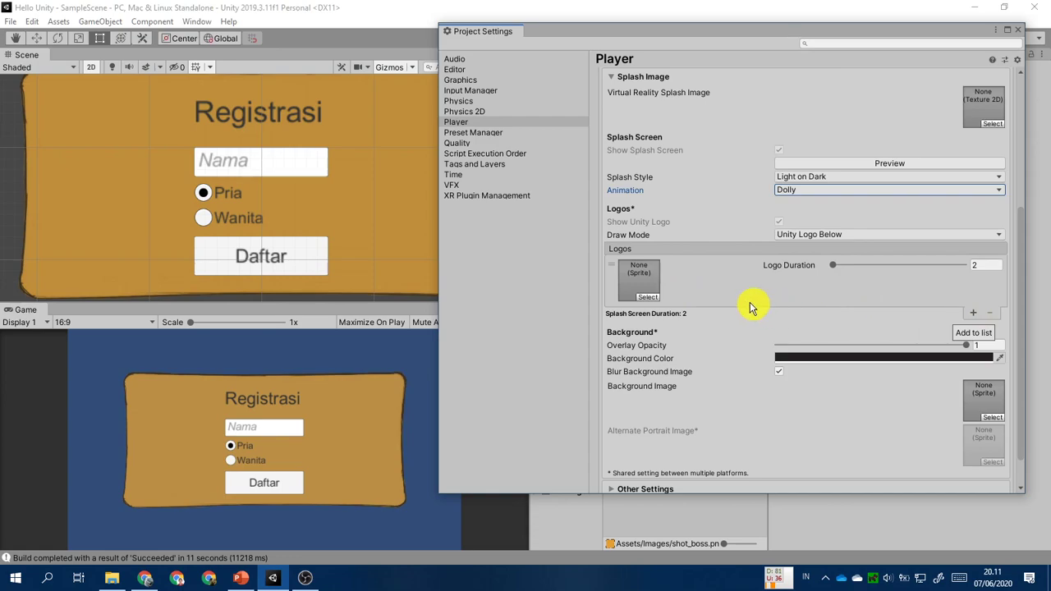
drag(721, 34, 260, 28)
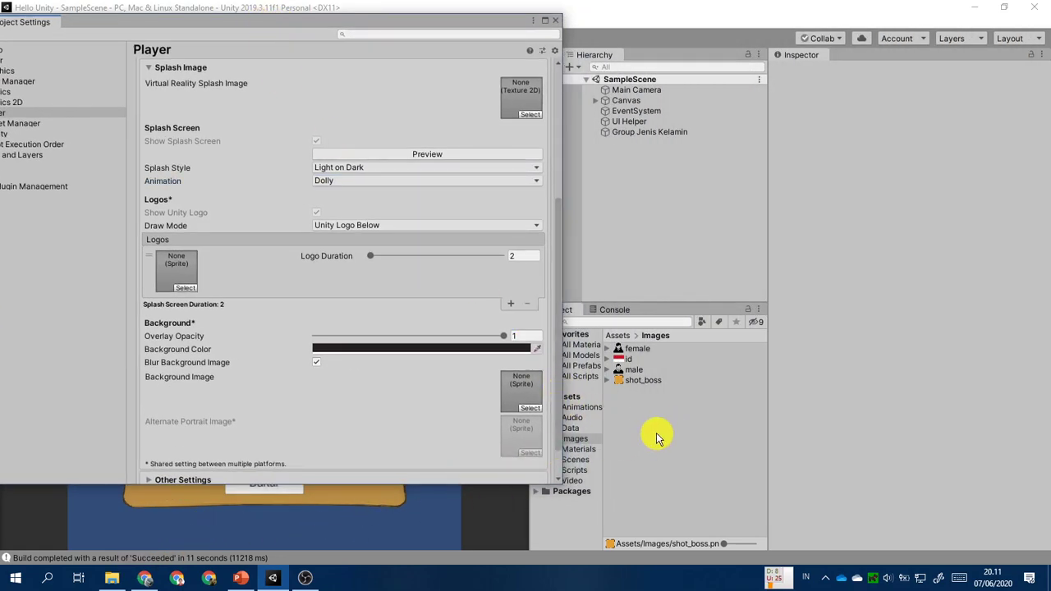
Switch to File Explorer and open the Ubaya-OfficialLogo folder inside Kuliah.
click(113, 574)
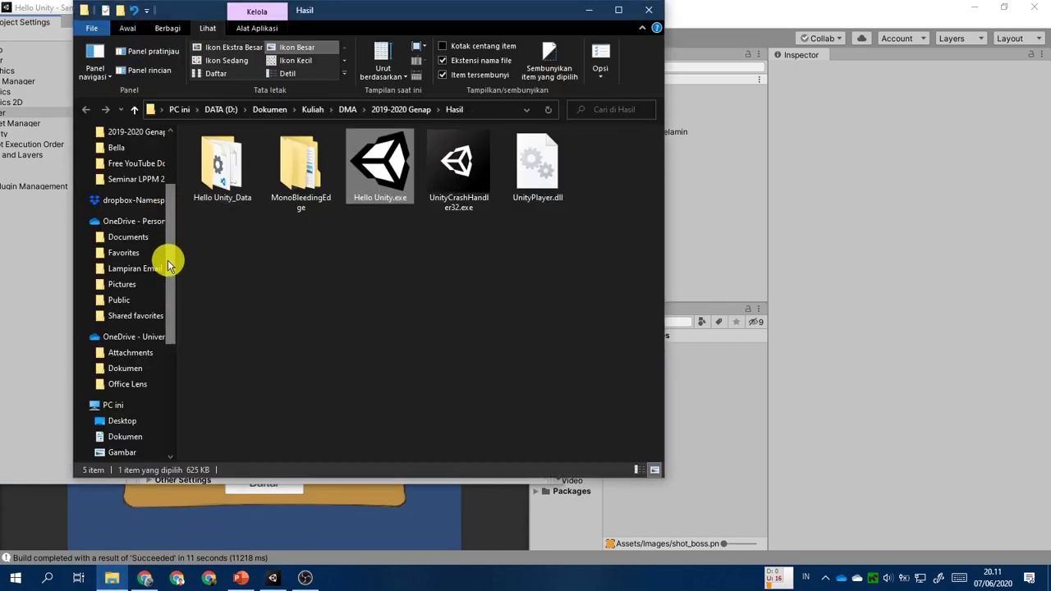
click(312, 111)
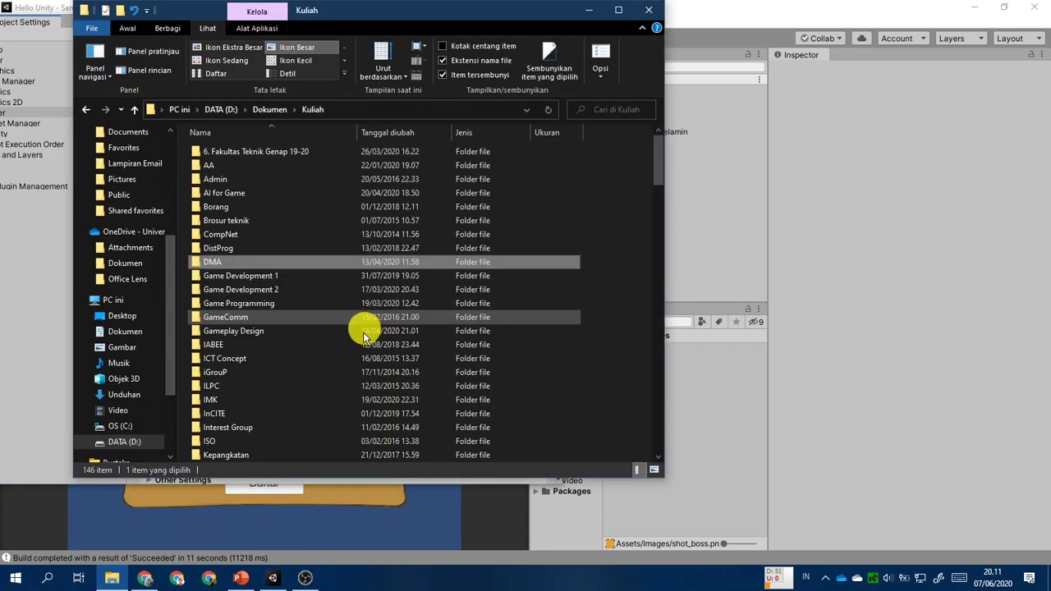
scroll(355, 353, down, 15)
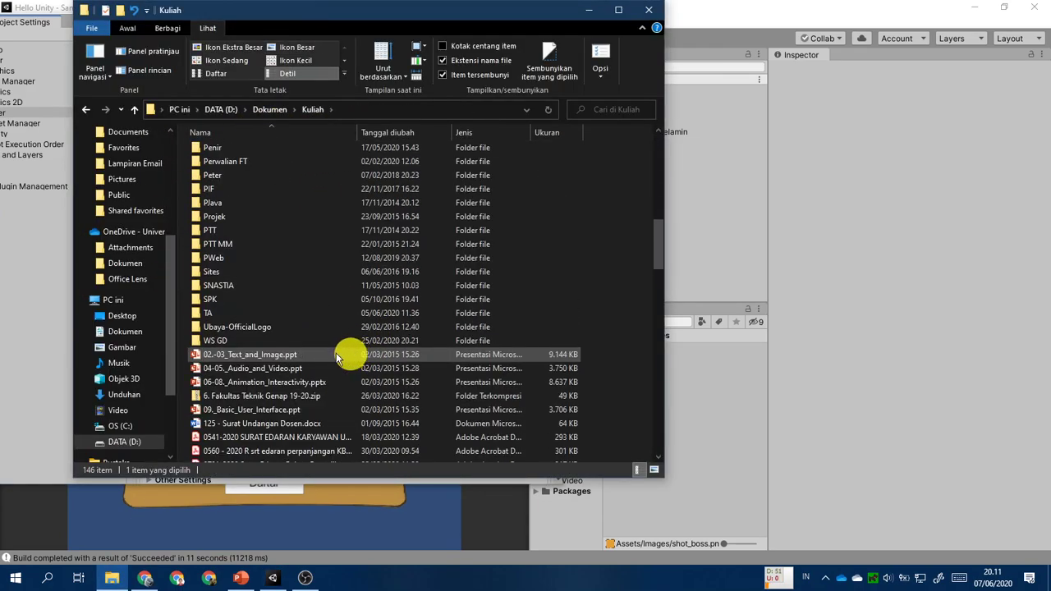
double_click(283, 327)
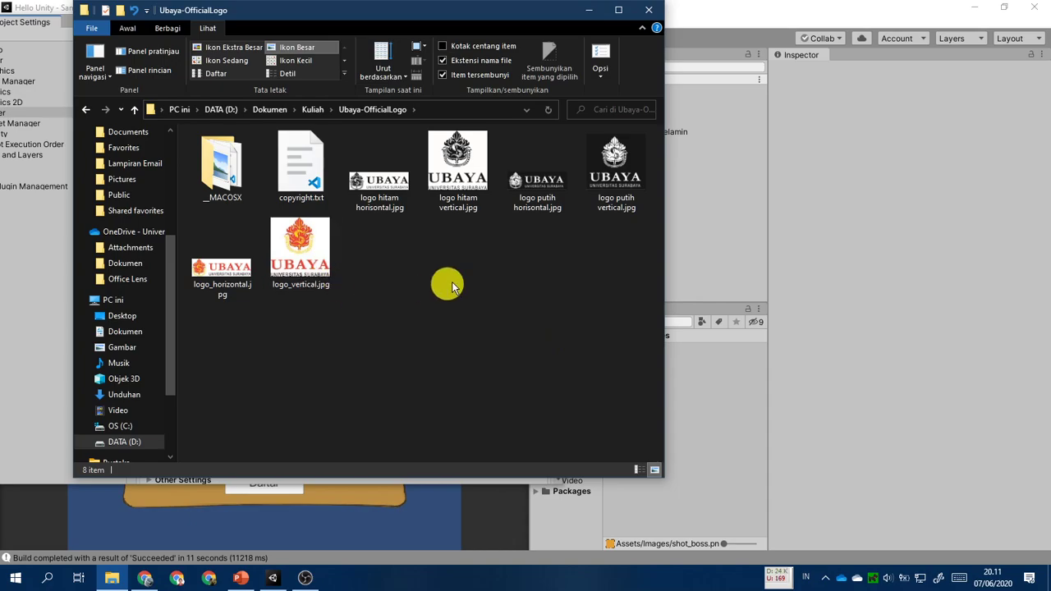
Import logo putih vertical.jpg into the Unity project's Images folder and minimize File Explorer.
drag(411, 7, 232, 80)
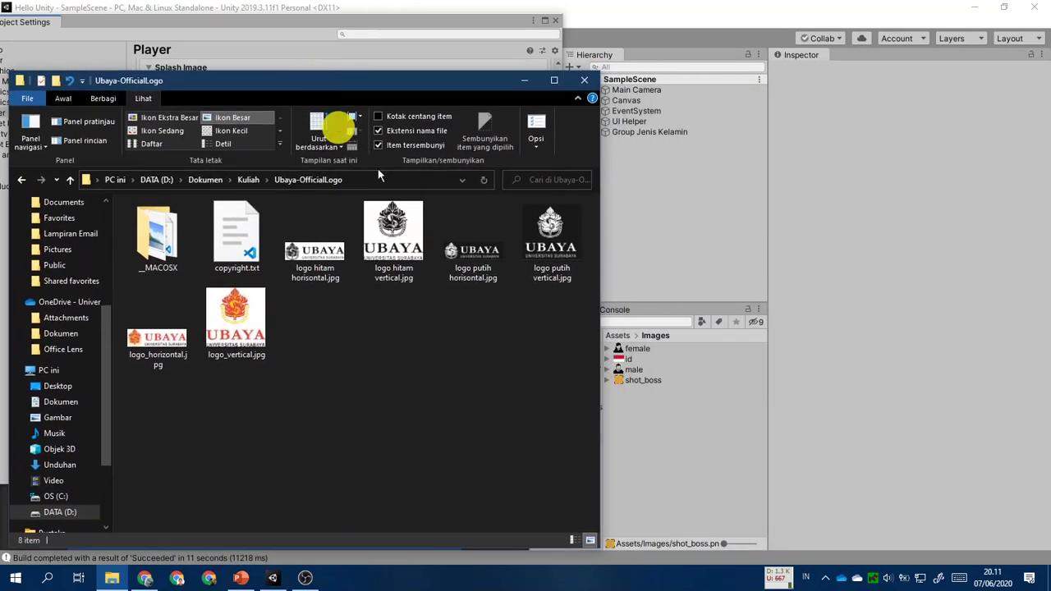
drag(550, 239, 523, 82)
click(523, 80)
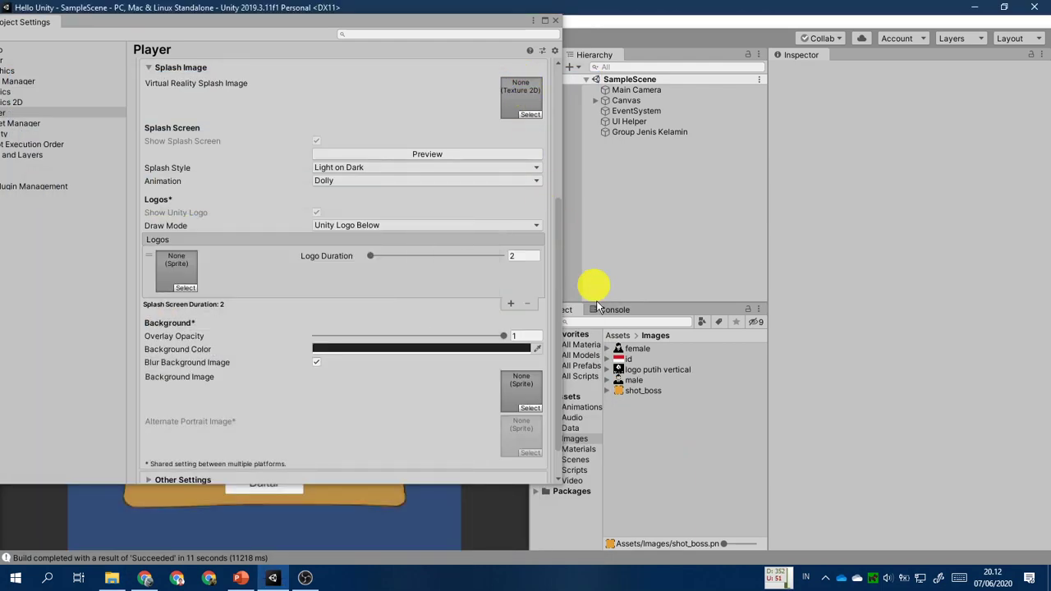
Check the import settings of logo putih vertical and assign it as the splash logo's sprite.
click(661, 371)
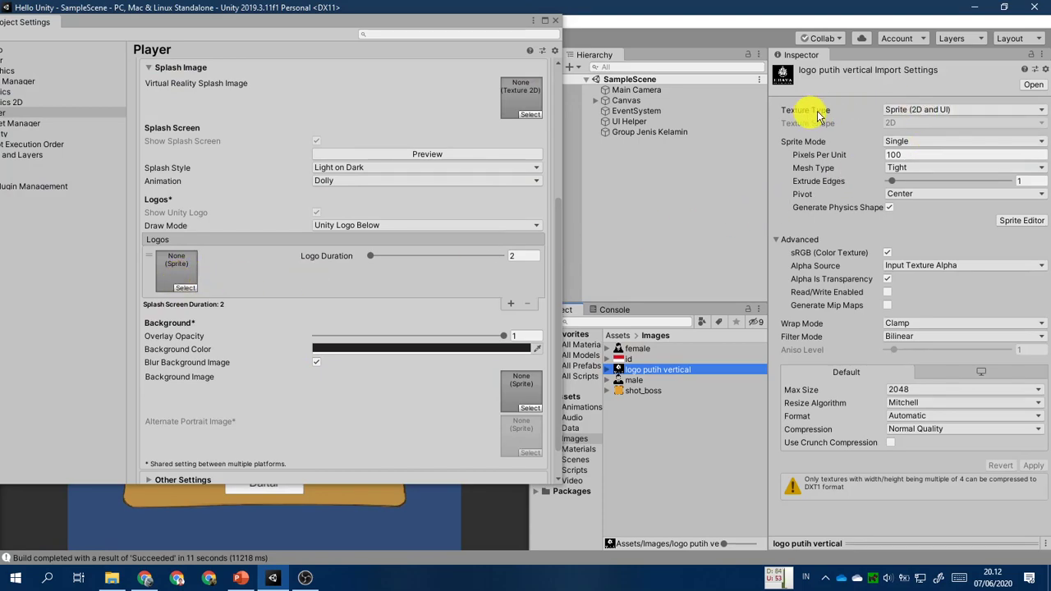
click(186, 287)
click(343, 284)
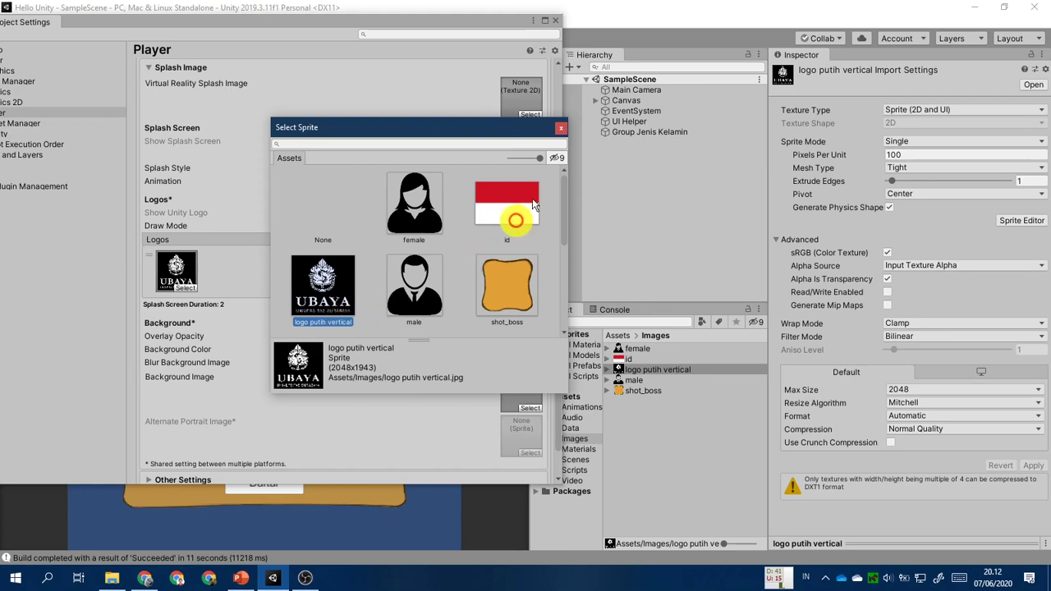
click(561, 134)
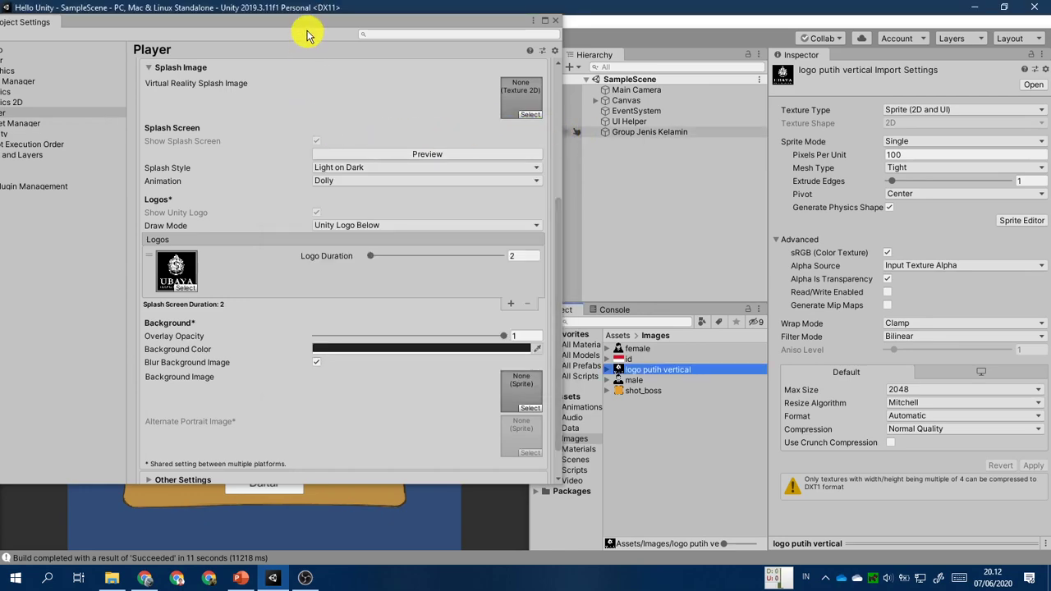
Move the Project Settings window off the Game view and preview the splash screen with the white Ubaya logo.
drag(307, 25, 778, 51)
click(842, 176)
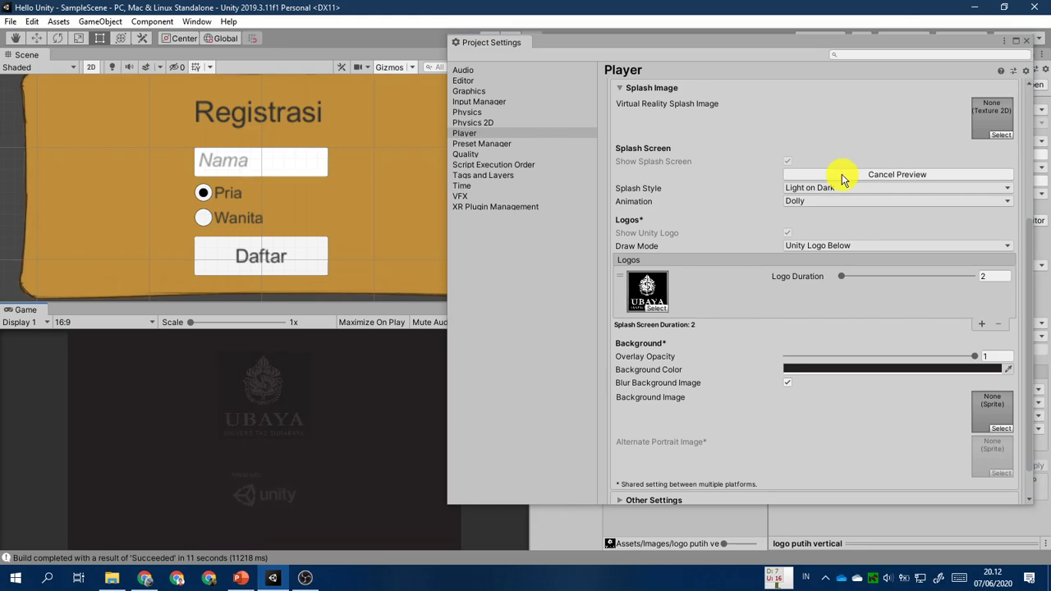
click(838, 175)
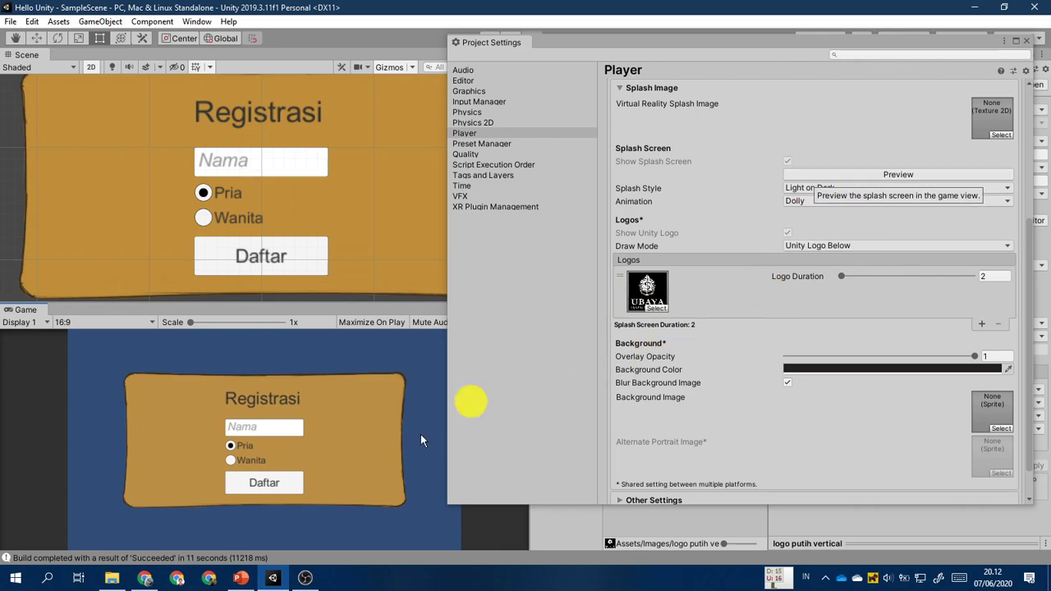
click(902, 174)
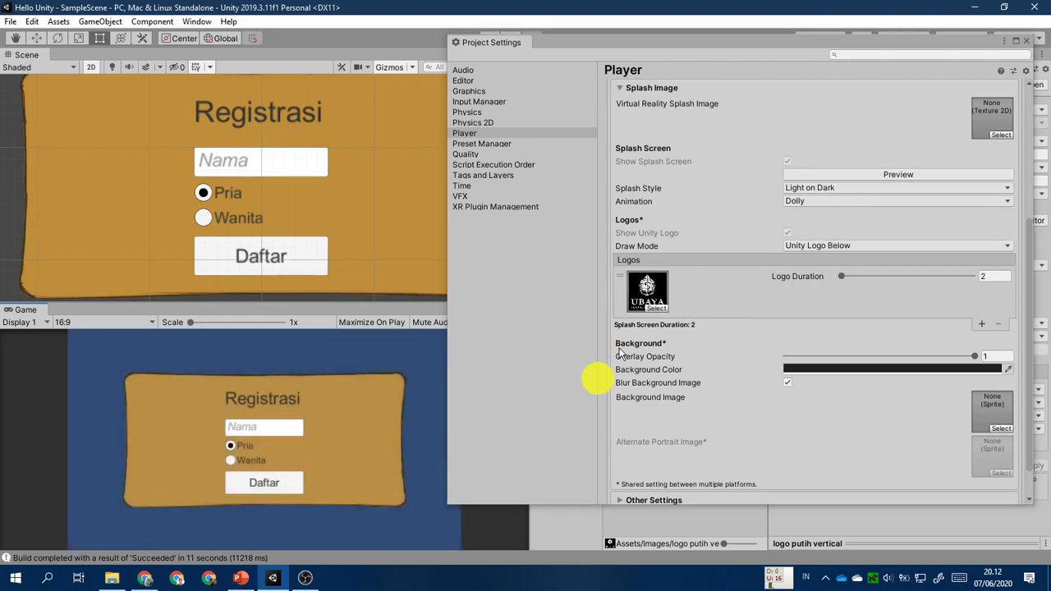
Import logo_vertical.jpg from the Ubaya-OfficialLogo folder into the project's Images folder and return to the Project Settings window.
drag(743, 43, 273, 42)
click(112, 578)
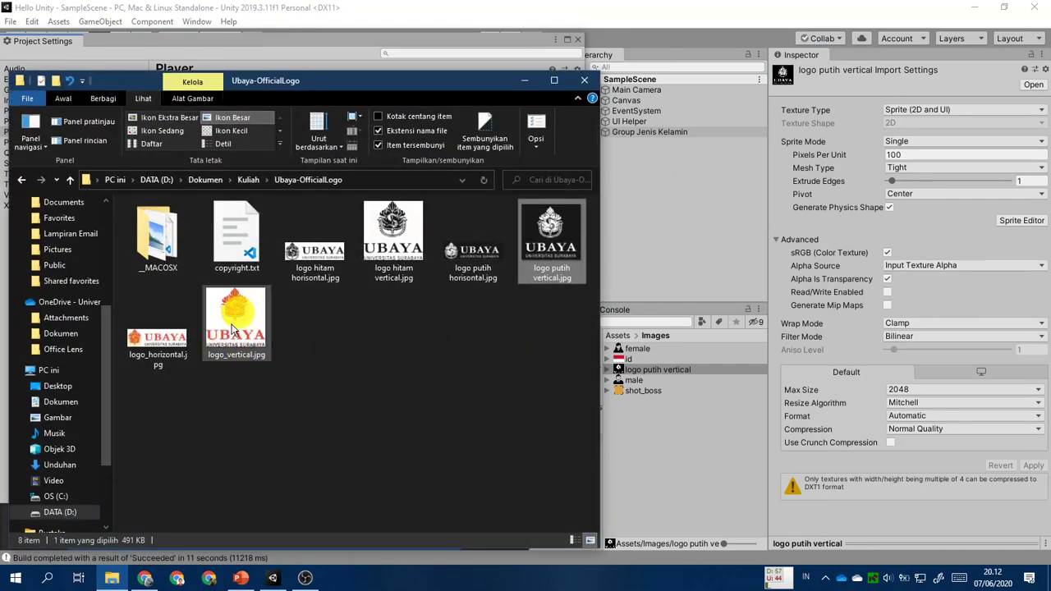
drag(236, 324, 643, 461)
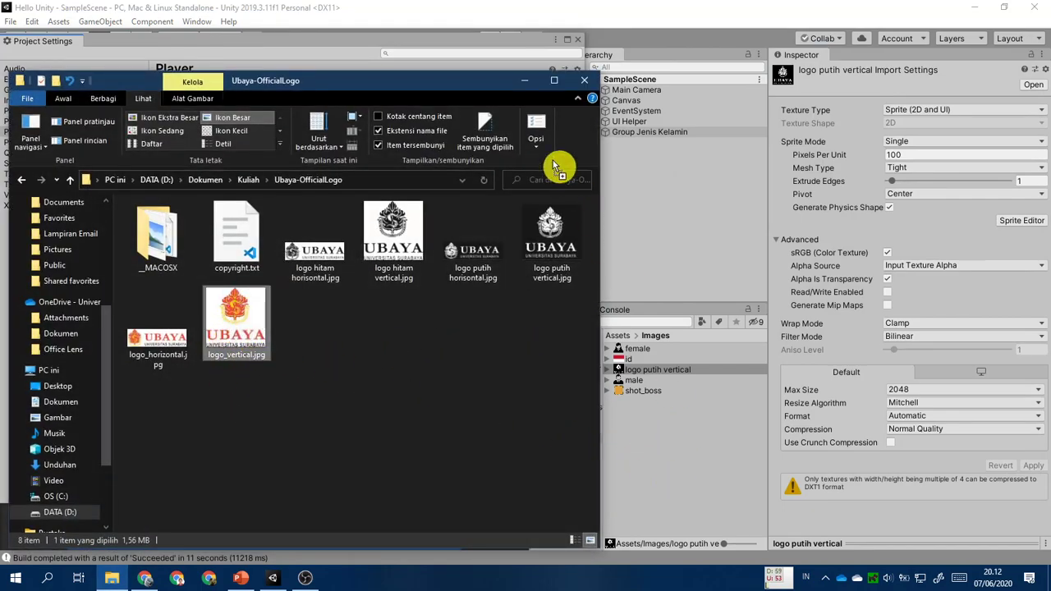
click(323, 62)
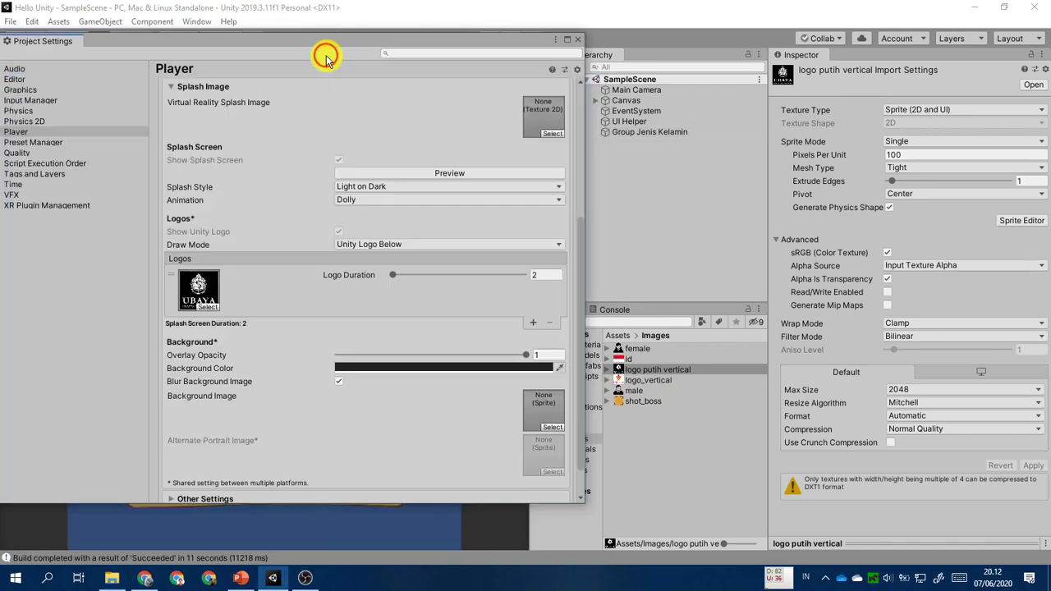
Set the splash logo's sprite to logo_vertical and preview the splash screen in the Game view.
click(212, 308)
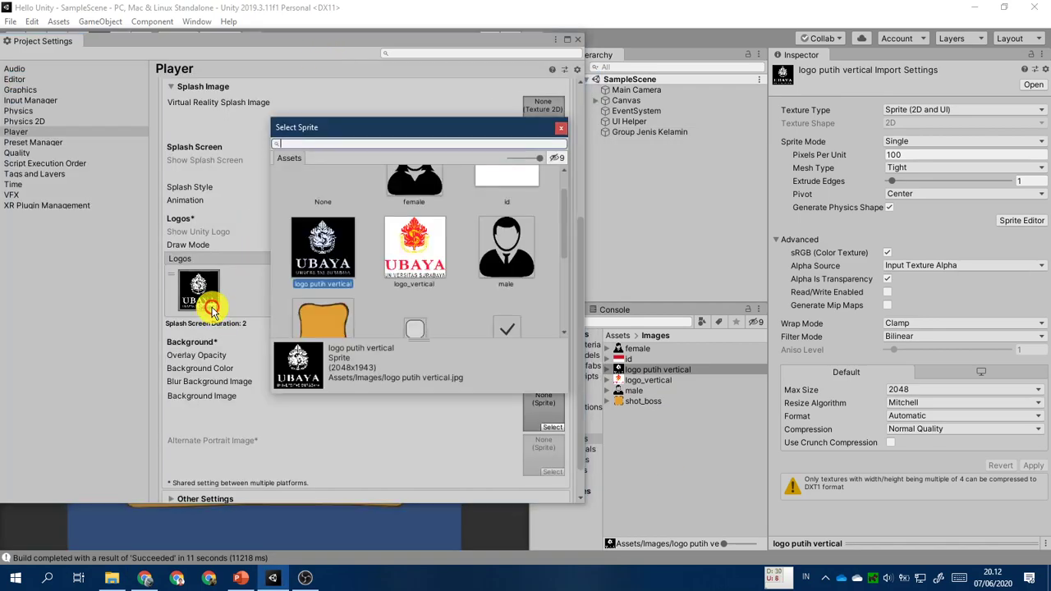
click(415, 247)
click(561, 127)
drag(417, 48, 833, 55)
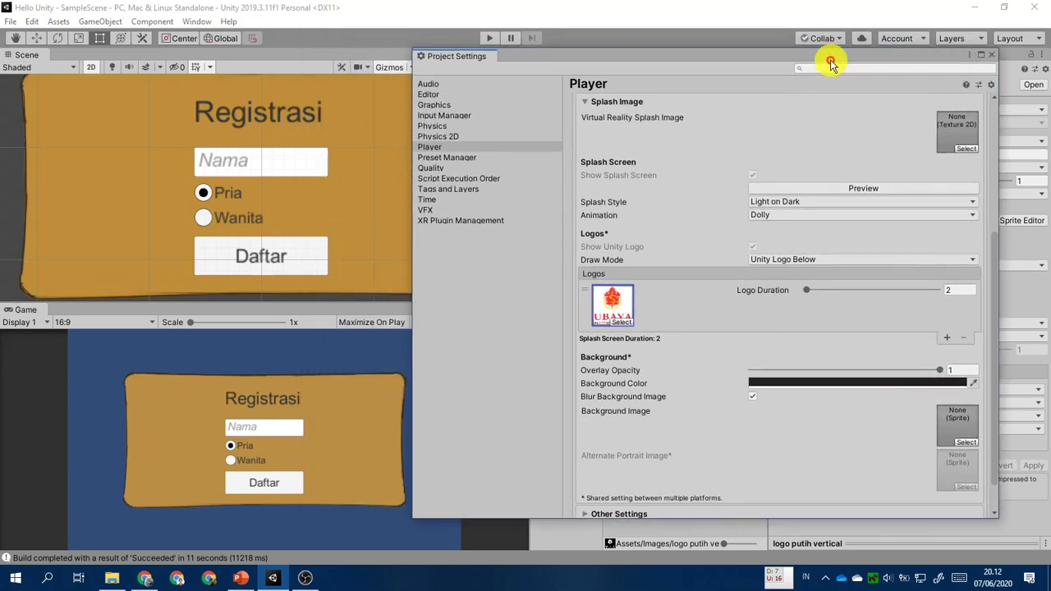
click(840, 188)
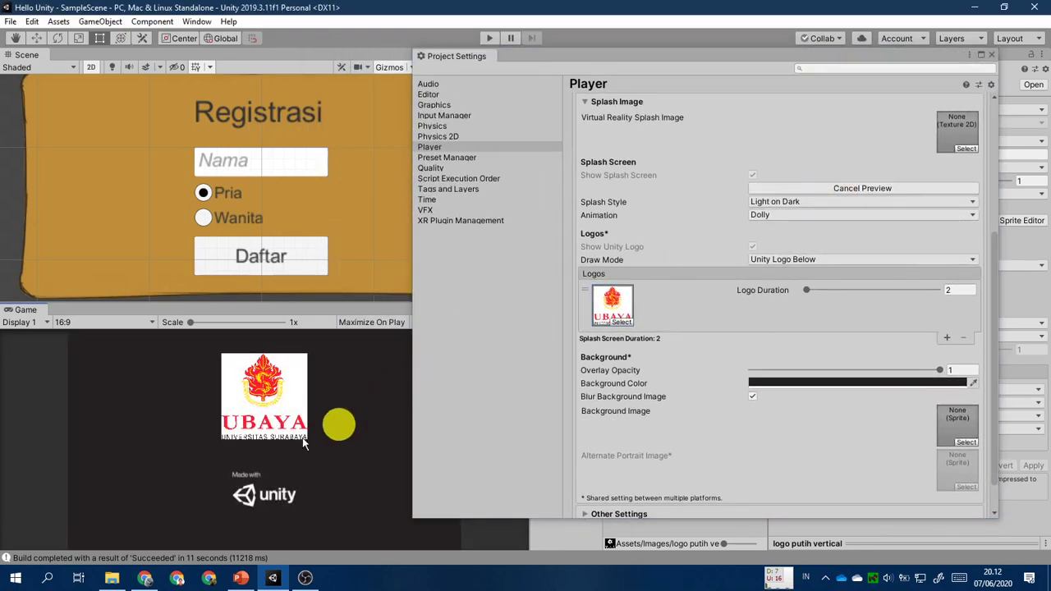
Set the splash logos' Draw Mode to All Sequential and preview the splash screen.
click(809, 260)
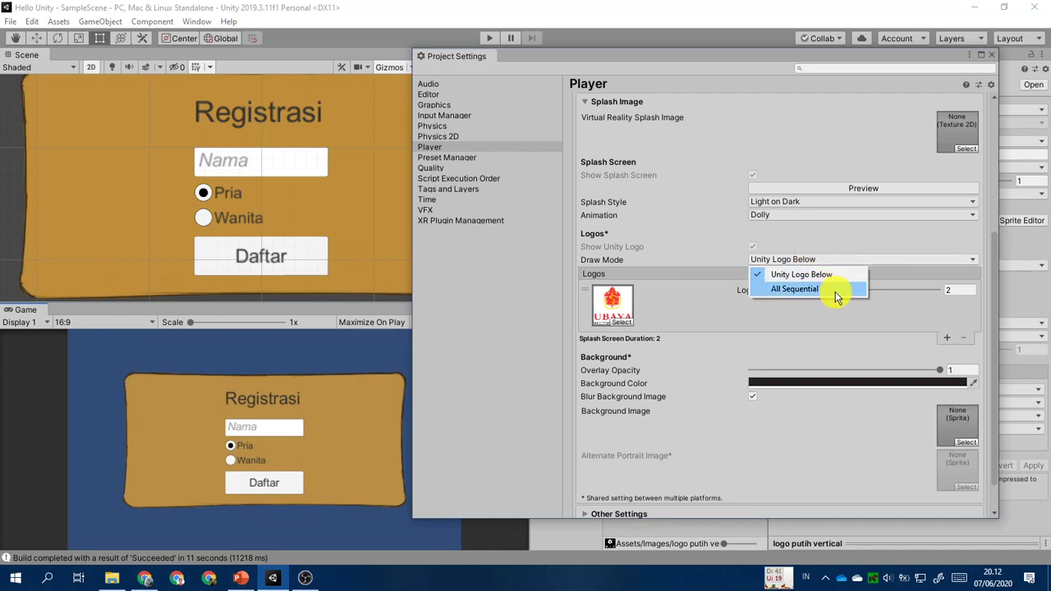
click(831, 290)
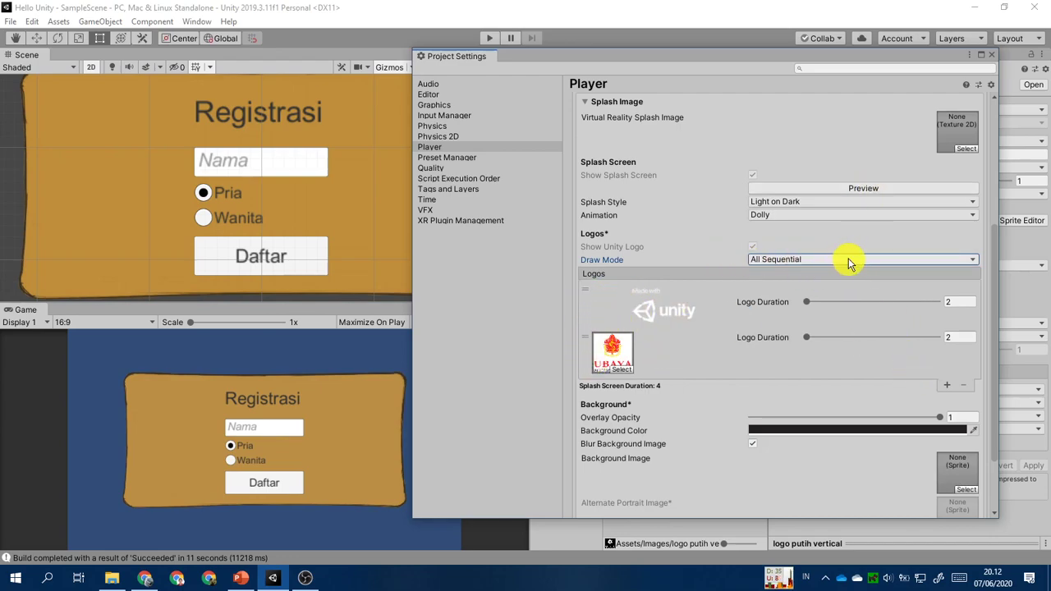
click(849, 189)
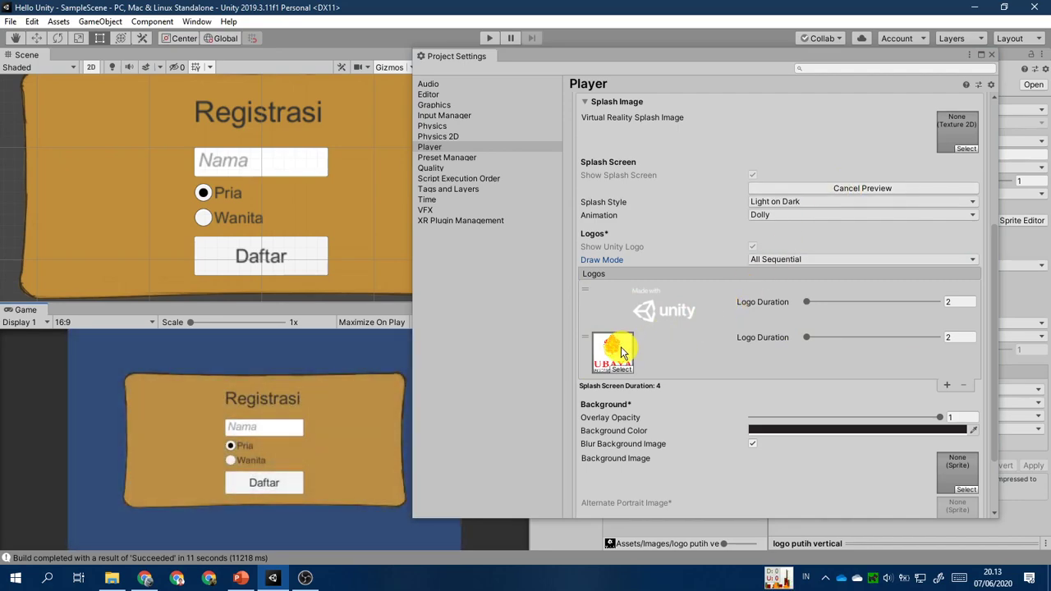
Reorder the splash logos so the Ubaya logo comes before the Unity logo, and preview the sequence.
drag(581, 293, 598, 349)
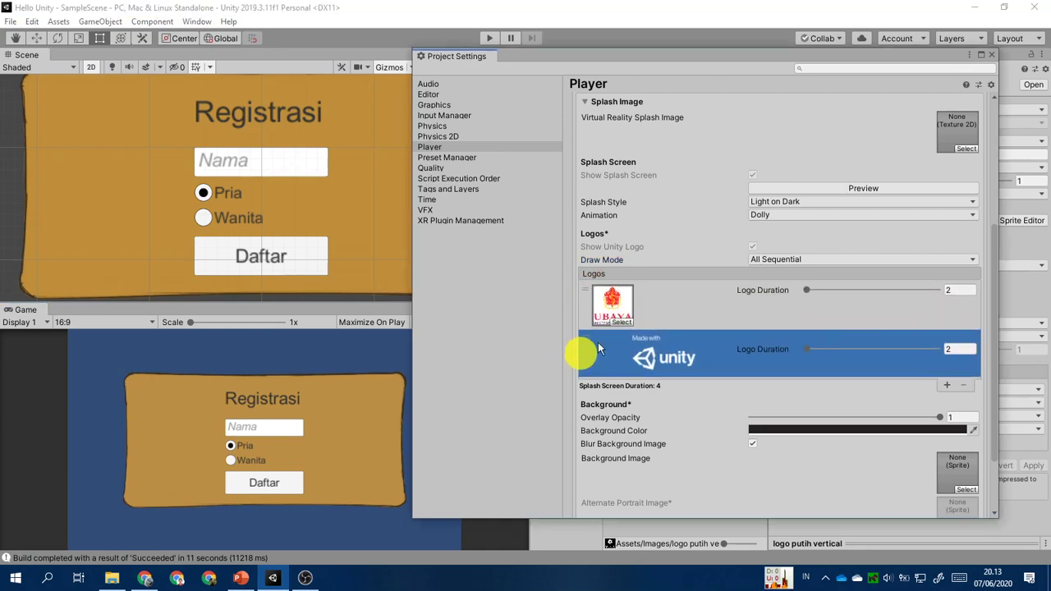
click(822, 190)
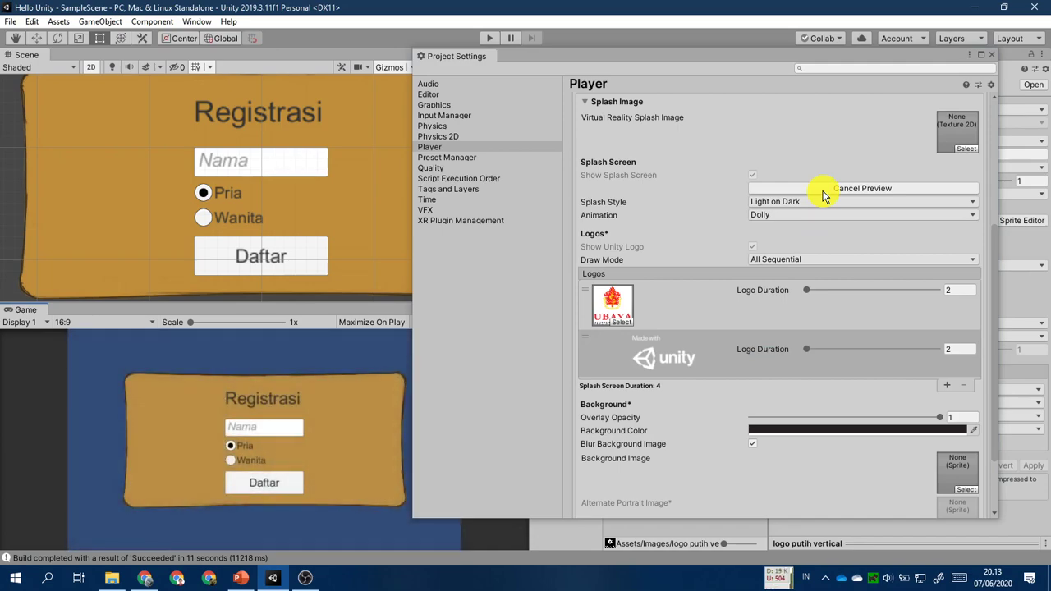
click(825, 192)
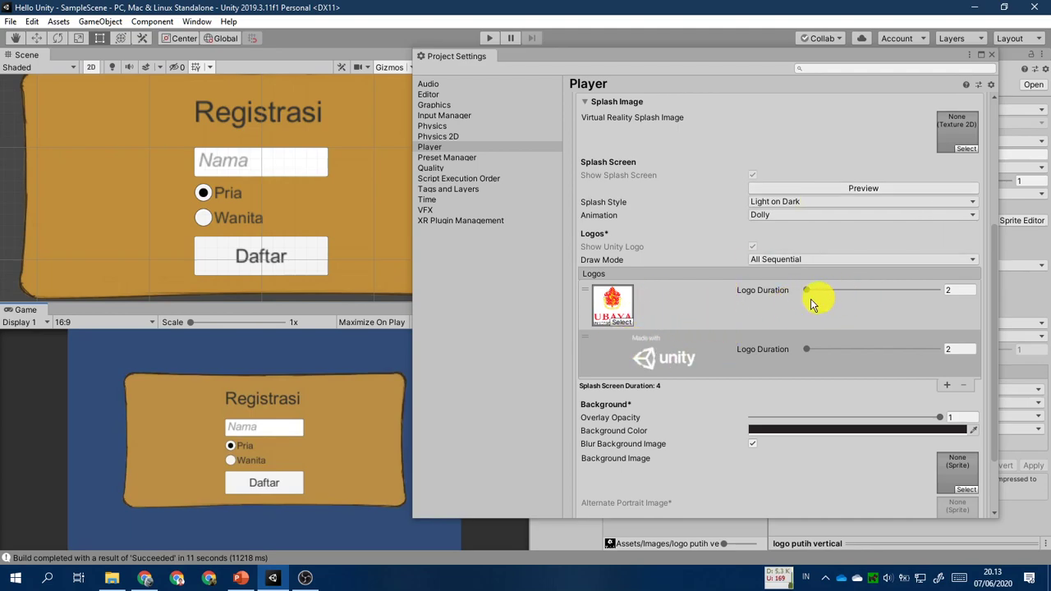
Set the Ubaya logo's duration to 4 seconds and preview the splash screen.
drag(732, 57, 709, 28)
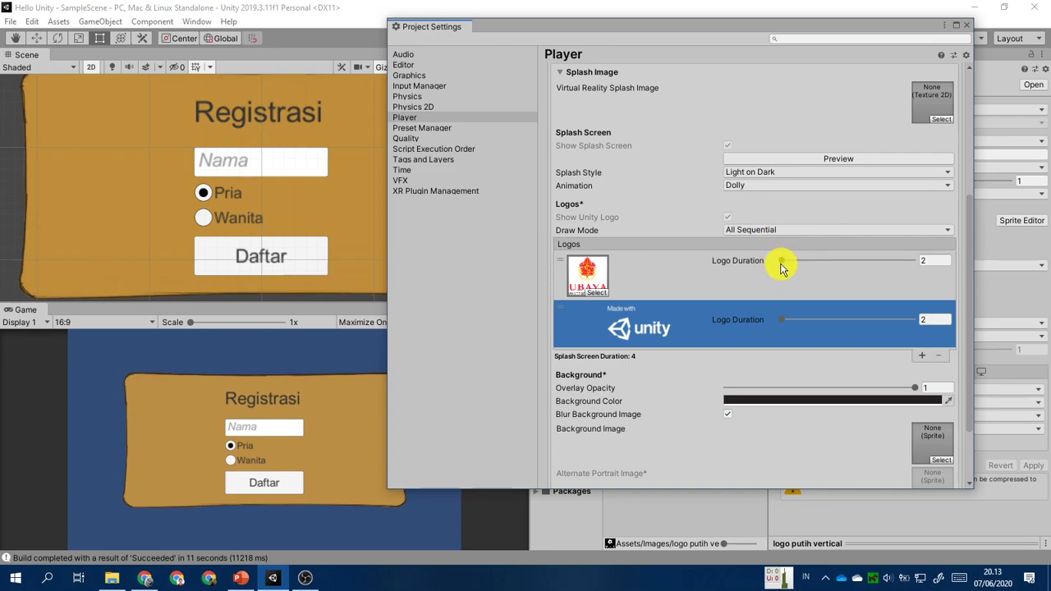
drag(782, 262, 904, 268)
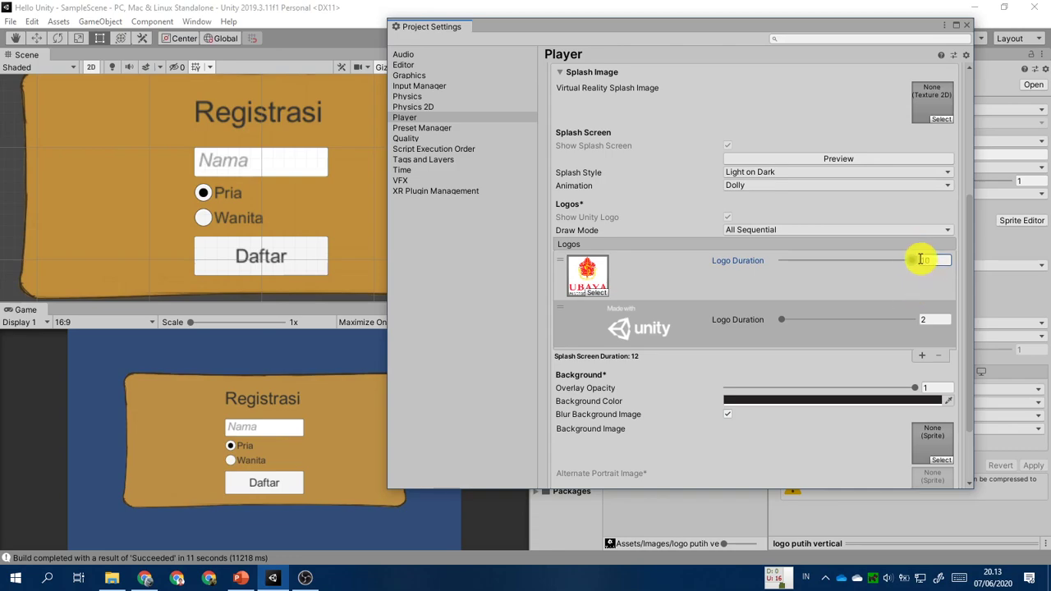
drag(913, 268, 818, 265)
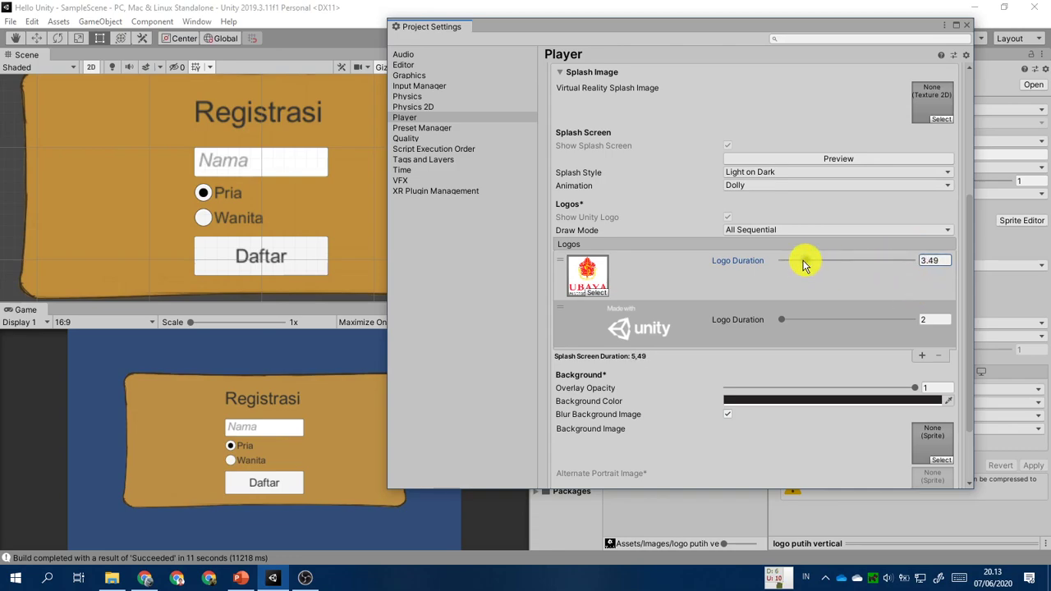
click(936, 261)
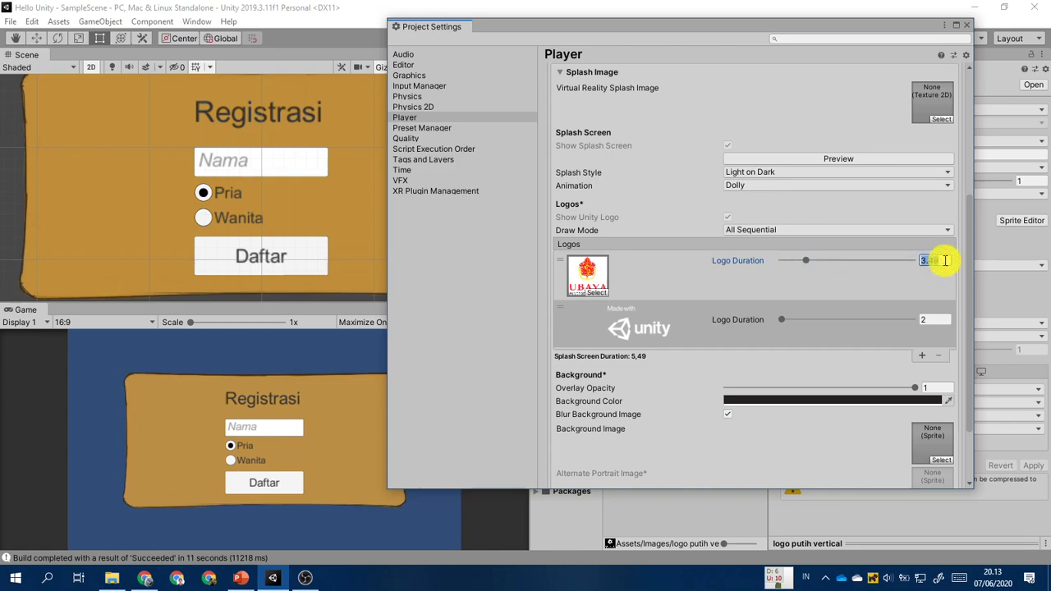
text(4)
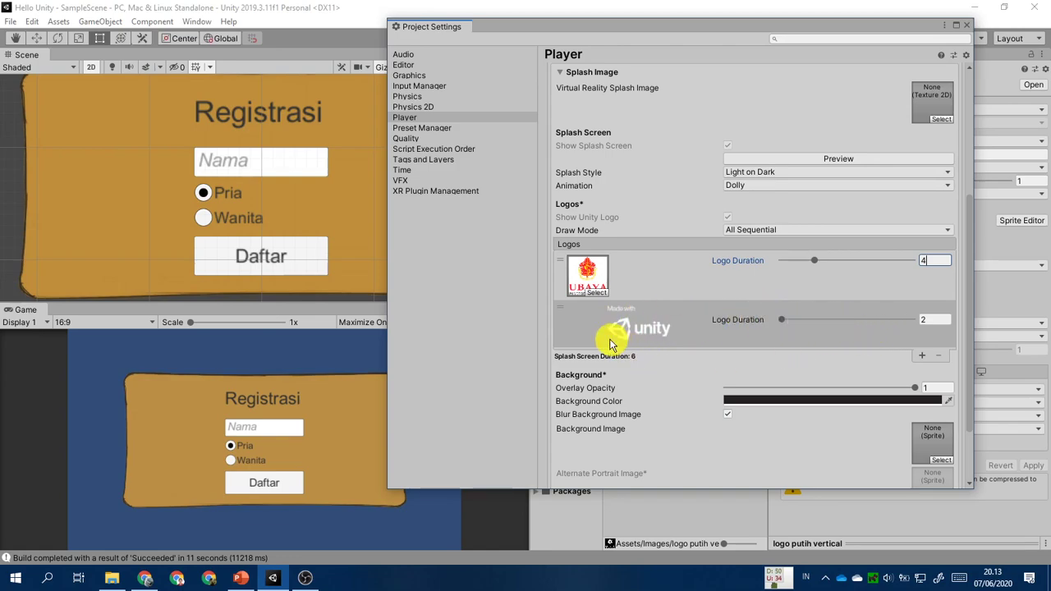
click(828, 160)
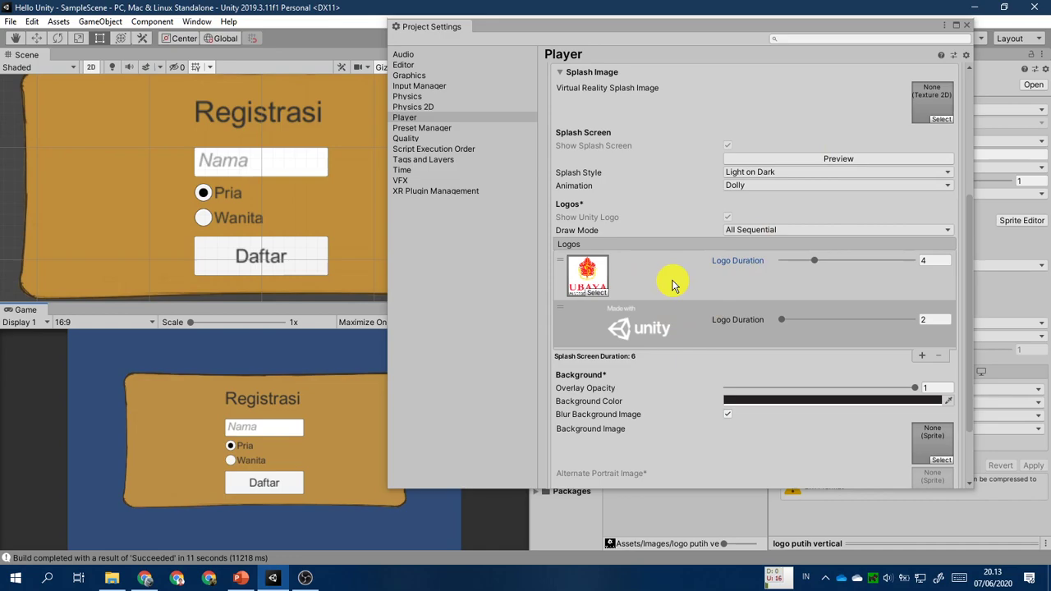
Look over the Splash Image settings and preview the splash screen again with the Project Settings window clear of the Game view.
drag(695, 28, 413, 62)
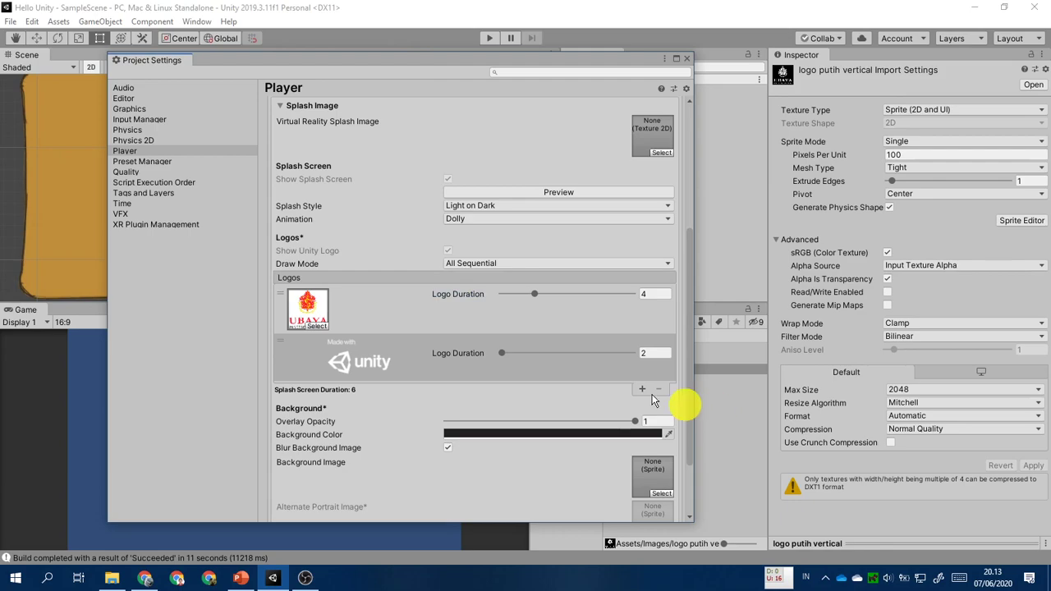
drag(427, 64, 602, 35)
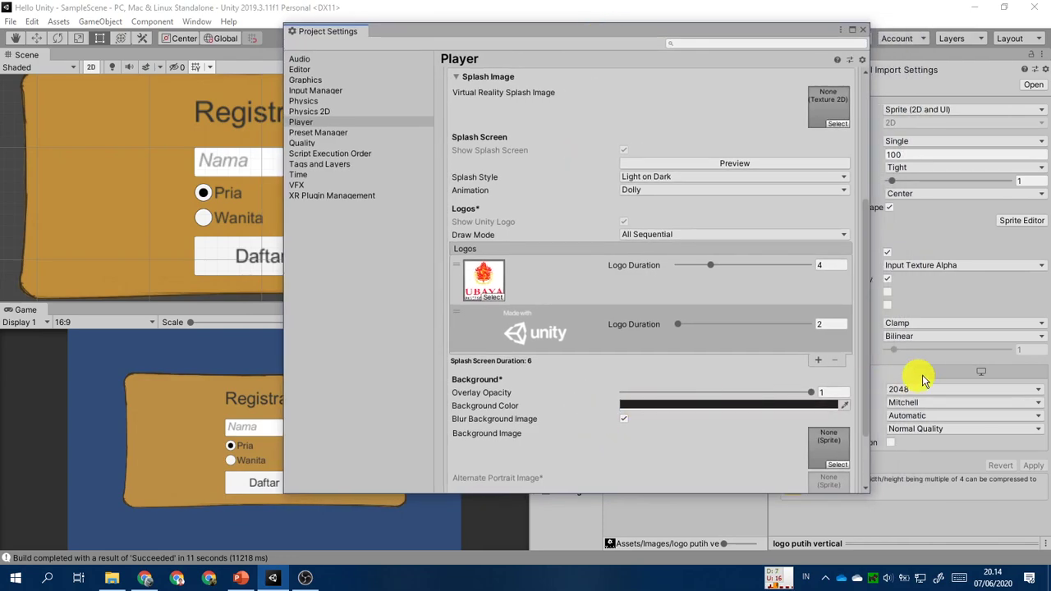
drag(869, 326, 899, 216)
scroll(534, 327, down, 5)
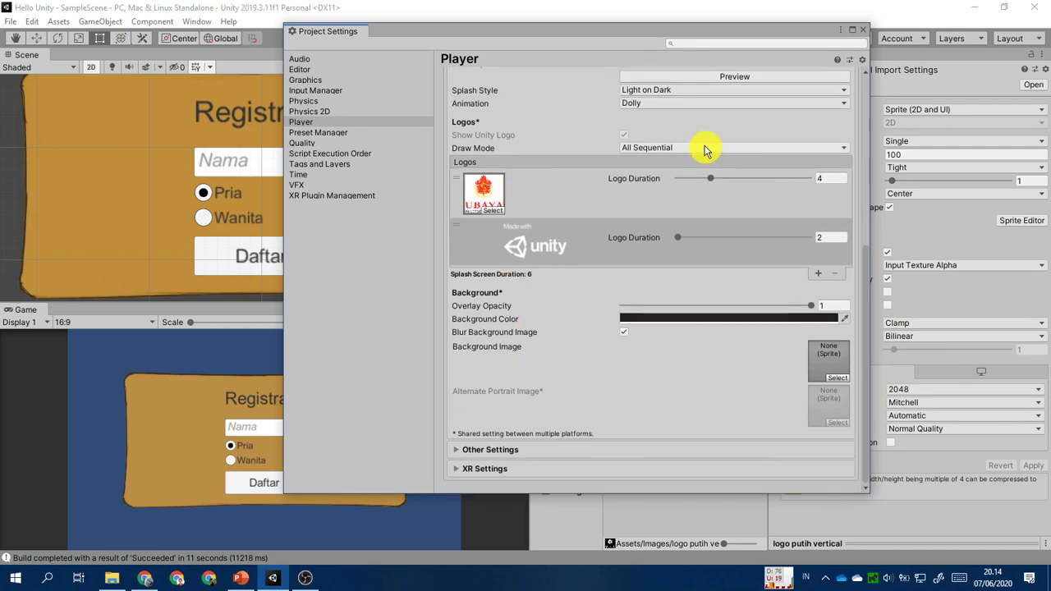
scroll(728, 329, up, 1)
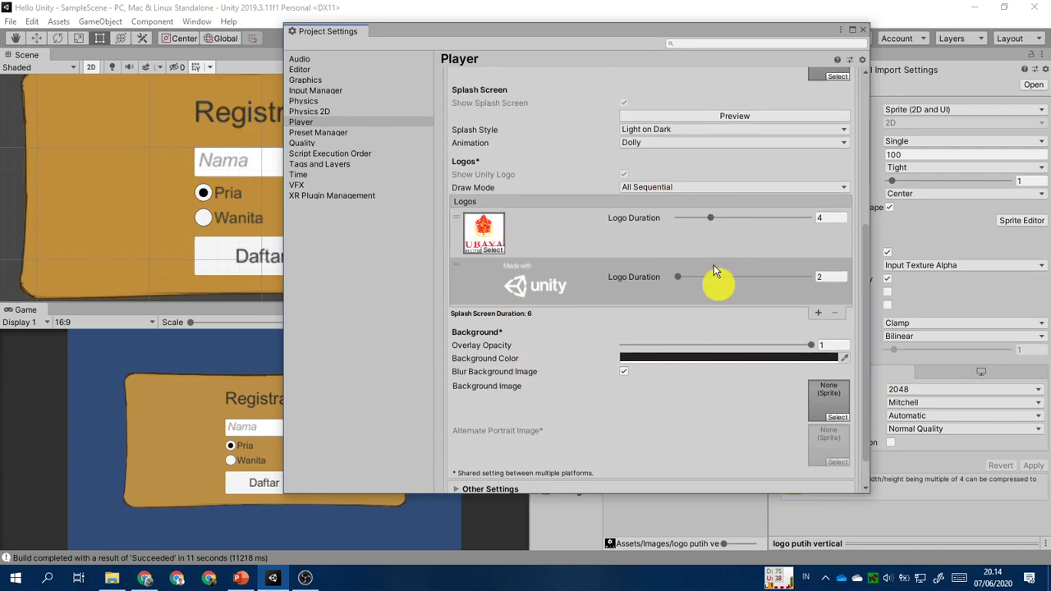
drag(686, 33, 780, 22)
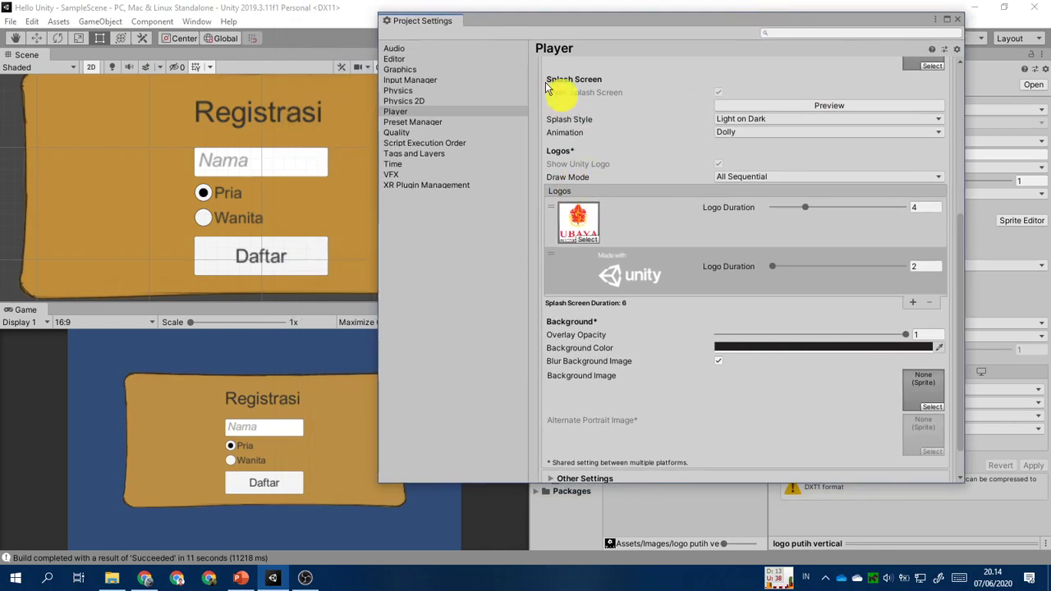
scroll(698, 352, up, 5)
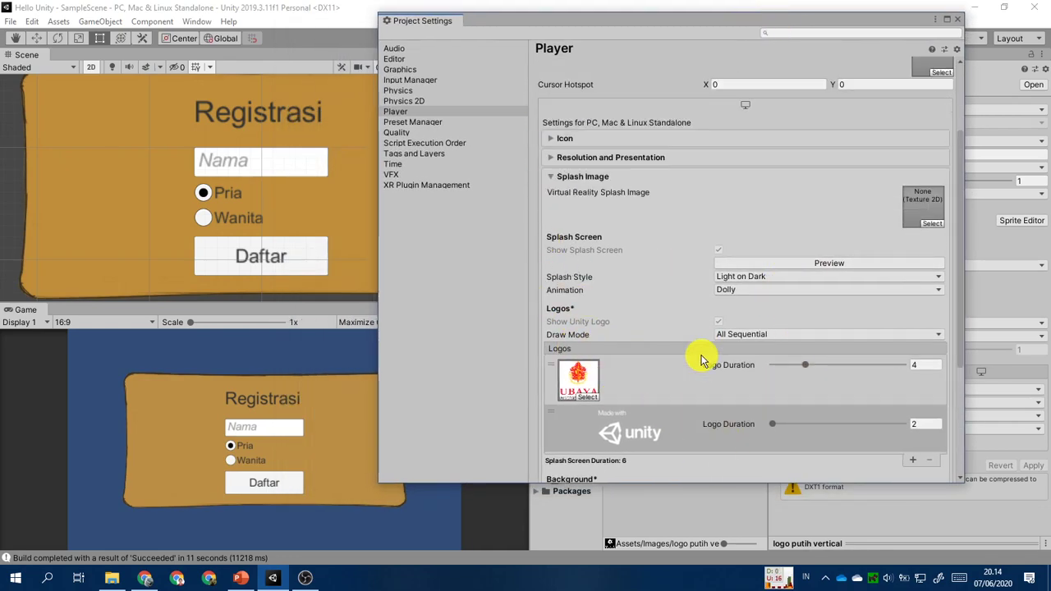
scroll(681, 329, down, 4)
click(811, 143)
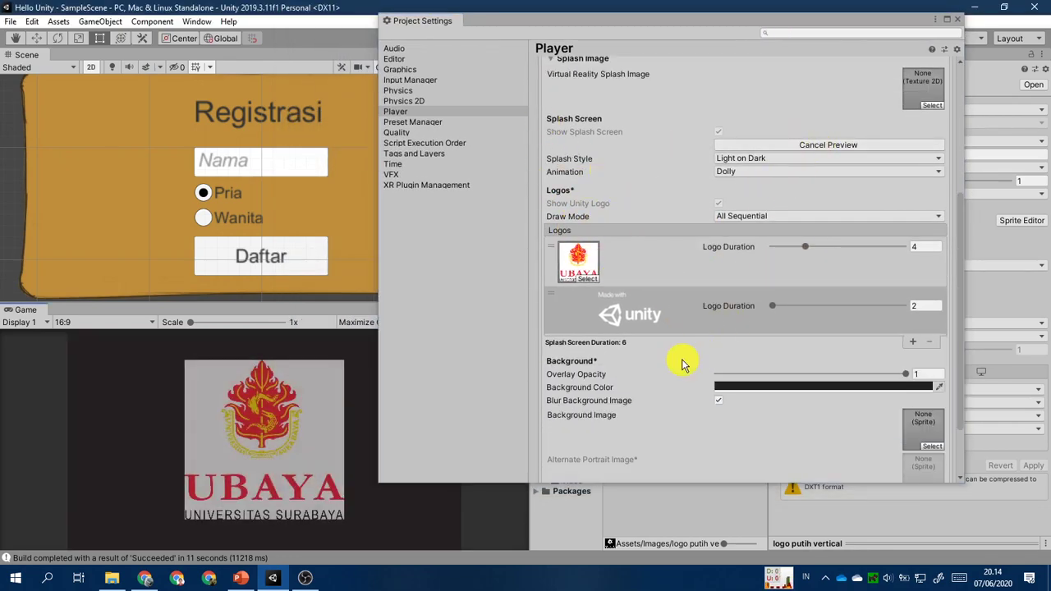
Assign the id flag sprite as the splash screen's Background Image and preview it.
scroll(667, 400, down, 2)
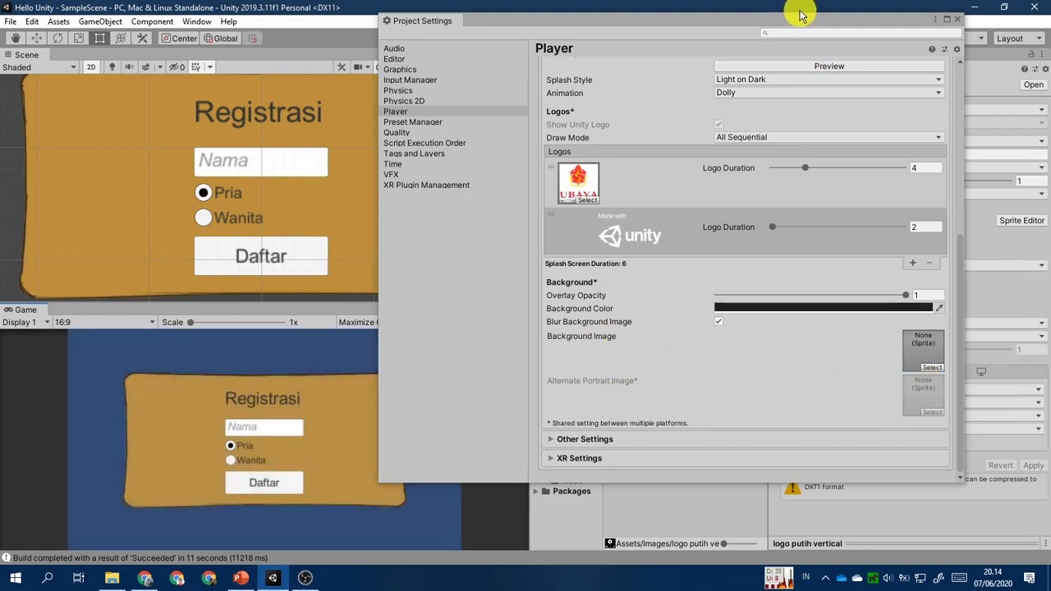
click(931, 367)
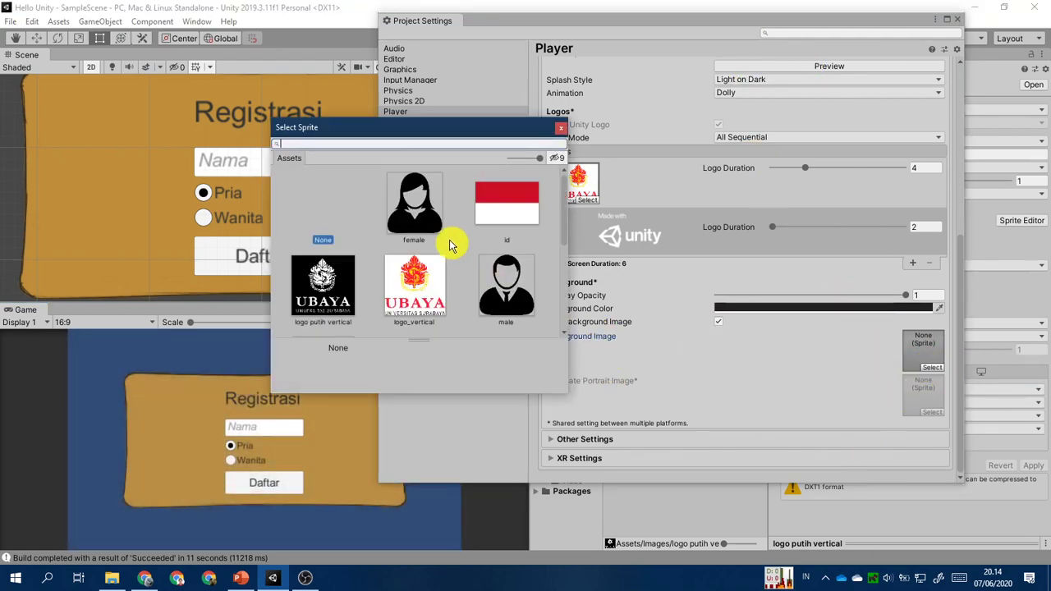
click(503, 230)
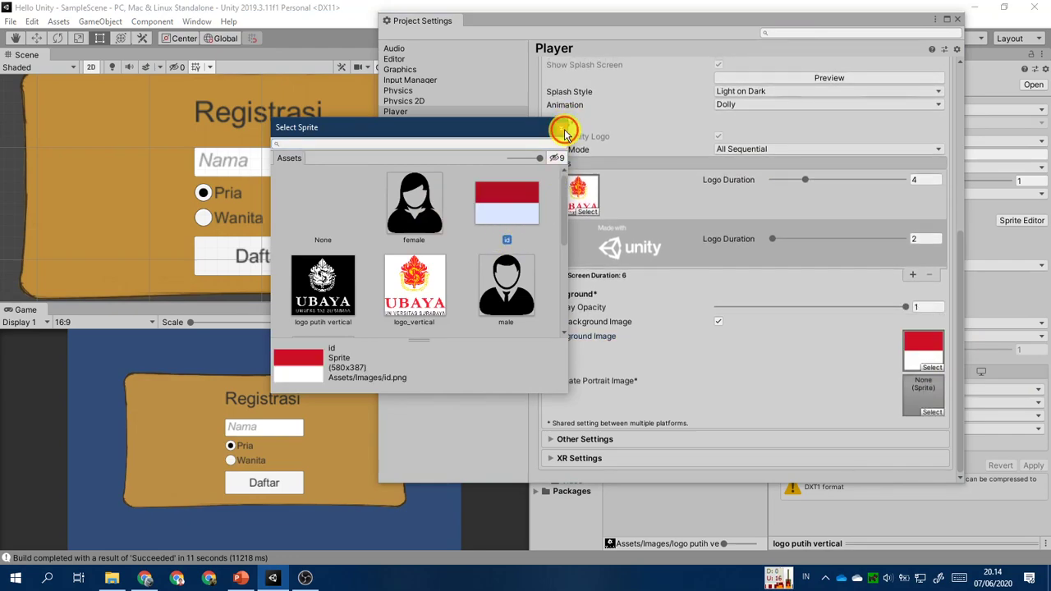
click(563, 129)
scroll(819, 148, up, 2)
click(826, 118)
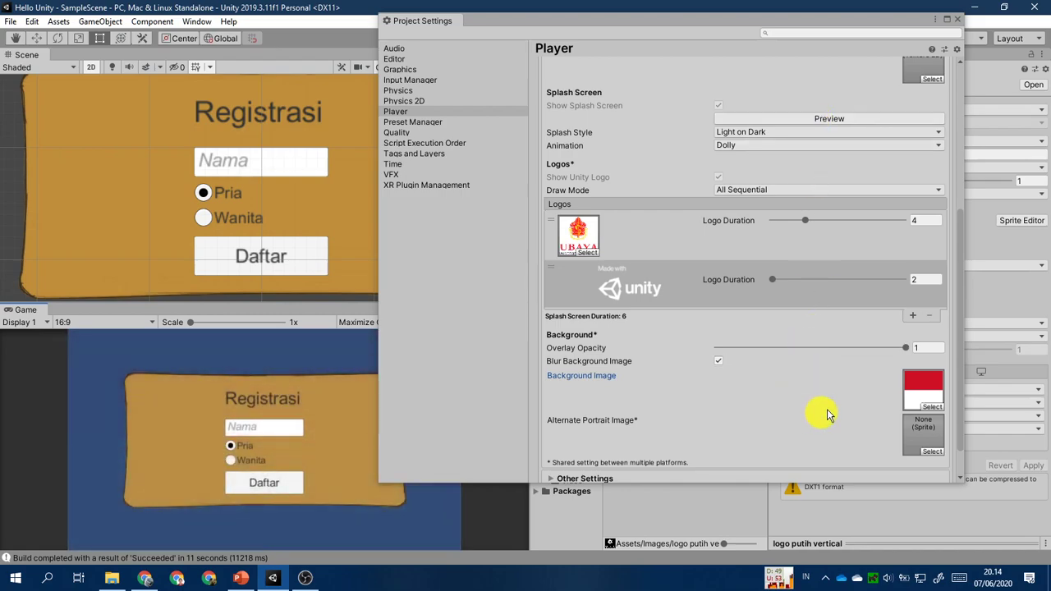
Preview the splash screen with the background's Overlay Opacity at 0.5 and restore the opacity to 1.
drag(904, 351, 665, 362)
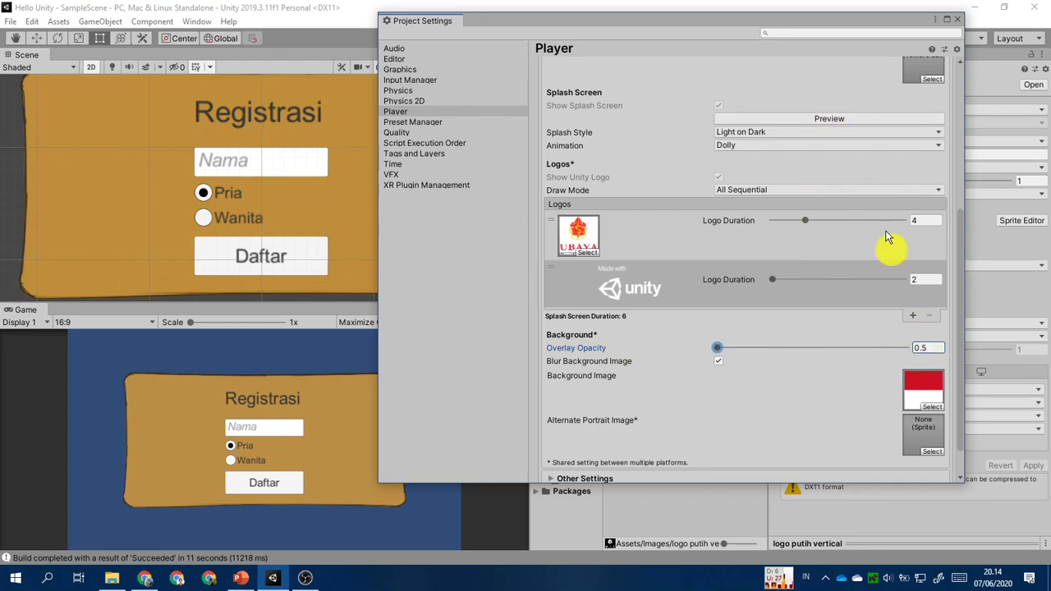
click(858, 118)
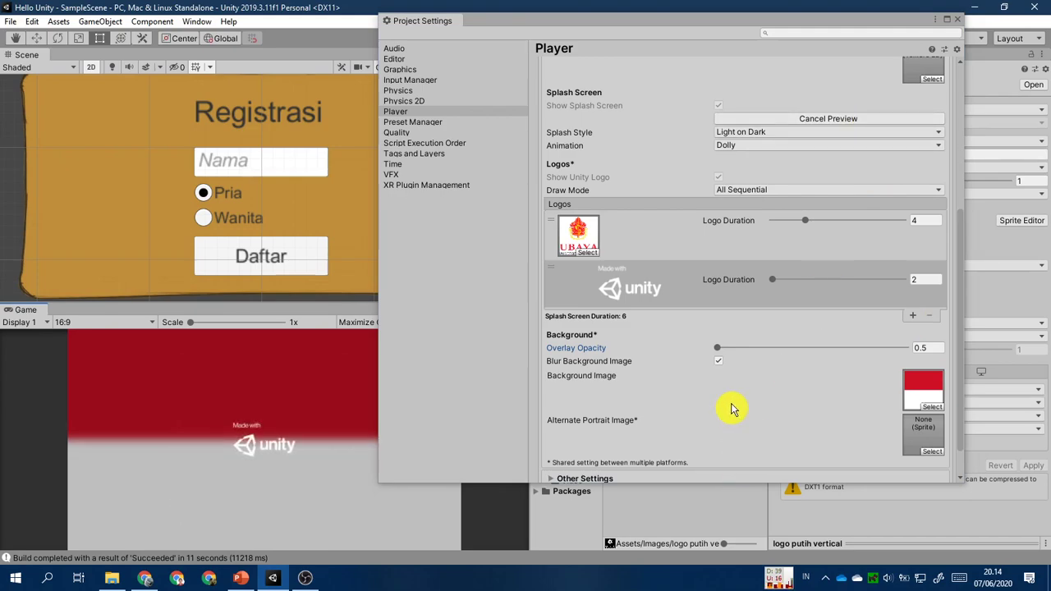
drag(718, 348, 926, 367)
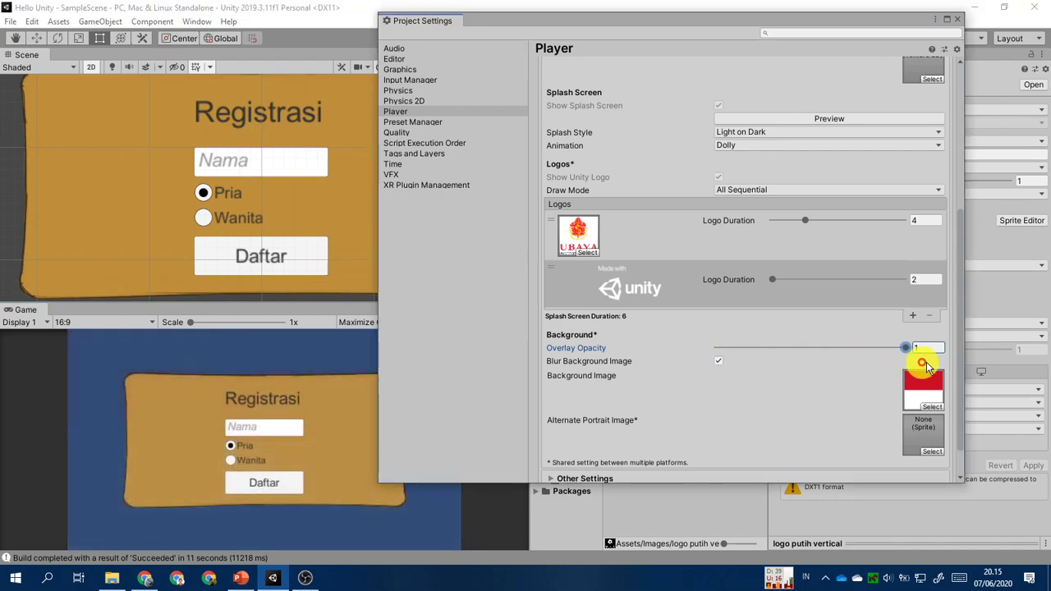
Collapse the Splash Image section and look through the Other Settings section, from Rendering down to Stack Trace.
scroll(711, 333, down, 2)
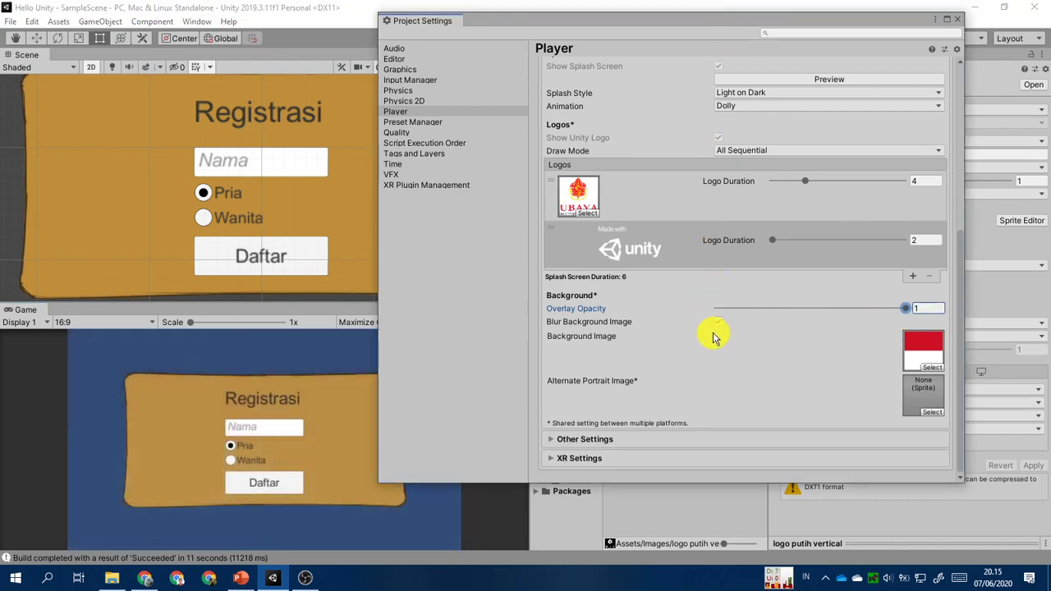
drag(633, 29, 490, 27)
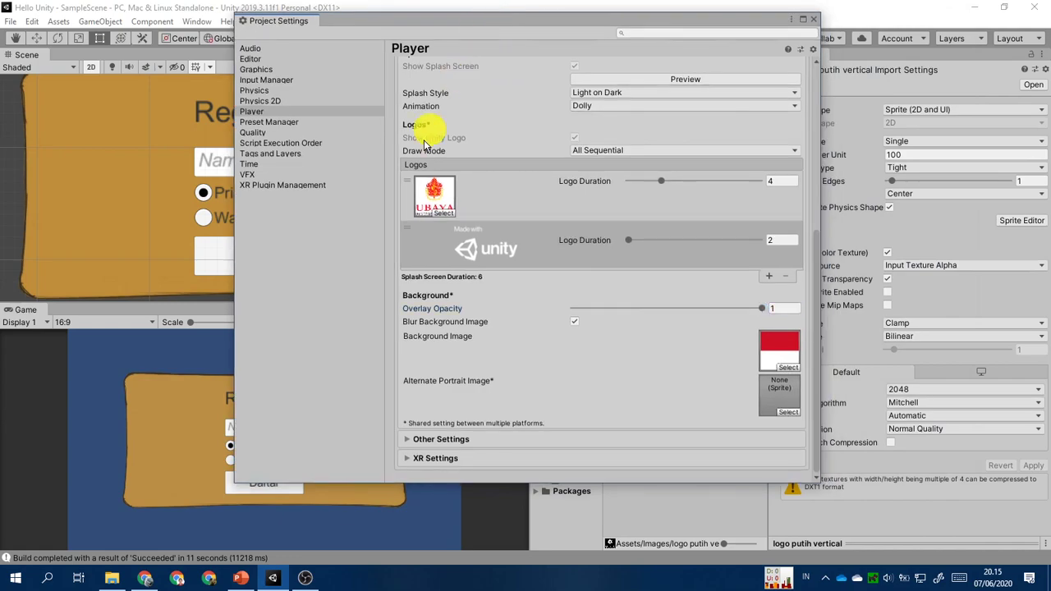
scroll(460, 206, up, 5)
scroll(448, 177, up, 2)
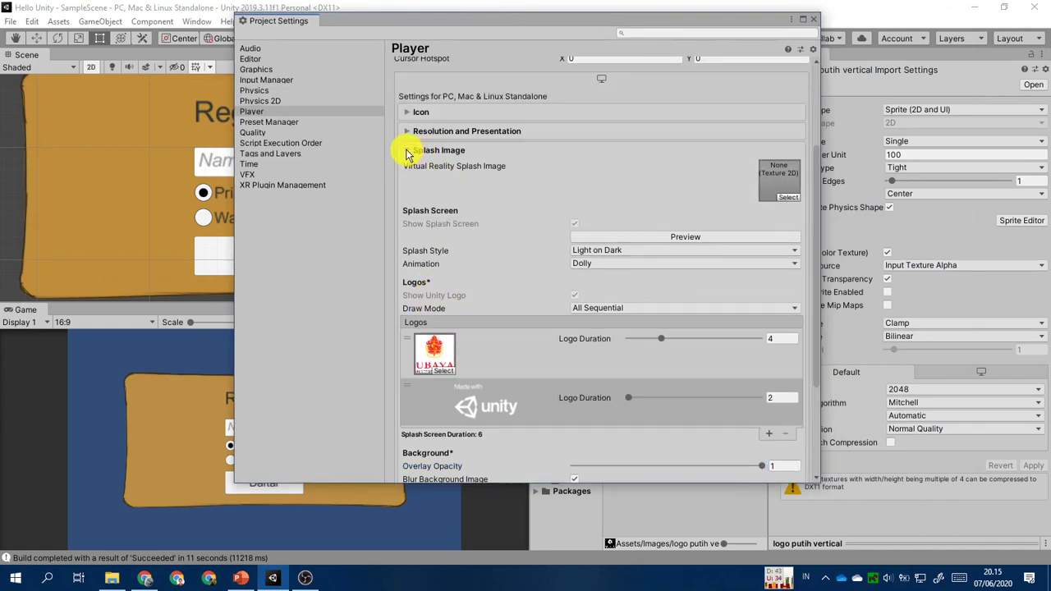
click(407, 151)
click(408, 317)
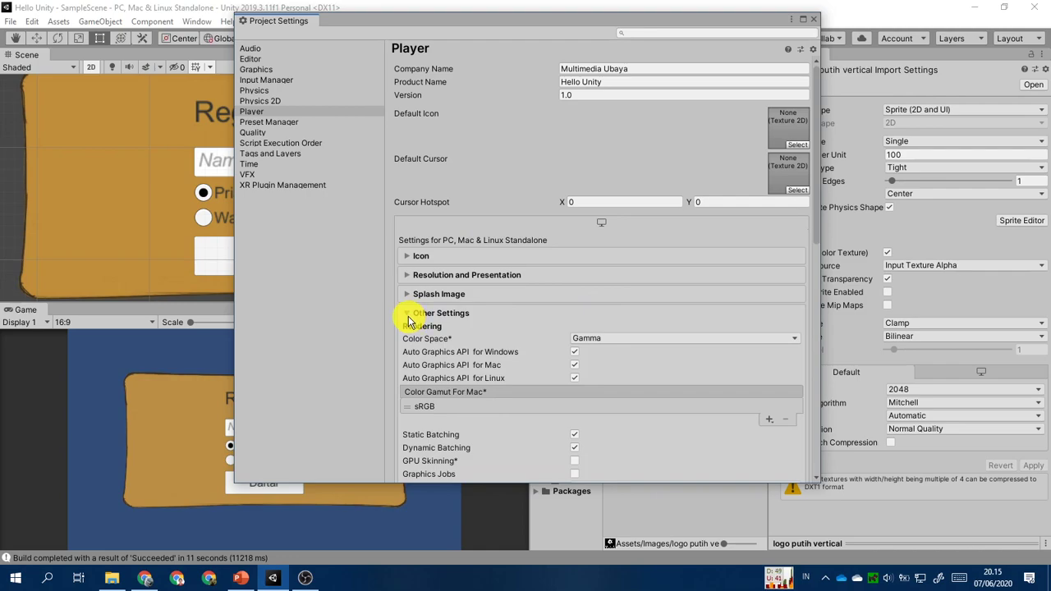
scroll(403, 366, down, 3)
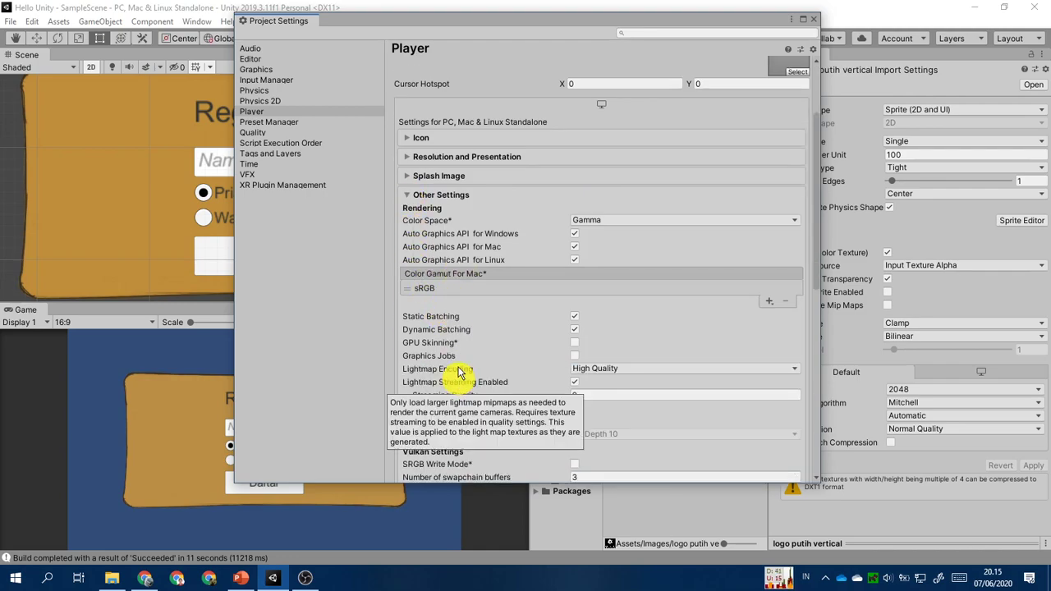
scroll(447, 306, down, 4)
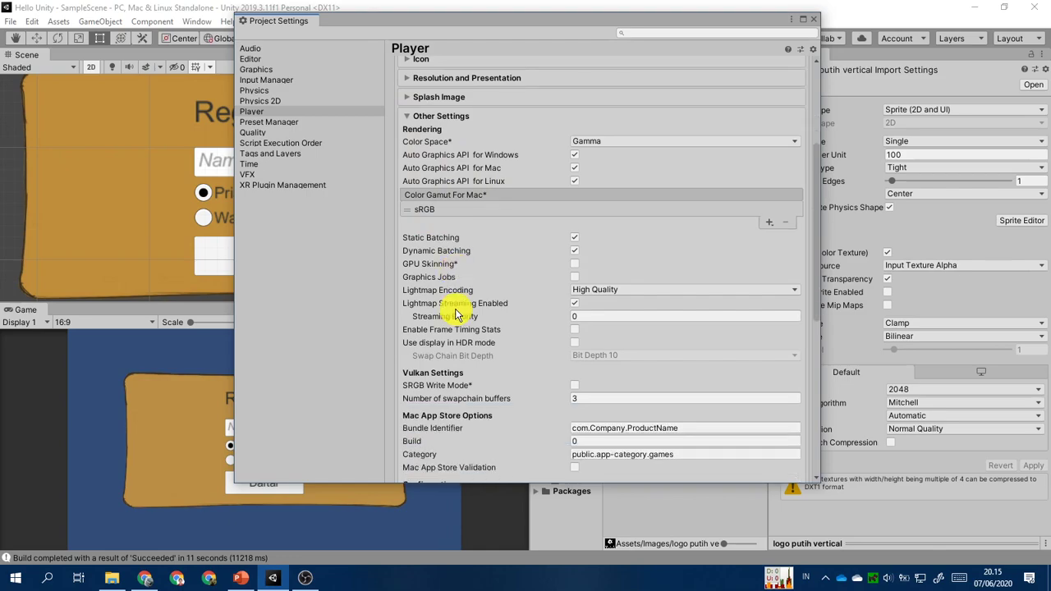
scroll(451, 307, up, 4)
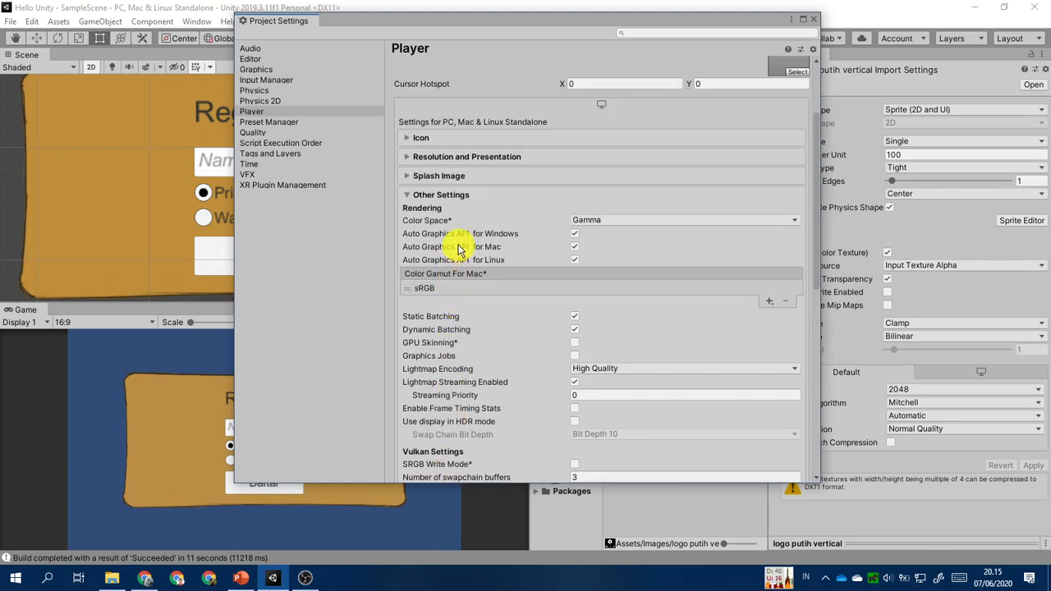
scroll(456, 324, down, 5)
scroll(462, 352, down, 7)
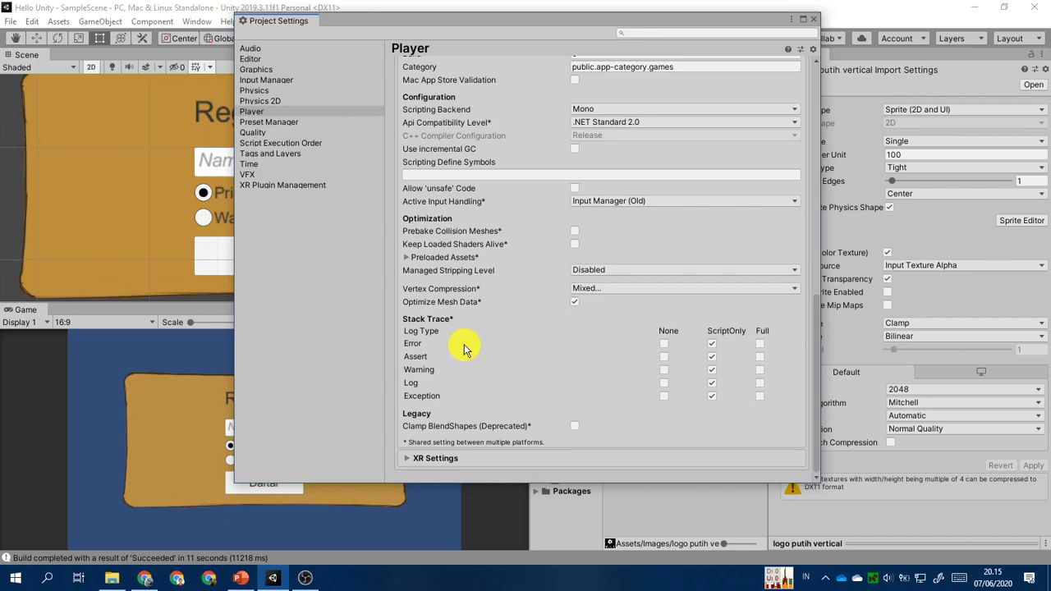
scroll(464, 347, up, 13)
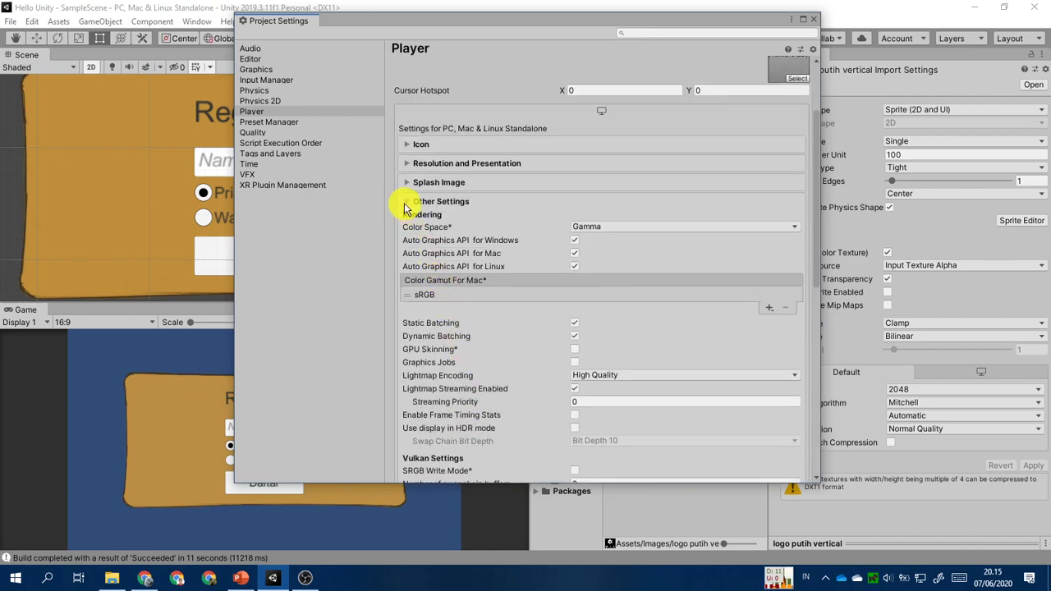
Collapse the Other Settings section, switch to the PowerPoint slideshow and advance it to the Build! slide.
click(411, 203)
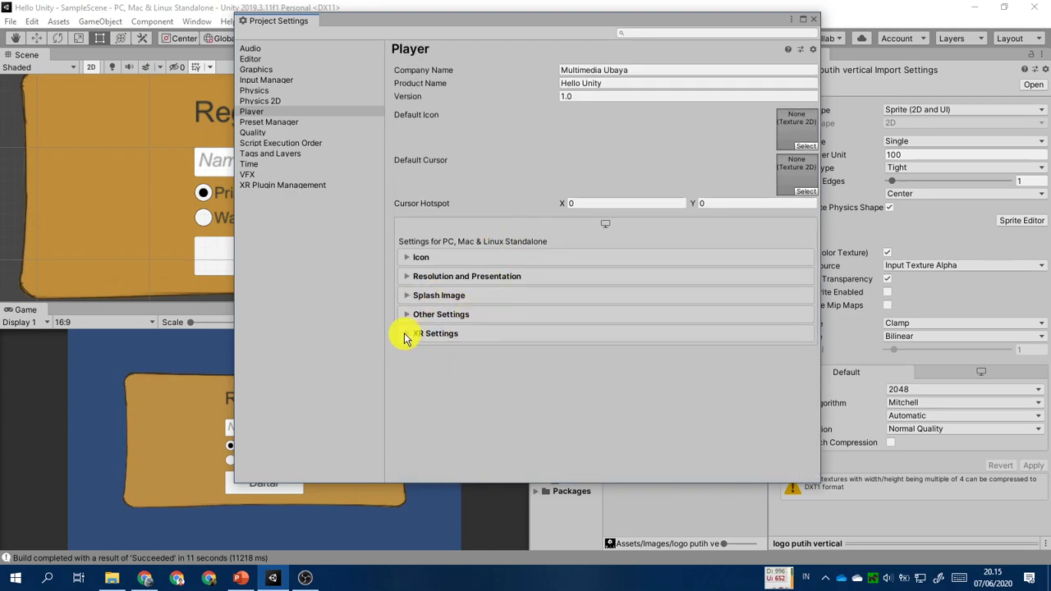
click(241, 578)
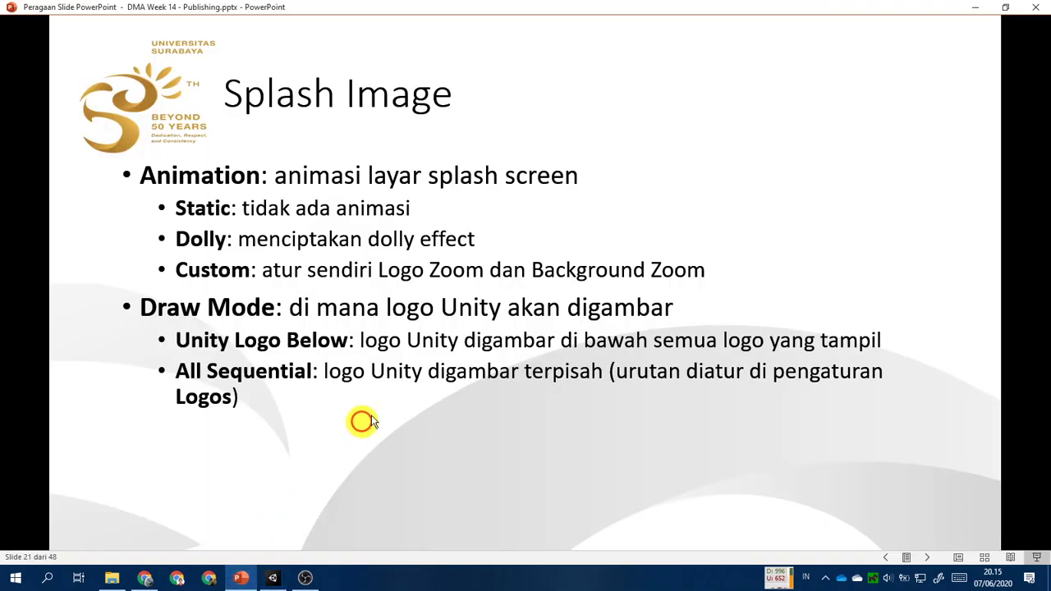
click(482, 359)
click(502, 348)
click(504, 349)
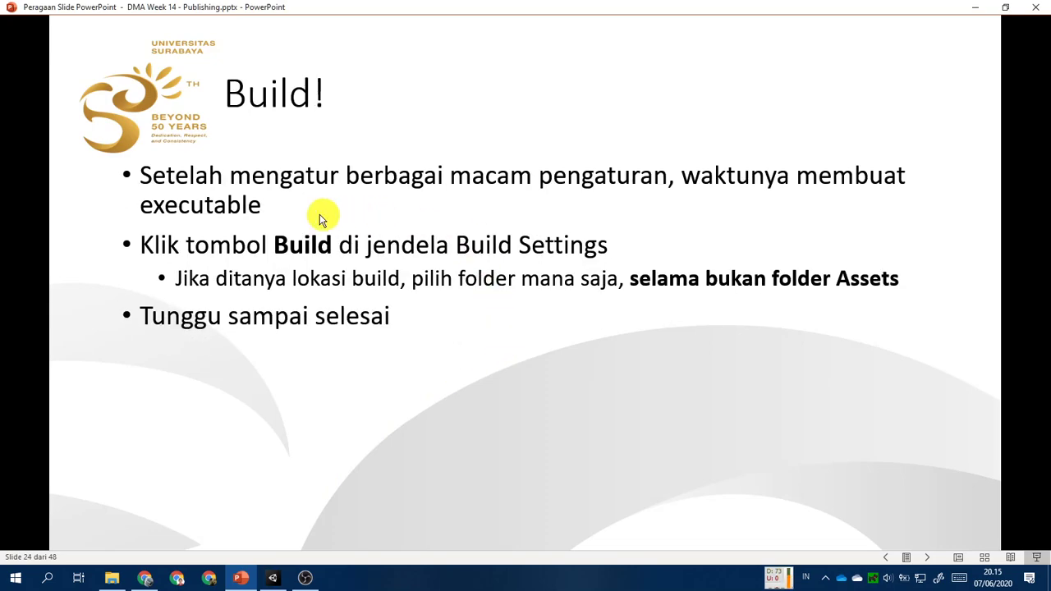
Switch back to Unity and open the Build Settings window with the Project Settings window moved slightly aside.
click(273, 582)
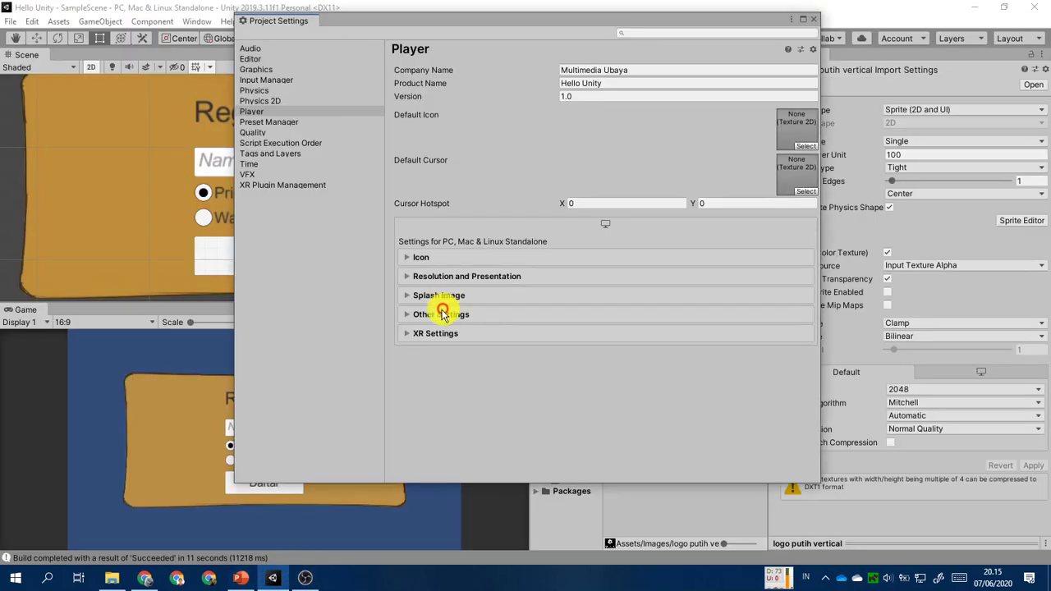
mouse_move(728, 21)
mouse_down()
mouse_move(600, 207)
mouse_move(710, 29)
mouse_up()
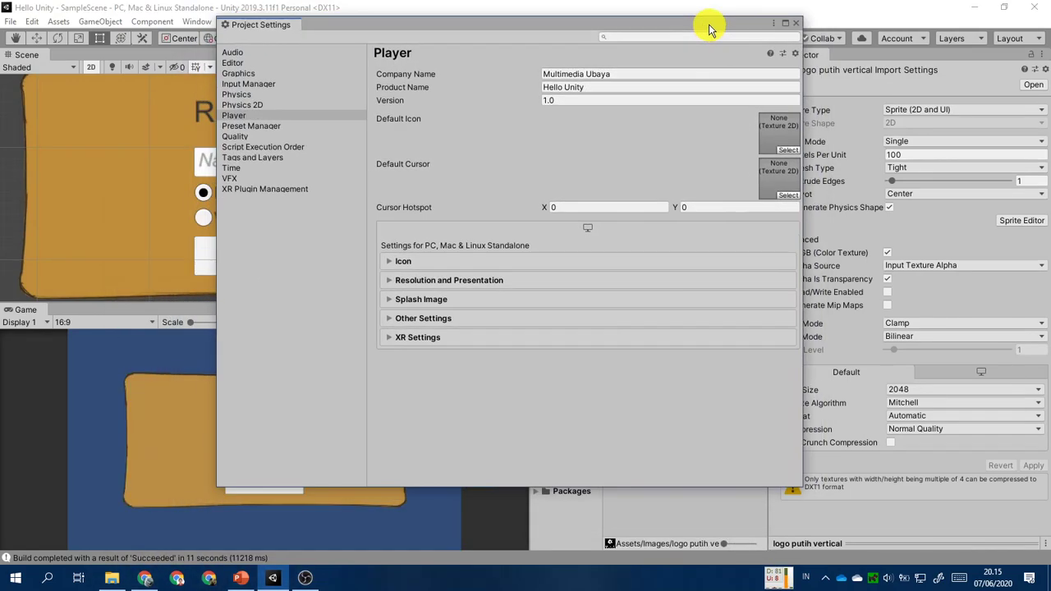
click(11, 21)
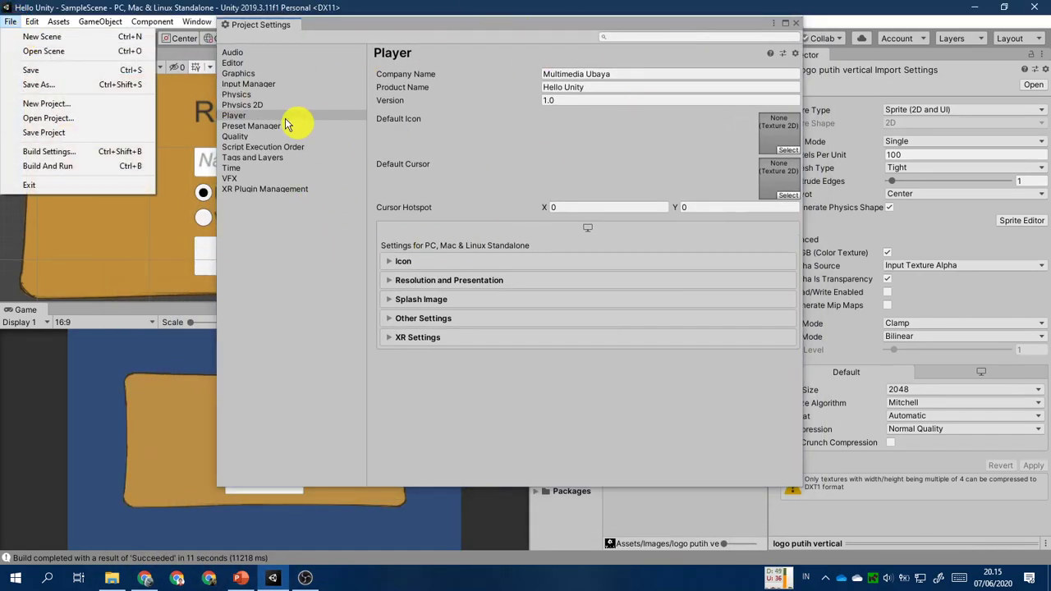
click(50, 154)
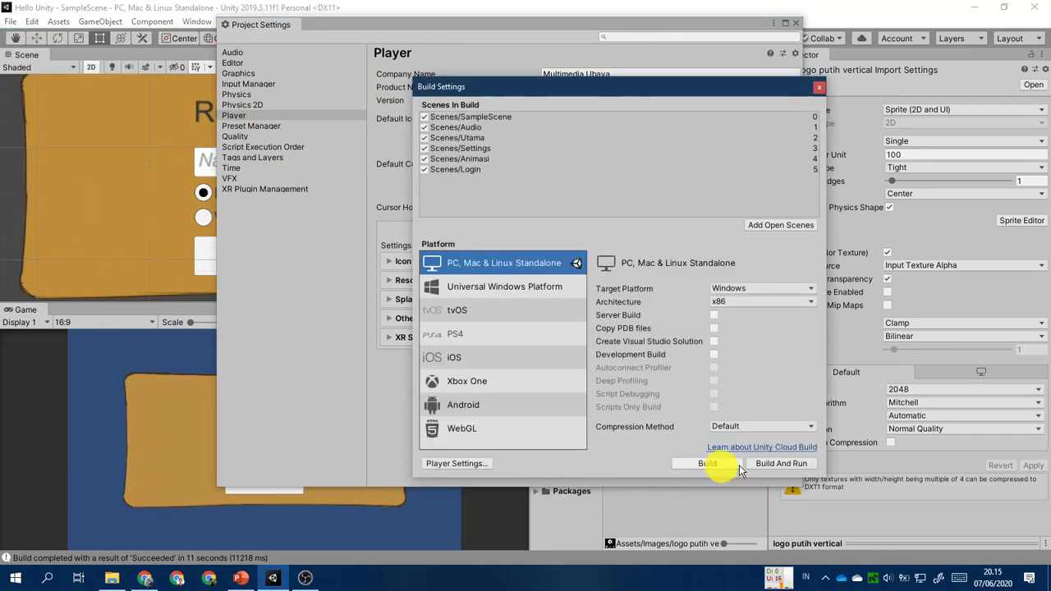
Advance the PowerPoint slideshow to the Hasil Build slide and open the Hasil build folder in File Explorer.
click(241, 577)
click(376, 364)
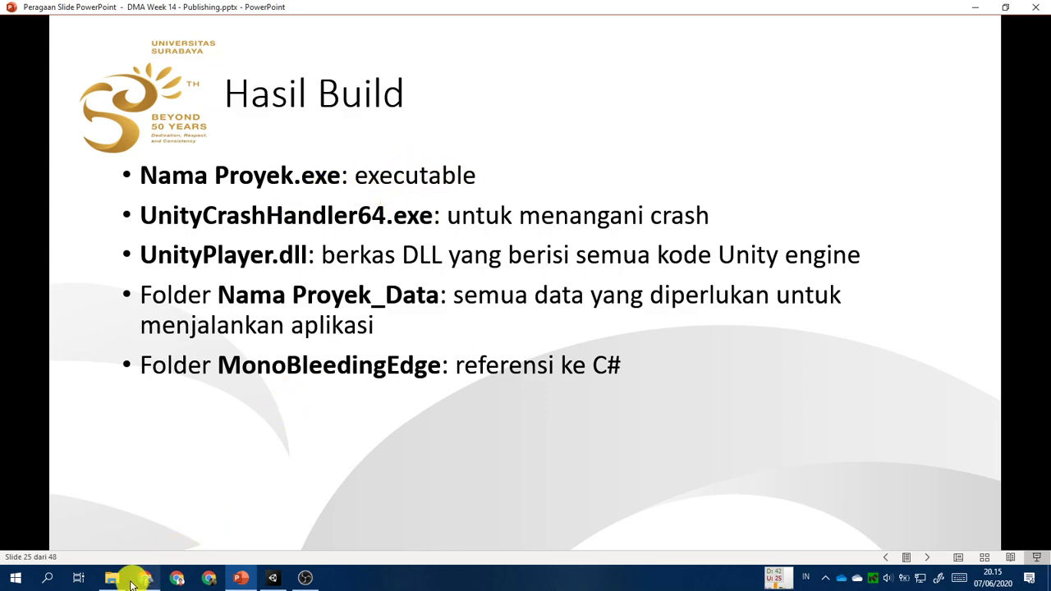
click(115, 502)
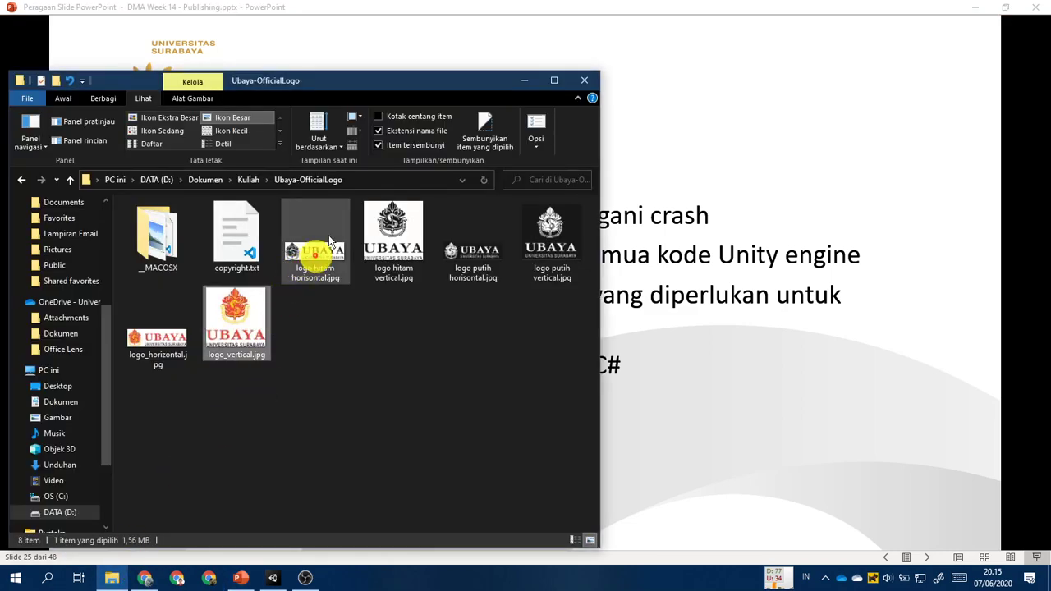
click(249, 181)
double_click(409, 399)
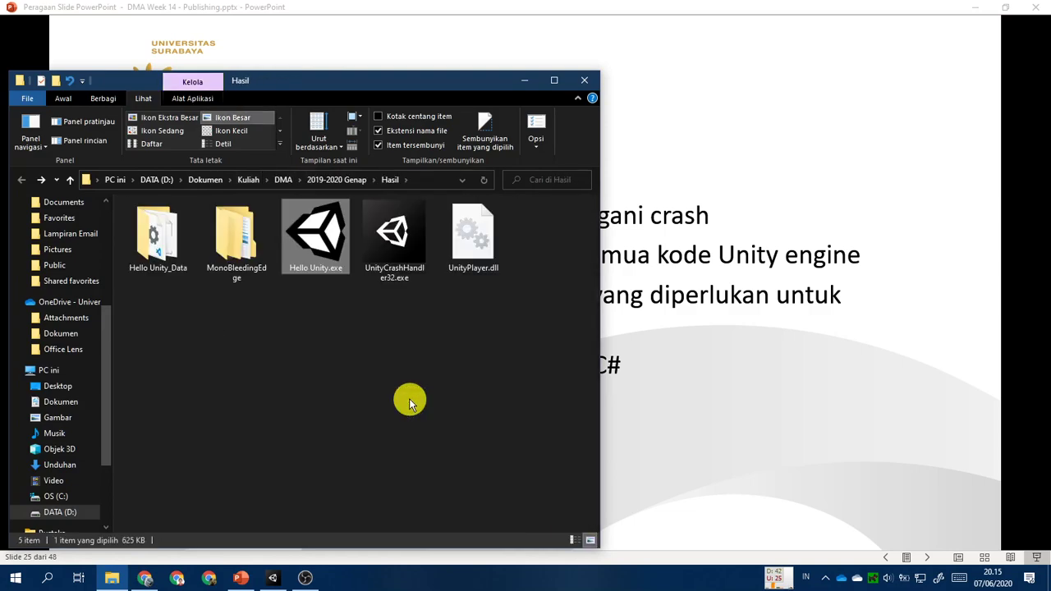
Maximize the File Explorer window and check UnityCrashHandler32.exe and UnityPlayer.dll against the Hasil Build slide.
double_click(462, 89)
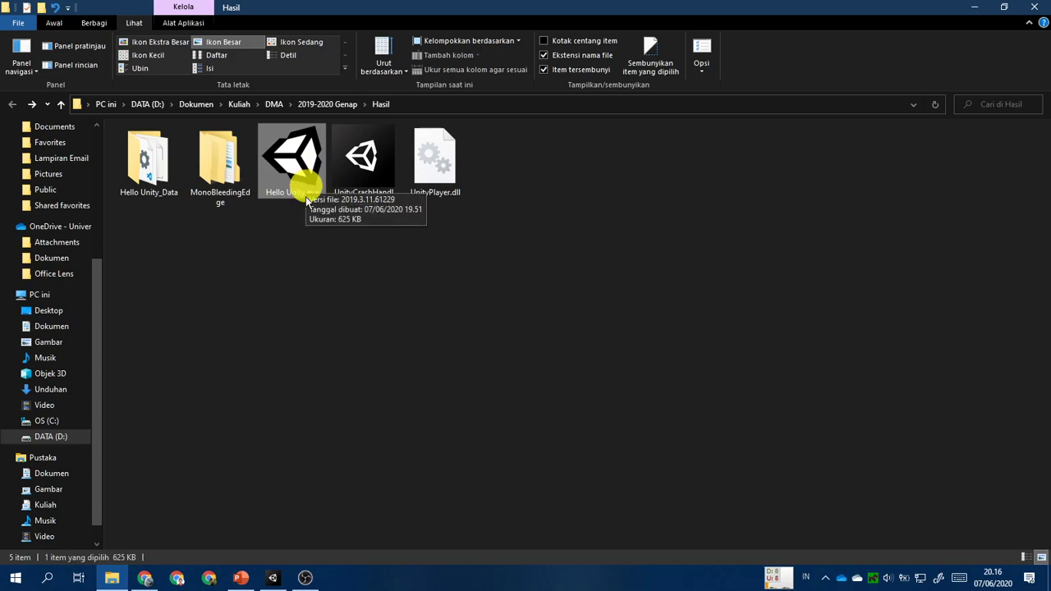
click(381, 191)
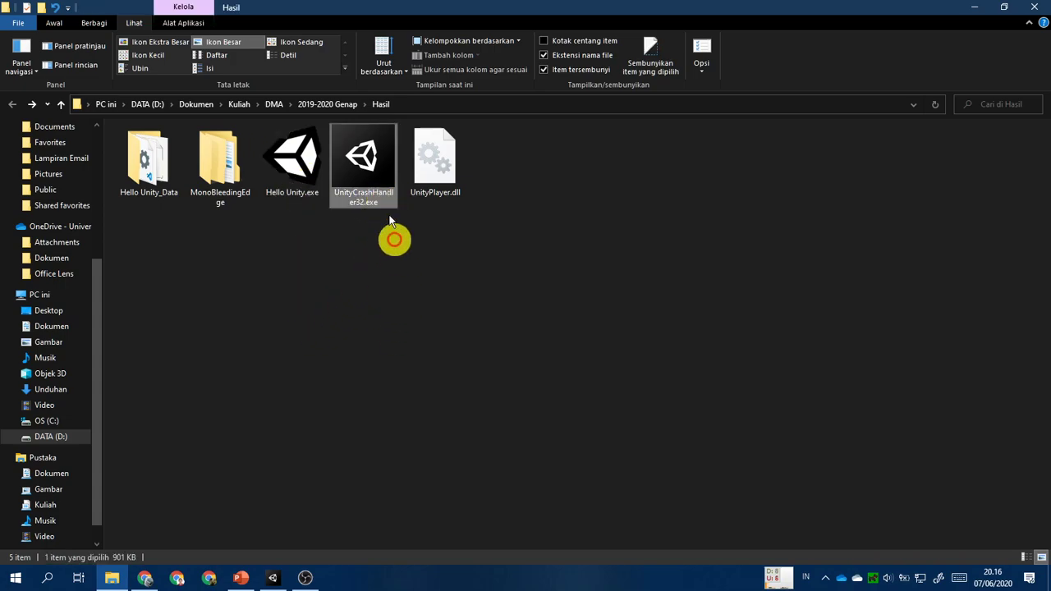
mouse_move(241, 578)
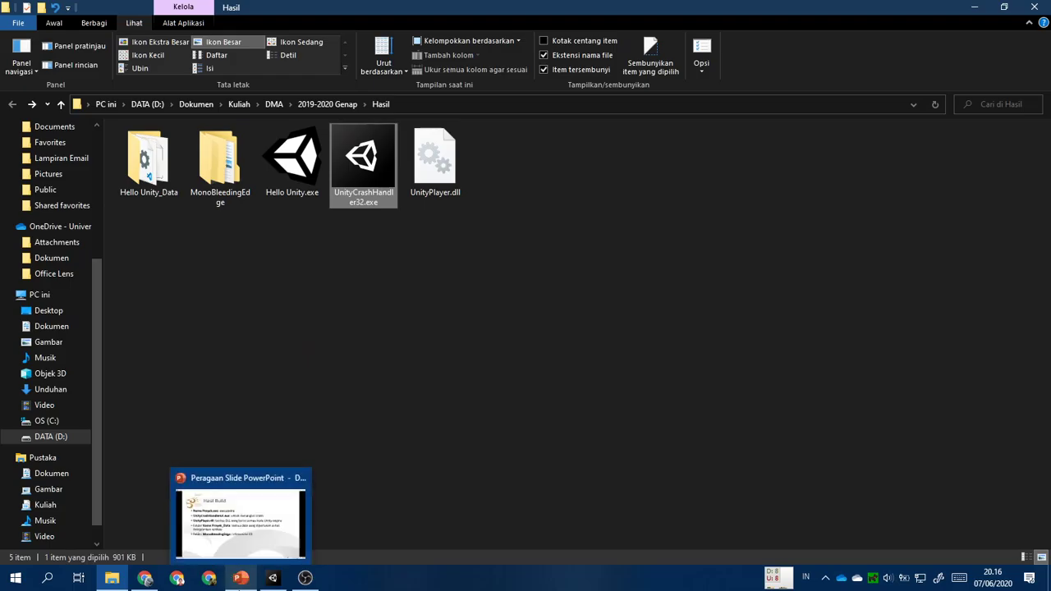
click(259, 550)
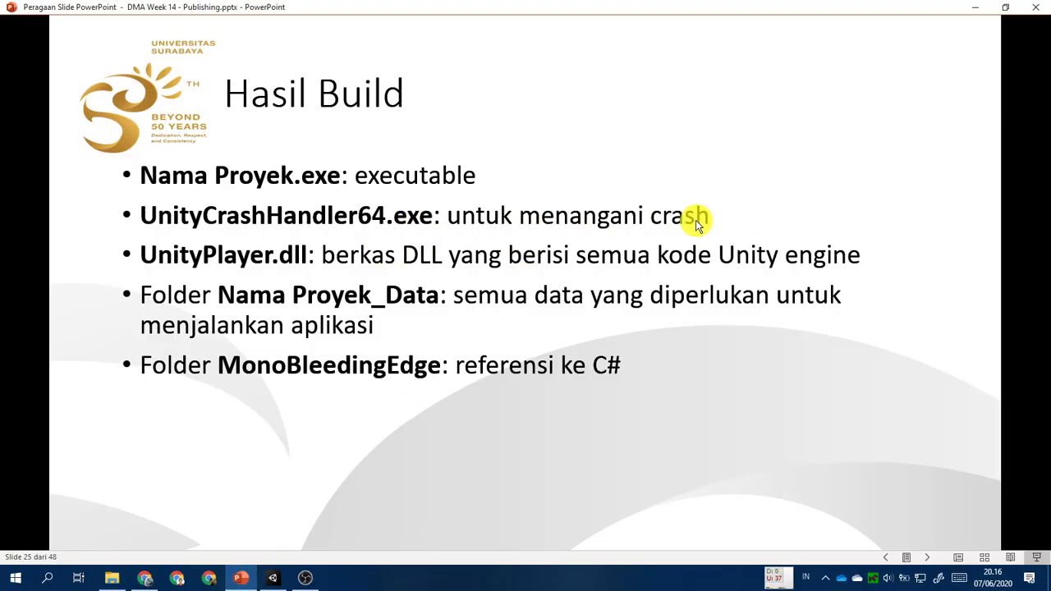
click(112, 578)
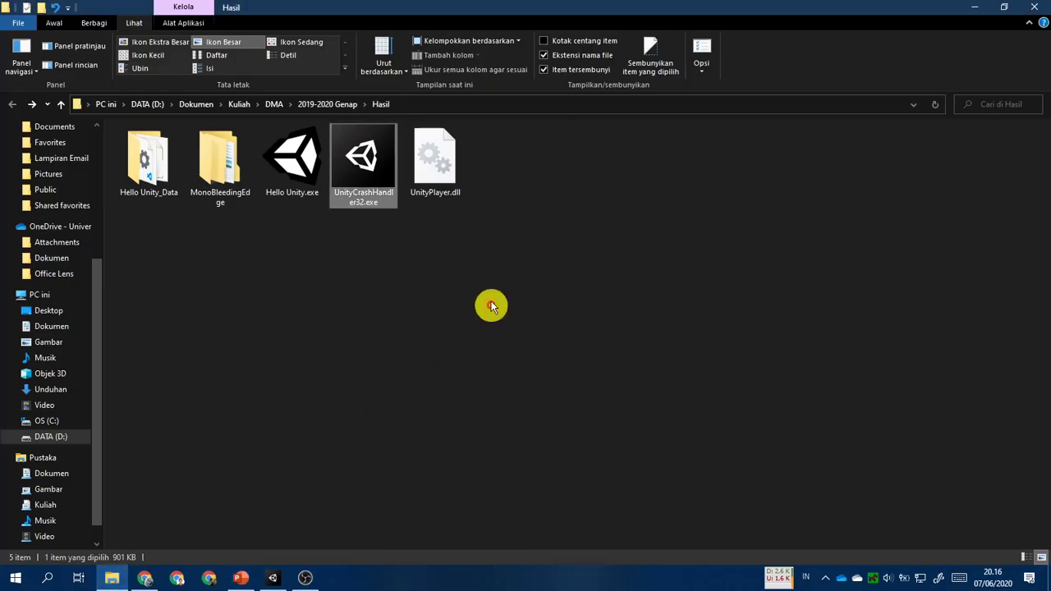
click(438, 162)
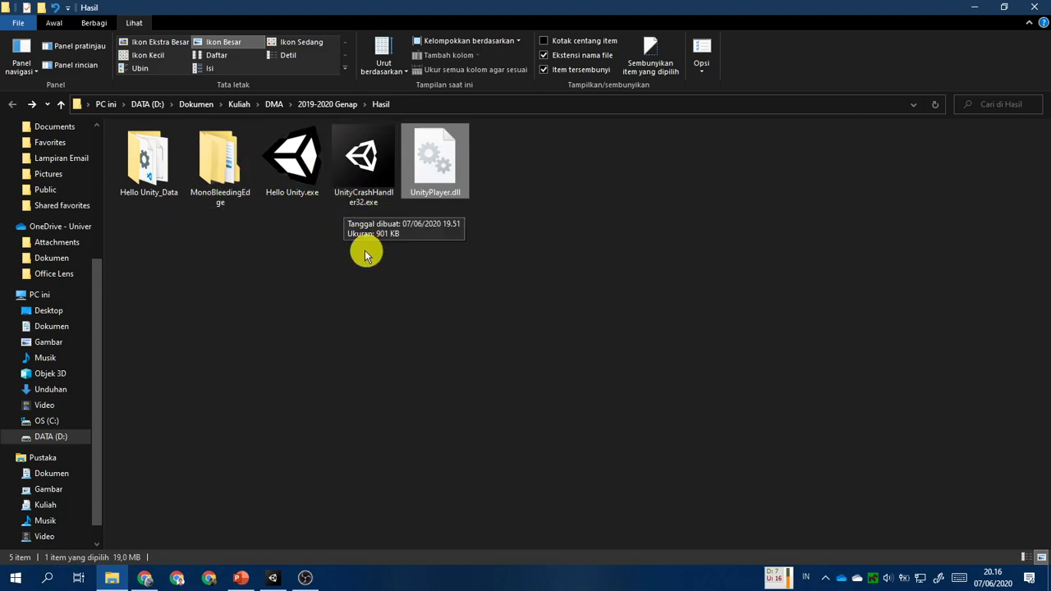
Point out Hello Unity.exe, look inside the Hello Unity_Data folder and return to the Hasil folder.
click(284, 154)
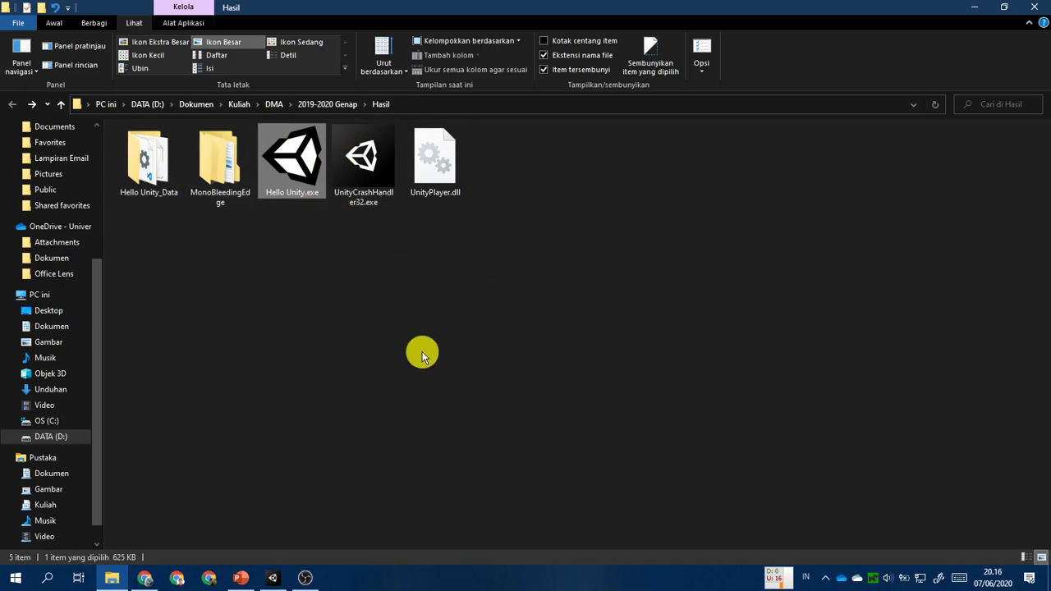
click(422, 354)
double_click(152, 185)
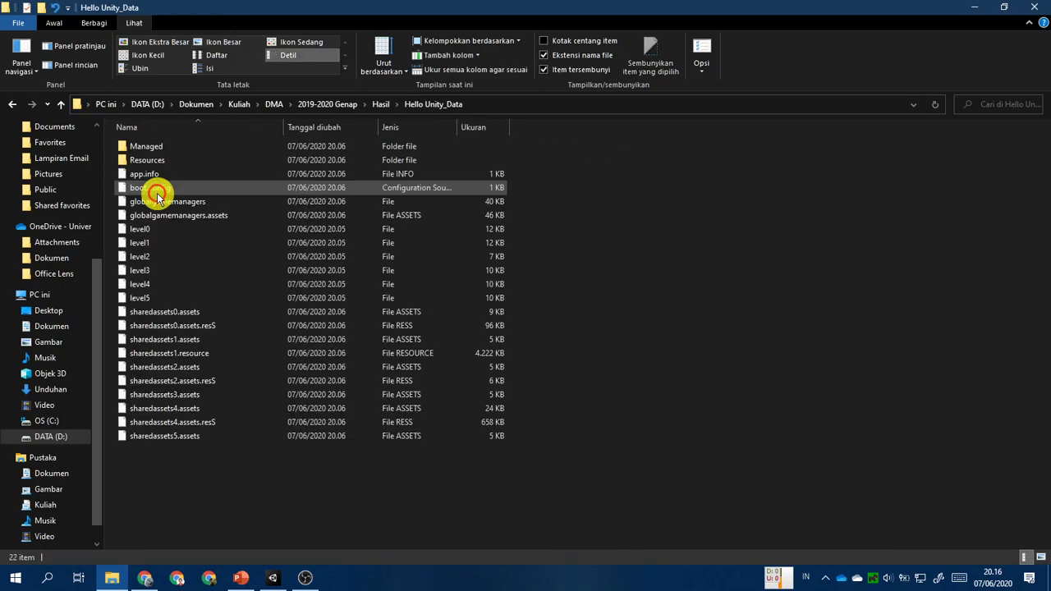
click(380, 104)
Switch to Unity, move the Build Settings and Project Settings windows aside, and show the Data folder's assets.
click(240, 578)
click(273, 578)
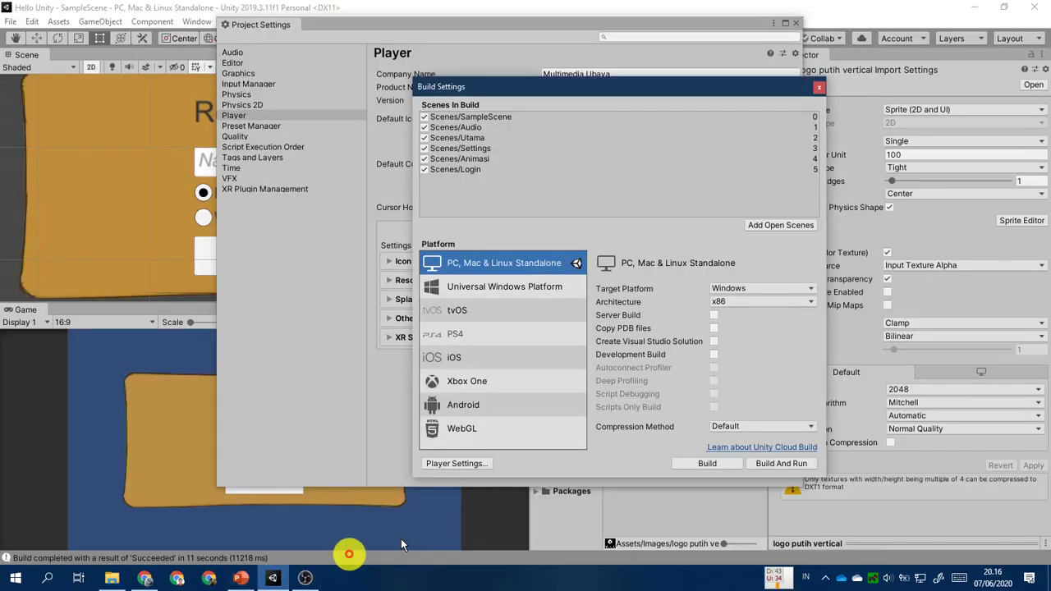
drag(746, 89, 538, 105)
drag(545, 41, 350, 48)
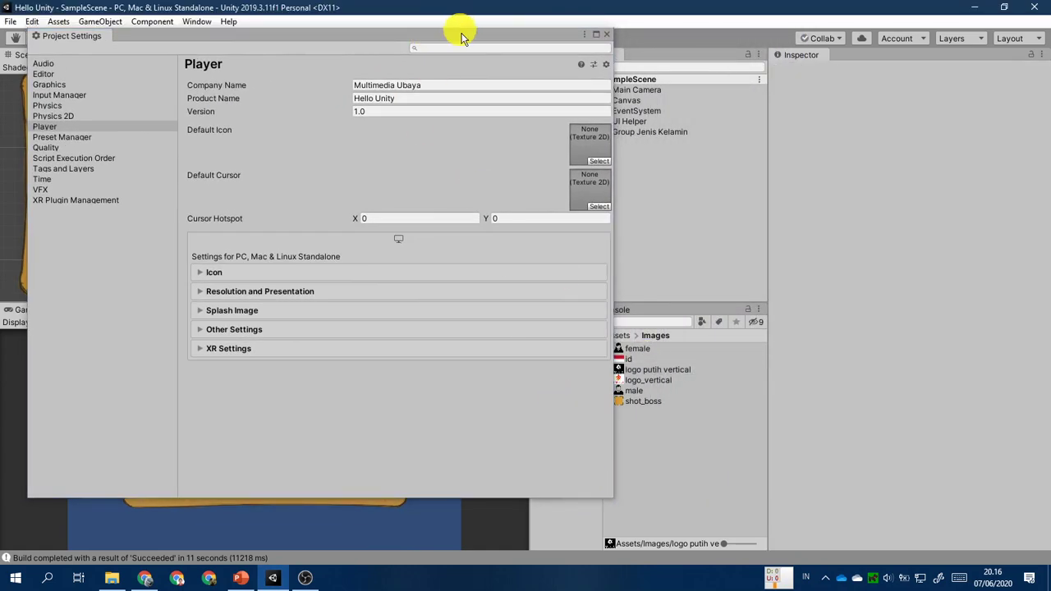
drag(462, 32, 380, 46)
click(584, 428)
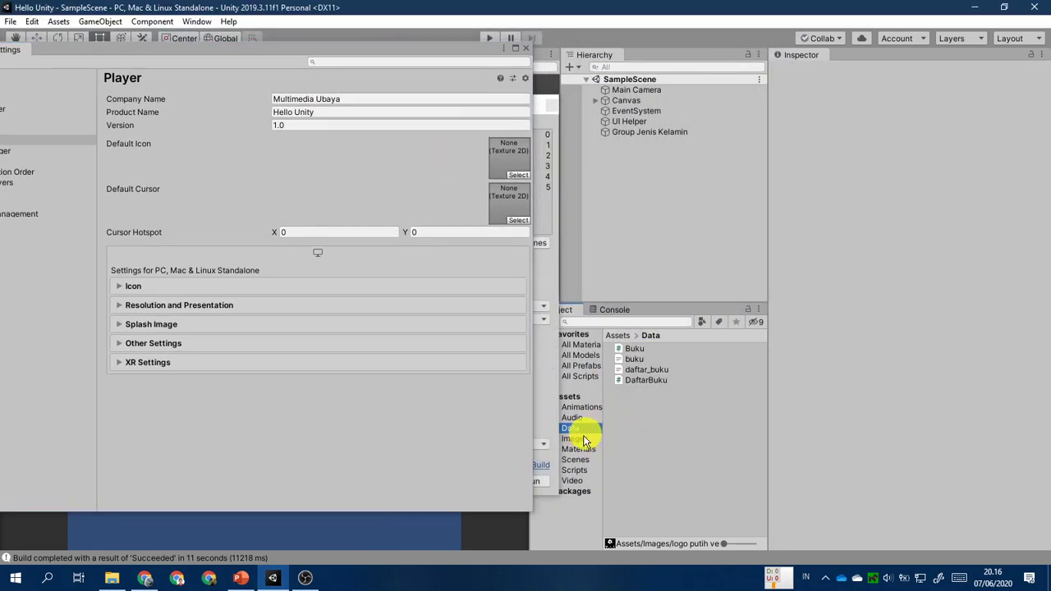
Switch to File Explorer and look through the Hello Unity_Data folder and its Resources subfolder.
click(115, 578)
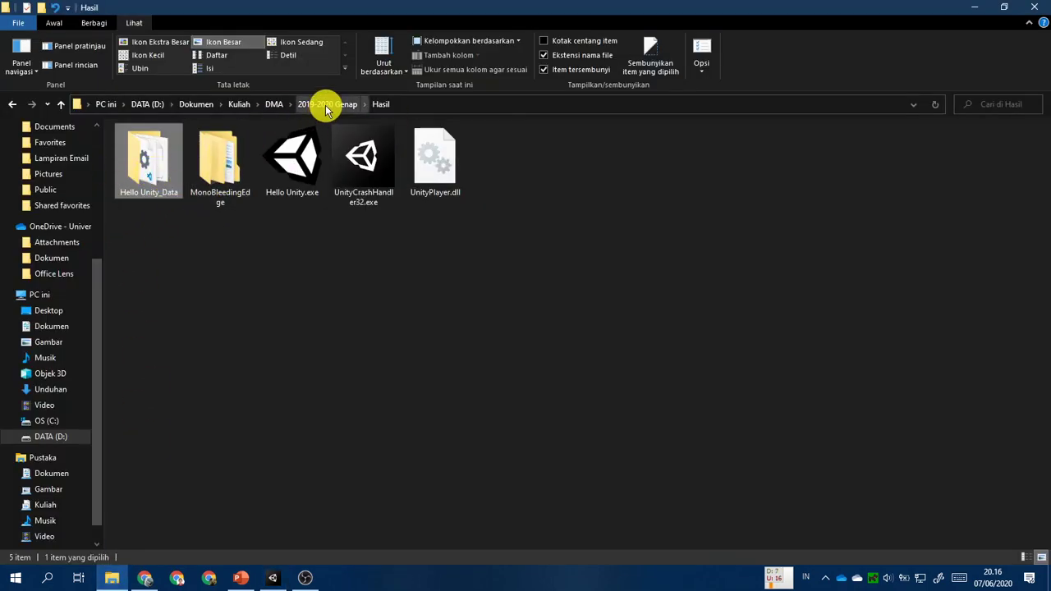
double_click(152, 169)
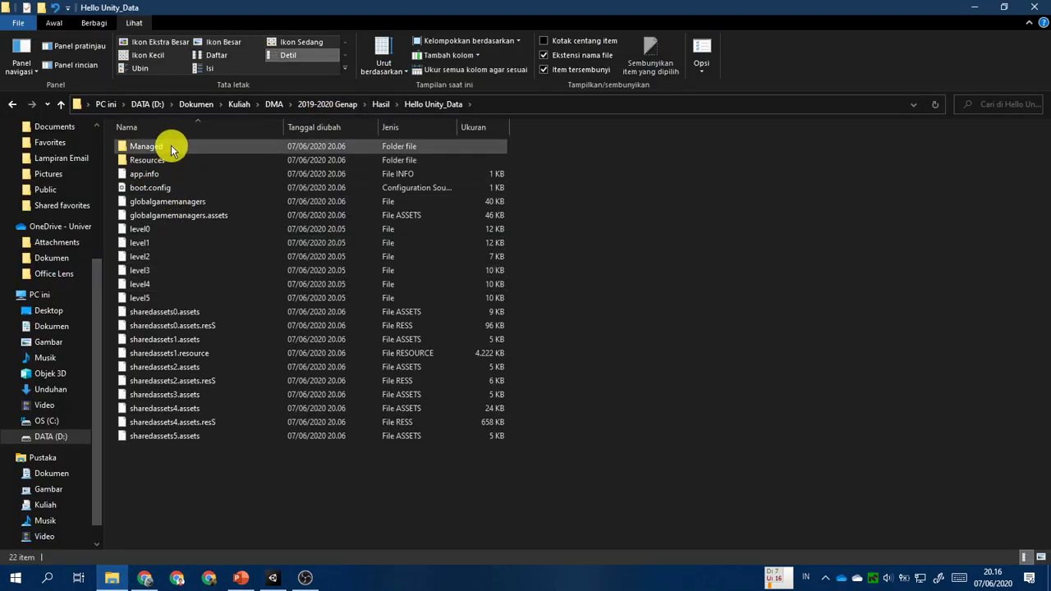
click(183, 160)
double_click(183, 161)
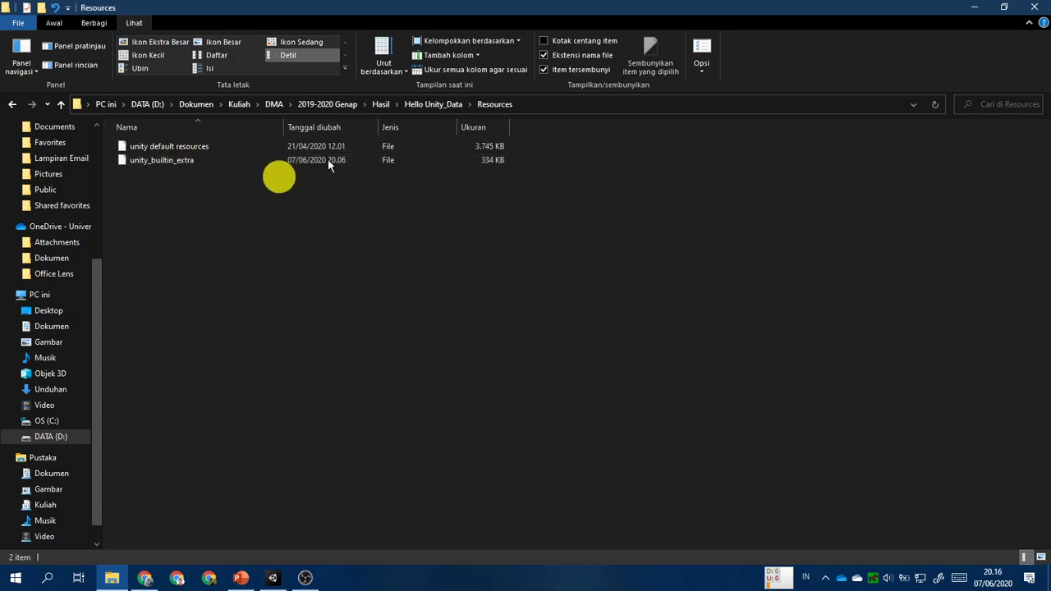
click(426, 105)
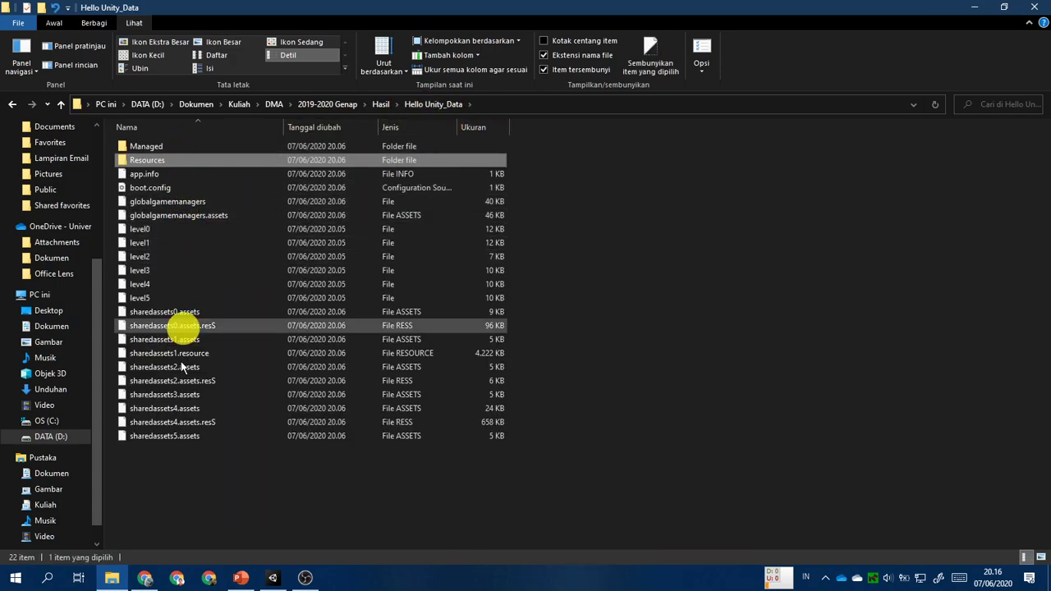
Switch to Unity and reposition the Project Settings window to view the project's asset folders.
click(278, 580)
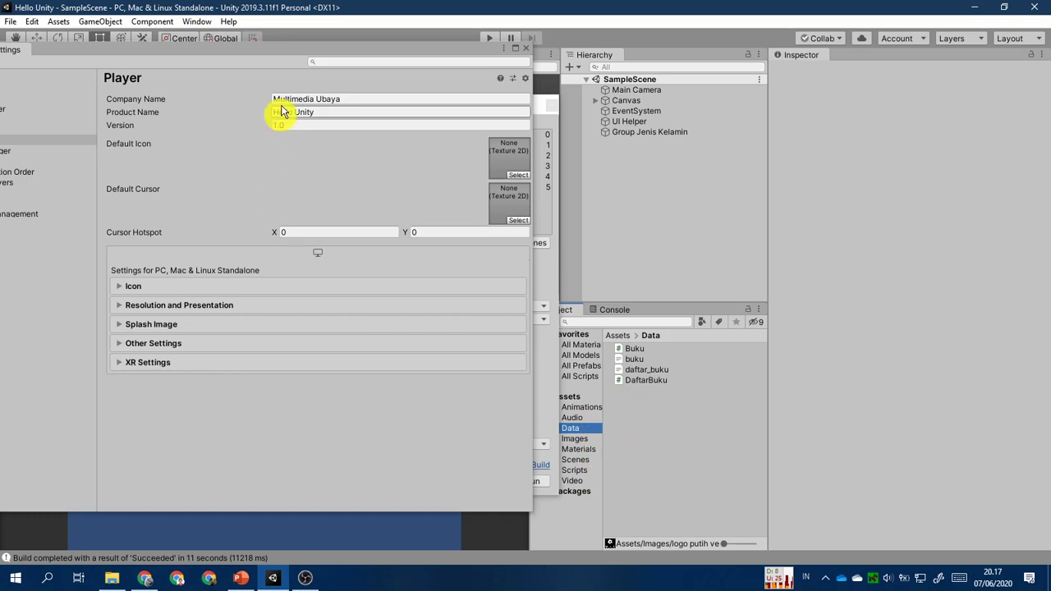
mouse_move(275, 55)
mouse_down()
mouse_move(363, 58)
mouse_move(312, 63)
mouse_move(326, 72)
mouse_move(289, 63)
mouse_up()
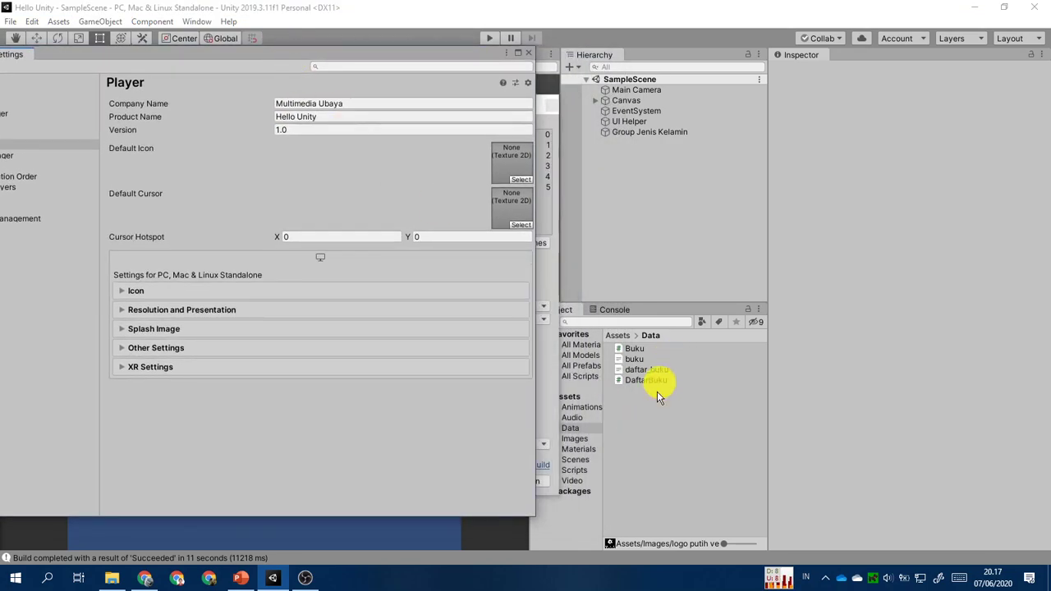
drag(235, 52, 417, 20)
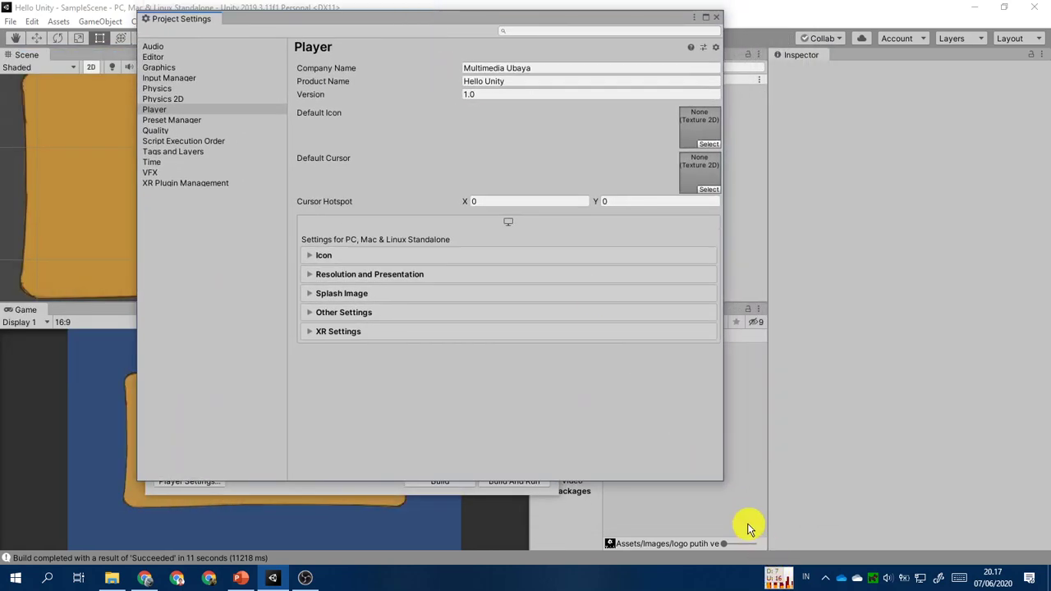
drag(619, 23, 471, 48)
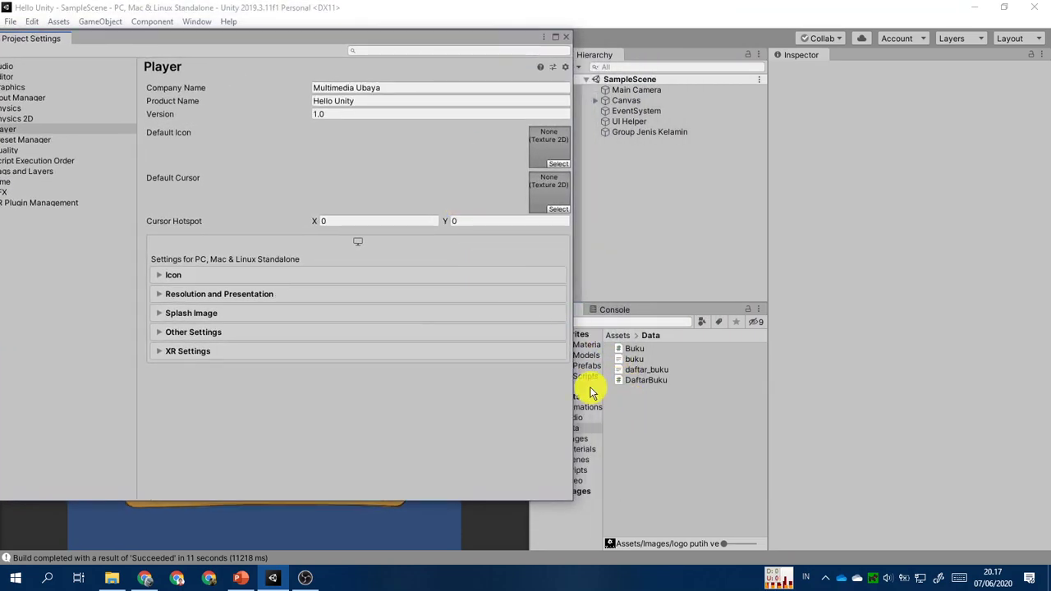
click(587, 438)
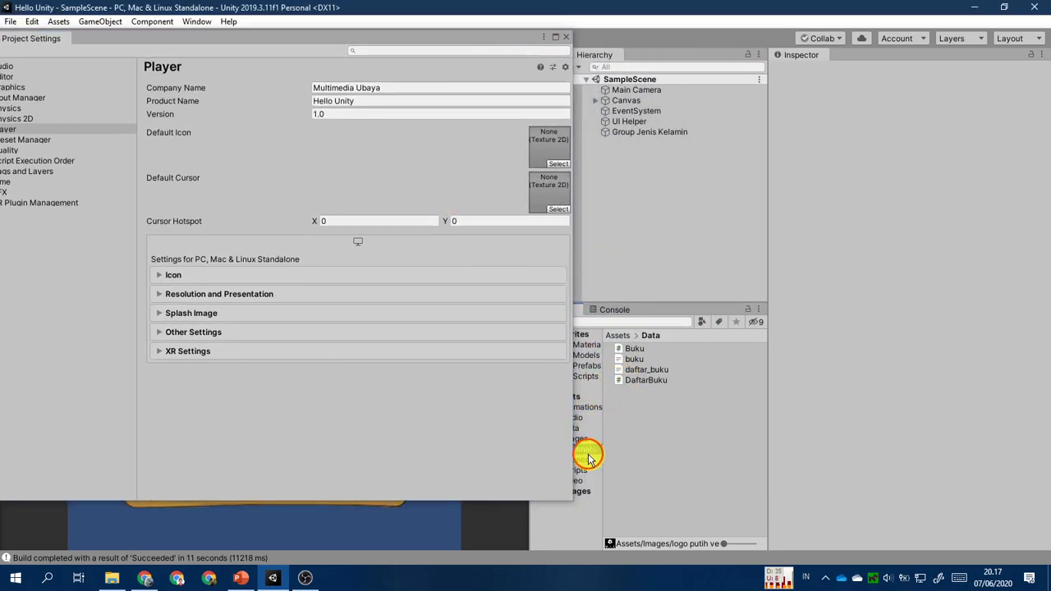
Switch to File Explorer and go back up to the Hasil folder to view the build files.
click(112, 578)
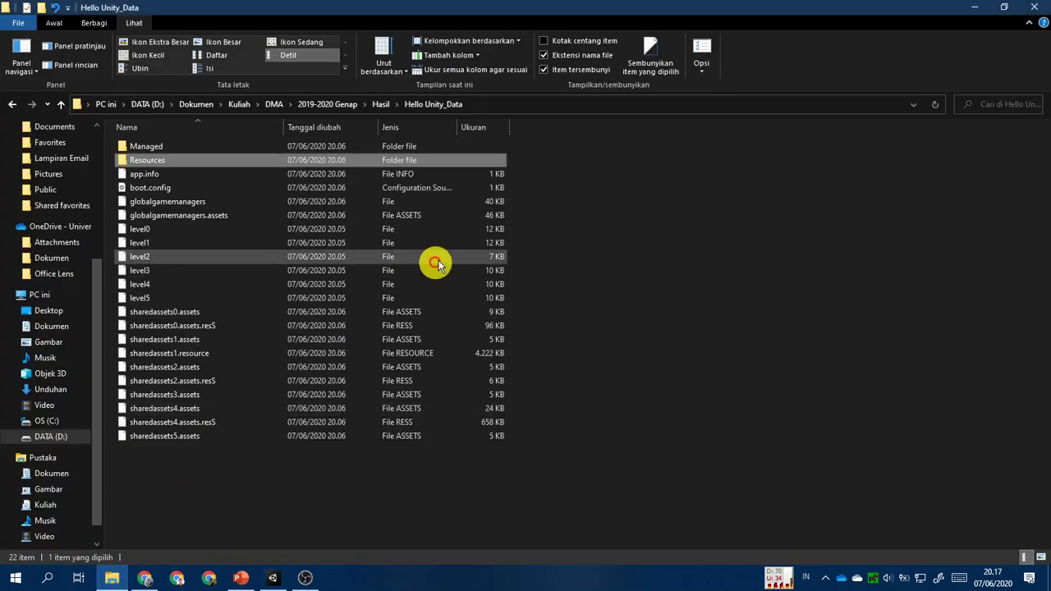
click(380, 104)
click(624, 298)
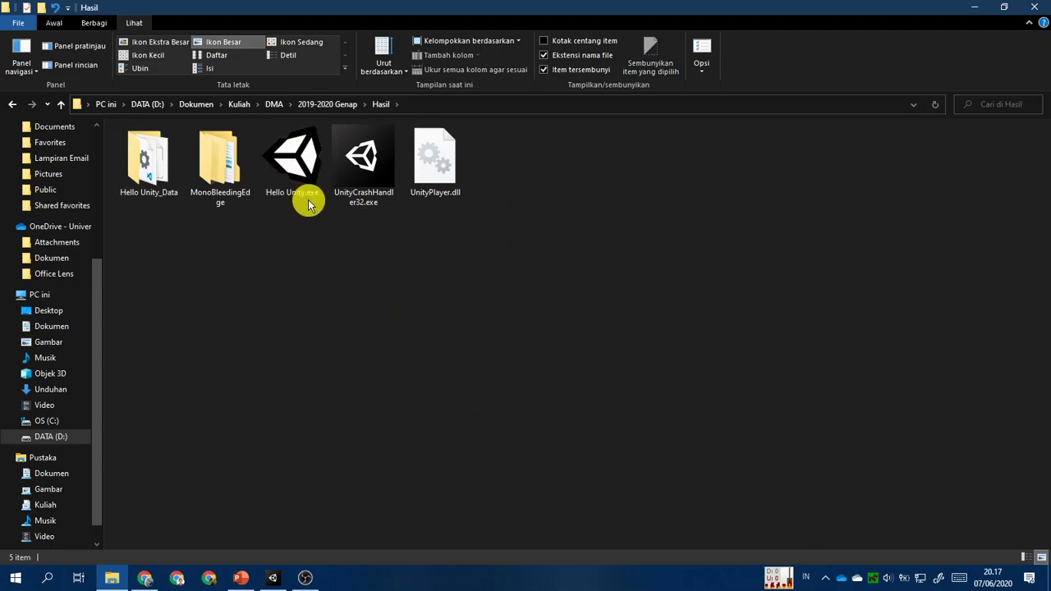
Move the Project Settings window in Unity, revisit the Hasil Build slide in PowerPoint and switch back to File Explorer.
click(273, 579)
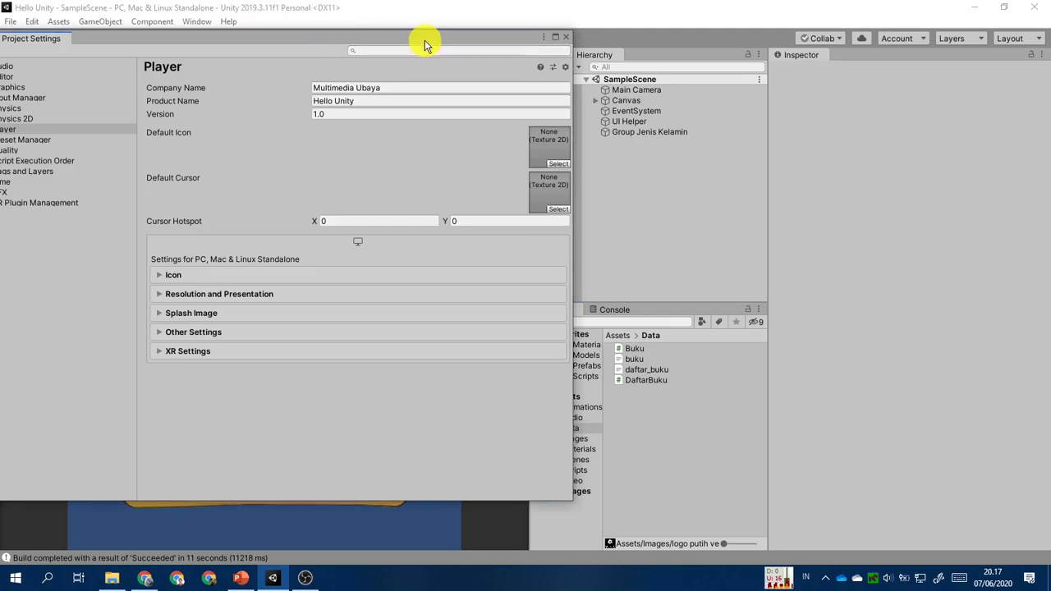
drag(425, 40, 650, 82)
click(241, 578)
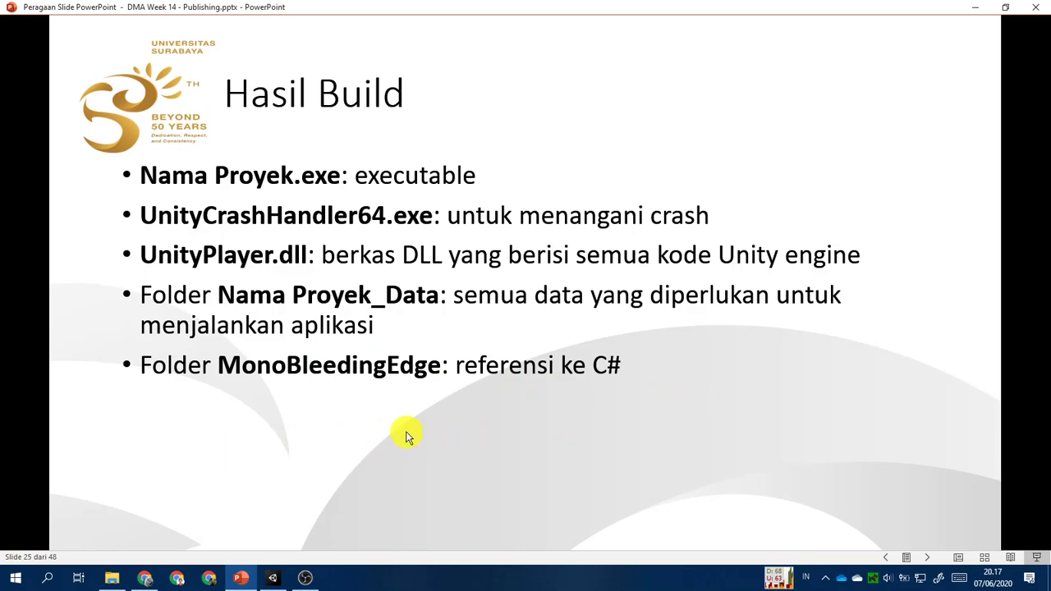
click(112, 578)
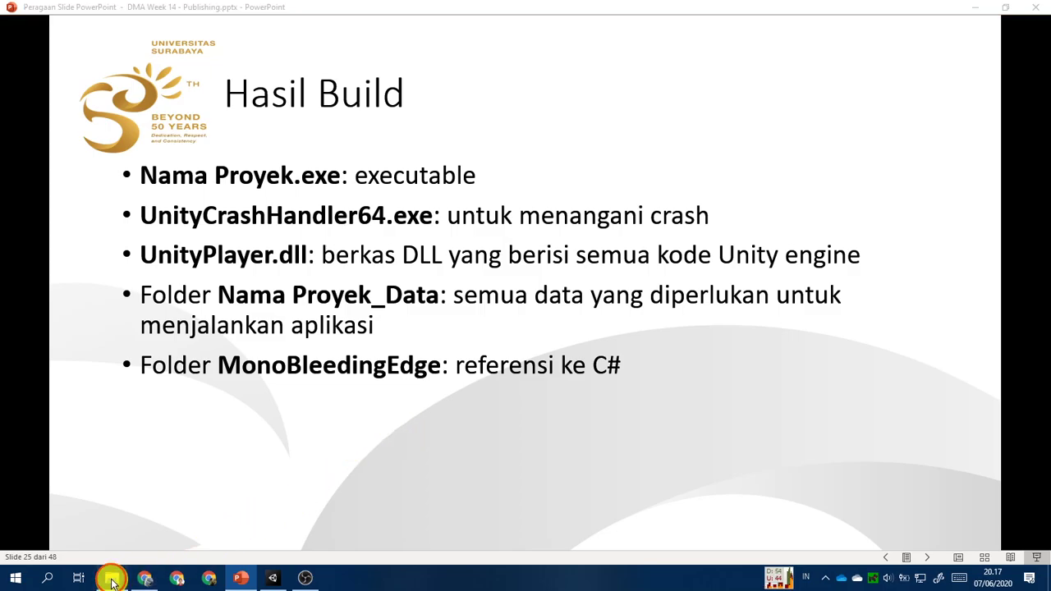
Advance the PowerPoint slides to Yang harus disertakan, and switch to Unity to examine the Development Build option in Build Settings.
click(241, 578)
click(394, 367)
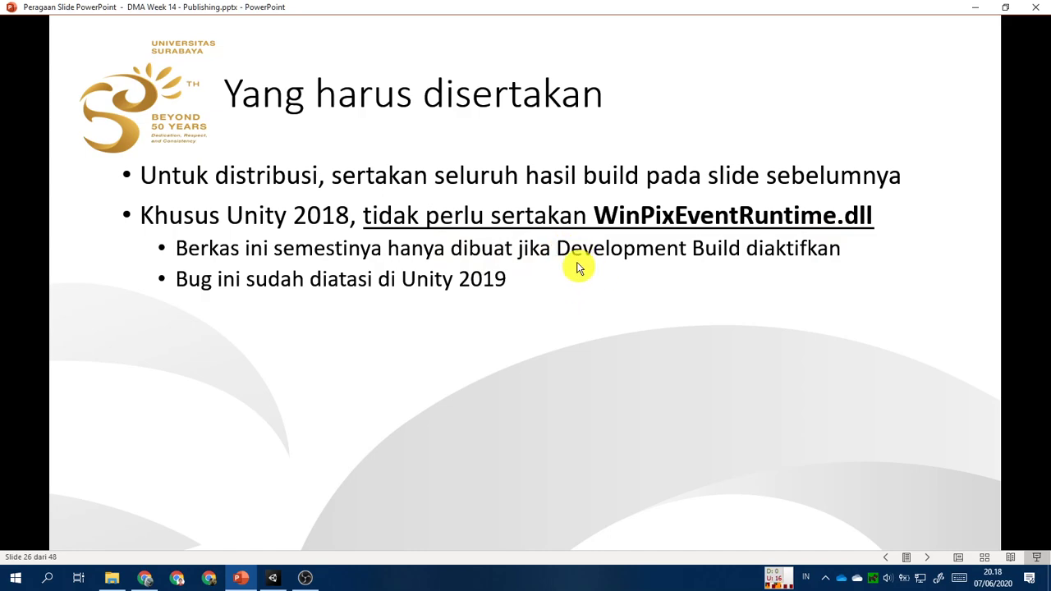
click(280, 579)
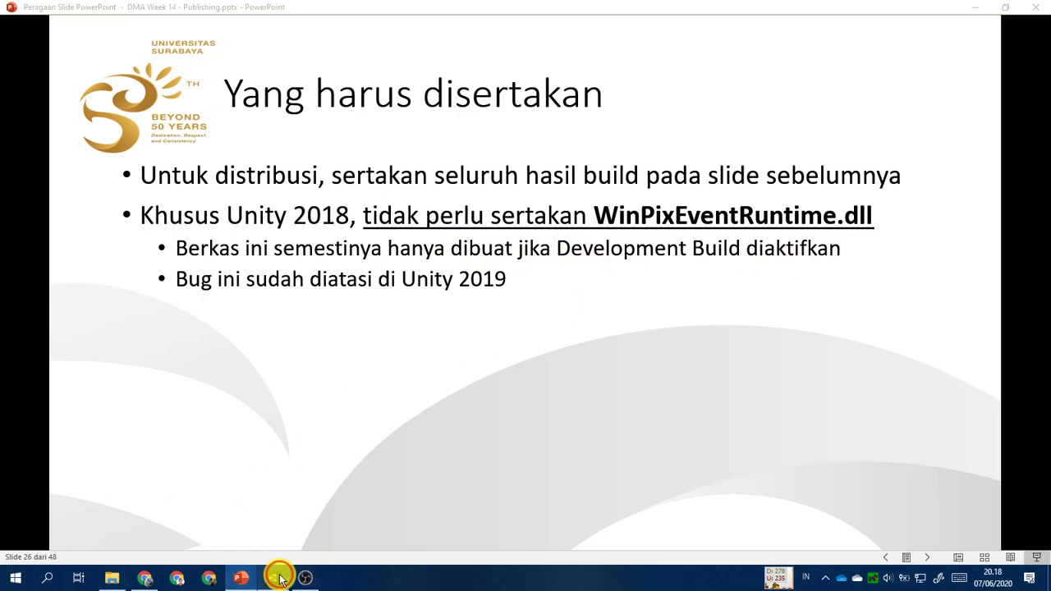
click(197, 220)
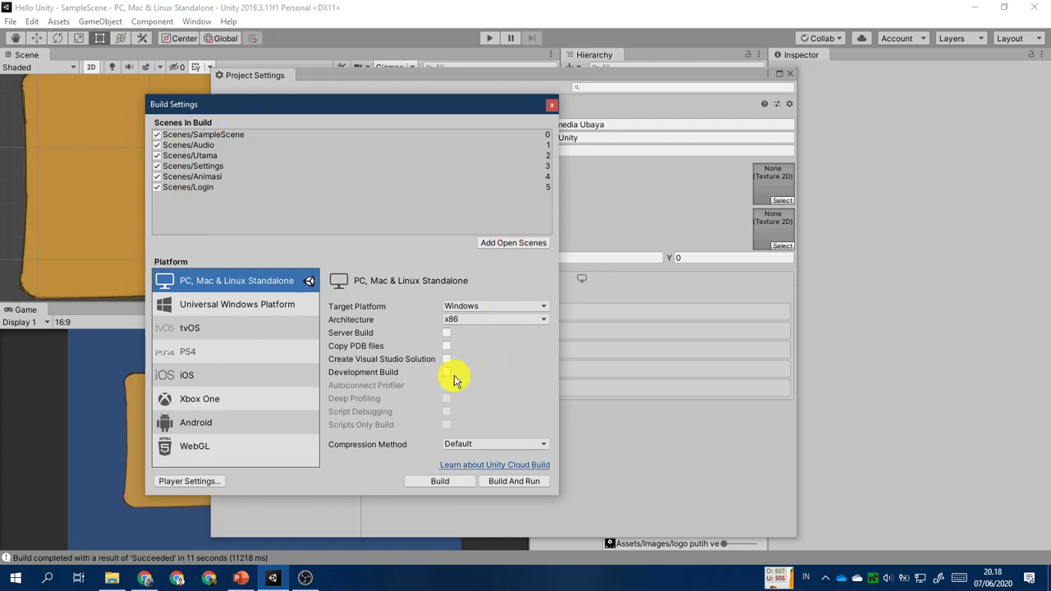
Revisit the Yang harus disertakan slide in PowerPoint, switch to File Explorer and select all build files and folders in Hasil.
click(240, 579)
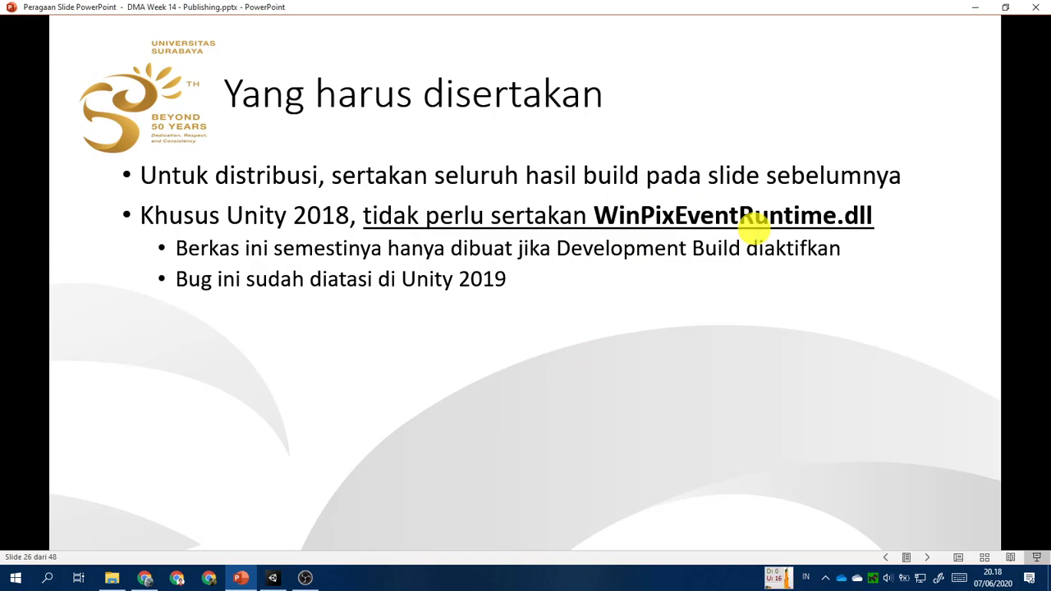
click(113, 578)
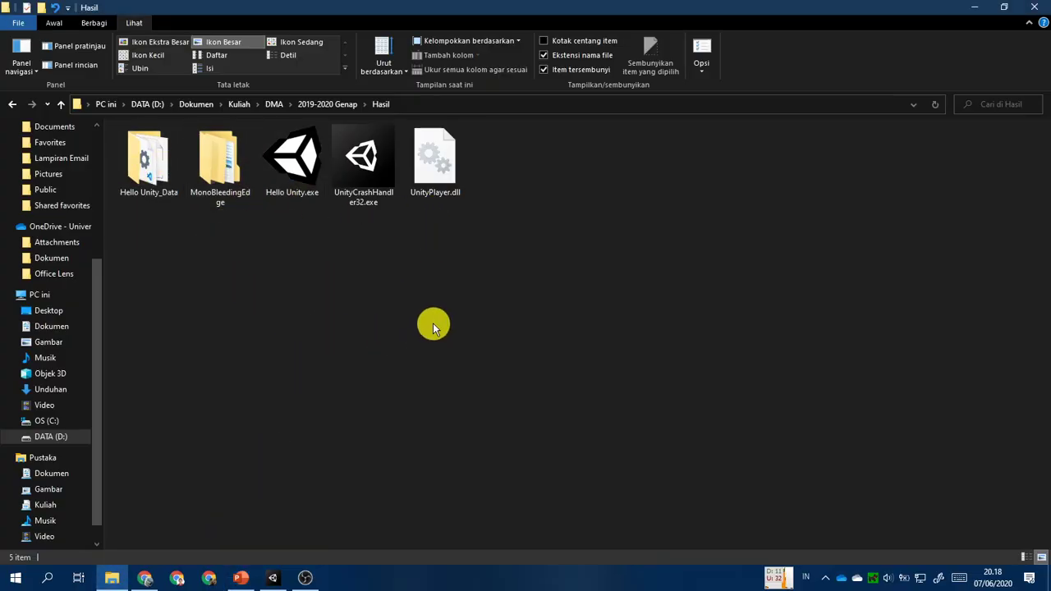
click(241, 579)
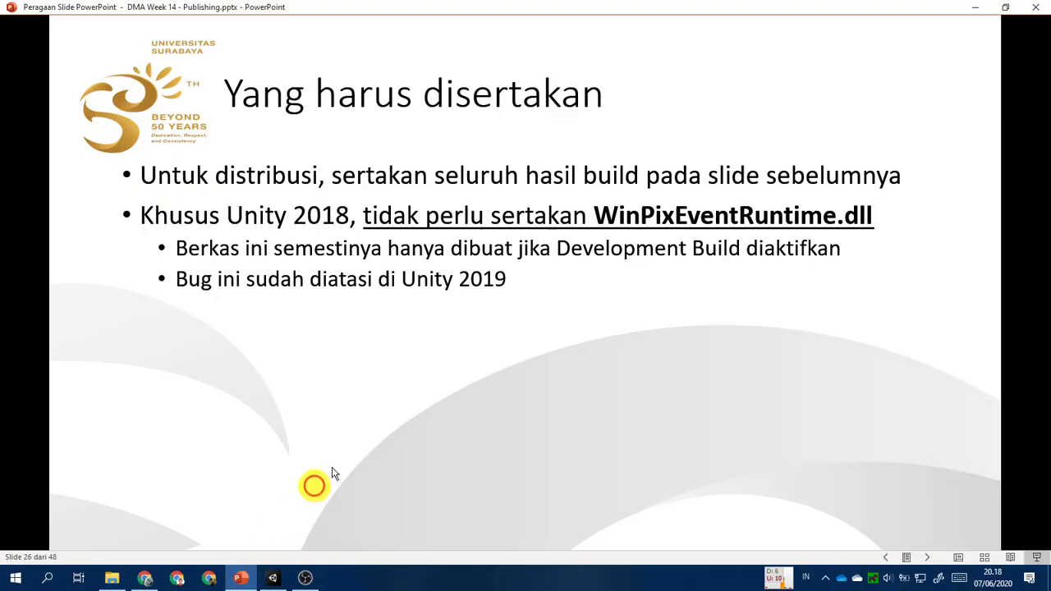
click(113, 579)
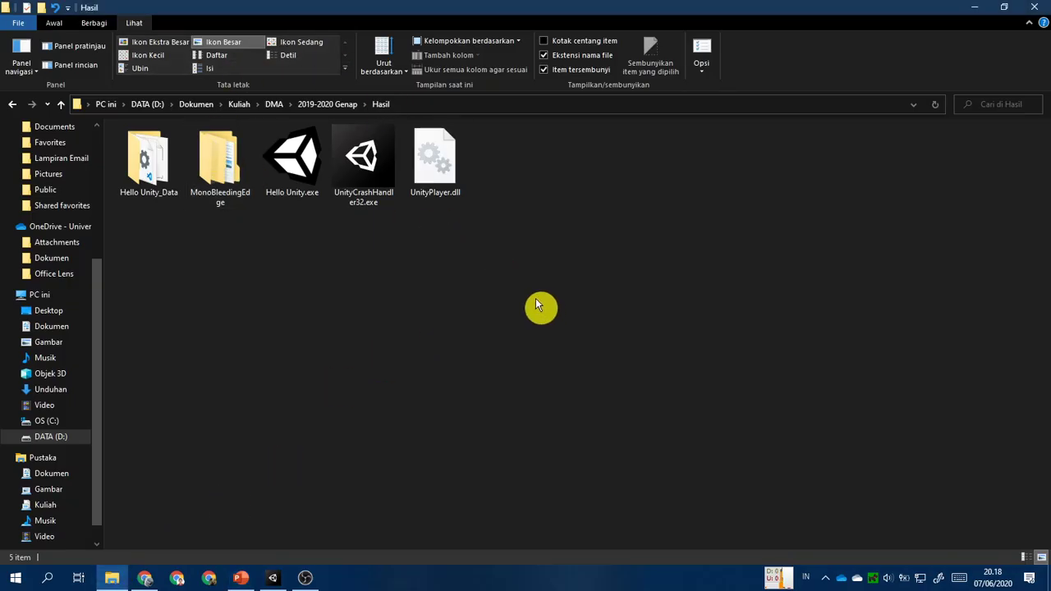
drag(528, 286, 118, 133)
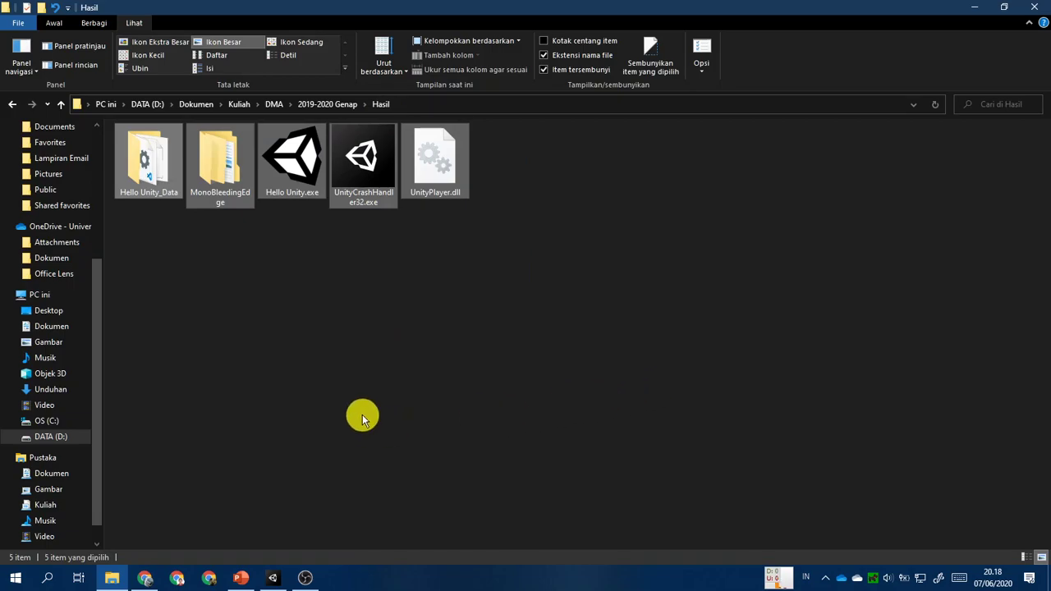
Switch to PowerPoint and advance past the Belajar Mandiri title slide to Mengemas Hasil Build.
click(242, 575)
click(446, 436)
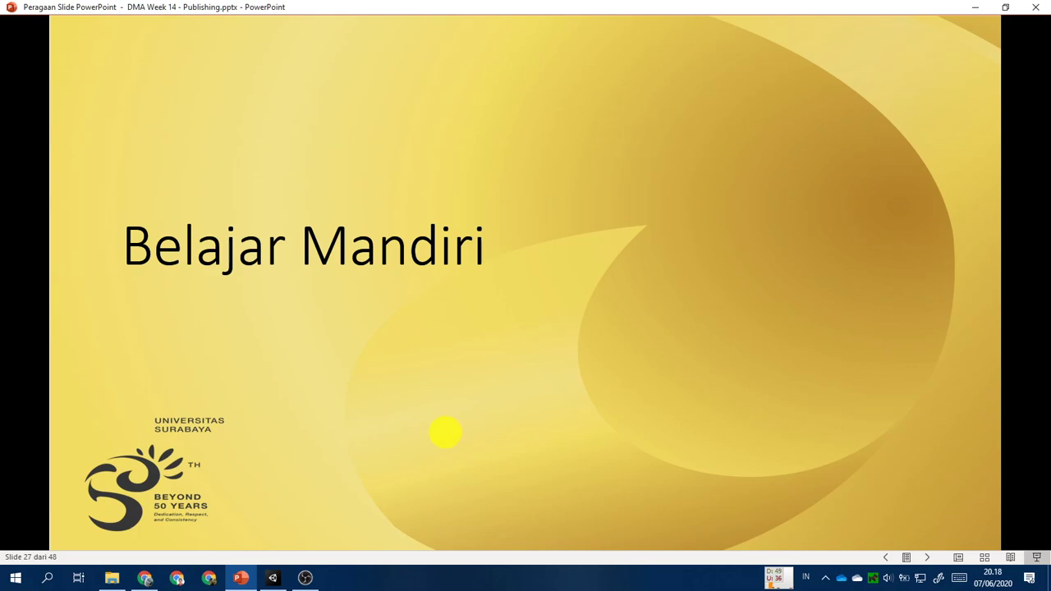
click(507, 393)
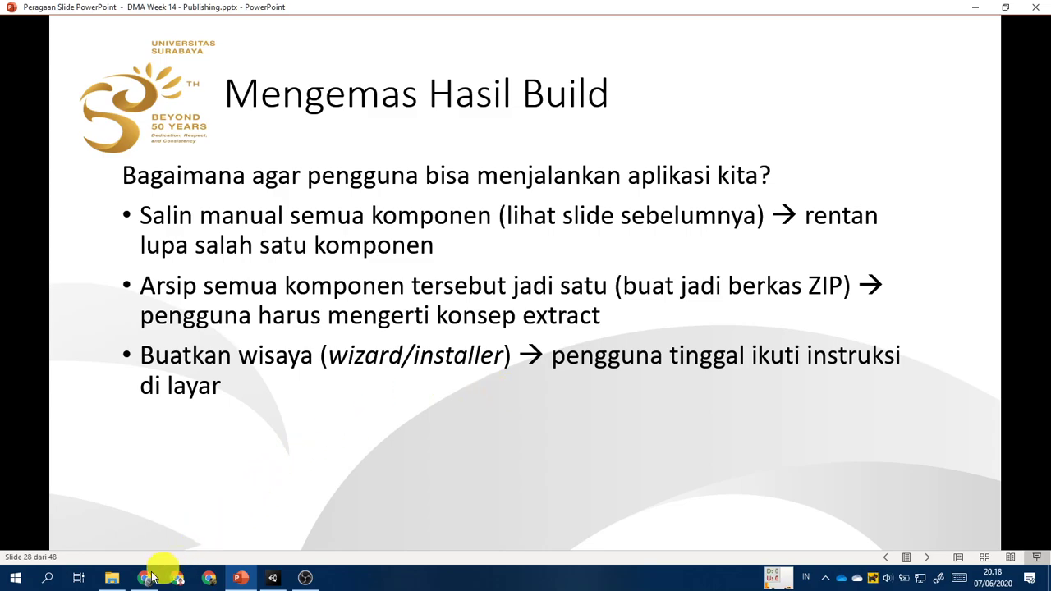
Review the Hasil build files in File Explorer alongside the Mengemas Hasil Build slide, and advance PowerPoint to the Membuat Wisaya slide.
click(112, 578)
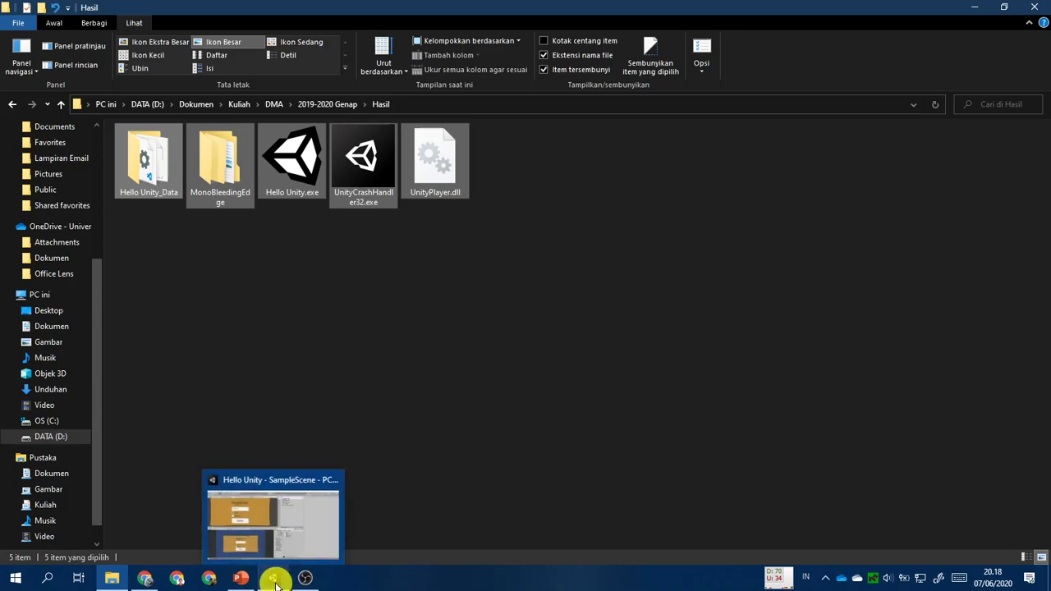
click(244, 579)
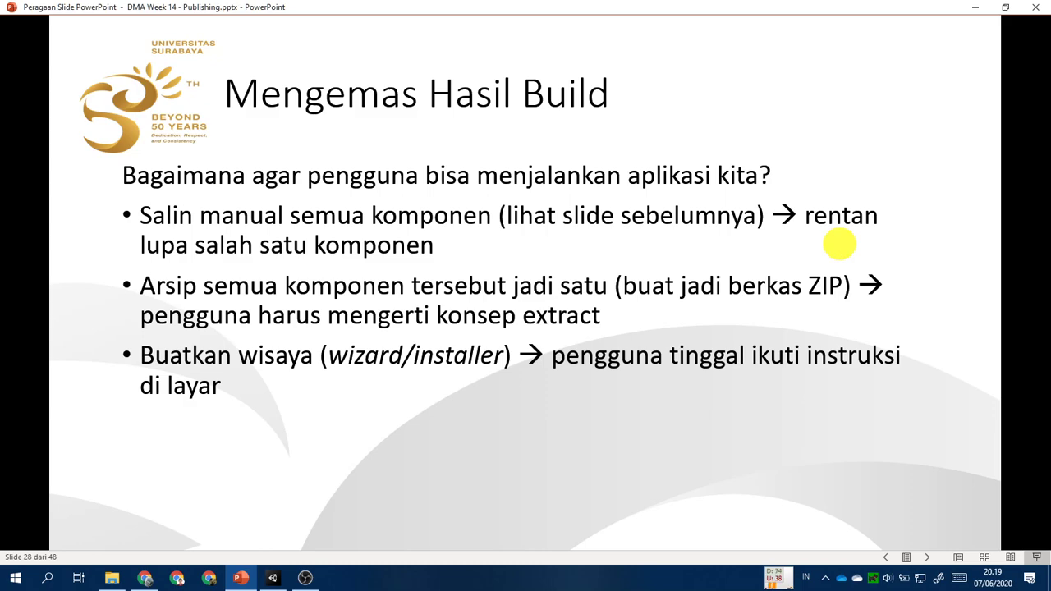
click(112, 578)
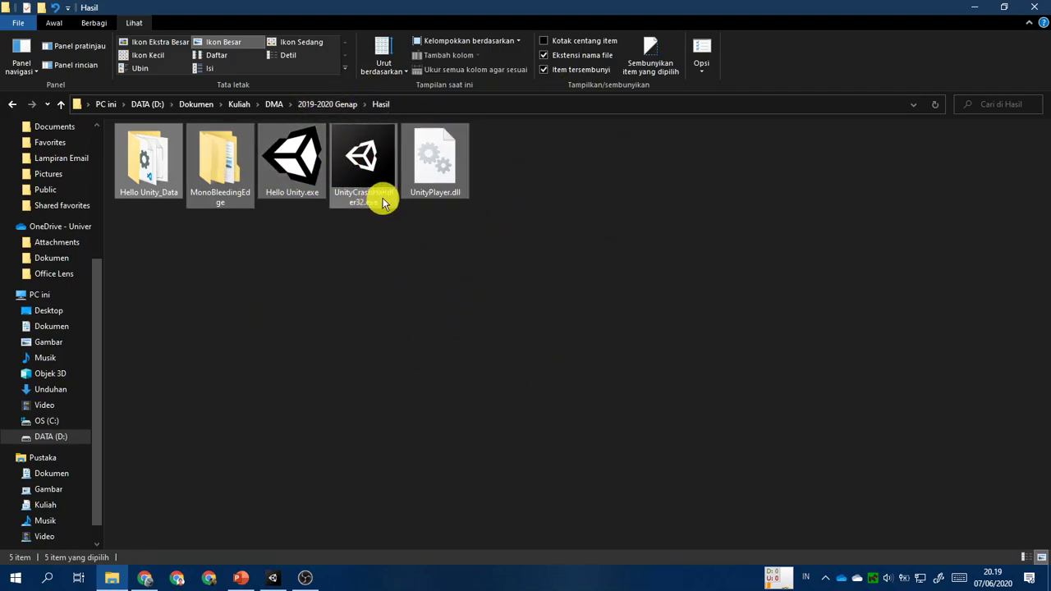
click(246, 579)
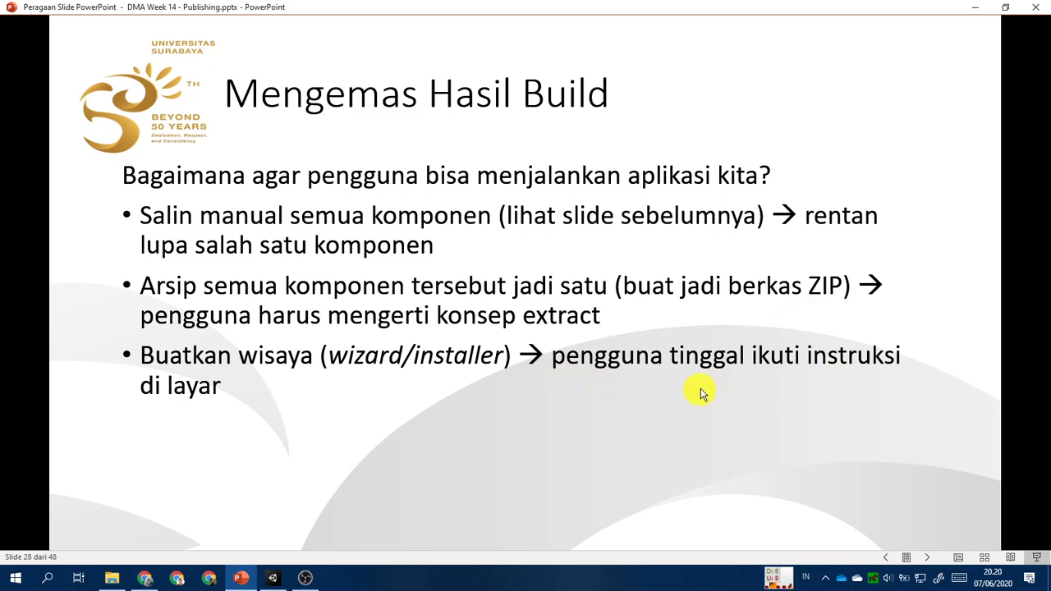
click(237, 390)
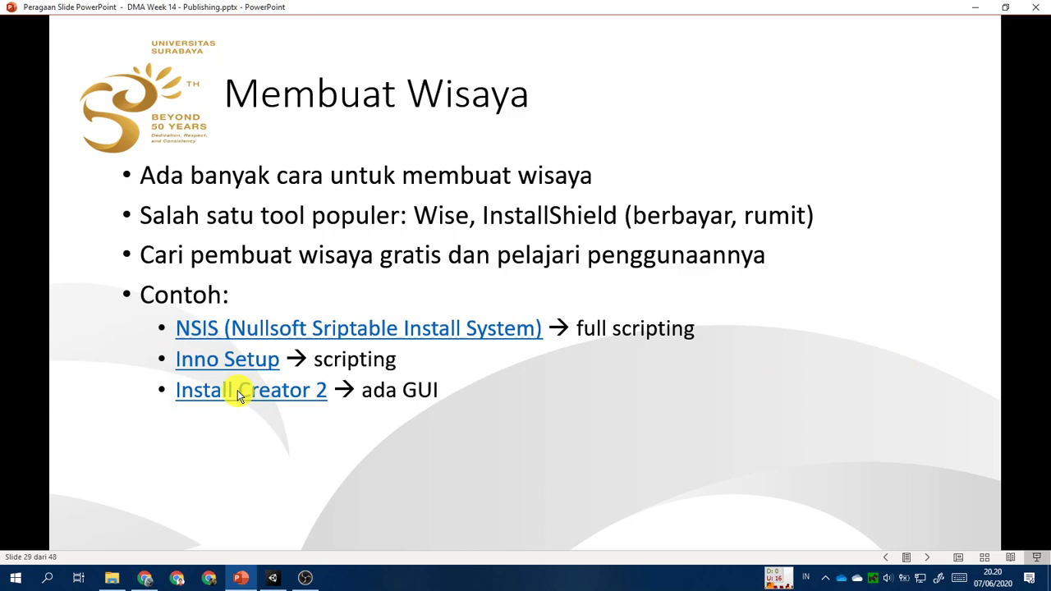